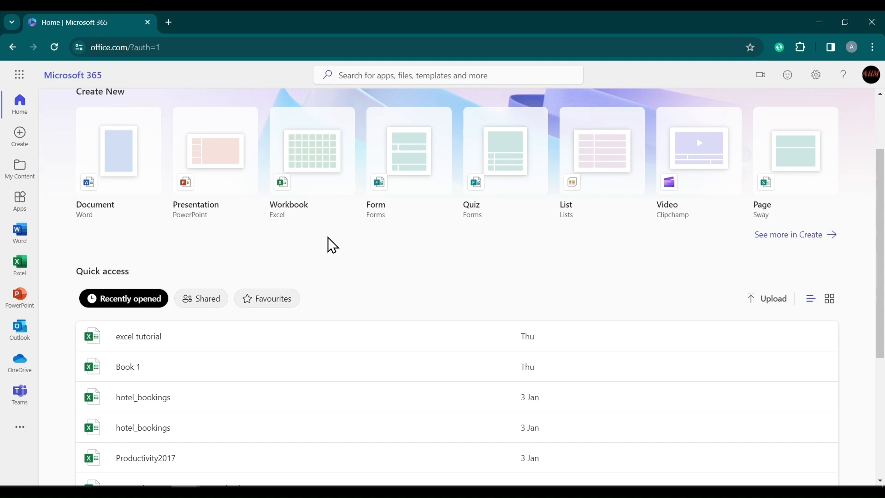
Create a new blank Excel workbook
{"action": "left_click", "coordinate": [319, 183]}
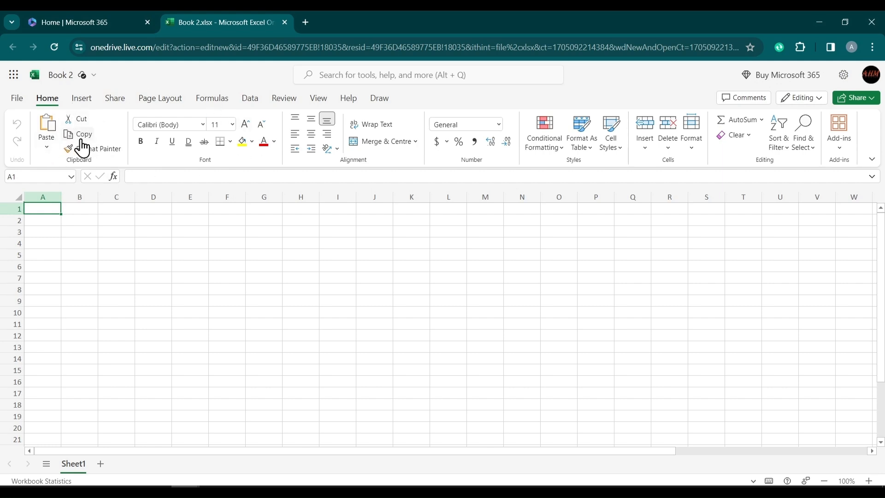
Examine the available insert, sharing, page layout and formula commands, and return to the home commands
{"action": "left_click", "coordinate": [93, 104]}
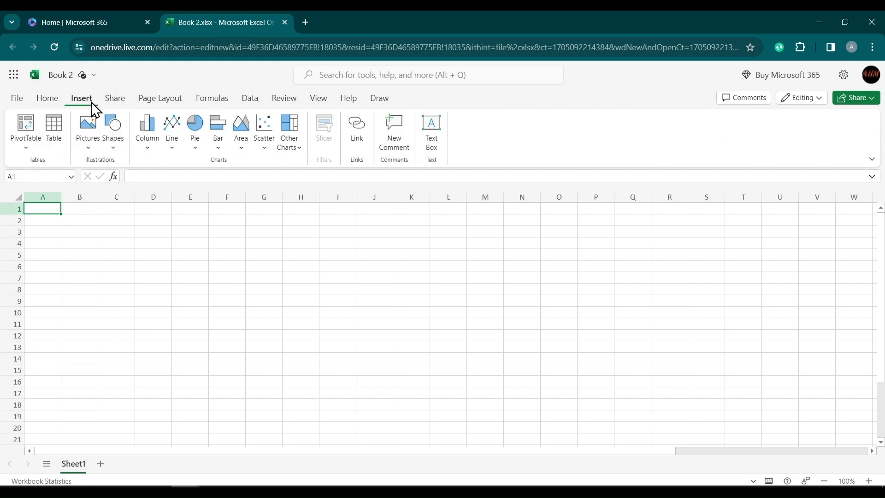
{"action": "left_click", "coordinate": [113, 105]}
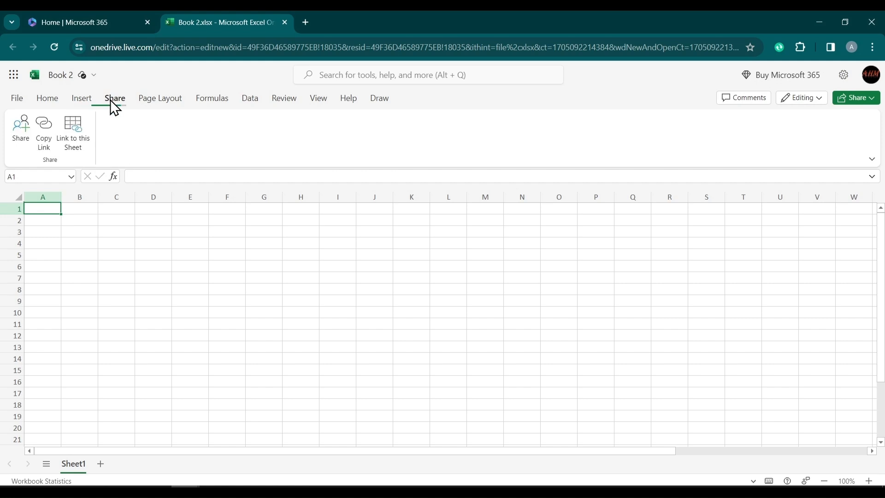
{"action": "left_click", "coordinate": [159, 102]}
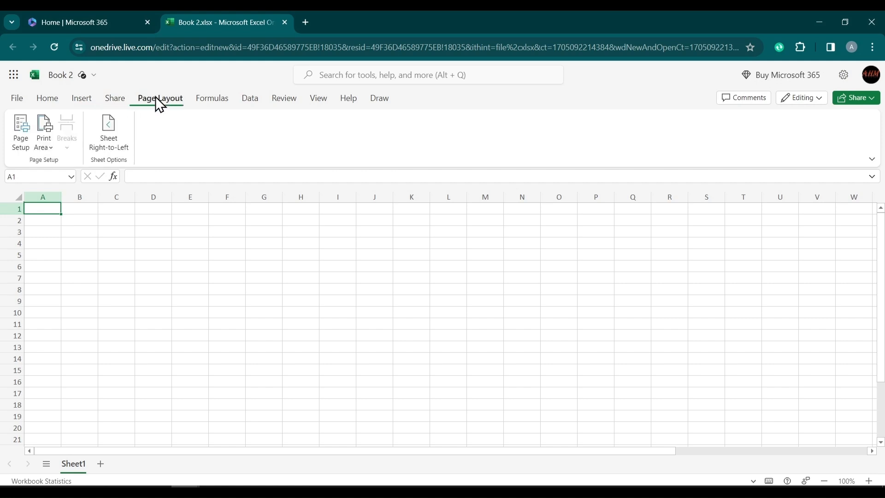
{"action": "left_click", "coordinate": [223, 98]}
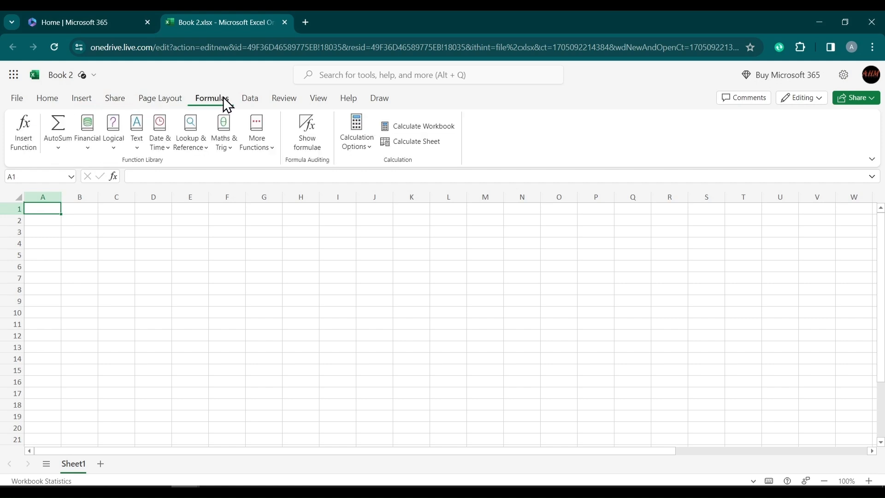
{"action": "left_click", "coordinate": [57, 97]}
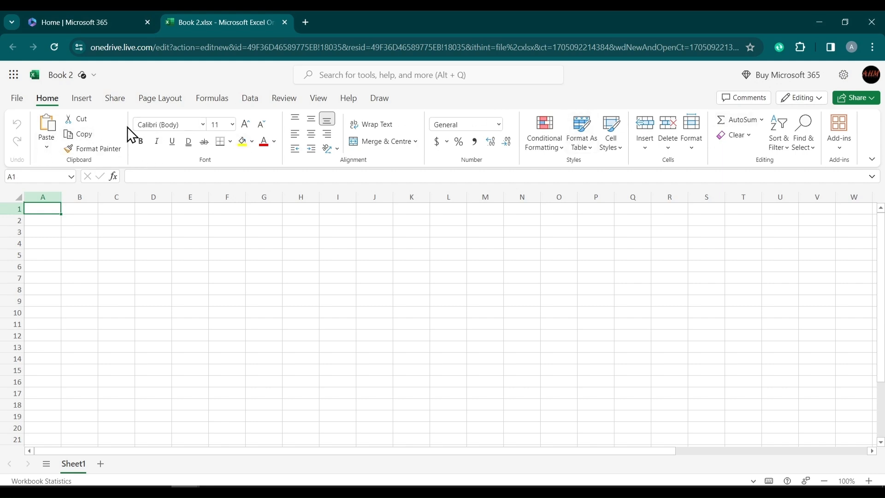
{"action": "left_click", "coordinate": [82, 100]}
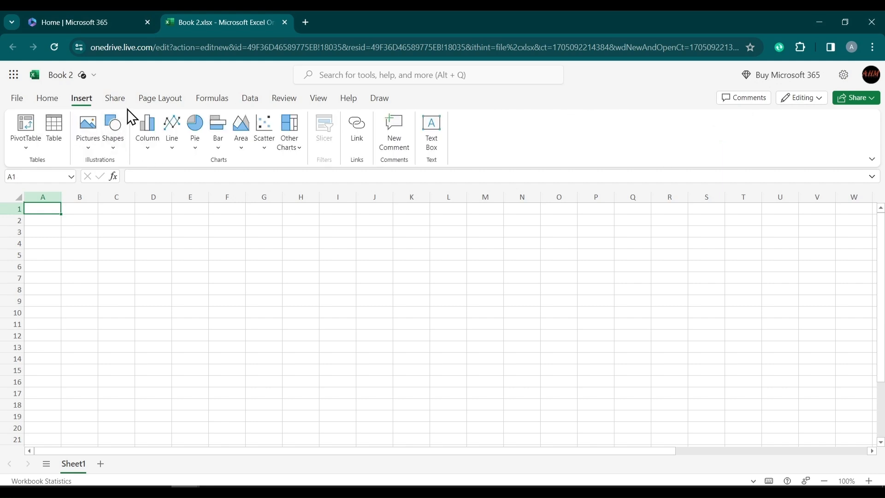
{"action": "left_click", "coordinate": [48, 101]}
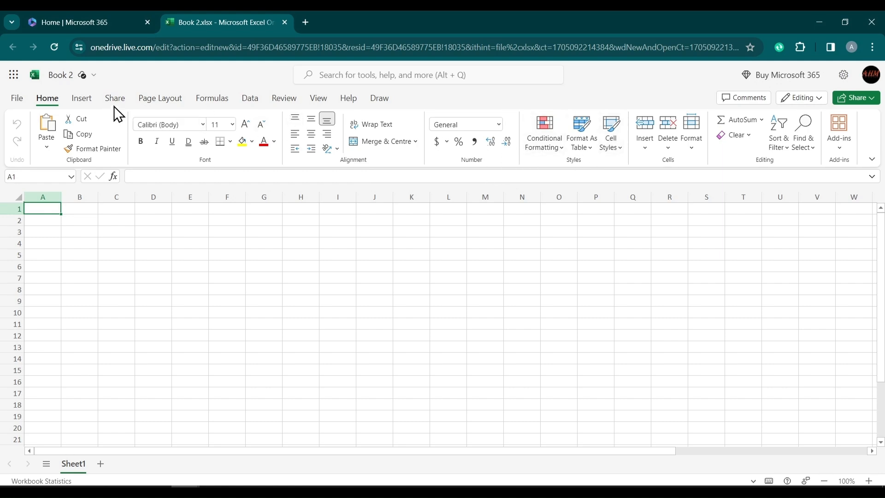
{"action": "left_click", "coordinate": [81, 98]}
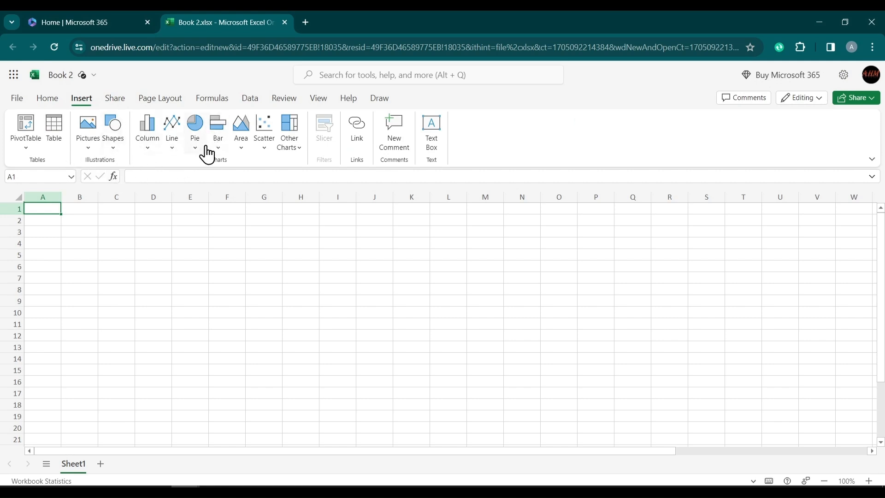
{"action": "left_click", "coordinate": [49, 101]}
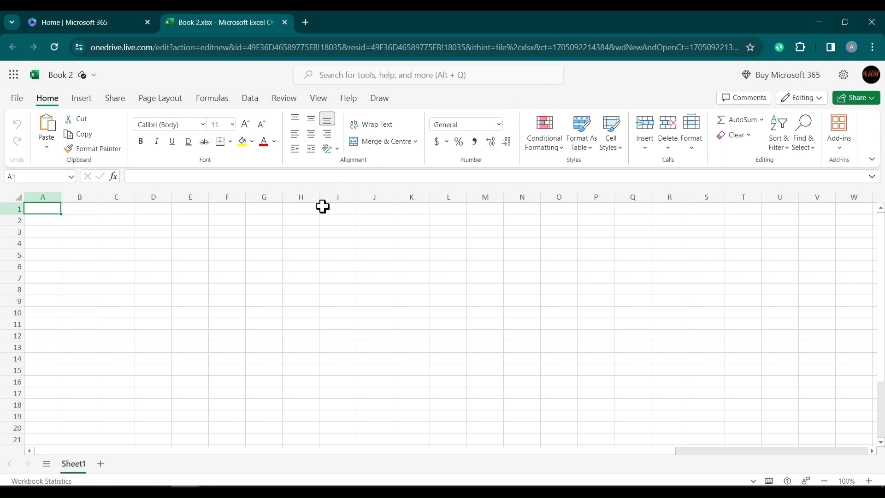
Activate the formula bar for cell A1 without entering anything, and select cells D4 and G4 in turn
{"action": "left_click", "coordinate": [184, 175]}
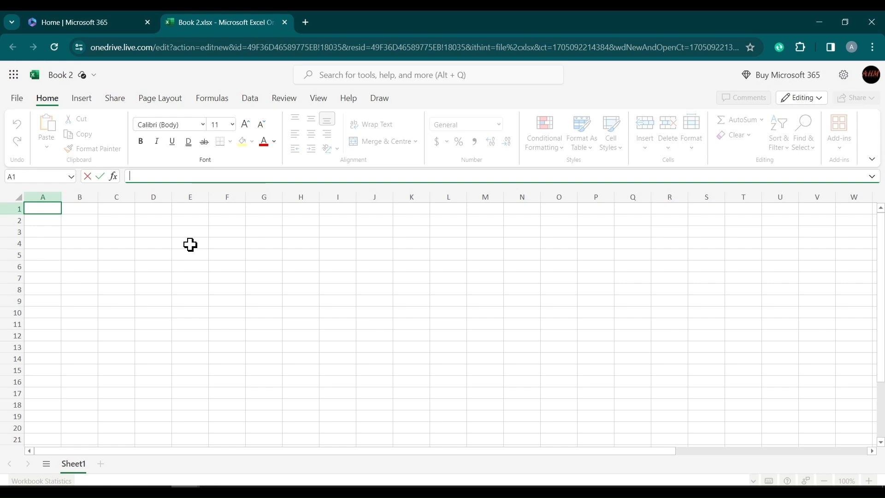
{"action": "left_click", "coordinate": [162, 242]}
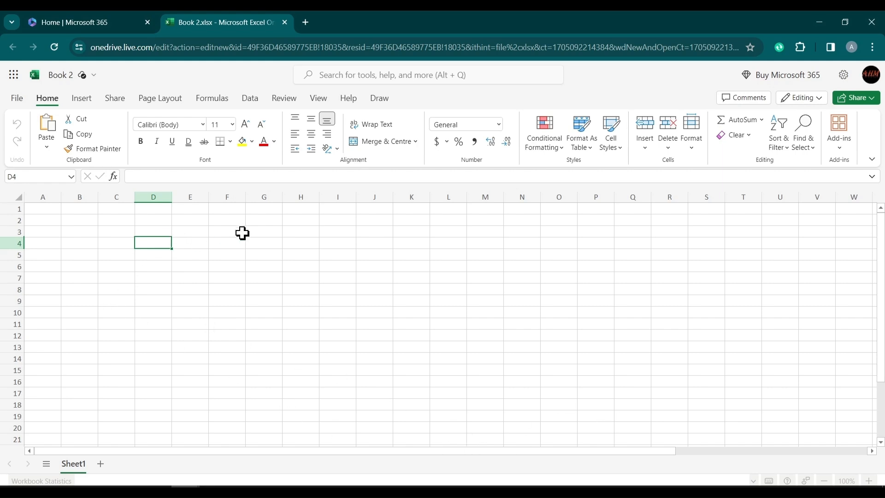
{"action": "left_click", "coordinate": [258, 242]}
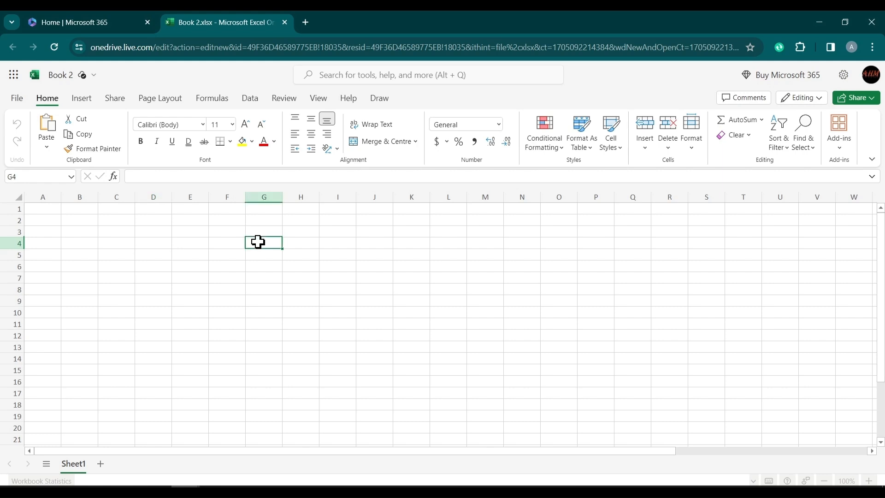
Select the entire columns G, H, A, B, C, A, D and E one at a time, and inspect how far column E extends
{"action": "left_click", "coordinate": [258, 193]}
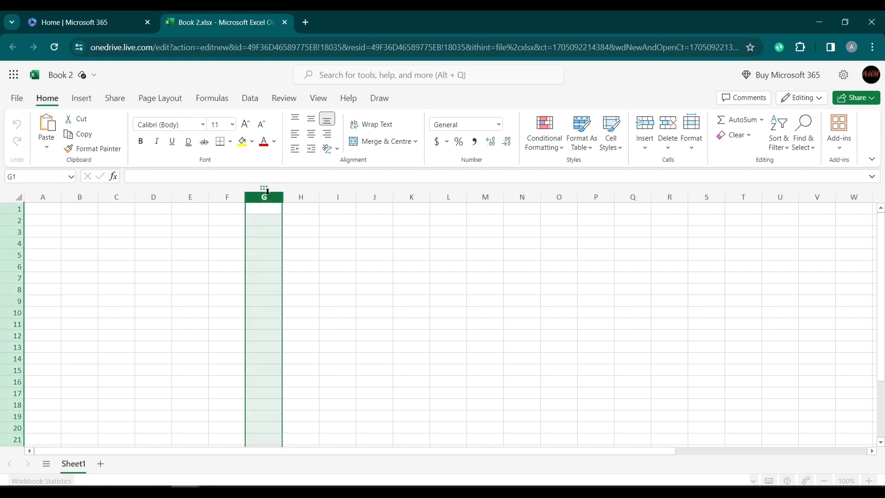
{"action": "left_click", "coordinate": [297, 194]}
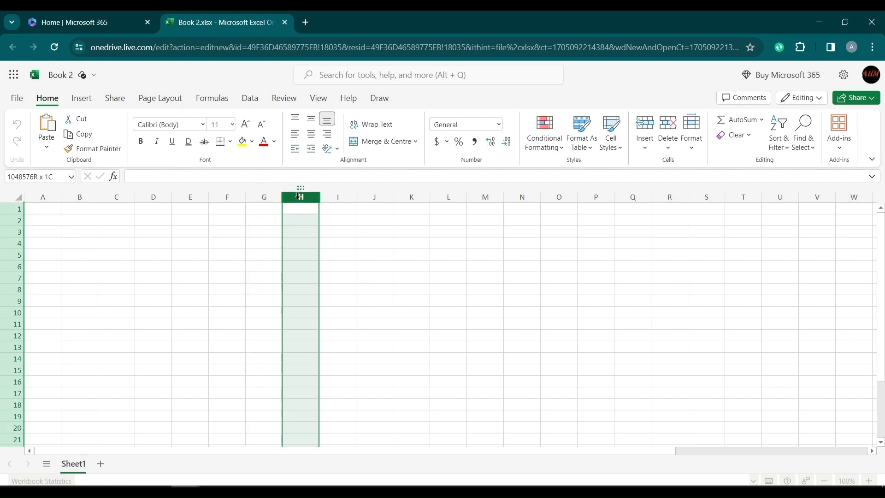
{"action": "left_click", "coordinate": [37, 197]}
{"action": "left_click", "coordinate": [81, 196]}
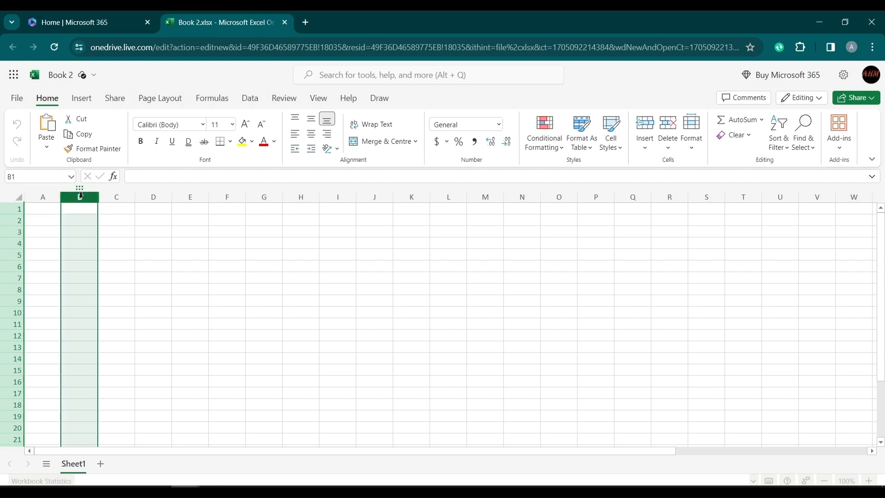
{"action": "left_click", "coordinate": [110, 197]}
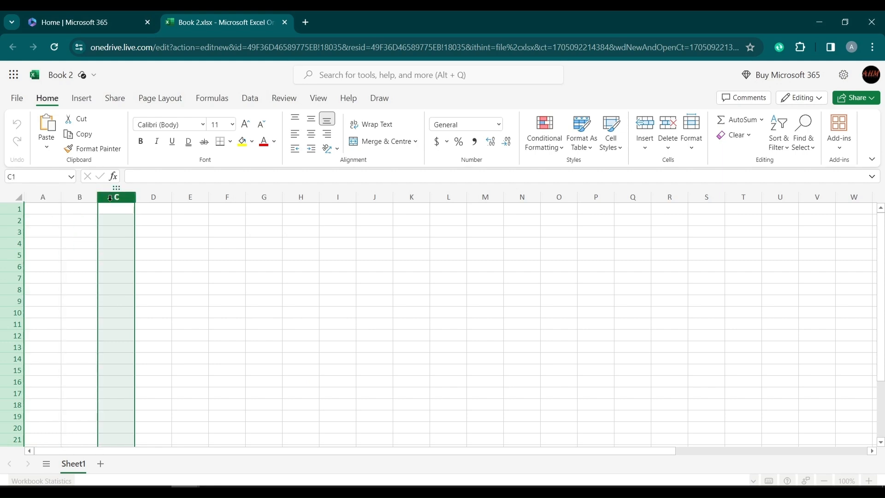
{"action": "left_click", "coordinate": [50, 199]}
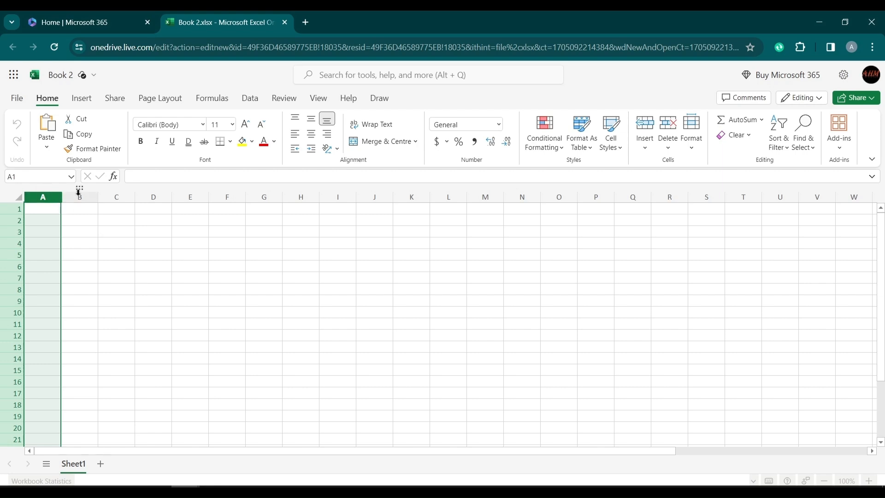
{"action": "left_click", "coordinate": [161, 197]}
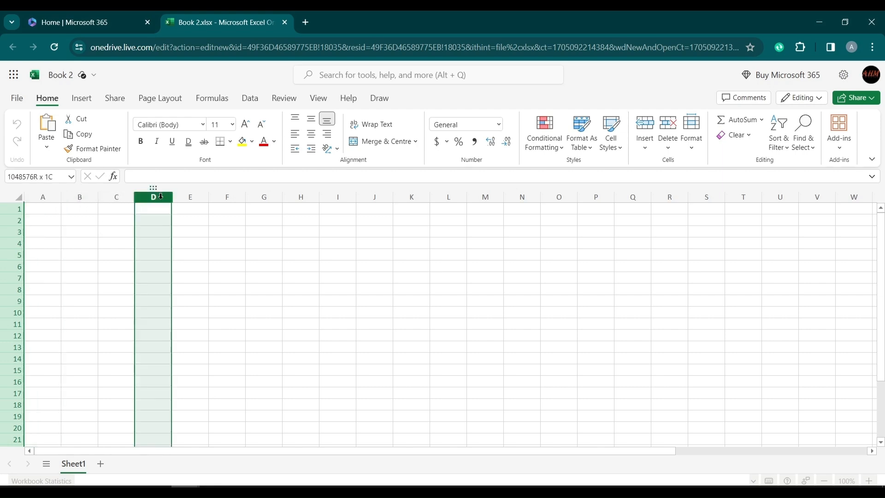
{"action": "left_click", "coordinate": [187, 198]}
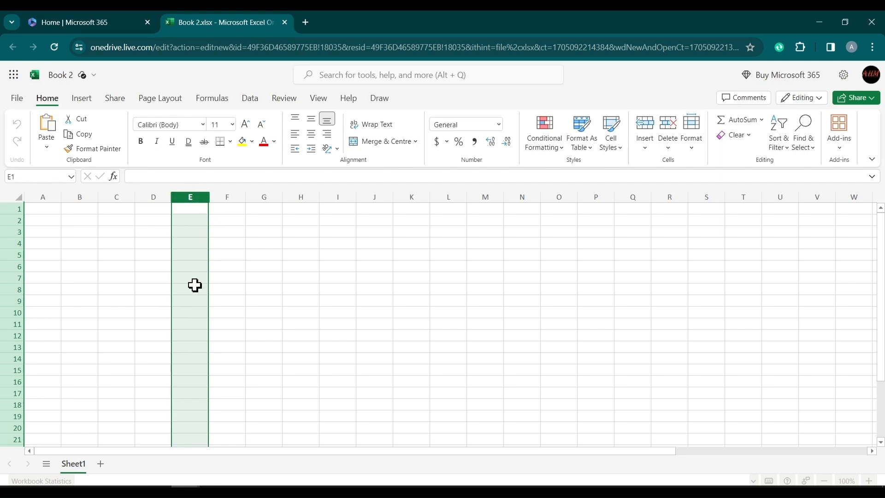
{"action": "scroll", "coordinate": [195, 286], "scroll_direction": "down", "scroll_amount": 9}
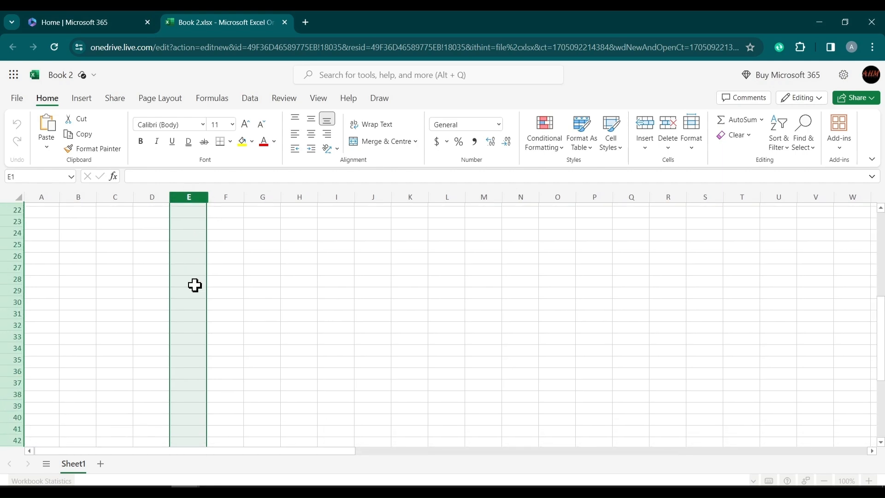
{"action": "scroll", "coordinate": [194, 285], "scroll_direction": "up", "scroll_amount": 9}
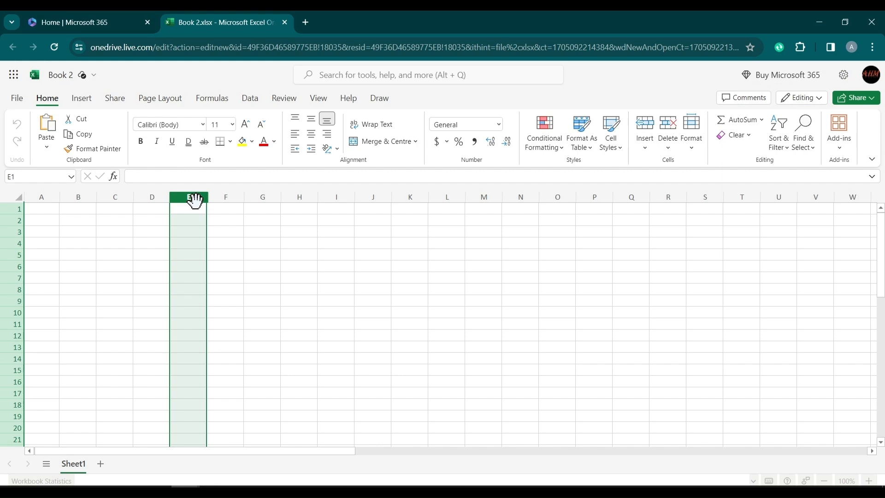
Select the entire rows 2, 1, 2, 3 and 4 one at a time
{"action": "left_click", "coordinate": [17, 221]}
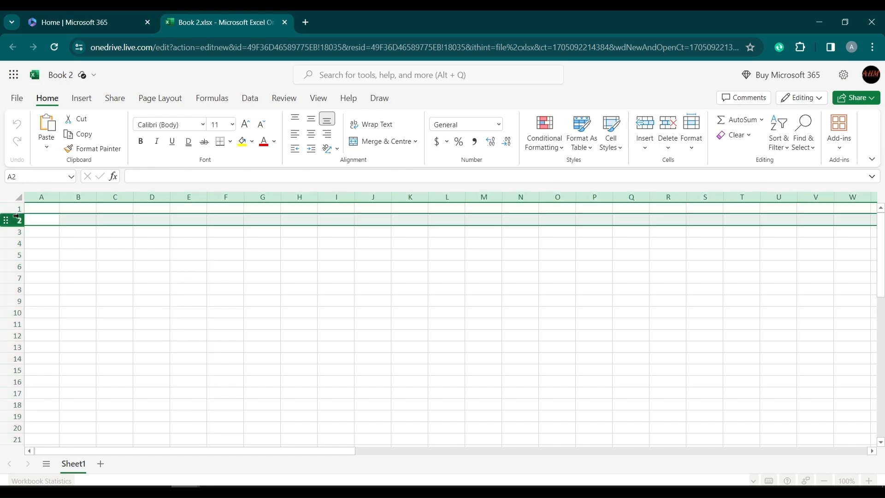
{"action": "left_click", "coordinate": [19, 209]}
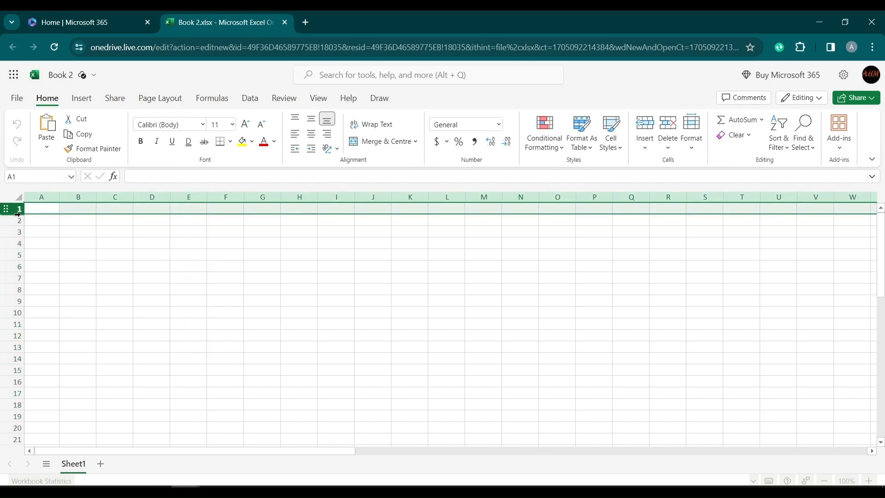
{"action": "left_click", "coordinate": [19, 220]}
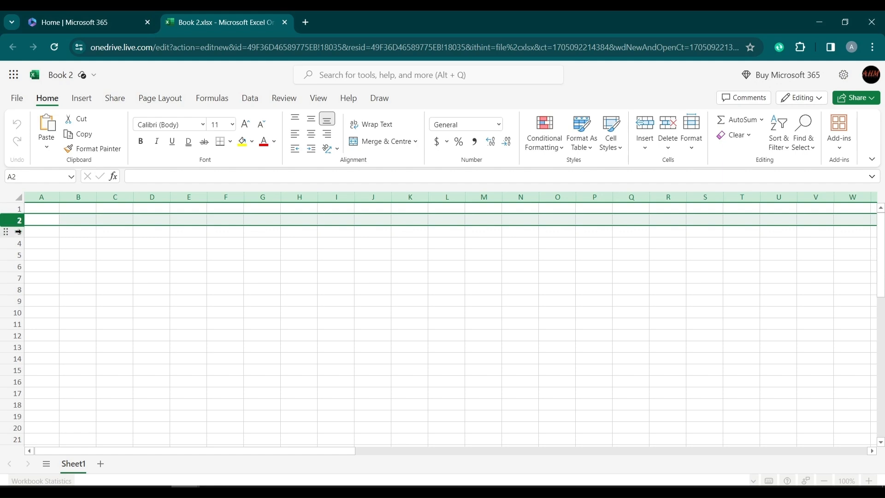
{"action": "left_click", "coordinate": [19, 231]}
{"action": "left_click", "coordinate": [18, 244]}
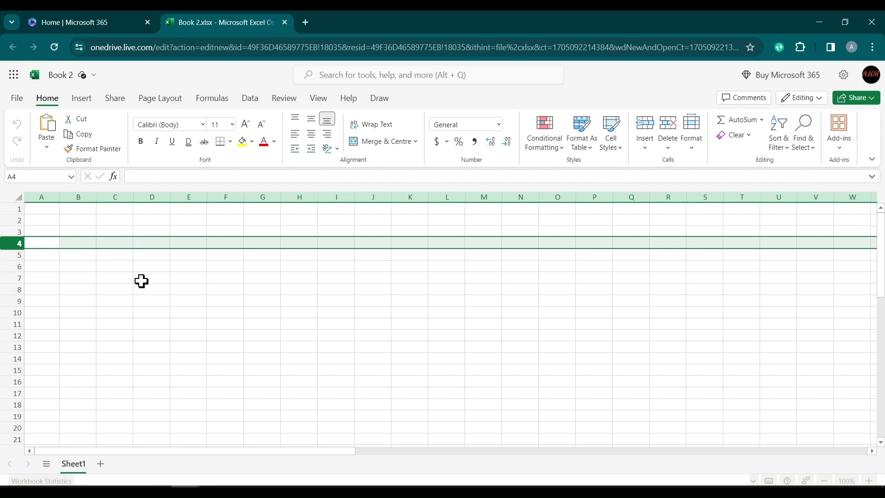
Select cell E5, highlight its address in the Name Box, and select cell F4 to compare the reference
{"action": "left_click", "coordinate": [185, 257]}
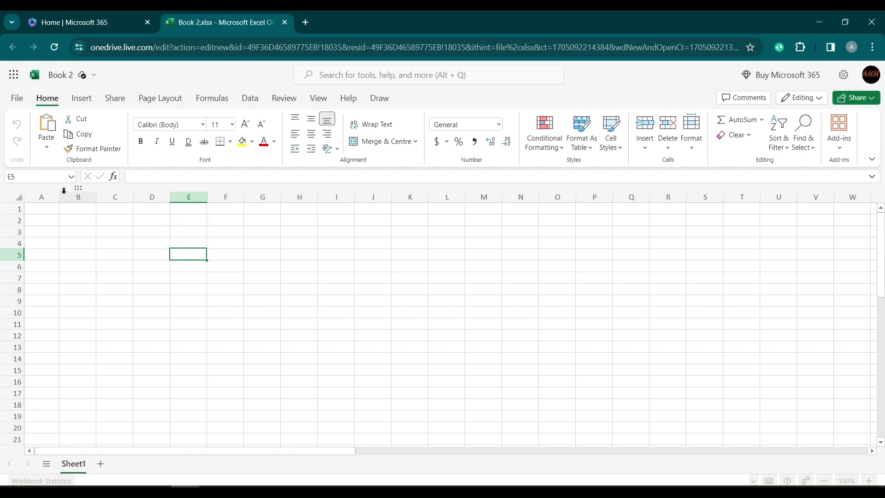
{"action": "left_click", "coordinate": [42, 177]}
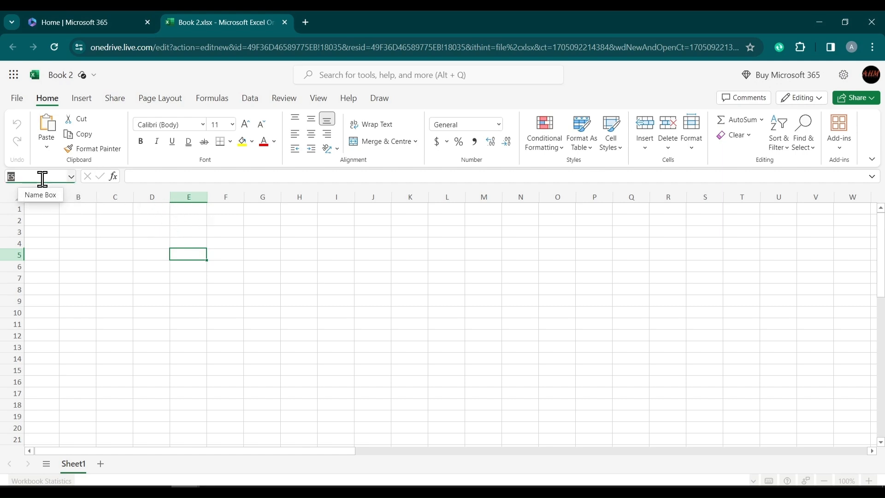
{"action": "left_click", "coordinate": [49, 176]}
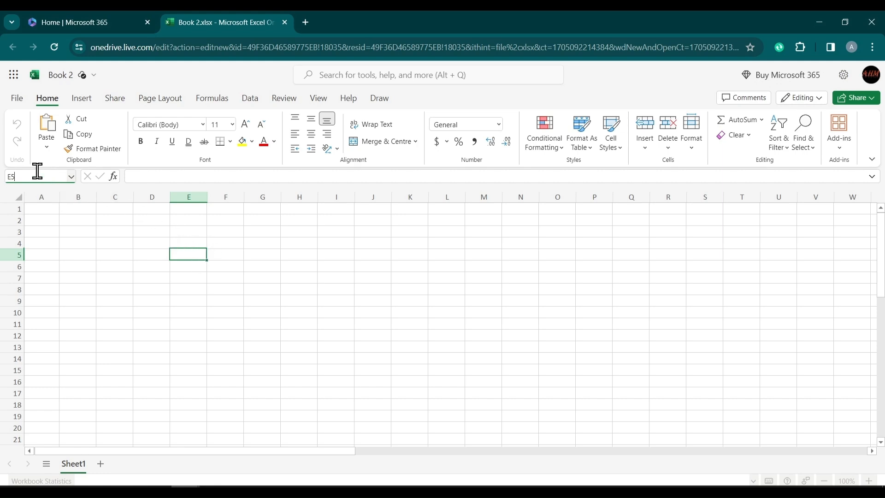
{"action": "left_click", "coordinate": [225, 243]}
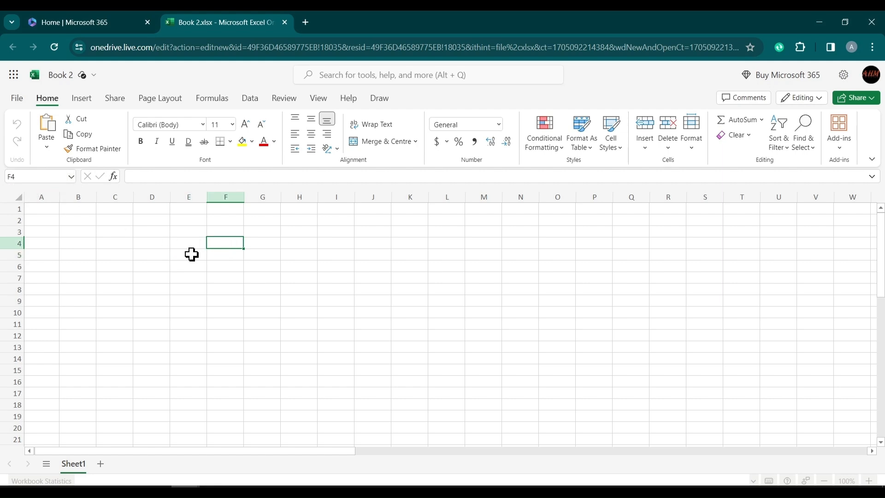
Select the cell range E5:I11, and clear that selection by selecting cell K8
{"action": "left_click_drag", "start_coordinate": [192, 255], "coordinate": [341, 326]}
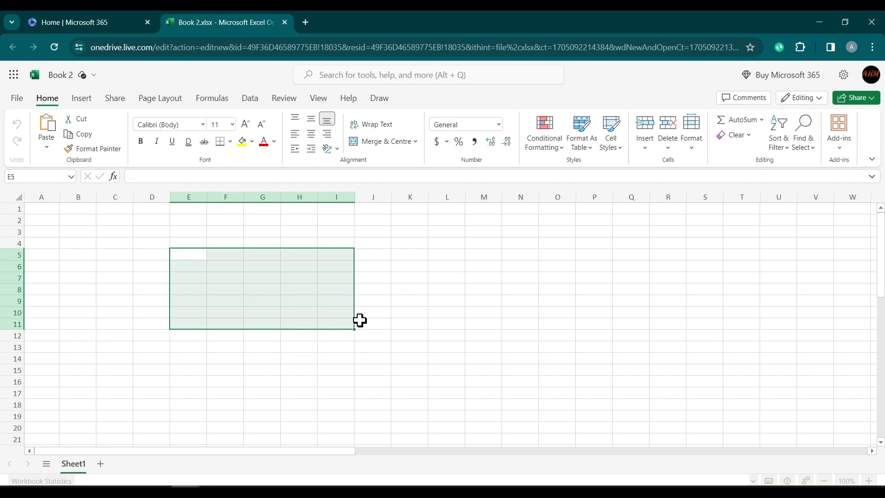
{"action": "left_click", "coordinate": [395, 286]}
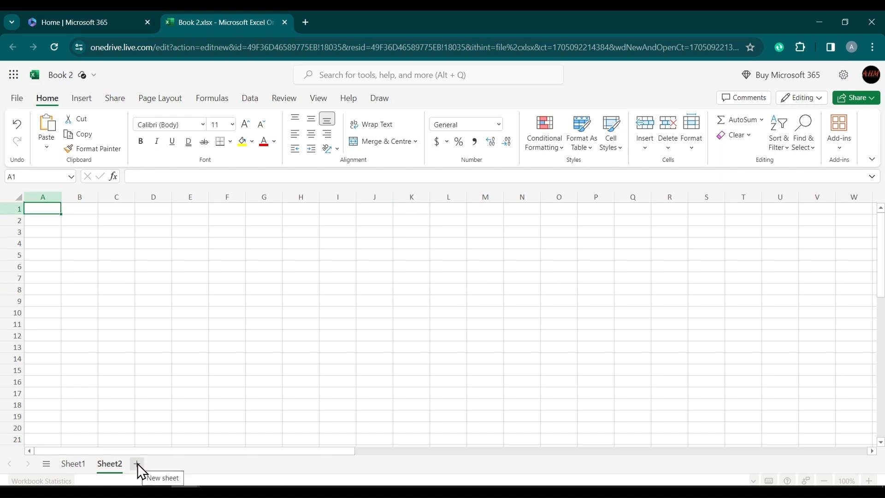
Add another blank worksheet after Sheet2
{"action": "left_click", "coordinate": [138, 464]}
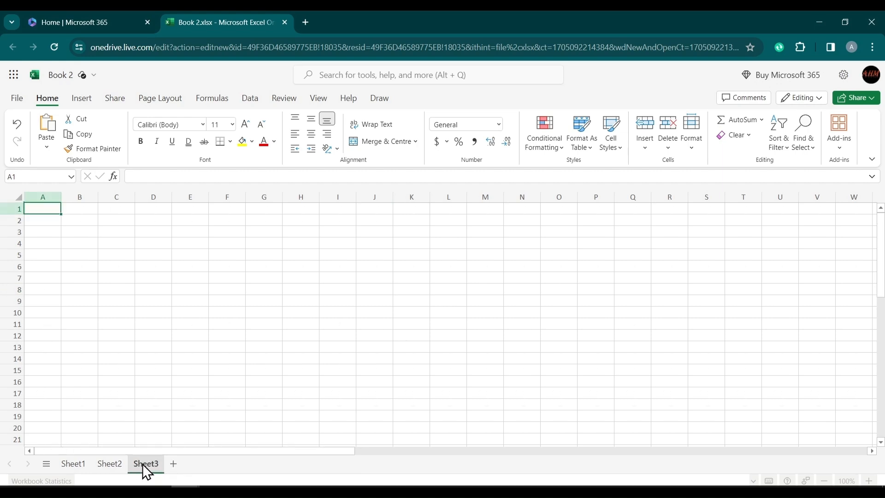
Open the rename dialog for Sheet1 and confirm it with the name Sheet1
{"action": "left_click", "coordinate": [69, 465]}
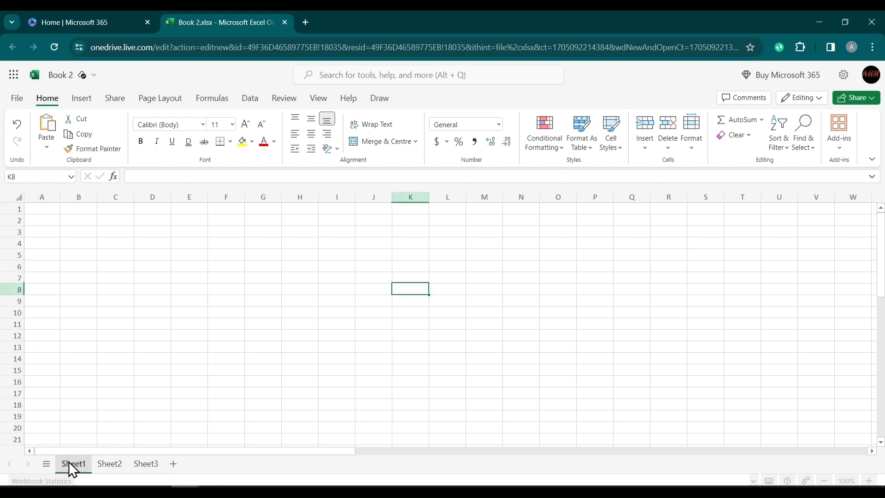
{"action": "right_click", "coordinate": [69, 465]}
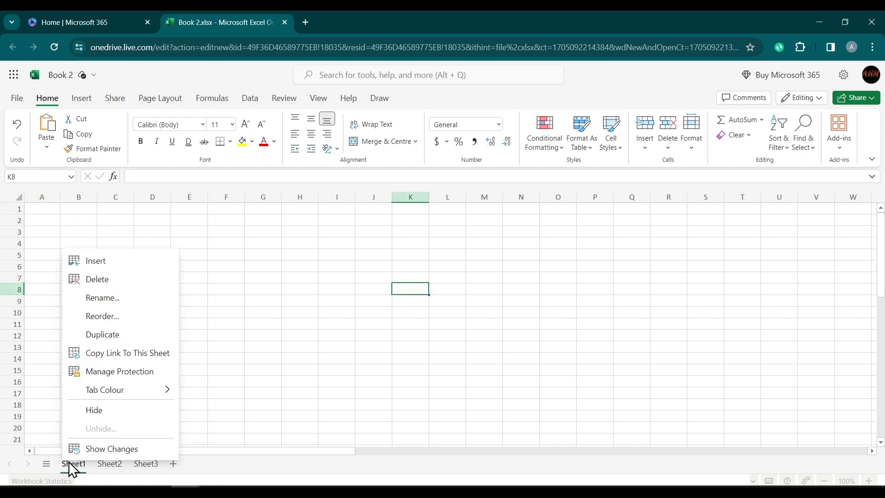
{"action": "left_click", "coordinate": [112, 304]}
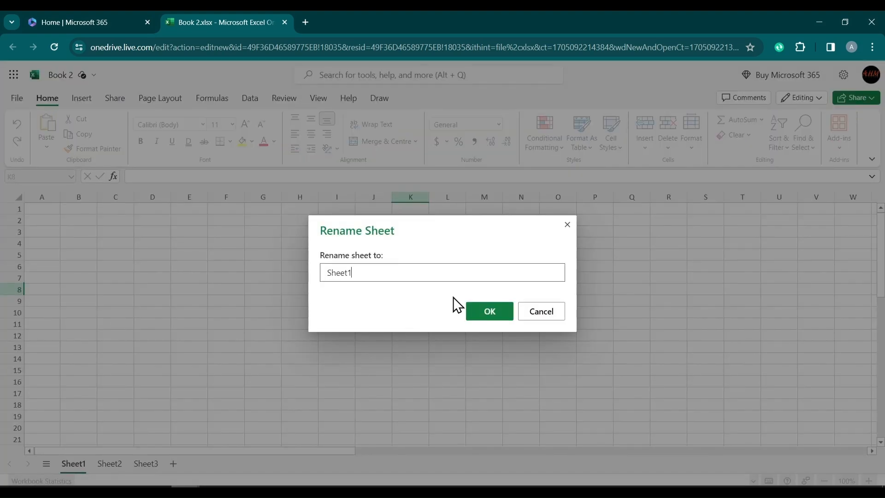
{"action": "left_click", "coordinate": [483, 307]}
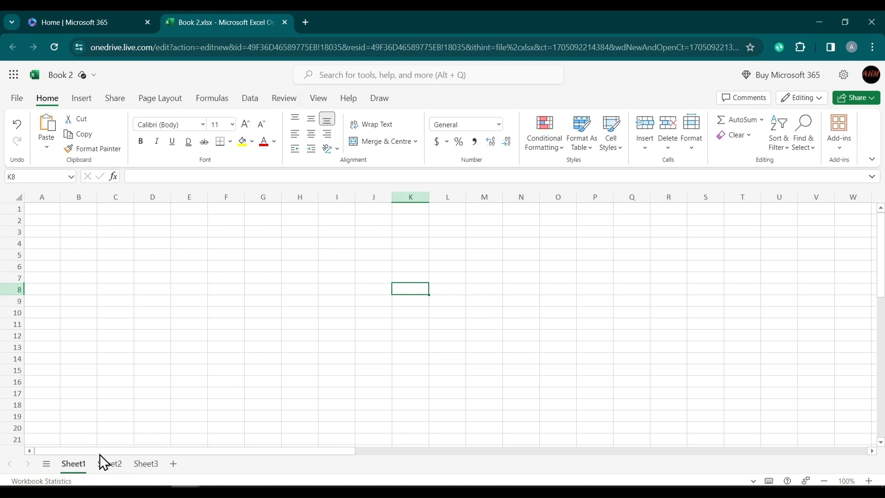
Display the worksheets Sheet2, Sheet1 and Sheet3 one after another
{"action": "left_click", "coordinate": [109, 465]}
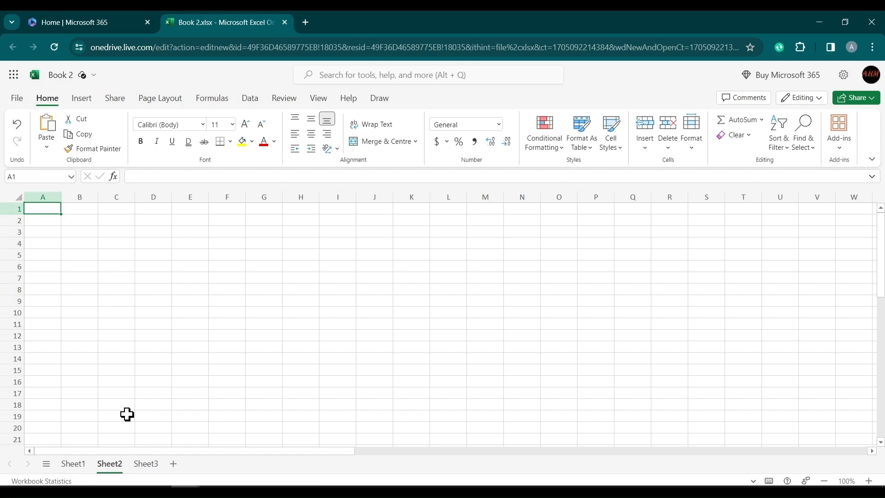
{"action": "left_click", "coordinate": [67, 469]}
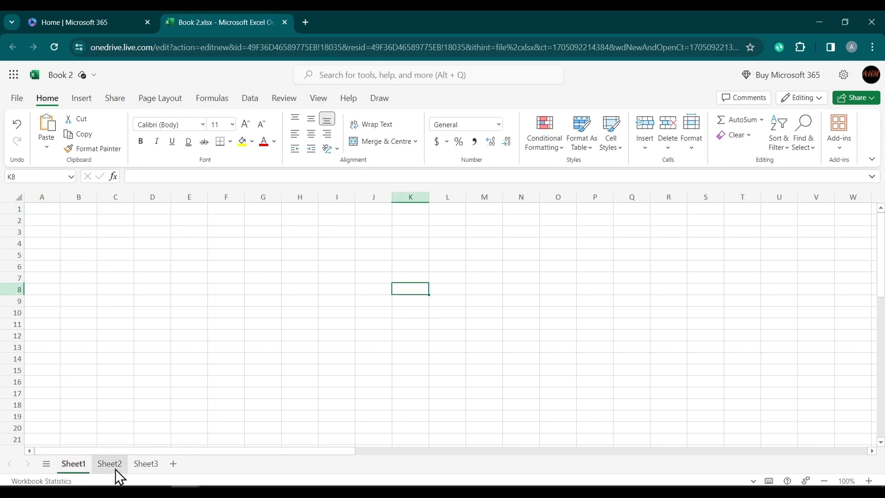
{"action": "left_click", "coordinate": [145, 465]}
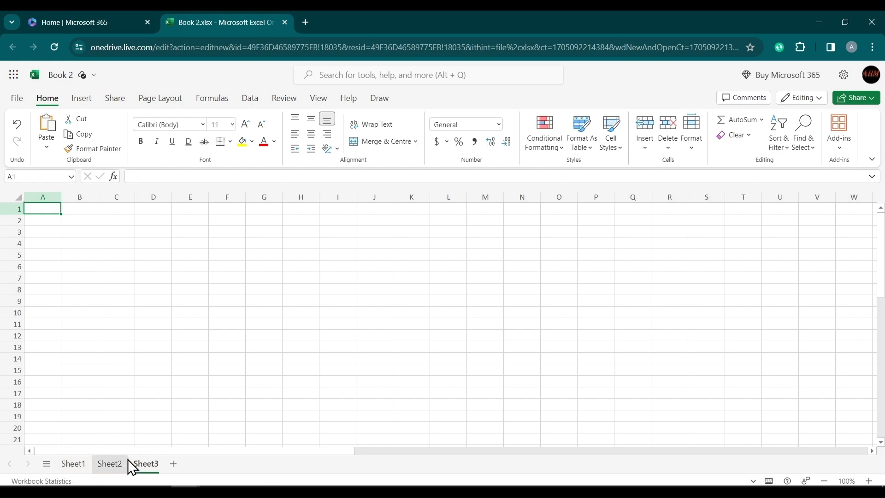
Delete the worksheets Sheet3 and Sheet2, confirming each deletion
{"action": "right_click", "coordinate": [143, 466]}
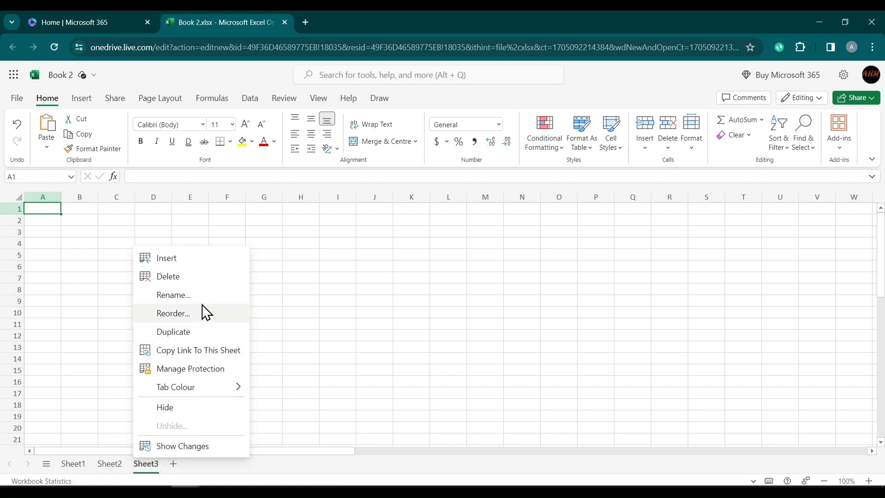
{"action": "left_click", "coordinate": [193, 282]}
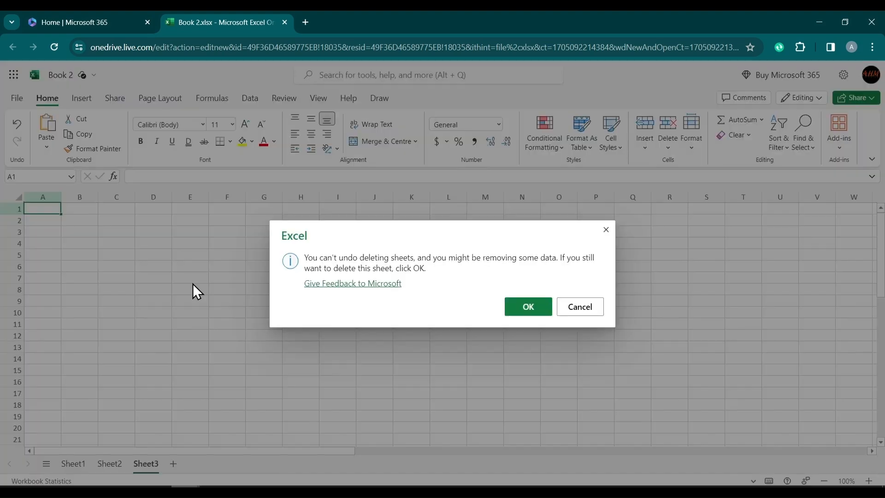
{"action": "left_click", "coordinate": [514, 312]}
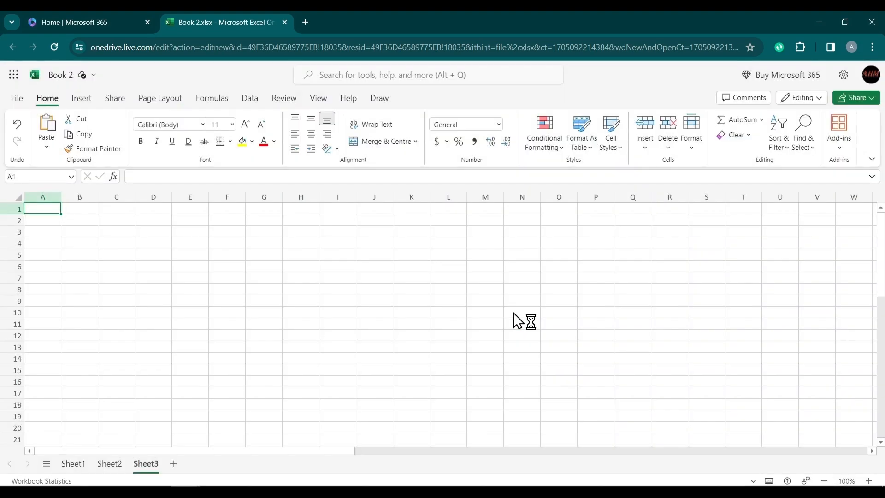
{"action": "right_click", "coordinate": [111, 472]}
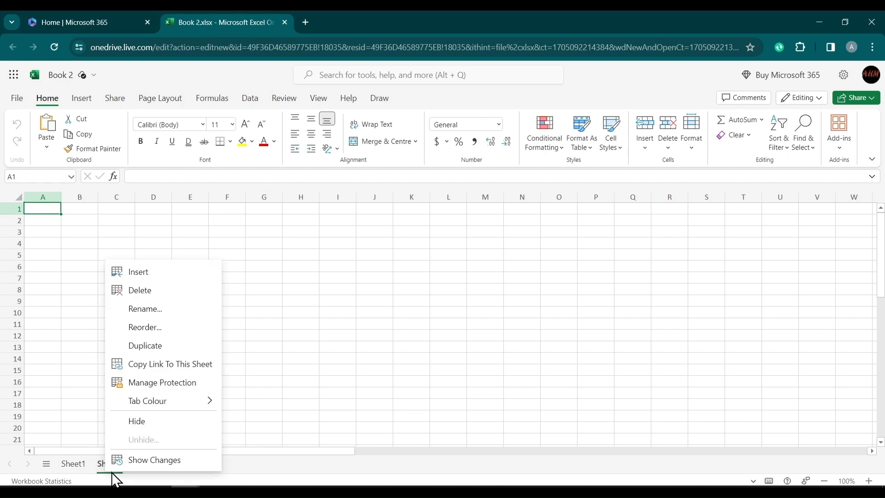
{"action": "left_click", "coordinate": [146, 297]}
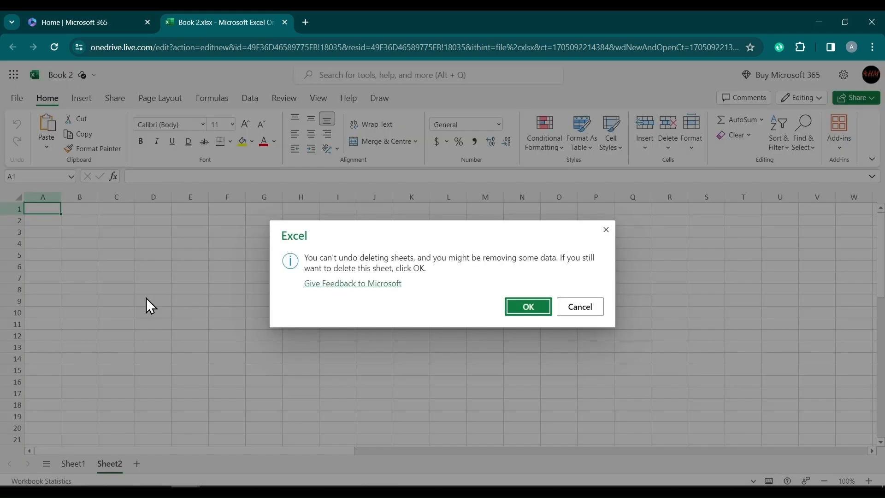
{"action": "left_click", "coordinate": [521, 305]}
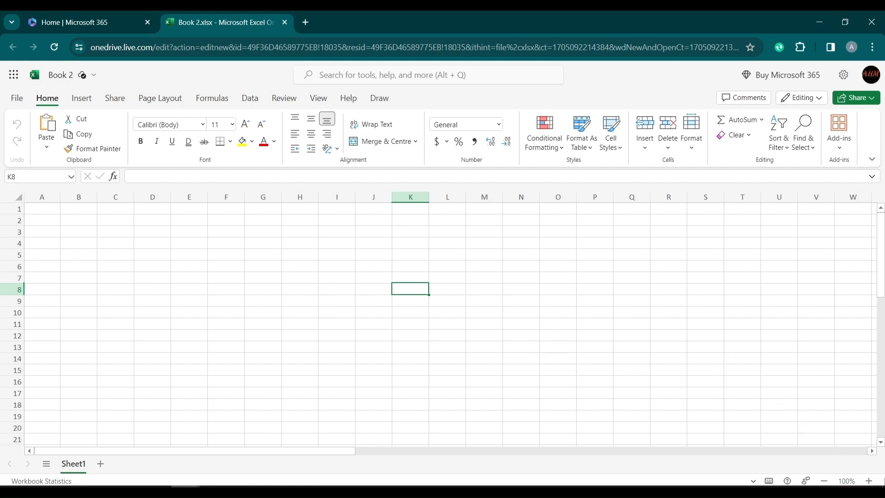
Zoom the worksheet in to 110%, out below 100%, and back to 100%
{"action": "left_click", "coordinate": [869, 481]}
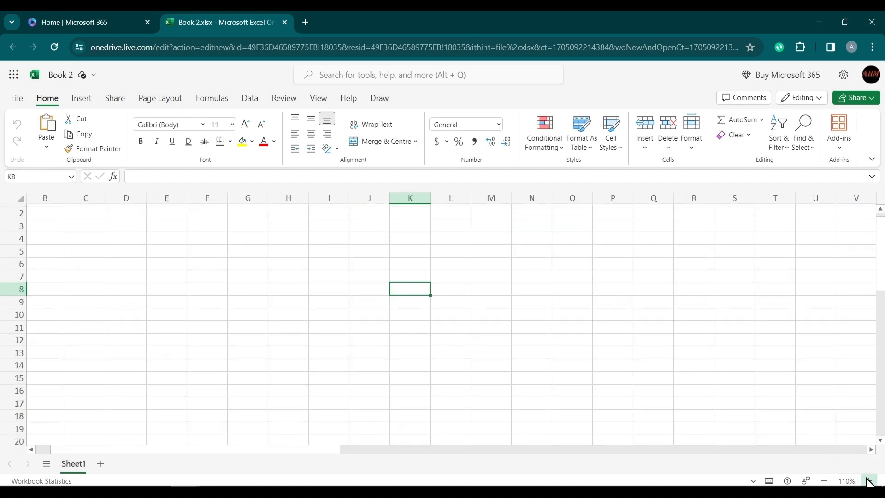
{"action": "left_click", "coordinate": [824, 482]}
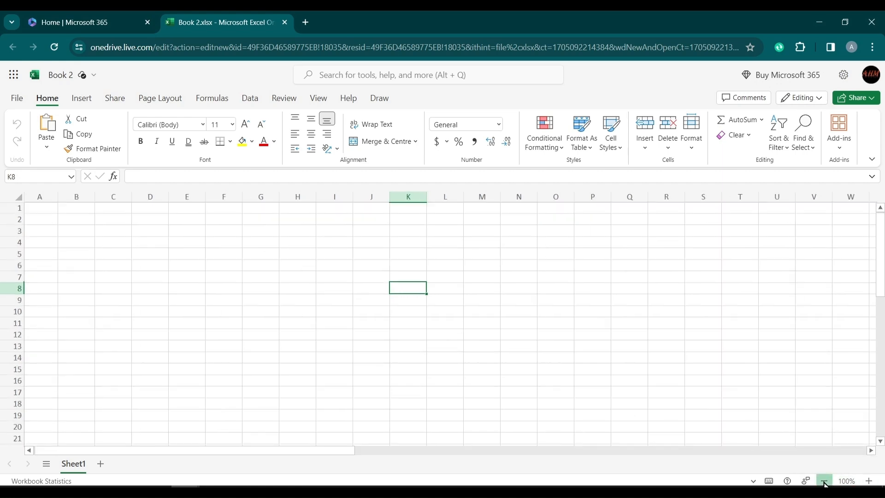
{"action": "left_click", "coordinate": [824, 481]}
{"action": "left_click", "coordinate": [824, 481]}
{"action": "left_click", "coordinate": [868, 481]}
{"action": "left_click", "coordinate": [869, 481]}
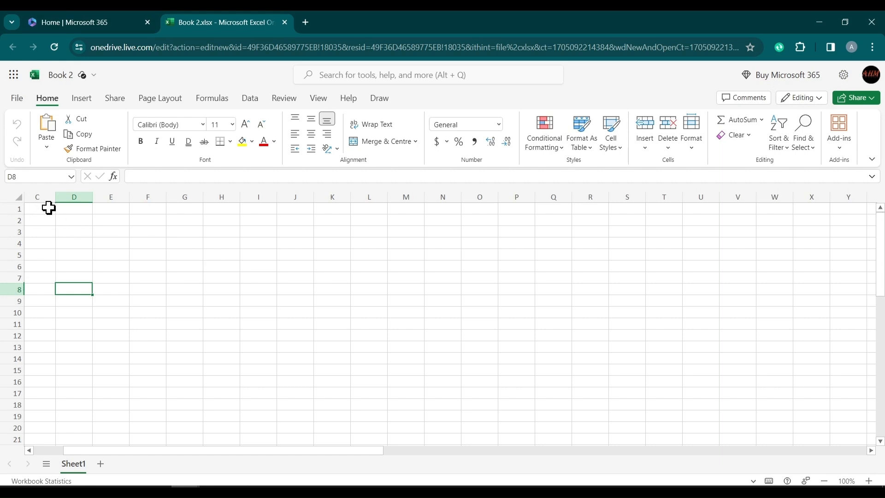
{"action": "left_click", "coordinate": [46, 209]}
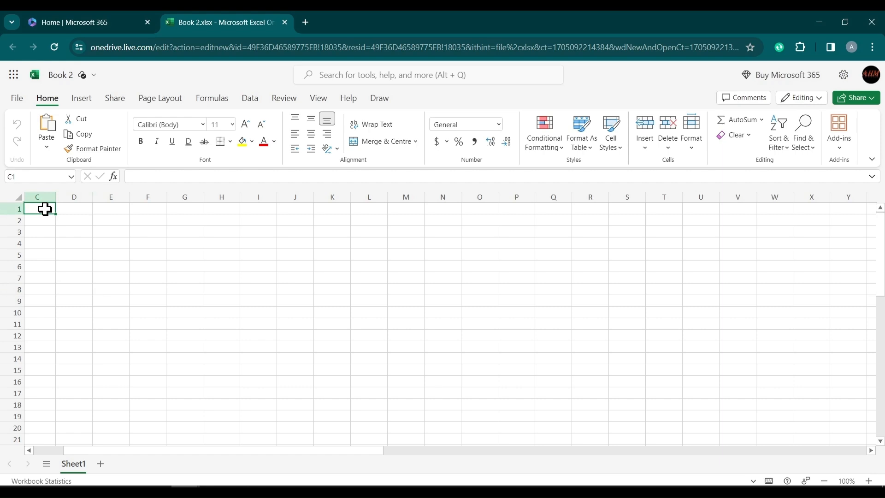
{"action": "double_click", "coordinate": [46, 210]}
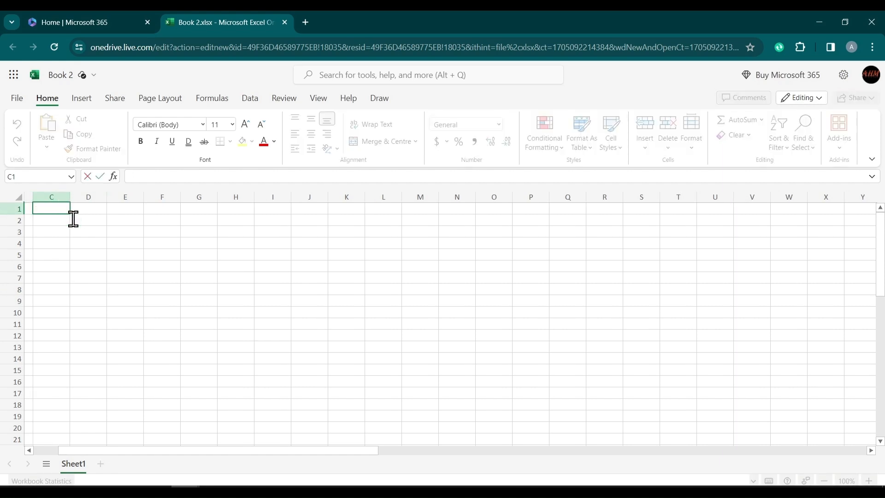
{"action": "left_click", "coordinate": [120, 262]}
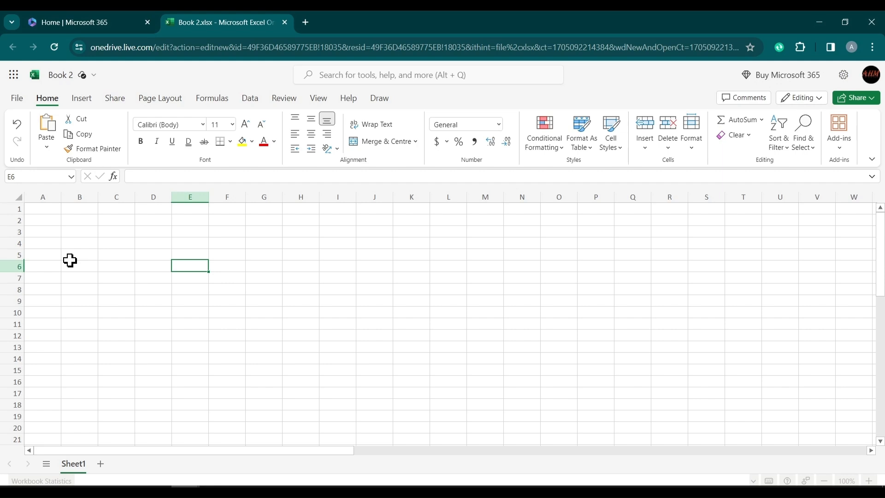
Enter the numbers 1, 2 and 3 in cells A1, A2 and A3
{"action": "key", "text": "ctrl+Home"}
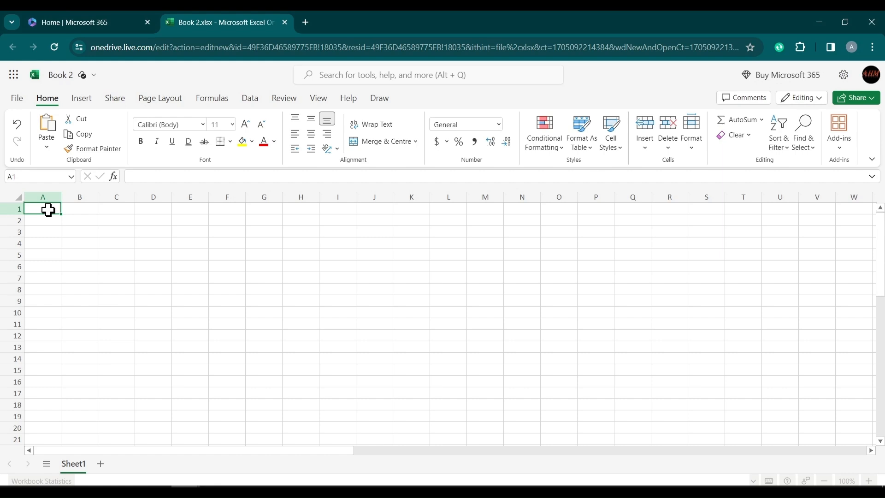
{"action": "type", "text": "1"}
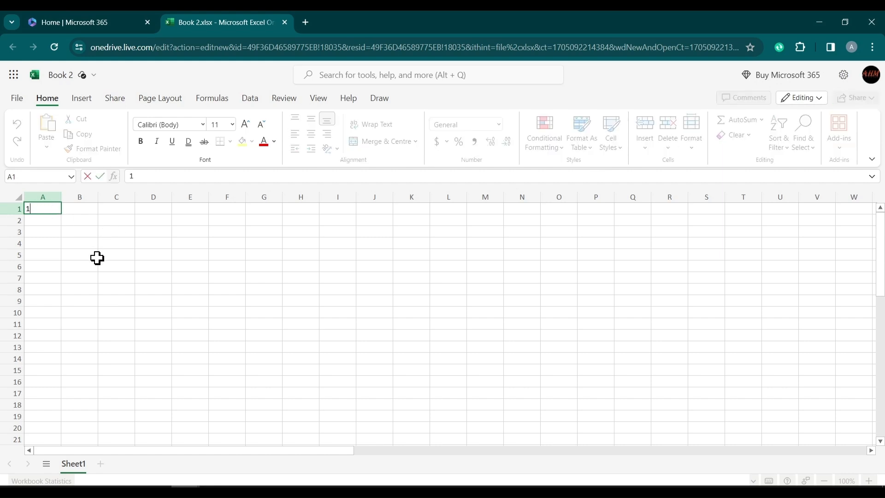
{"action": "key", "text": "Return"}
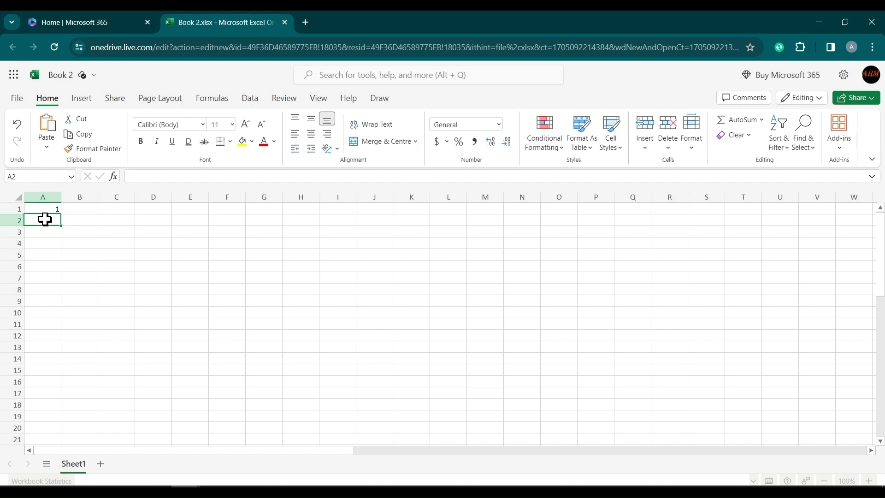
{"action": "type", "text": "2"}
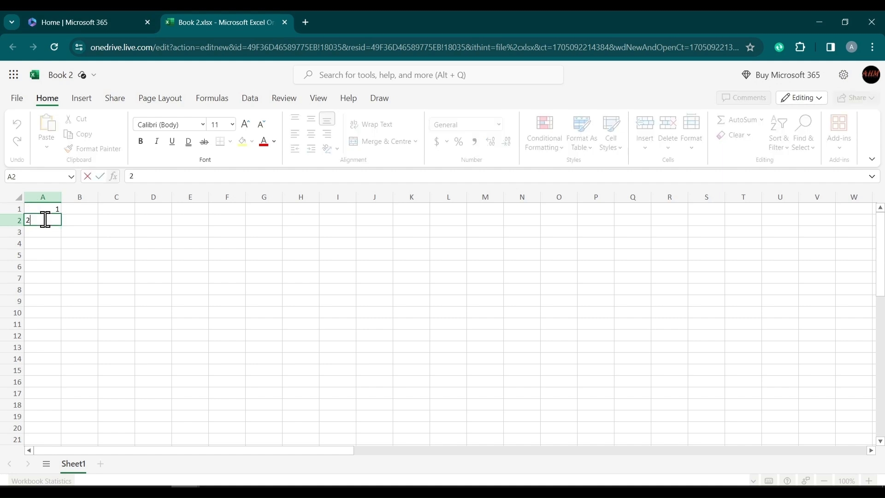
{"action": "key", "text": "Return"}
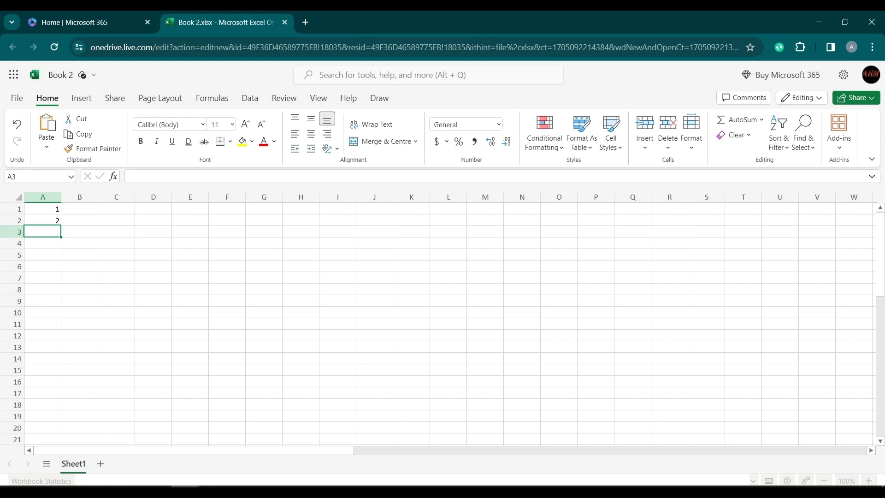
{"action": "type", "text": "3"}
{"action": "key", "text": "Return"}
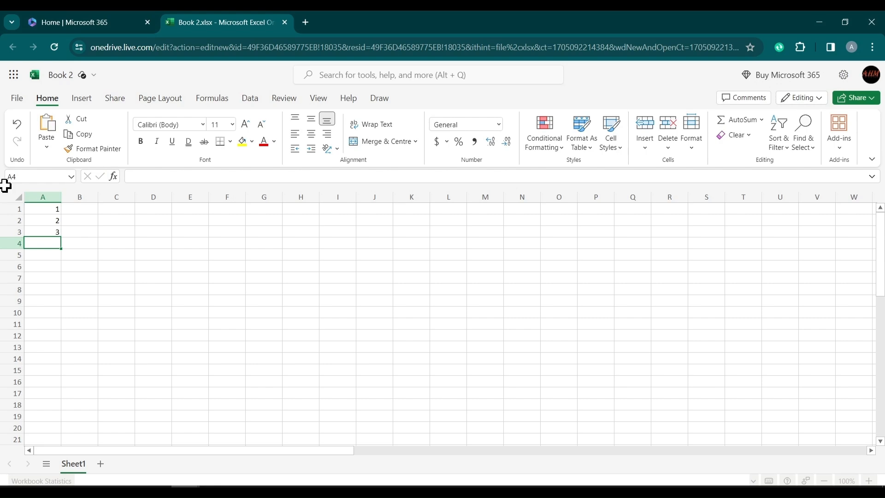
Auto-fill column A from cell A3 down to row 80
{"action": "scroll", "coordinate": [76, 260], "scroll_direction": "down", "scroll_amount": 5}
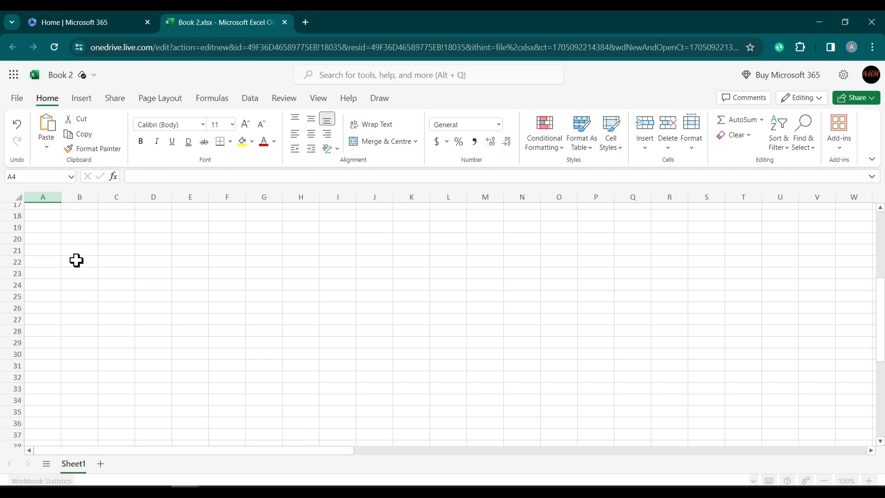
{"action": "scroll", "coordinate": [77, 260], "scroll_direction": "up", "scroll_amount": 5}
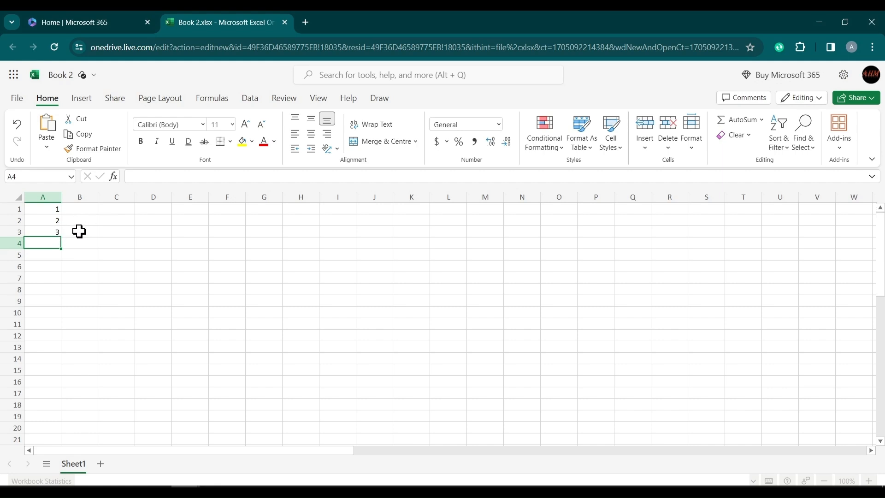
{"action": "left_click", "coordinate": [53, 233]}
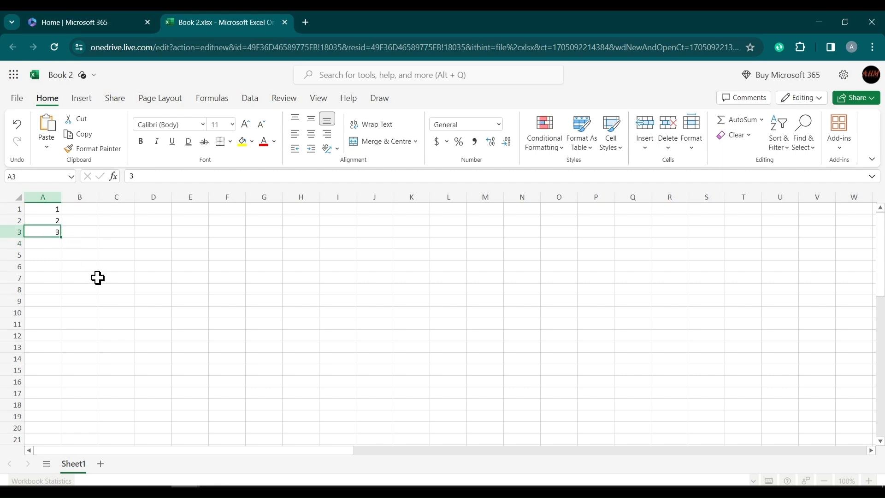
{"action": "scroll", "coordinate": [97, 278], "scroll_direction": "down", "scroll_amount": 2}
{"action": "scroll", "coordinate": [98, 278], "scroll_direction": "up", "scroll_amount": 2}
{"action": "left_click_drag", "start_coordinate": [60, 237], "coordinate": [49, 376]}
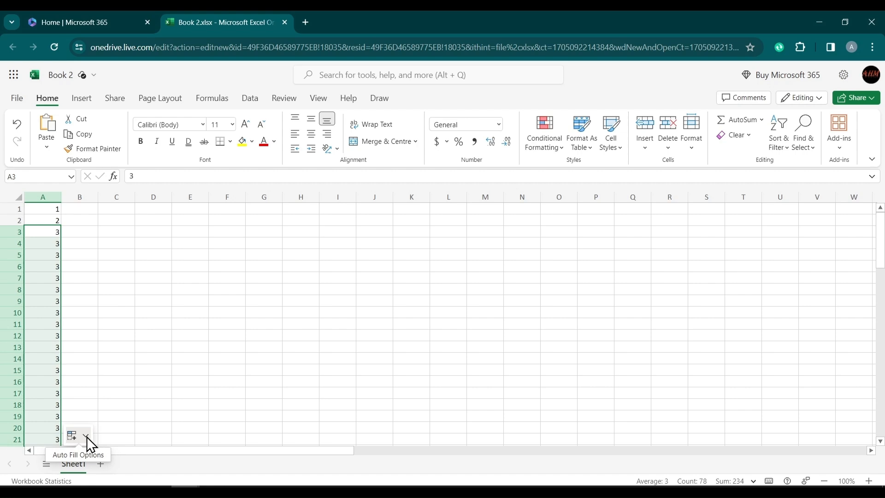
Change the auto-filled cells in column A to Fill Series, deselect them by selecting B3, and check the numbers down to the last filled row
{"action": "left_click", "coordinate": [83, 437]}
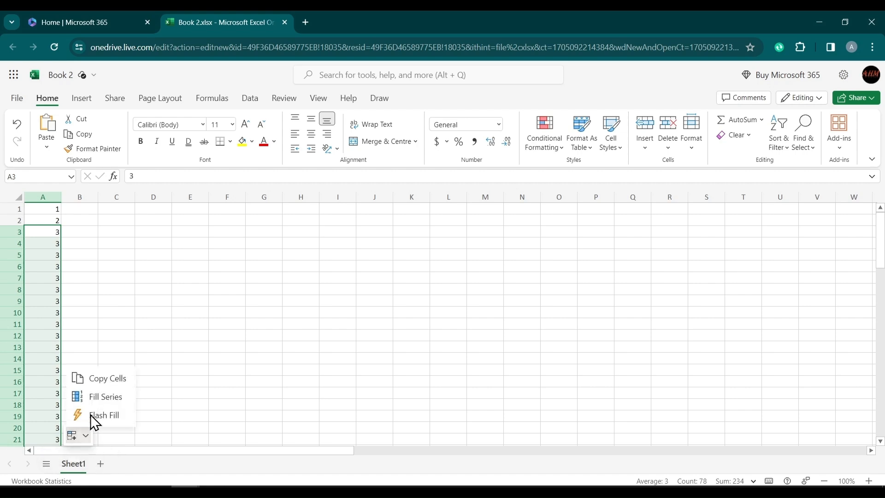
{"action": "left_click", "coordinate": [102, 396]}
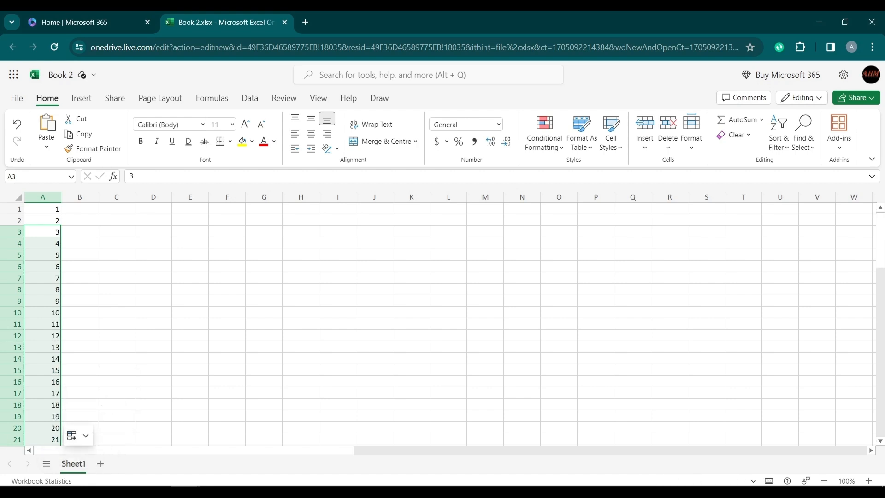
{"action": "left_click", "coordinate": [65, 233]}
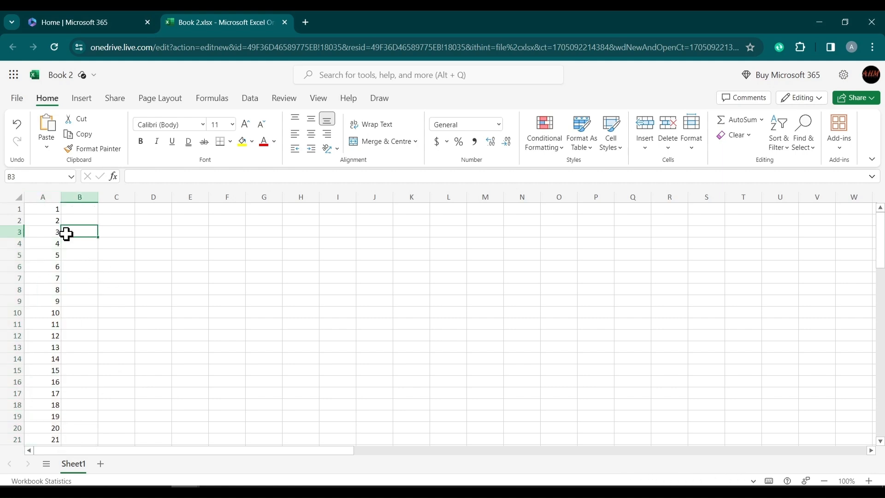
{"action": "scroll", "coordinate": [65, 303], "scroll_direction": "down", "scroll_amount": 5}
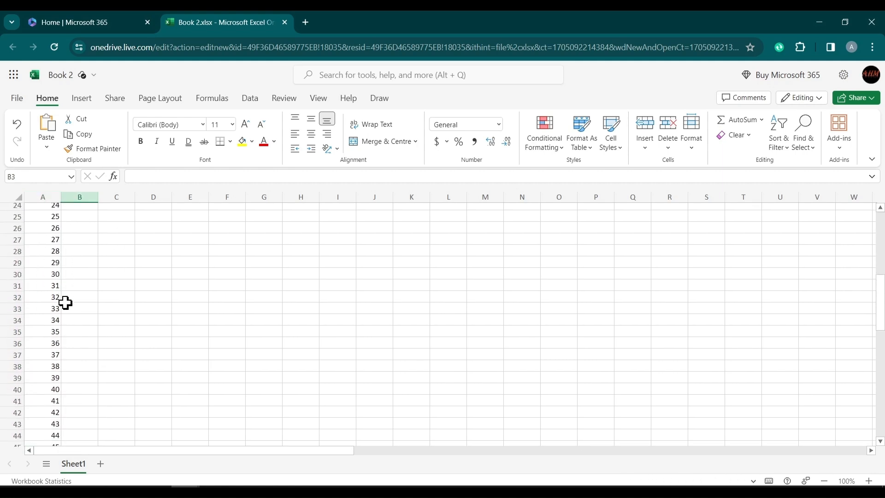
{"action": "scroll", "coordinate": [122, 306], "scroll_direction": "up", "scroll_amount": 5}
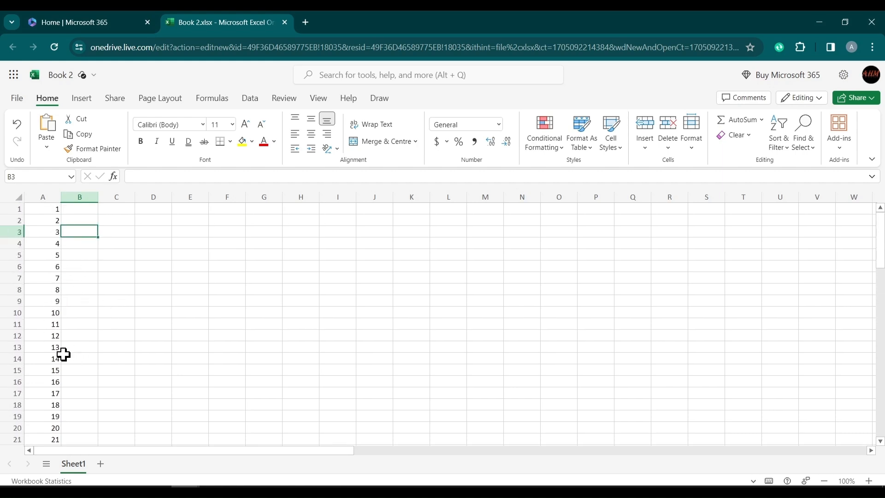
{"action": "scroll", "coordinate": [59, 379], "scroll_direction": "down", "scroll_amount": 15}
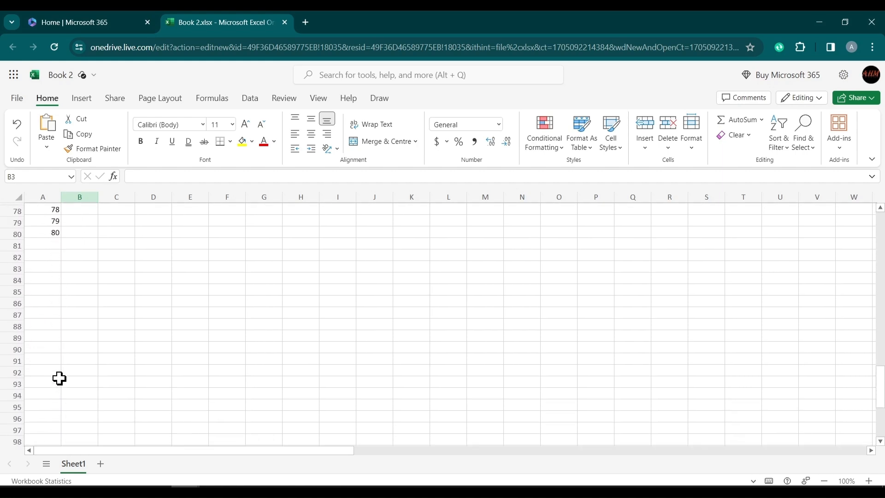
Enter a first name in cell B1 and a second name in cell B2, beside the numbers in column A
{"action": "scroll", "coordinate": [59, 379], "scroll_direction": "up", "scroll_amount": 15}
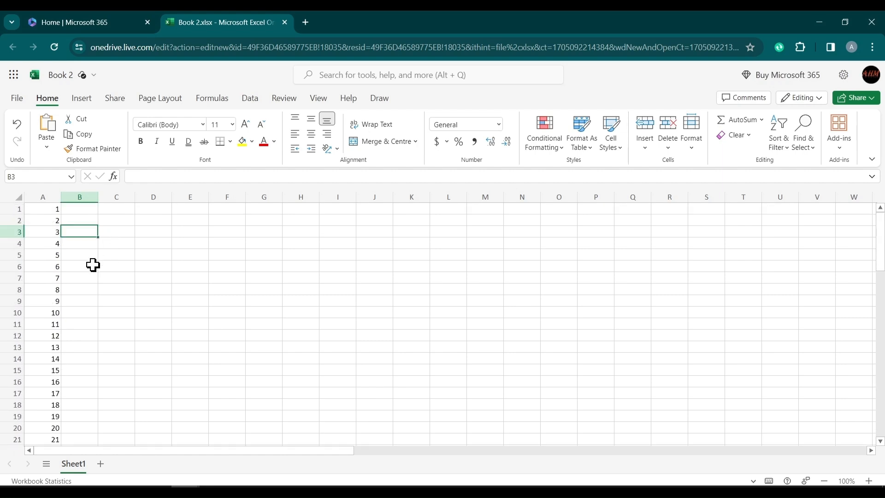
{"action": "left_click", "coordinate": [86, 212]}
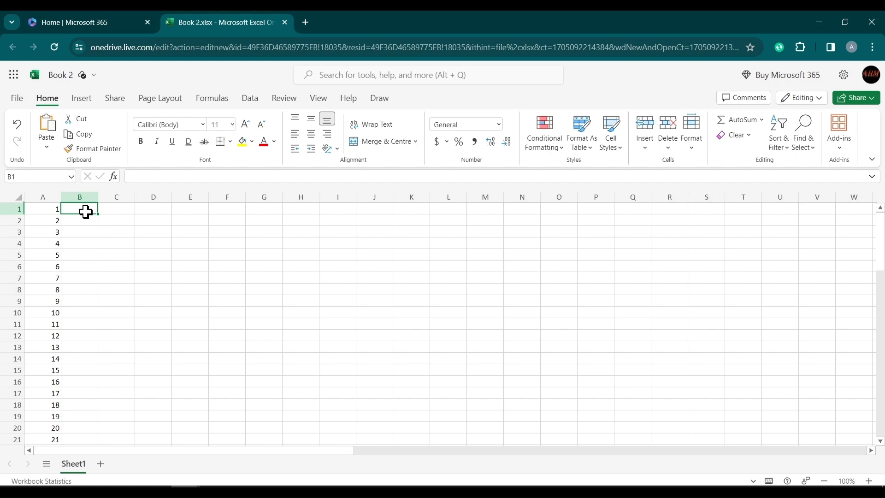
{"action": "type", "text": "Ah"}
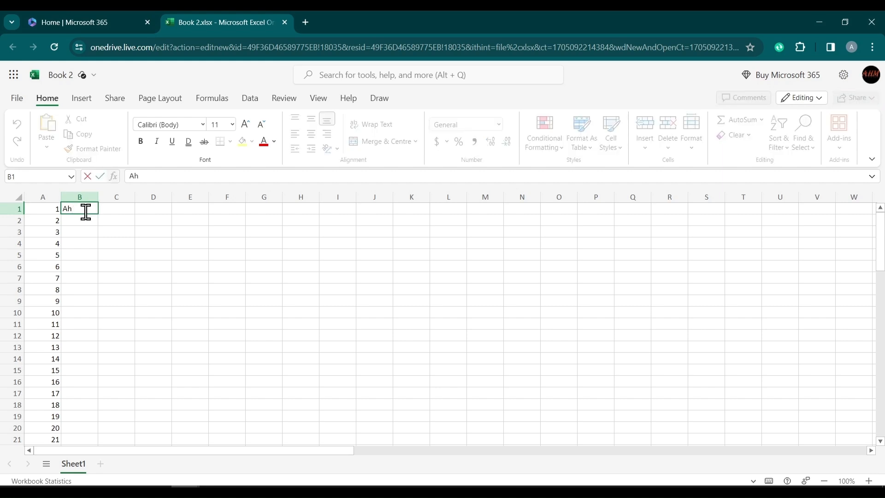
{"action": "type", "text": "osanul"}
{"action": "key", "text": "Return"}
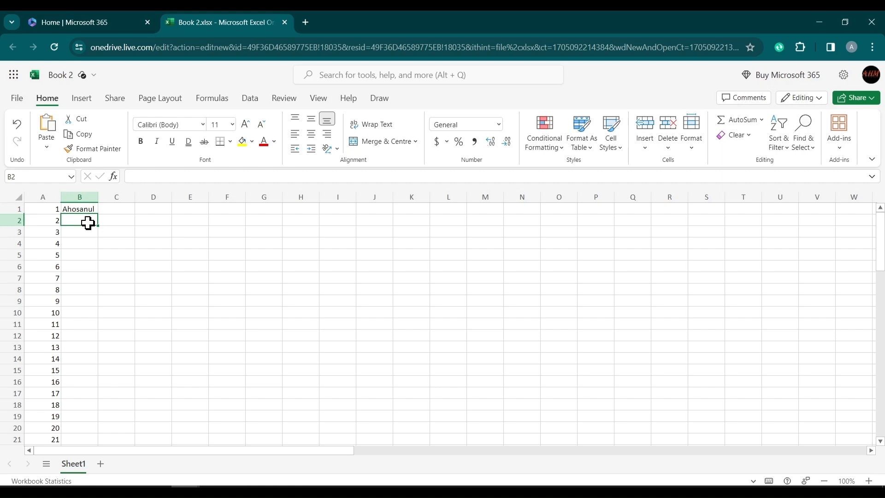
{"action": "type", "text": "Milo"}
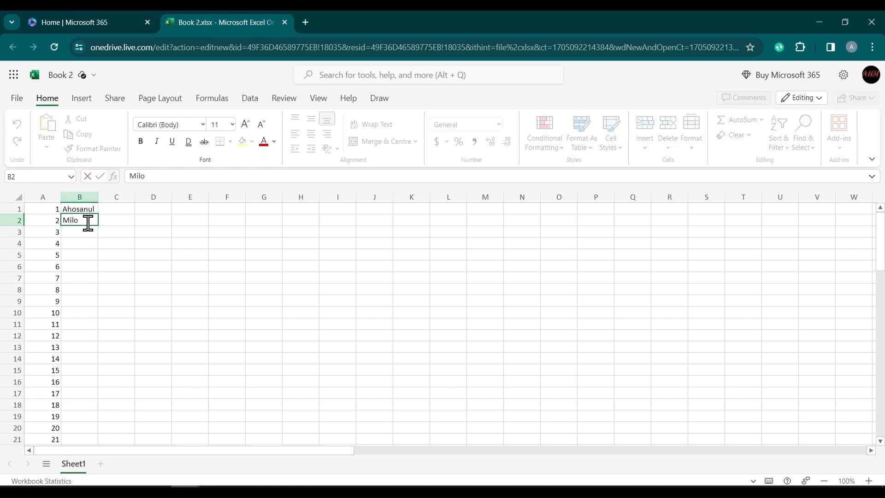
{"action": "key", "text": "Return"}
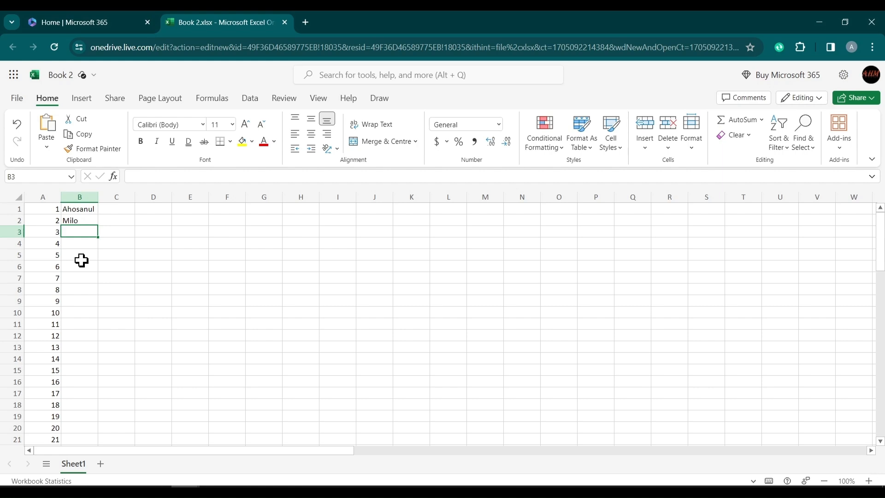
Overwrite the contents of cell B2 by retyping the same name
{"action": "left_click", "coordinate": [79, 223]}
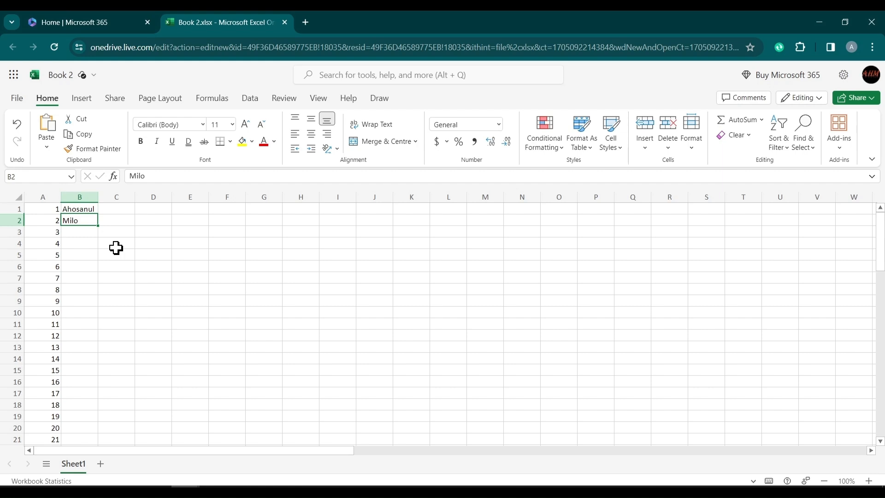
{"action": "type", "text": "n"}
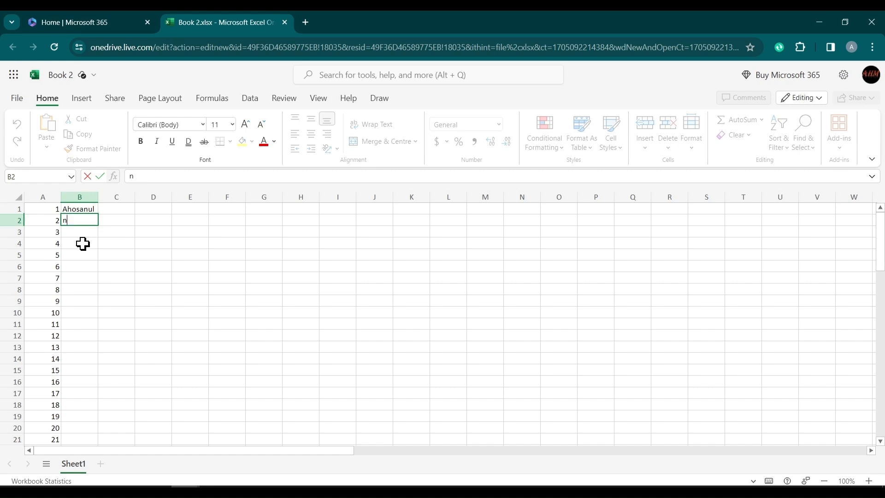
{"action": "key", "text": "BackSpace"}
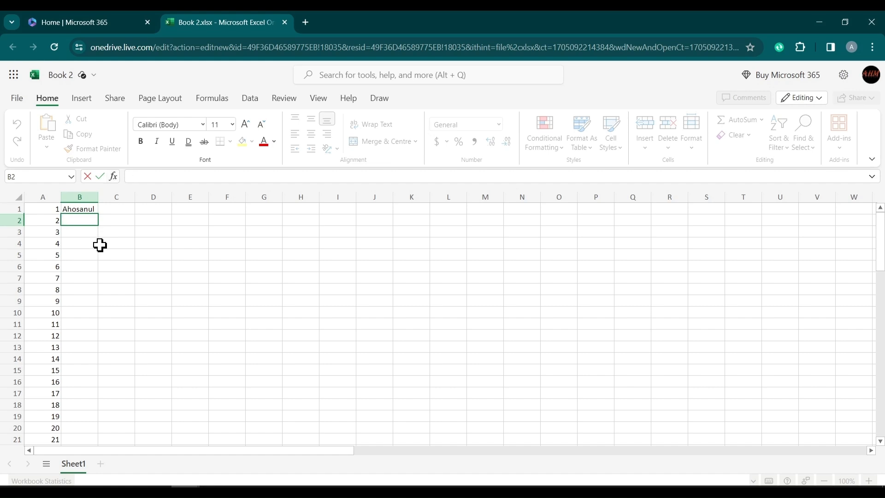
{"action": "type", "text": "Milon"}
{"action": "key", "text": "BackSpace"}
{"action": "key", "text": "Return"}
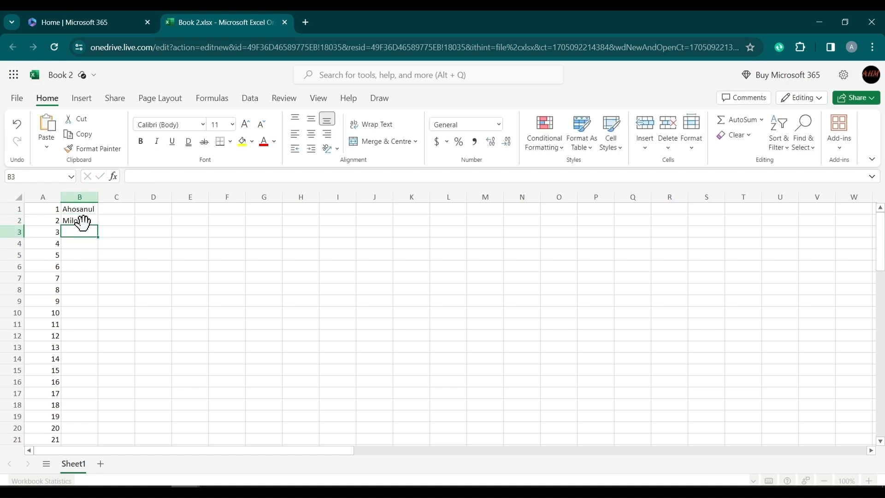
Edit the name in cell B2 in place, adding the letter "n" at its end
{"action": "left_click", "coordinate": [83, 220]}
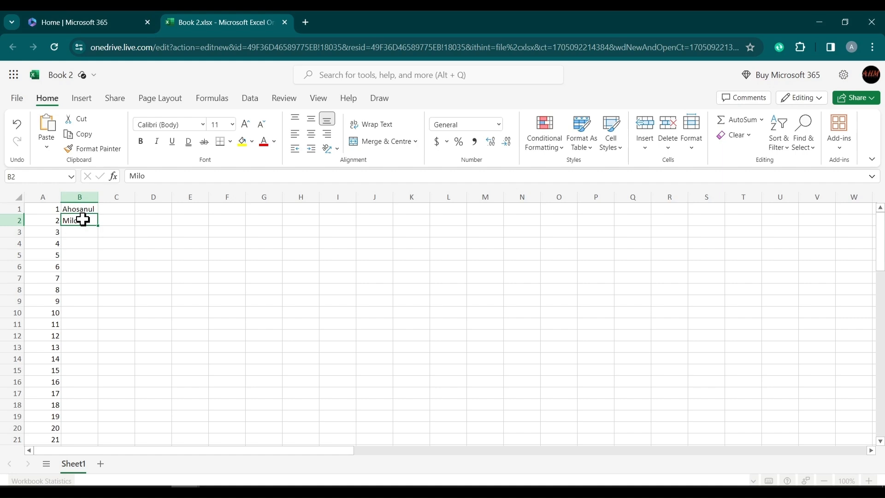
{"action": "double_click", "coordinate": [83, 220]}
{"action": "left_click", "coordinate": [93, 218]}
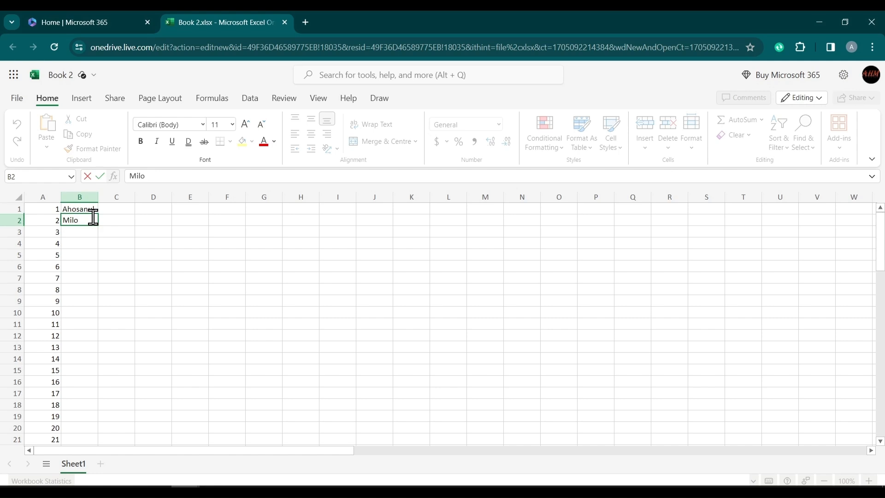
{"action": "type", "text": "n"}
{"action": "key", "text": "Return"}
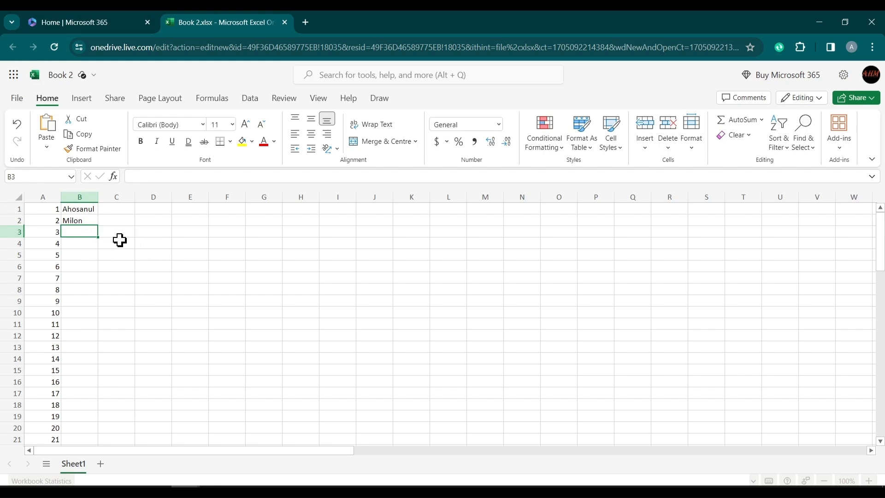
Paste the copied list of names into column B from cell B3 down and look through the pasted rows
{"action": "key", "text": "ctrl+v"}
{"action": "left_click", "coordinate": [115, 210]}
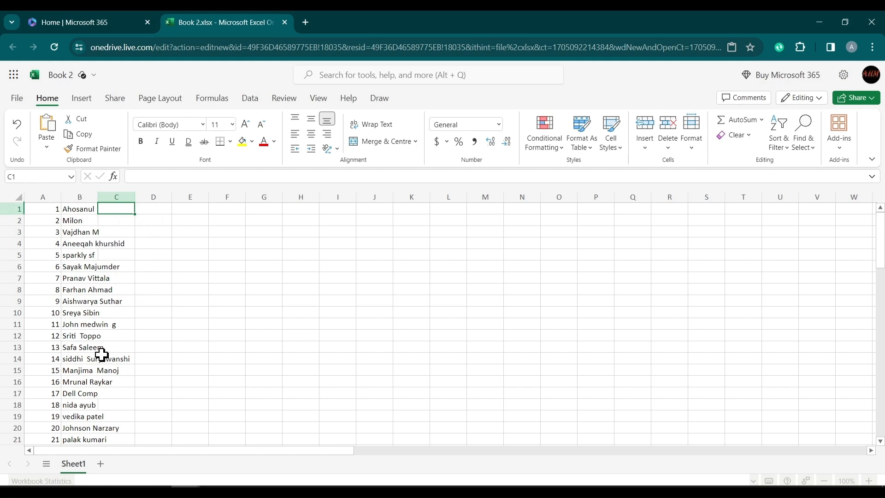
{"action": "scroll", "coordinate": [102, 355], "scroll_direction": "down", "scroll_amount": 2}
{"action": "scroll", "coordinate": [103, 355], "scroll_direction": "down", "scroll_amount": 2}
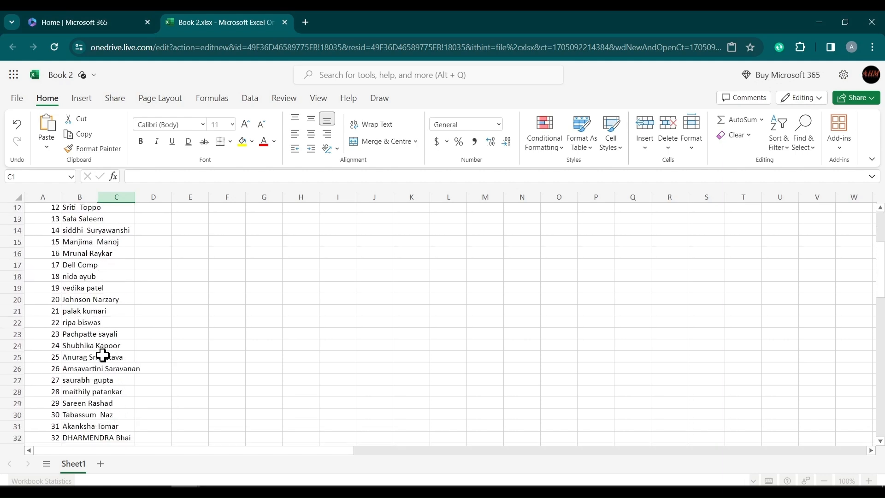
{"action": "scroll", "coordinate": [102, 355], "scroll_direction": "up", "scroll_amount": 4}
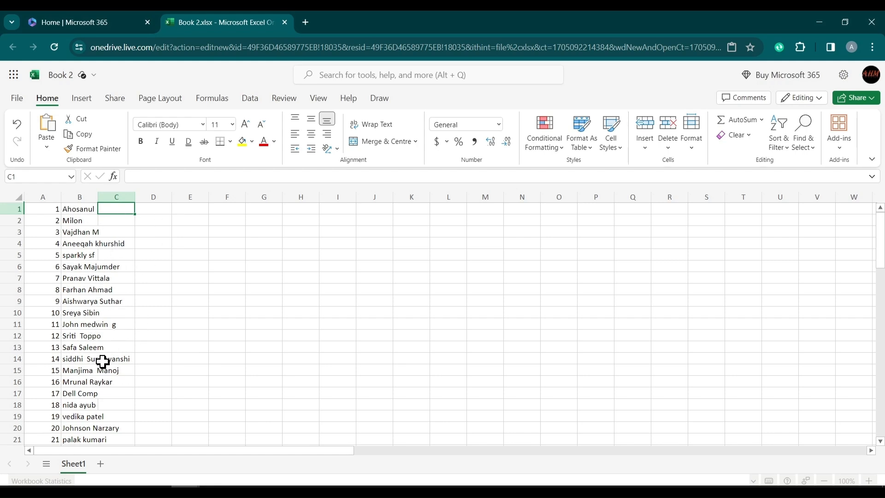
{"action": "scroll", "coordinate": [118, 312], "scroll_direction": "down", "scroll_amount": 17}
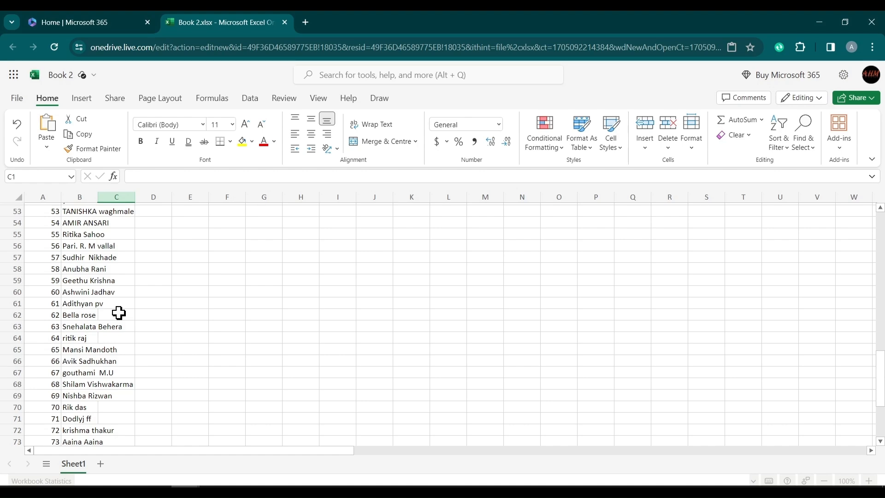
{"action": "scroll", "coordinate": [119, 313], "scroll_direction": "up", "scroll_amount": 17}
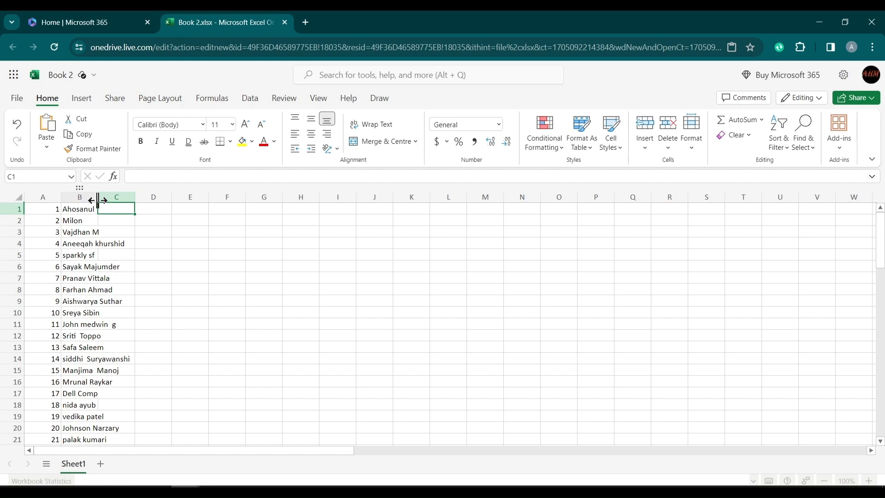
Widen column B and auto-fit its width to the longest name
{"action": "left_click_drag", "start_coordinate": [98, 199], "coordinate": [121, 196]}
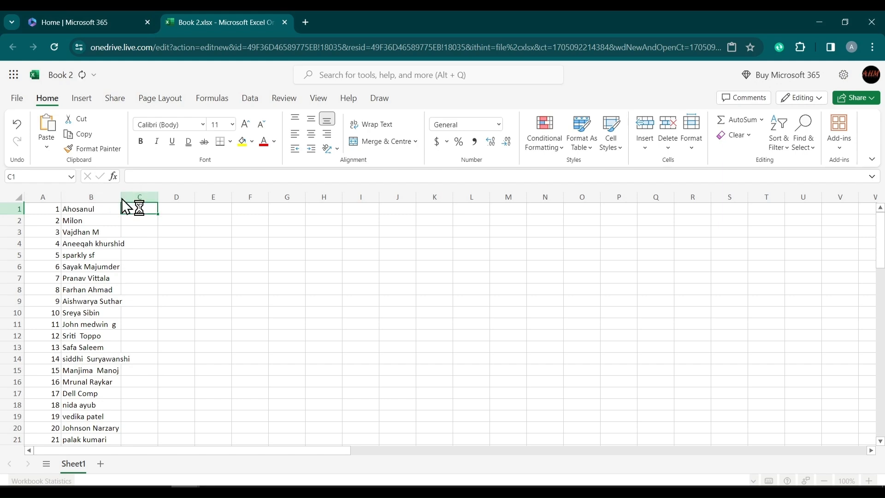
{"action": "double_click", "coordinate": [121, 197]}
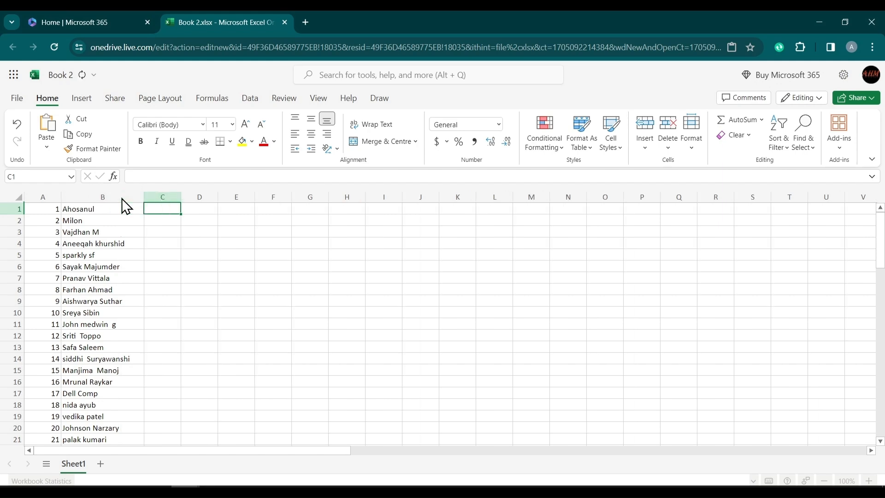
{"action": "left_click", "coordinate": [156, 247]}
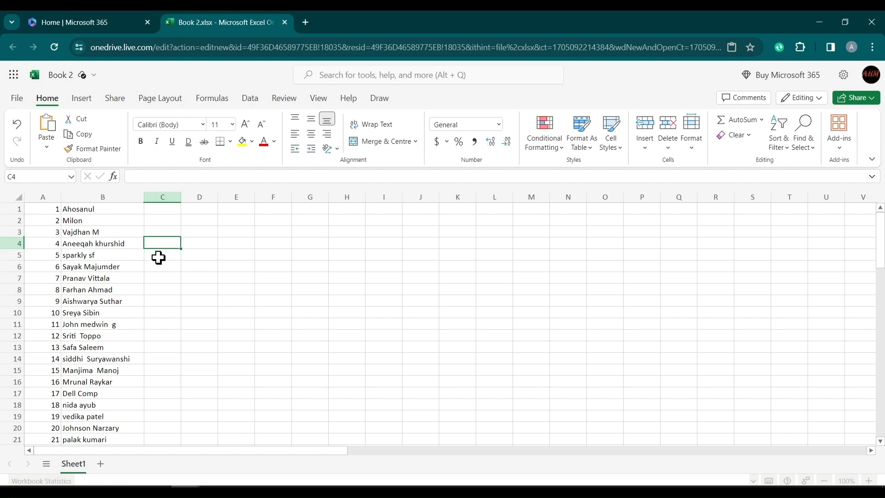
{"action": "left_click", "coordinate": [158, 257]}
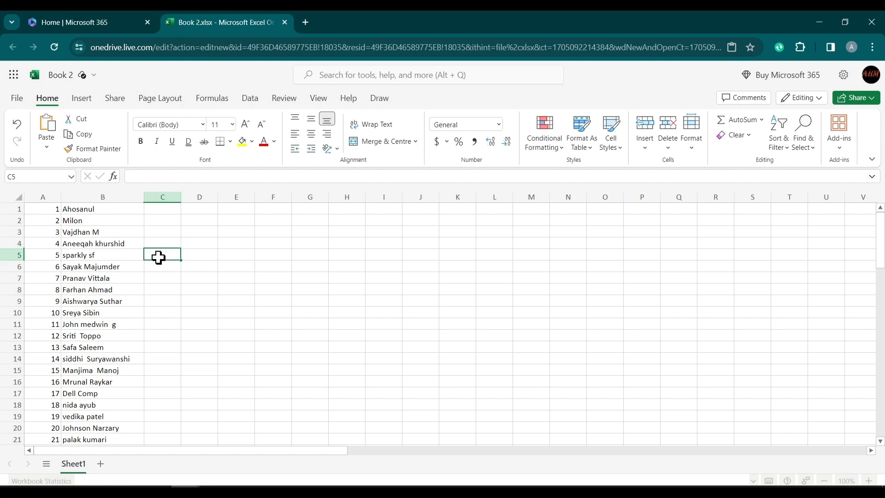
Enter the numbers 15 in cell C1 and 10 in cell C2
{"action": "left_click", "coordinate": [160, 212]}
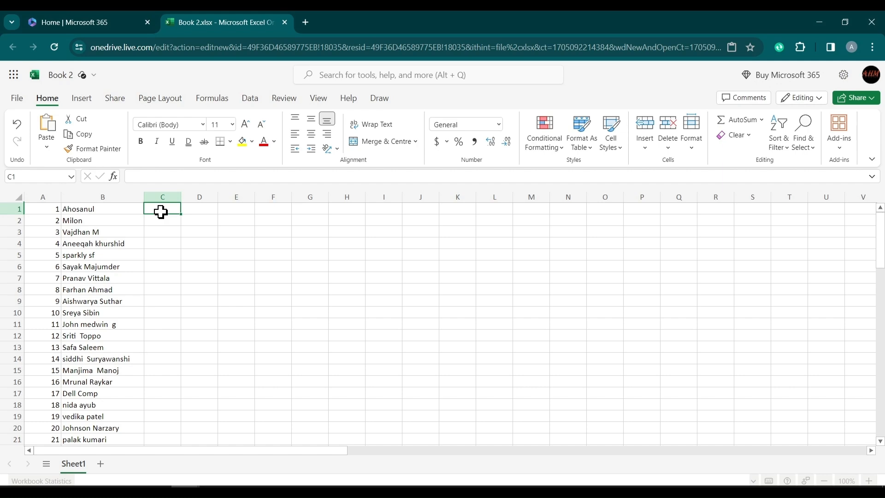
{"action": "type", "text": "15"}
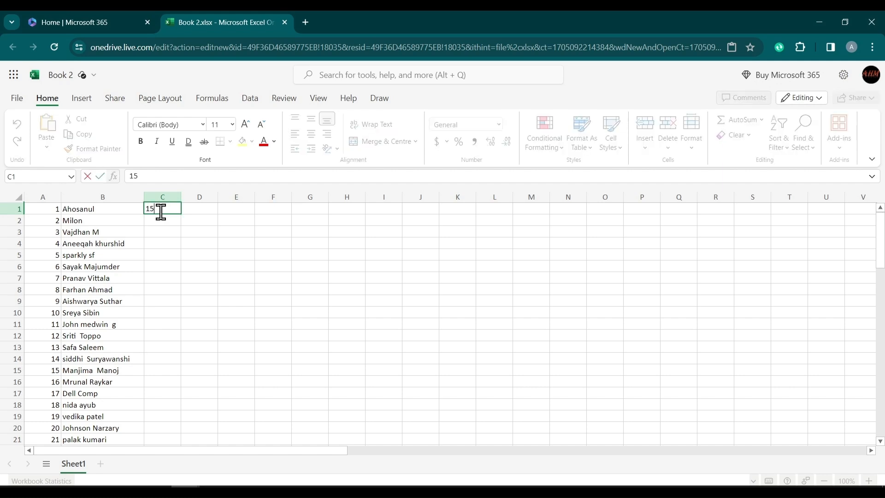
{"action": "key", "text": "Return"}
{"action": "type", "text": "10"}
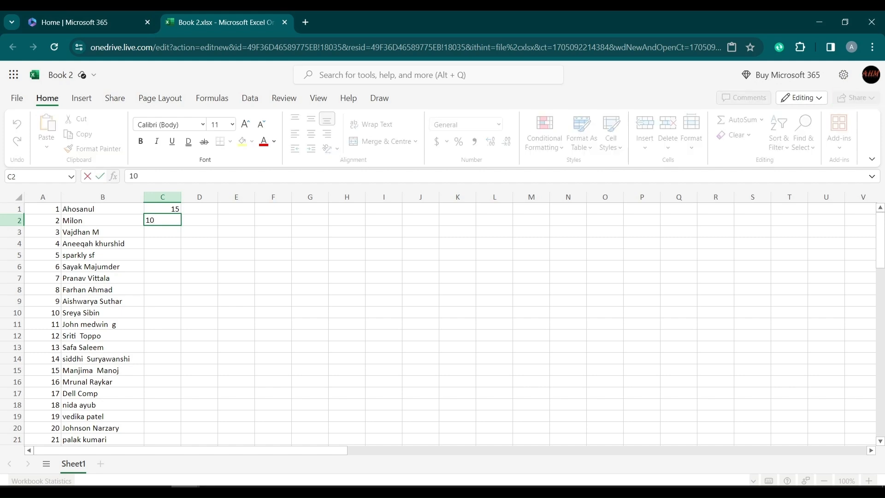
{"action": "key", "text": "Return"}
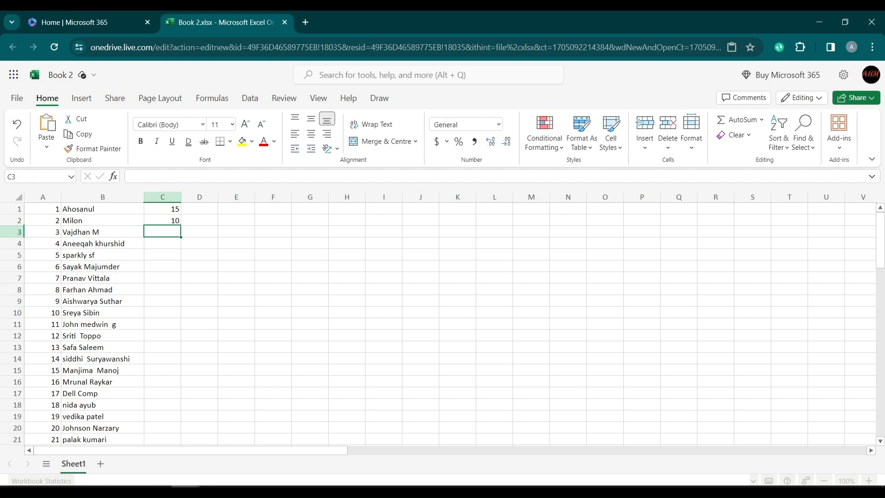
Replace the value in cell C1 with the formula =RANDBETWEEN(10,30)
{"action": "left_click", "coordinate": [168, 210]}
{"action": "double_click", "coordinate": [168, 209]}
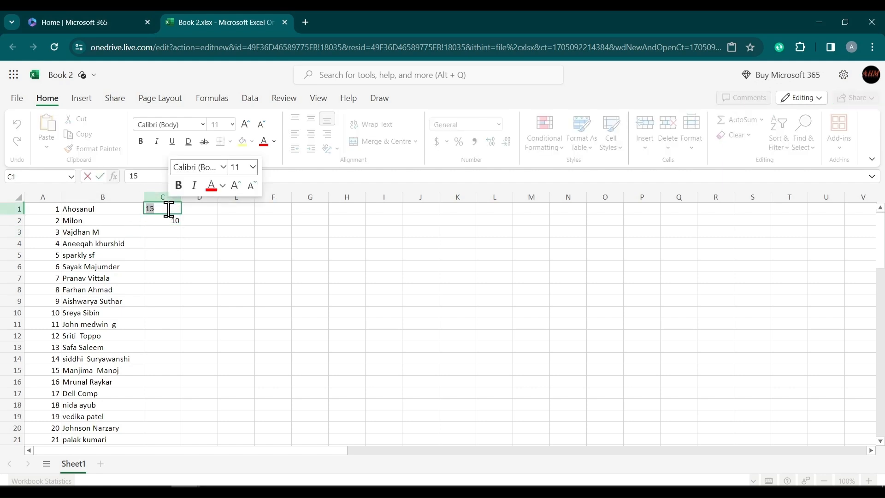
{"action": "type", "text": "=RAN"}
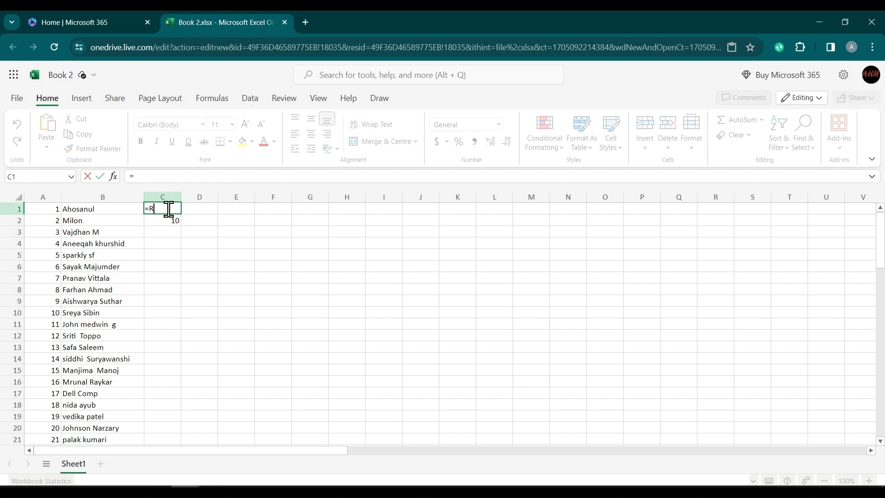
{"action": "key", "text": "Down"}
{"action": "key", "text": "Down"}
{"action": "key", "text": "Down"}
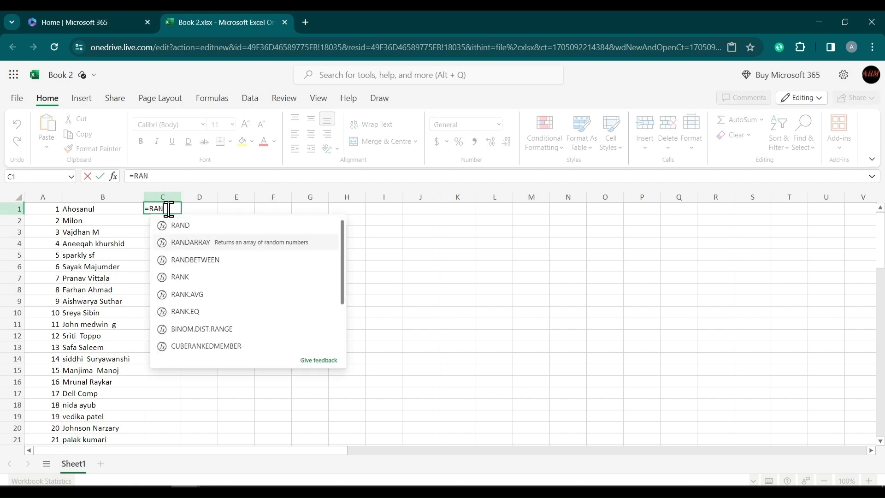
{"action": "key", "text": "Up"}
{"action": "key", "text": "Tab"}
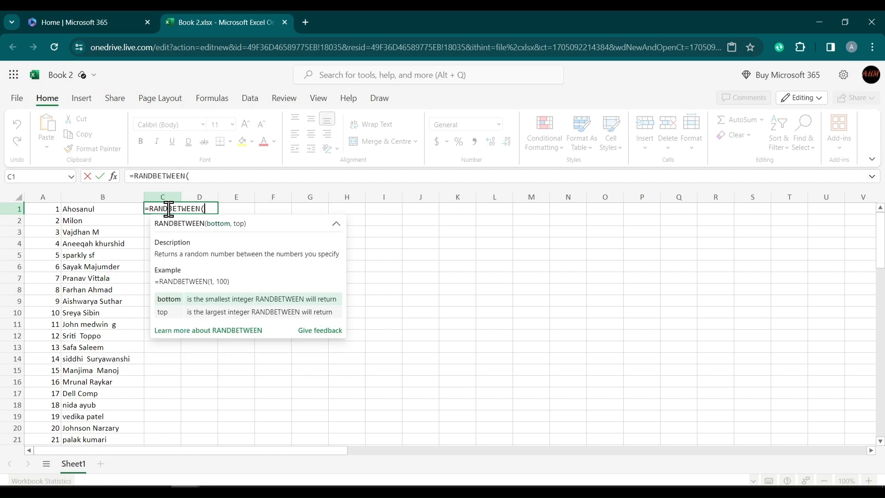
{"action": "type", "text": "10,"}
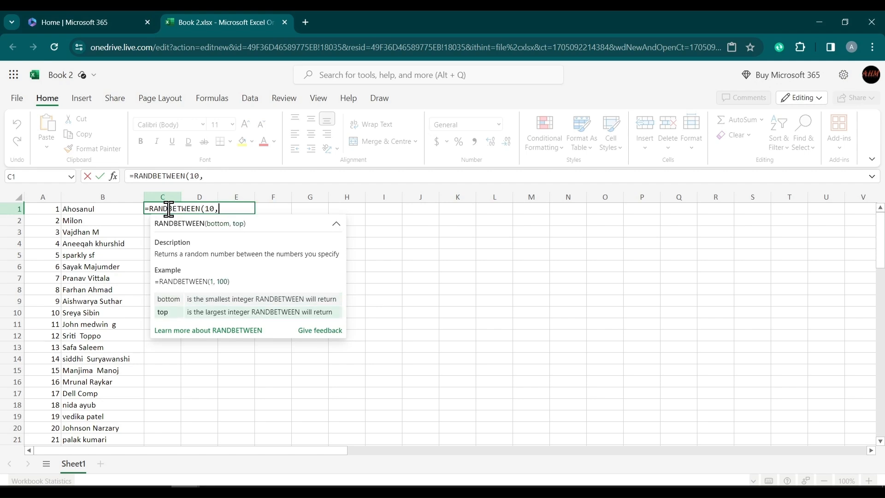
{"action": "type", "text": "30)"}
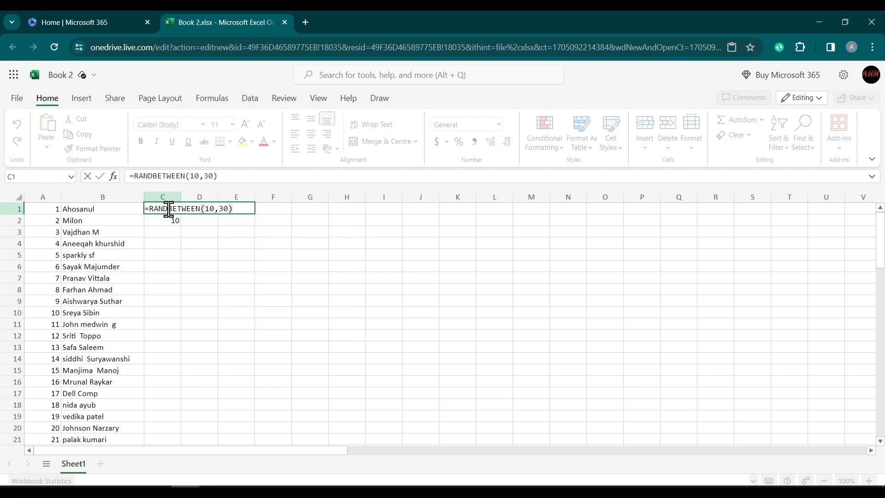
{"action": "key", "text": "Return"}
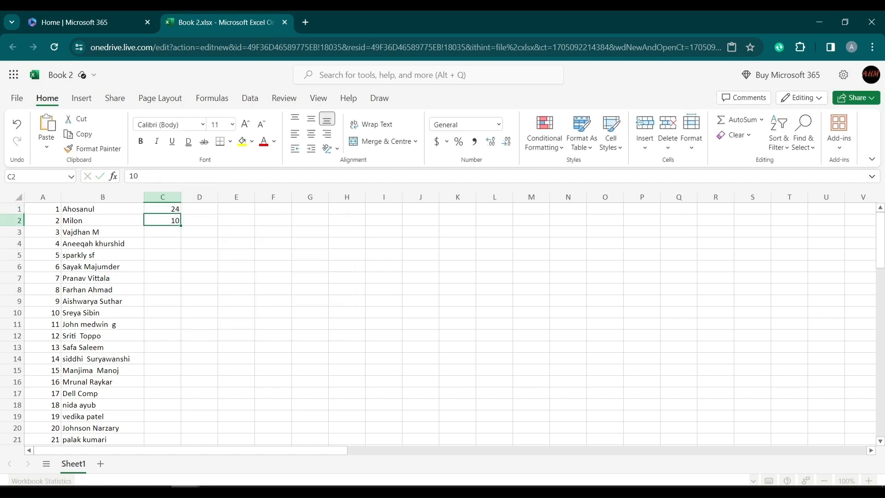
Auto-fill the RANDBETWEEN formula from cell C1 into cell C2
{"action": "left_click", "coordinate": [176, 210]}
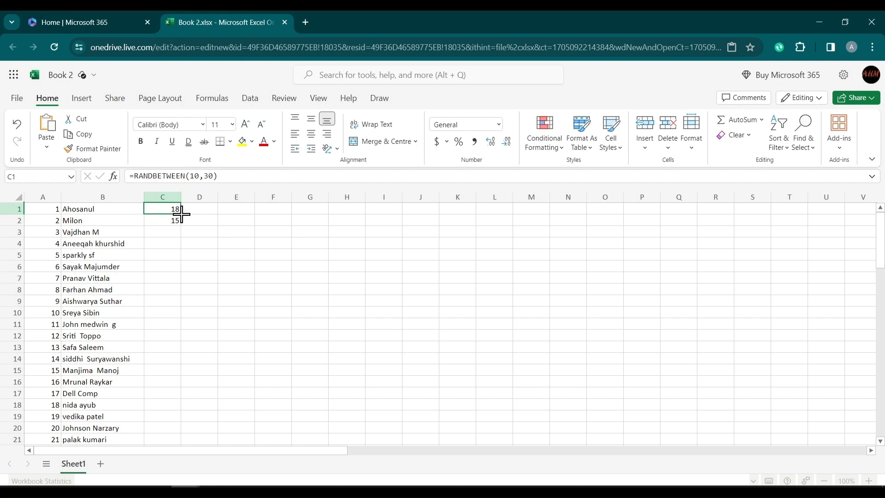
{"action": "double_click", "coordinate": [181, 214]}
{"action": "left_click", "coordinate": [171, 221]}
{"action": "left_click_drag", "start_coordinate": [176, 215], "coordinate": [179, 215]}
{"action": "left_click", "coordinate": [174, 210]}
{"action": "left_click", "coordinate": [173, 209]}
{"action": "left_click_drag", "start_coordinate": [182, 213], "coordinate": [179, 220]}
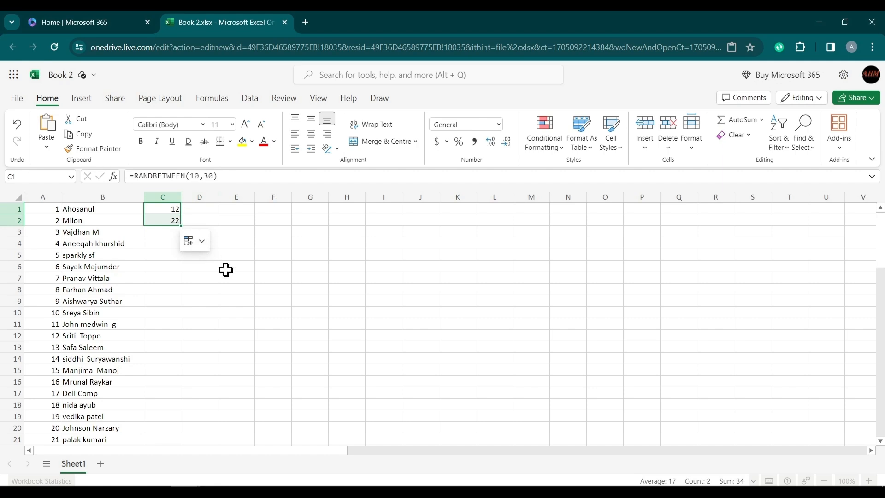
Auto-fill the RANDBETWEEN formula down column C as far as row 80, alongside the list of names
{"action": "left_click", "coordinate": [192, 244]}
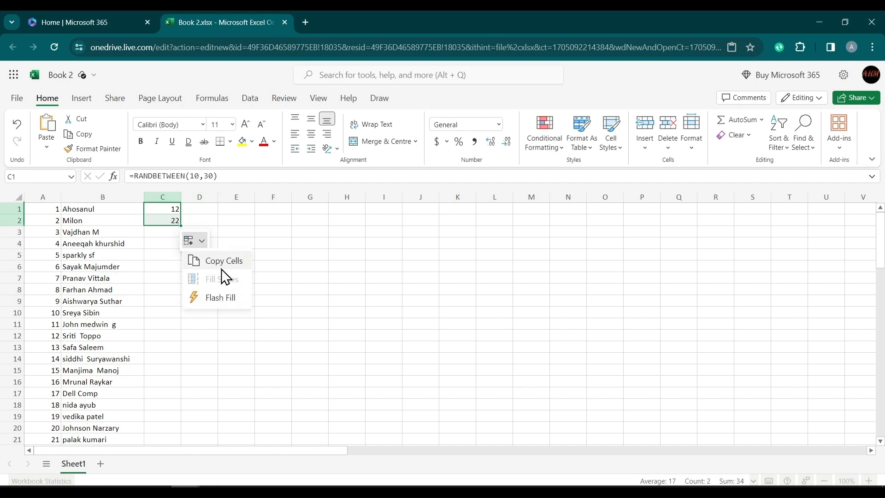
{"action": "left_click", "coordinate": [182, 226]}
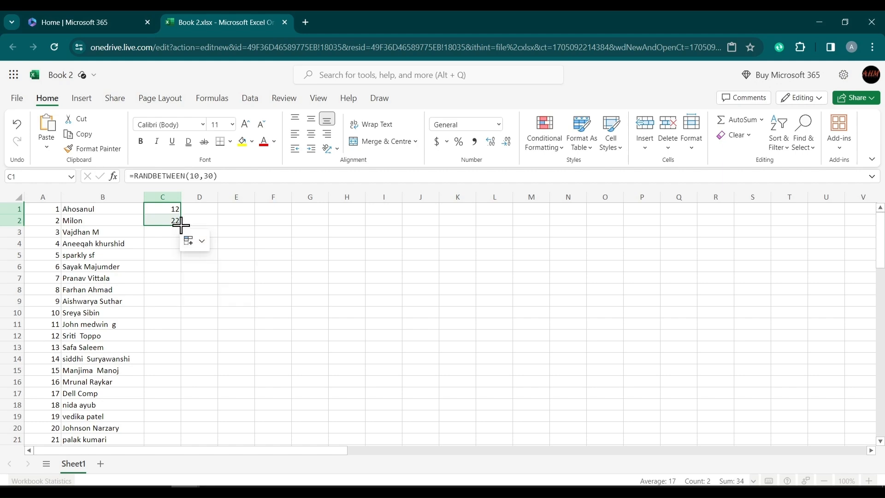
{"action": "left_click_drag", "start_coordinate": [181, 226], "coordinate": [171, 268]}
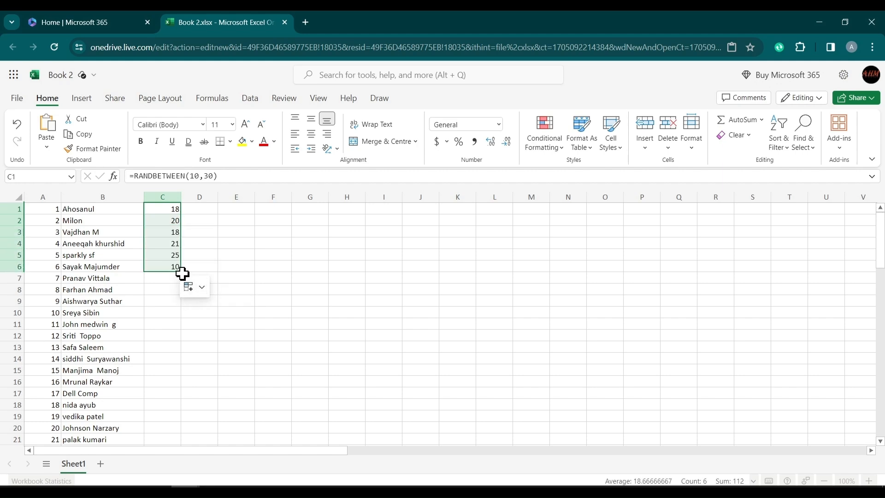
{"action": "left_click", "coordinate": [182, 274]}
{"action": "left_click", "coordinate": [178, 266]}
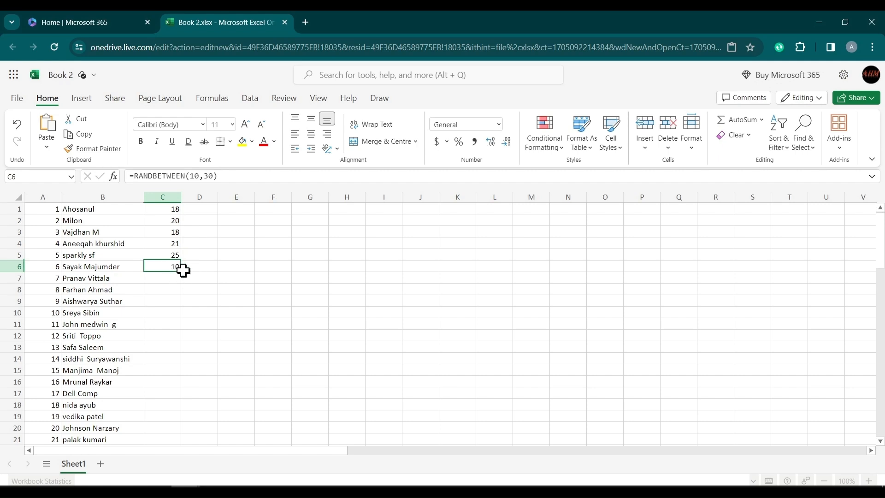
{"action": "left_click_drag", "start_coordinate": [181, 269], "coordinate": [157, 295]}
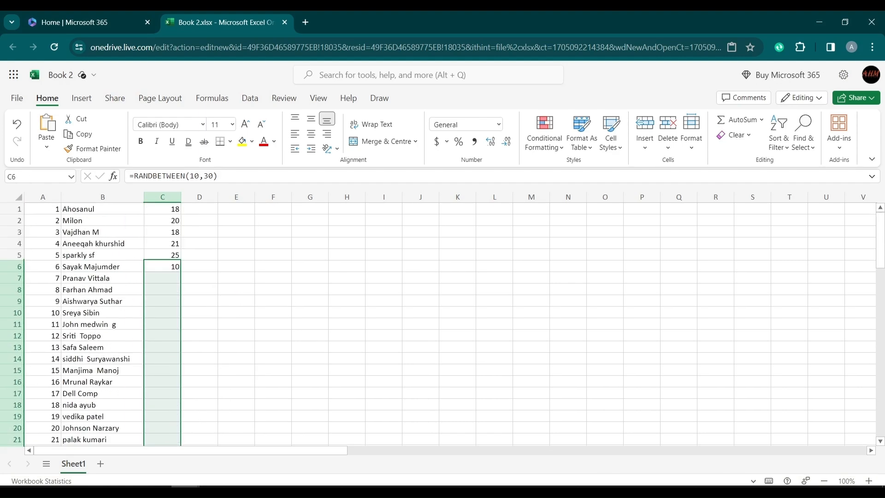
Enter the numbers 2 in cell E4 and 3 in cell E5
{"action": "left_click", "coordinate": [227, 246]}
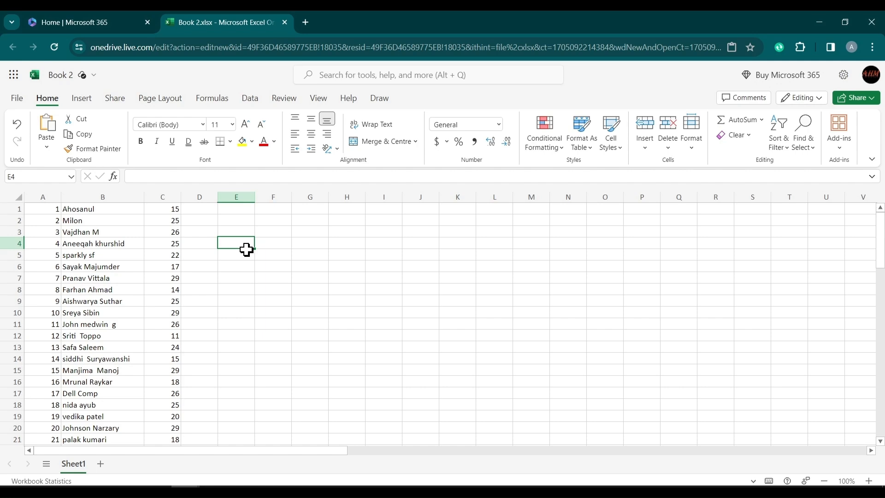
{"action": "type", "text": "2"}
{"action": "key", "text": "Return"}
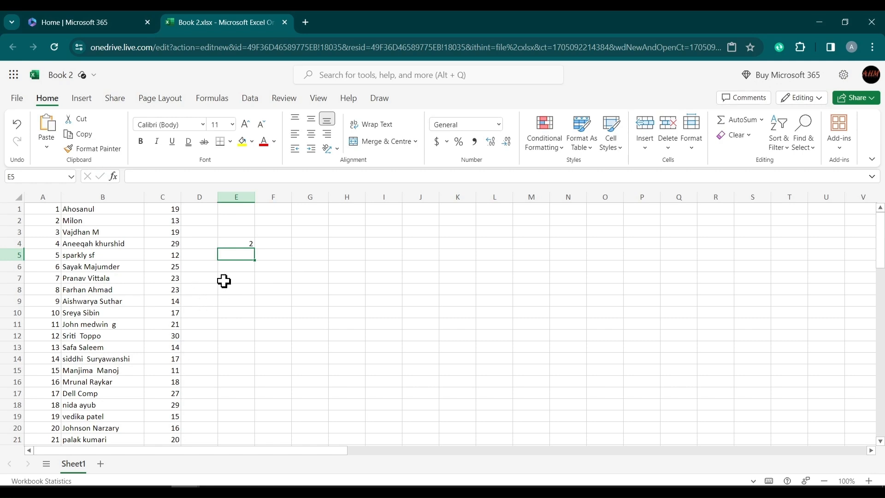
{"action": "type", "text": "3"}
{"action": "key", "text": "Return"}
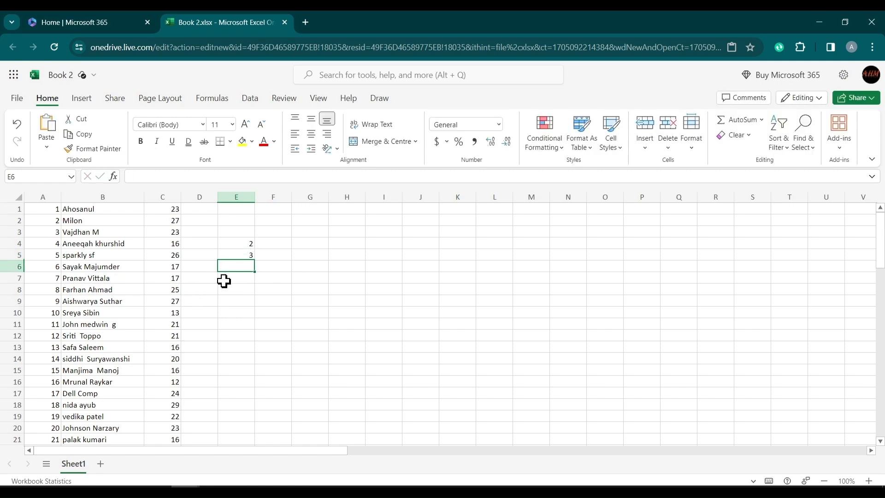
Copy the random numbers in C1:C80 and paste them as values only into column D, starting at cell D1
{"action": "left_click", "coordinate": [174, 210]}
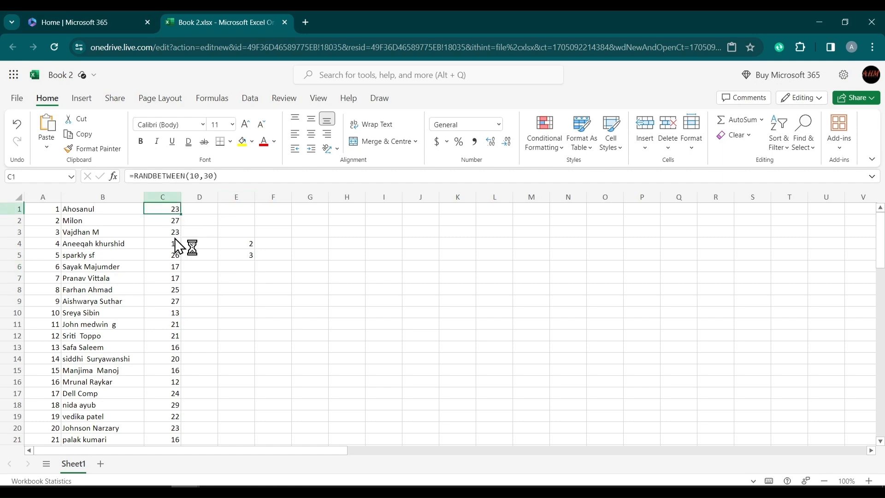
{"action": "key", "text": "ctrl+shift+Down"}
{"action": "key", "text": "ctrl+c"}
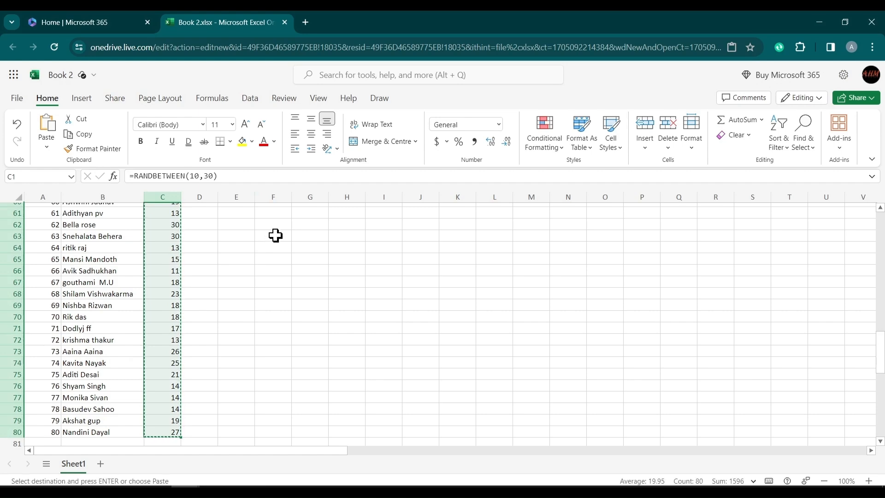
{"action": "scroll", "coordinate": [267, 247], "scroll_direction": "up", "scroll_amount": 20}
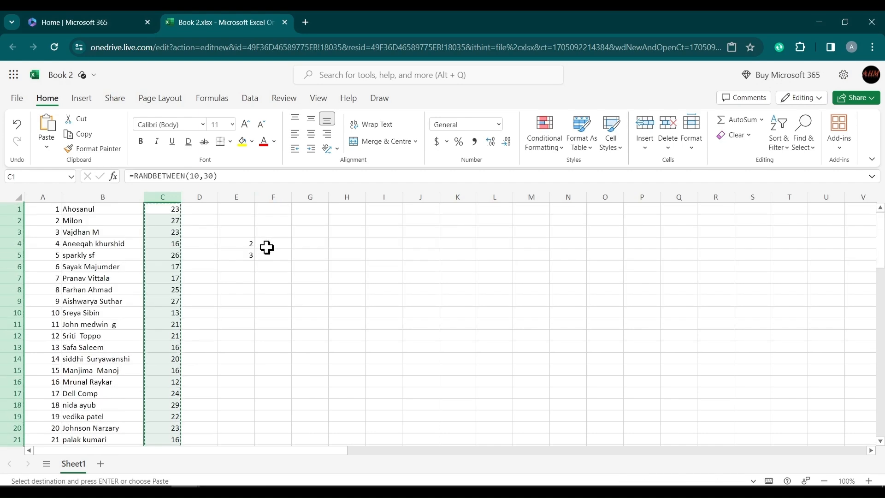
{"action": "left_click", "coordinate": [192, 210]}
{"action": "key", "text": "ctrl+v"}
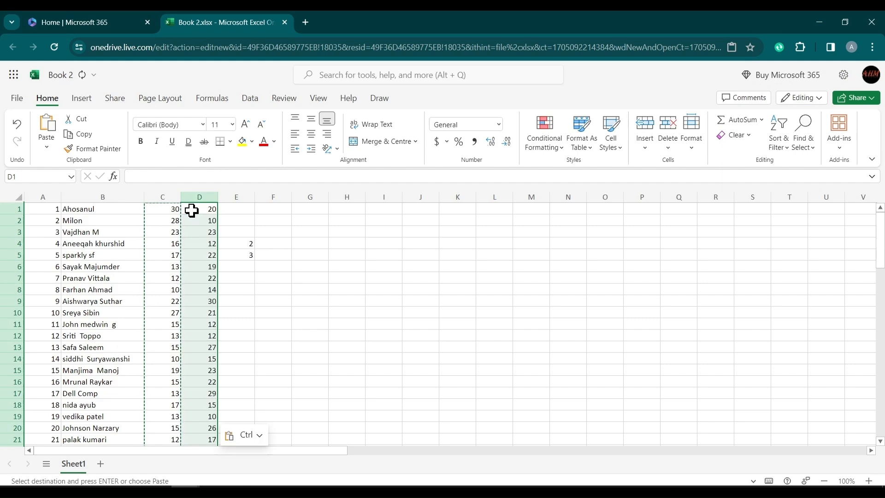
{"action": "left_click", "coordinate": [257, 438]}
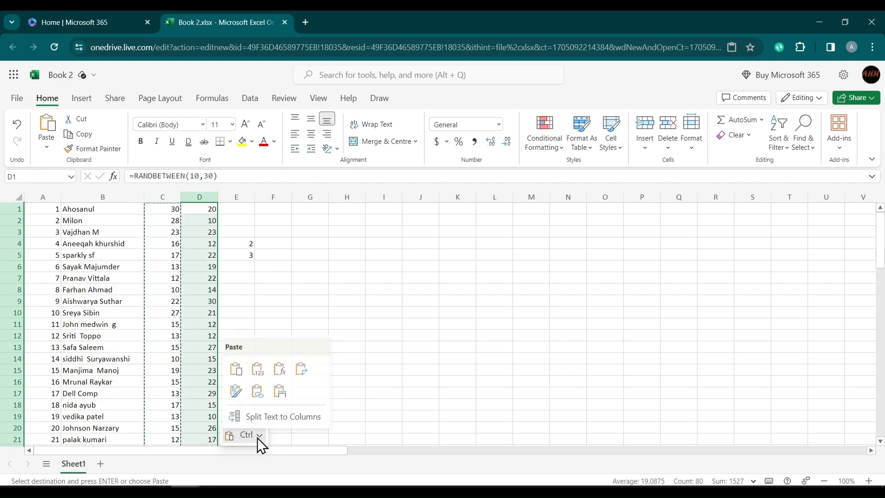
{"action": "left_click", "coordinate": [257, 365]}
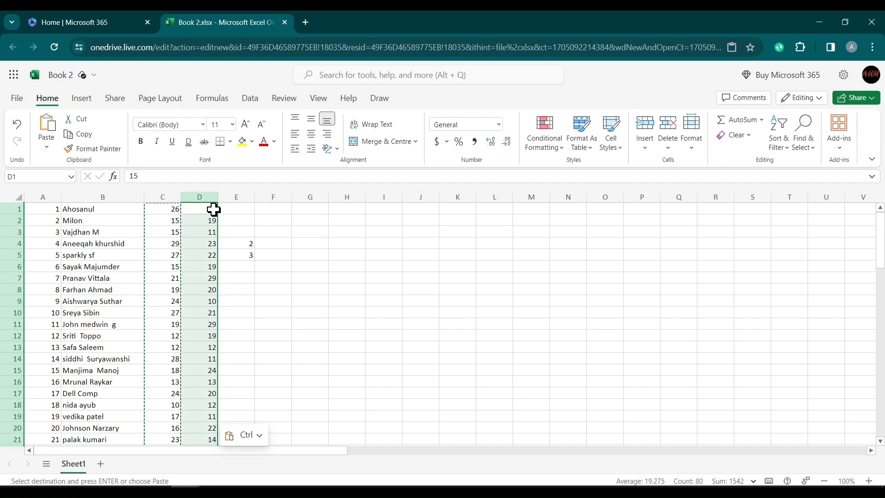
{"action": "left_click", "coordinate": [236, 220]}
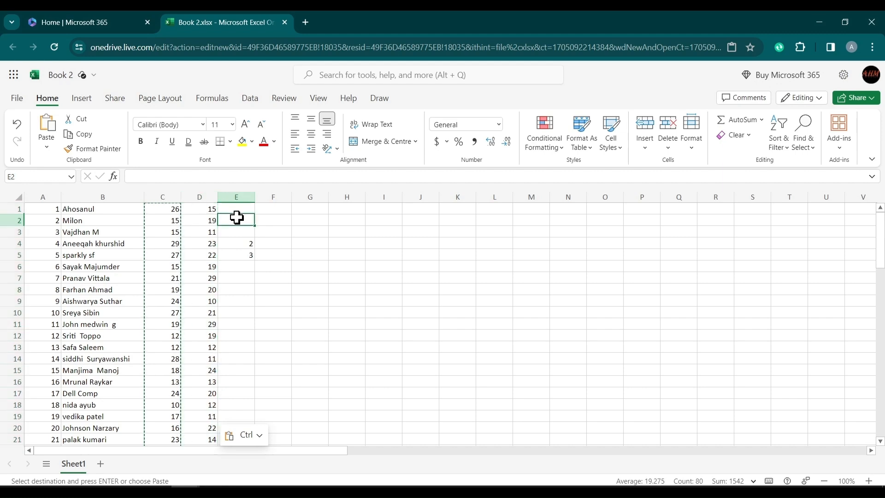
{"action": "left_click", "coordinate": [200, 210]}
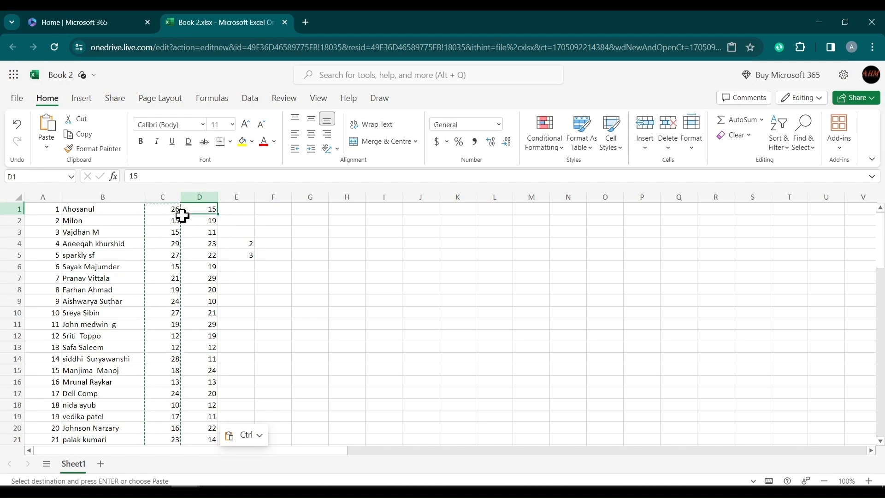
Delete the whole column C containing the RANDBETWEEN formulas
{"action": "left_click", "coordinate": [164, 193]}
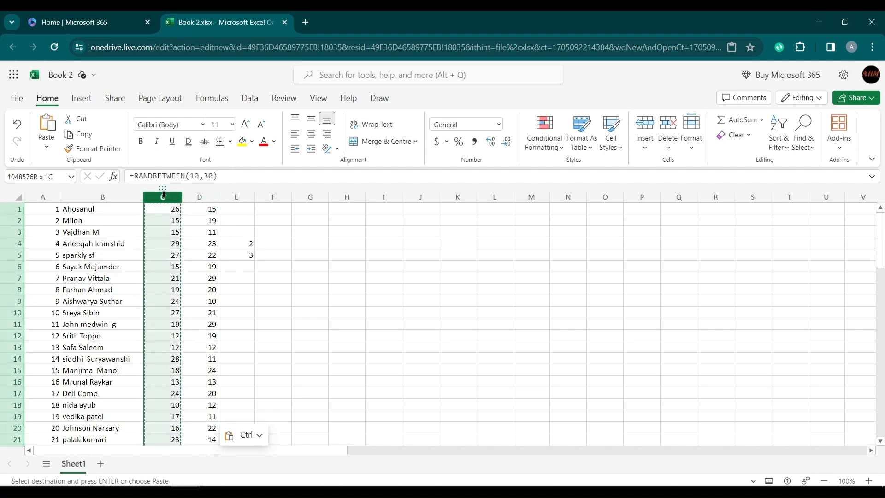
{"action": "right_click", "coordinate": [164, 197]}
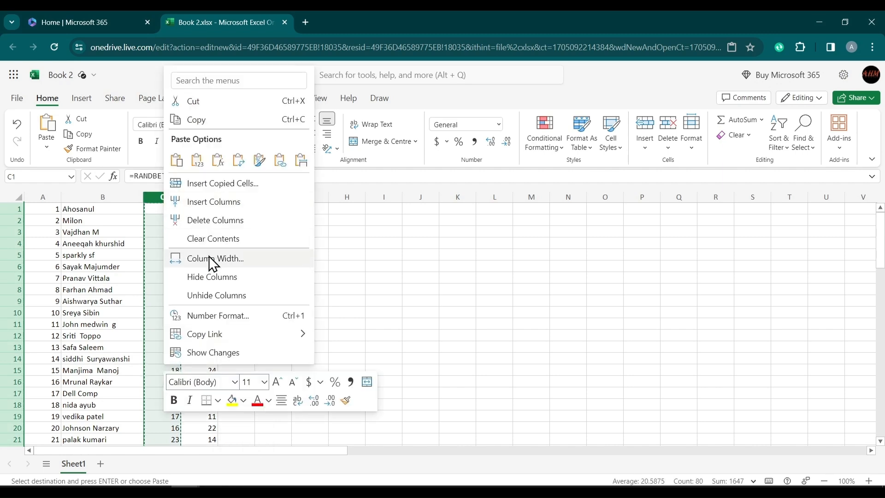
{"action": "left_click", "coordinate": [220, 218]}
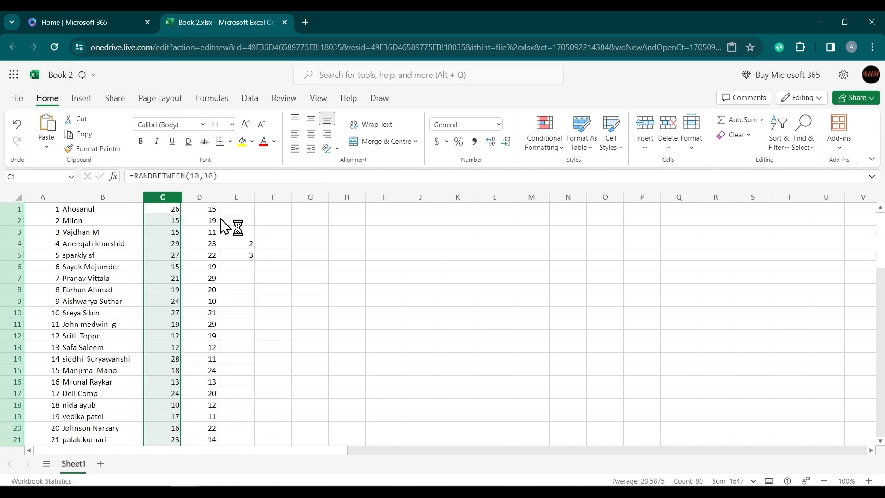
{"action": "left_click", "coordinate": [176, 221]}
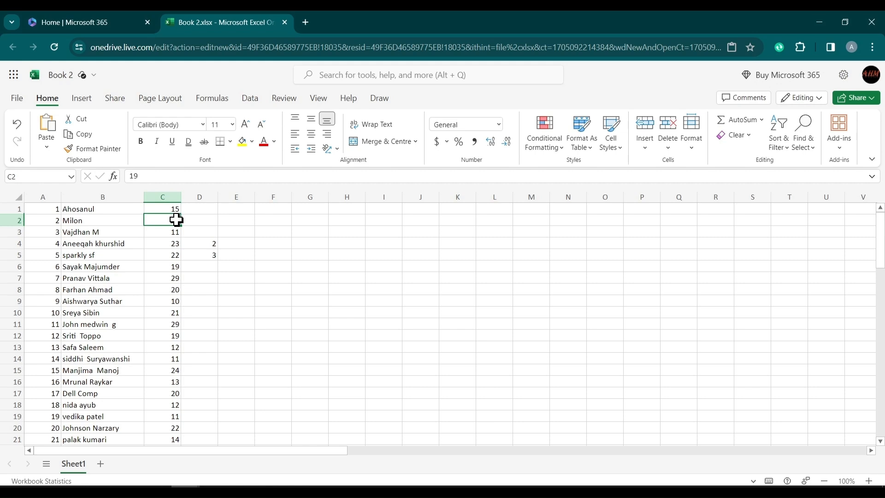
Clear the stray numbers from cells D4 and D5
{"action": "left_click", "coordinate": [203, 209]}
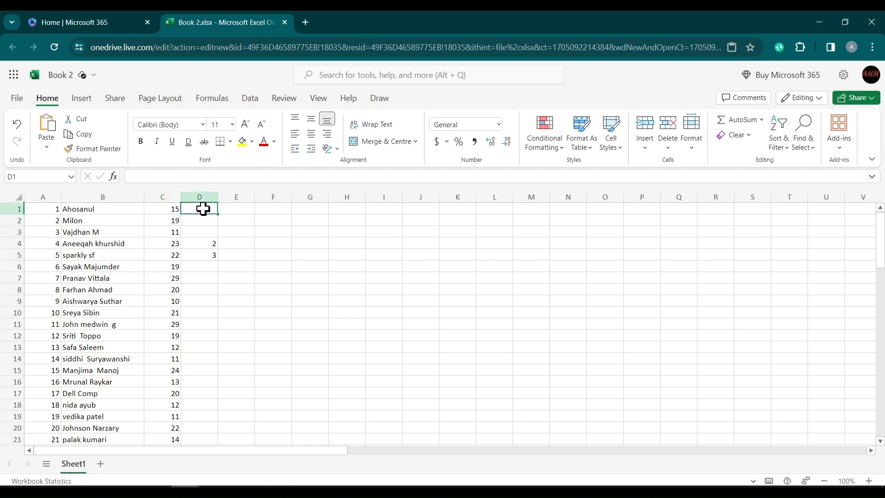
{"action": "left_click", "coordinate": [205, 244]}
{"action": "key", "text": "BackSpace"}
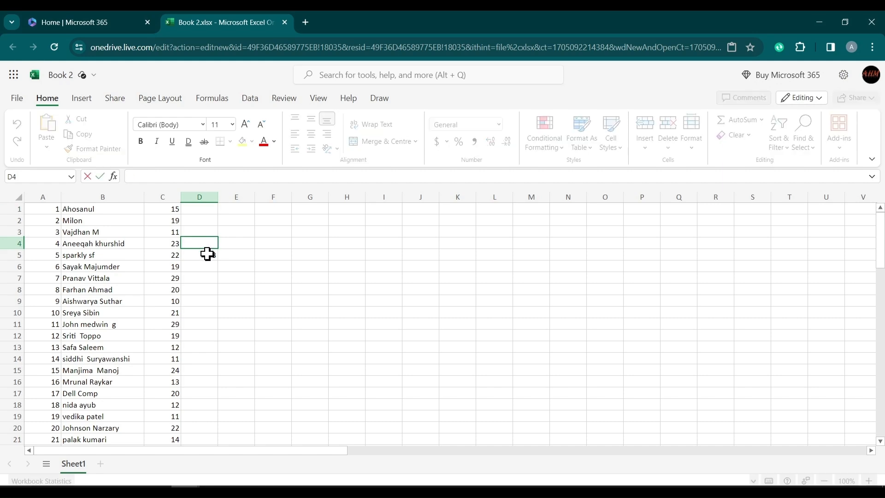
{"action": "left_click", "coordinate": [208, 254]}
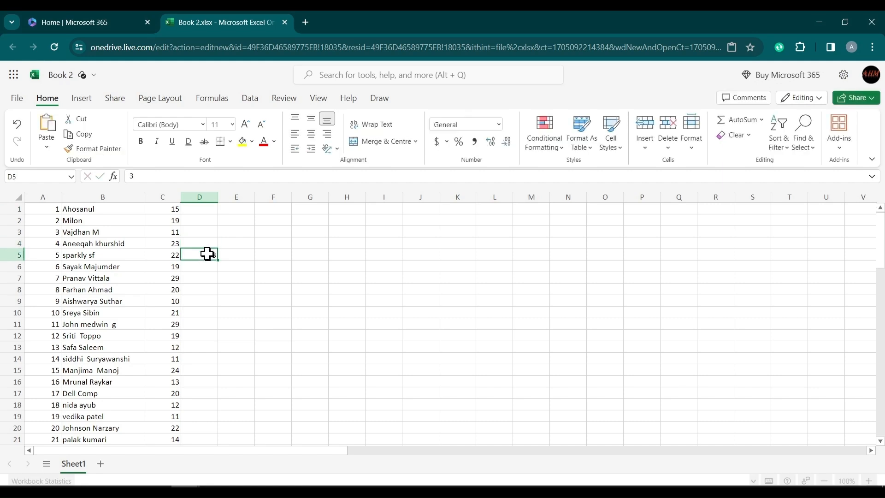
{"action": "key", "text": "BackSpace"}
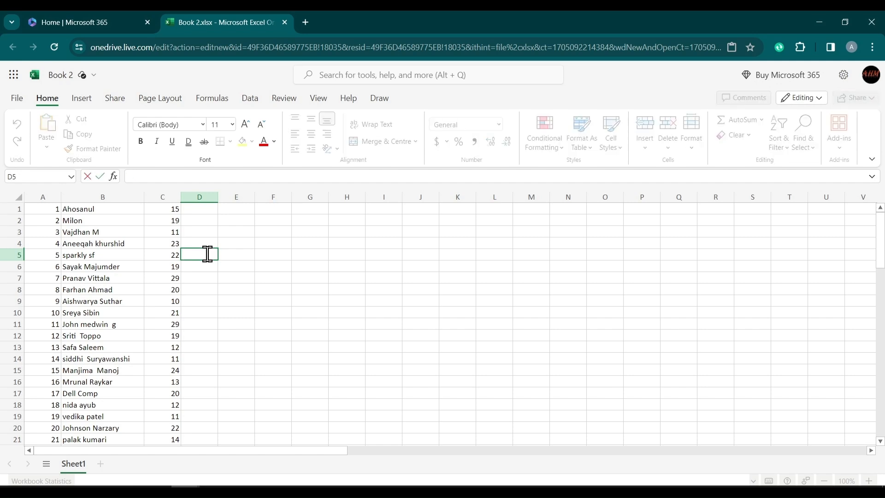
Enter the formula =RANDBETWEEN(10,200) in cell D1
{"action": "left_click", "coordinate": [200, 210]}
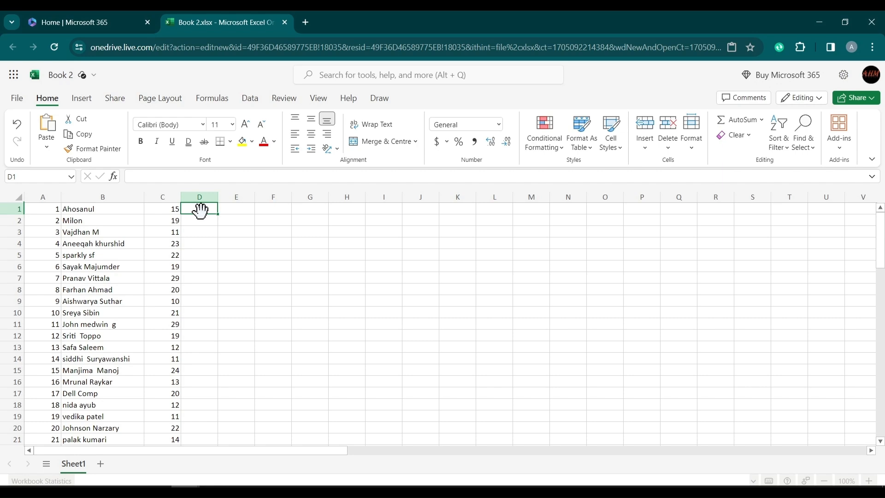
{"action": "type", "text": "="}
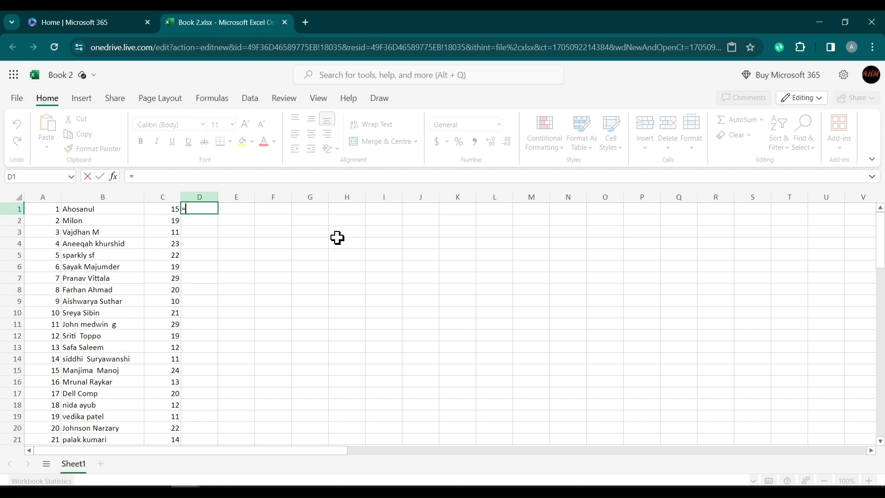
{"action": "type", "text": "Ra"}
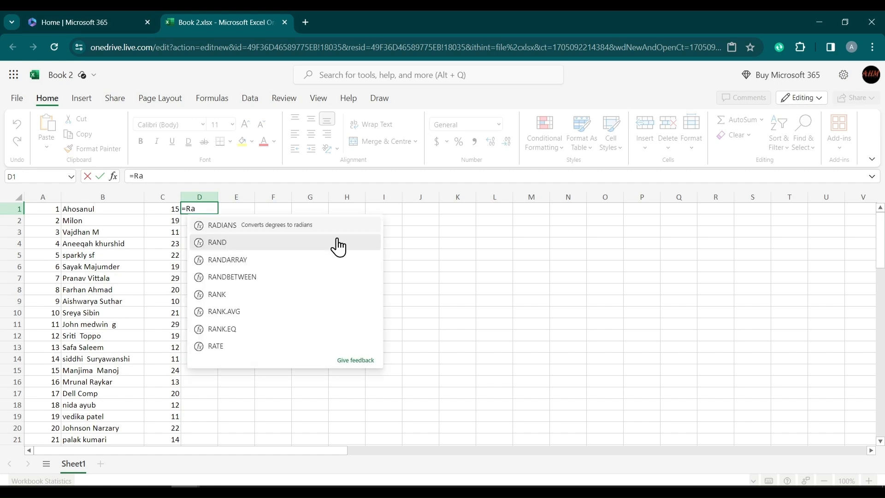
{"action": "type", "text": "n"}
{"action": "key", "text": "Down"}
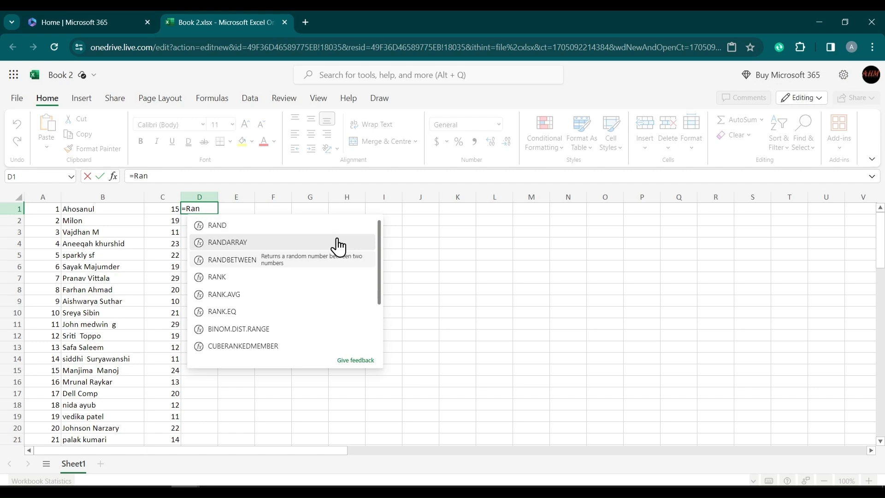
{"action": "key", "text": "Tab"}
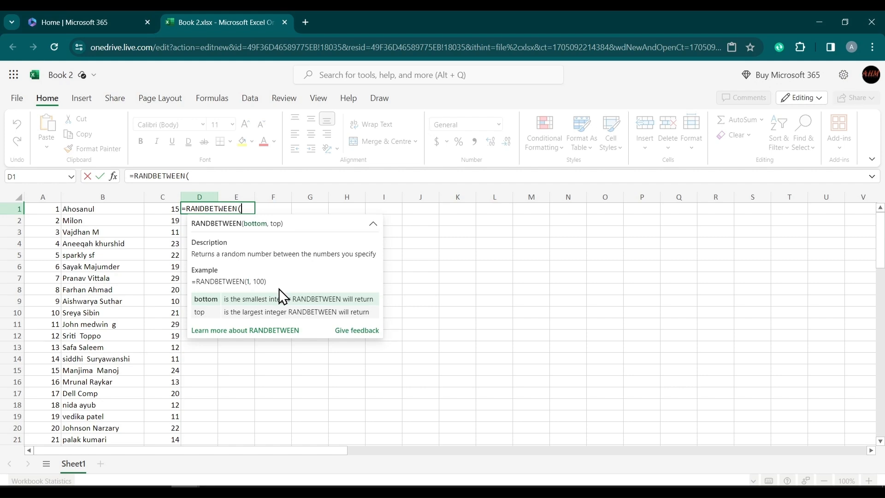
{"action": "type", "text": "10,"}
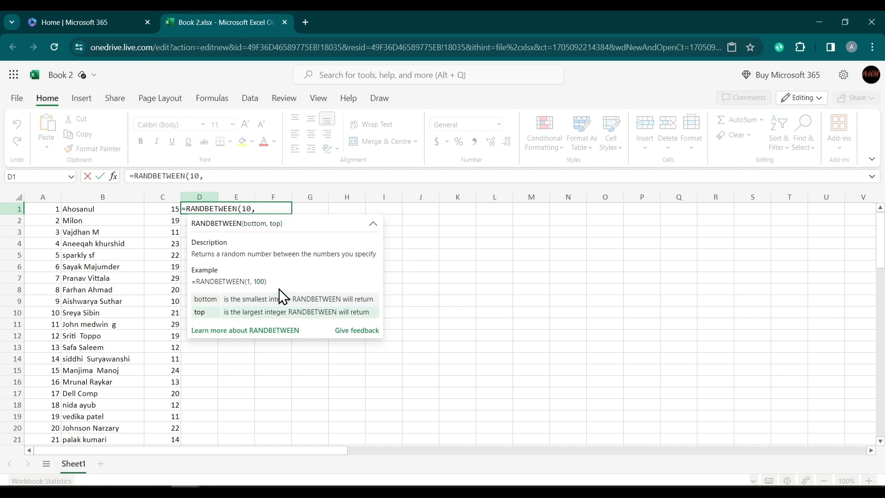
{"action": "type", "text": "200)"}
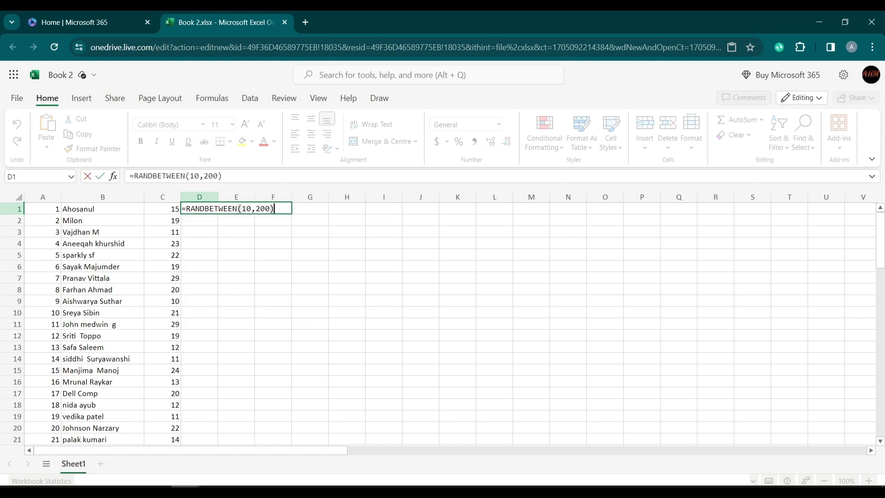
{"action": "key", "text": "Return"}
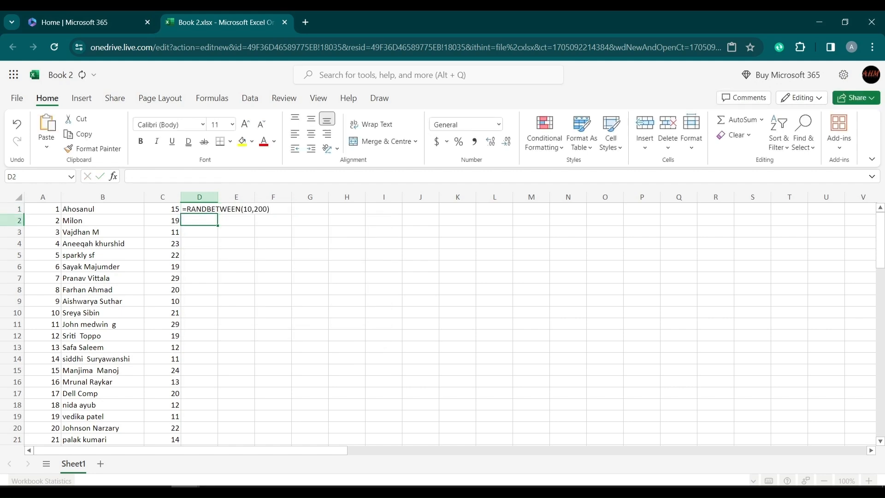
Auto-fill the RANDBETWEEN formula from cell D1 down column D alongside the names, and check the filled rows
{"action": "left_click", "coordinate": [204, 208]}
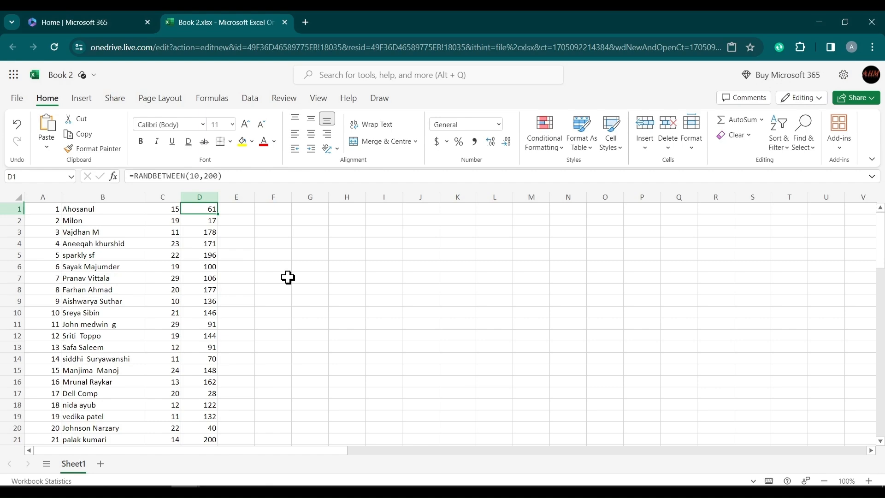
{"action": "scroll", "coordinate": [228, 326], "scroll_direction": "down", "scroll_amount": 10}
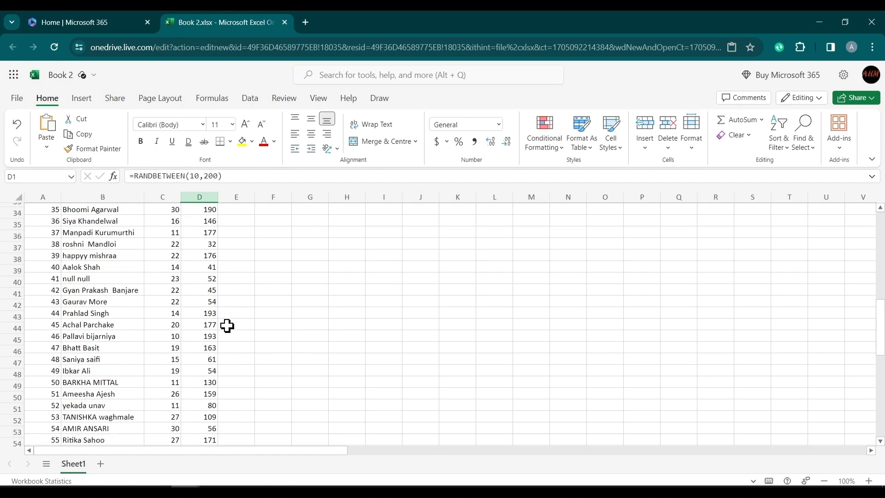
{"action": "scroll", "coordinate": [227, 326], "scroll_direction": "up", "scroll_amount": 10}
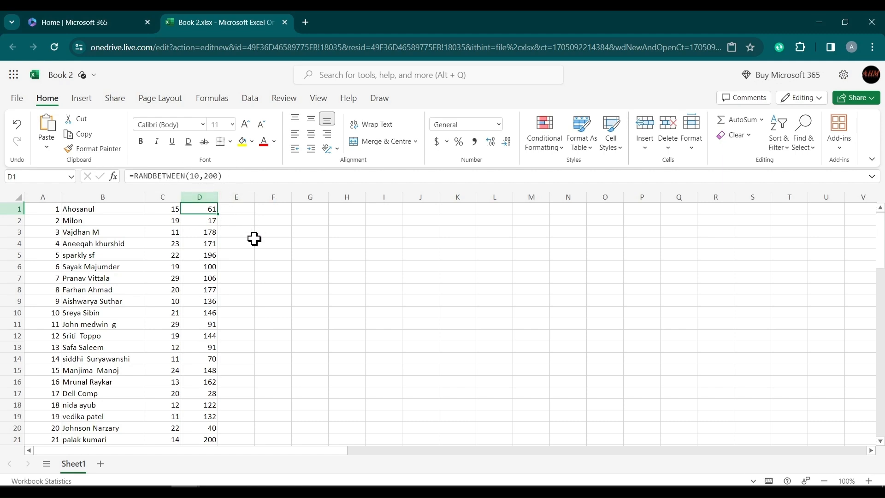
Copy the RANDBETWEEN results in D1:D80 and paste them as values only into column E, starting at cell E1
{"action": "left_click", "coordinate": [270, 251]}
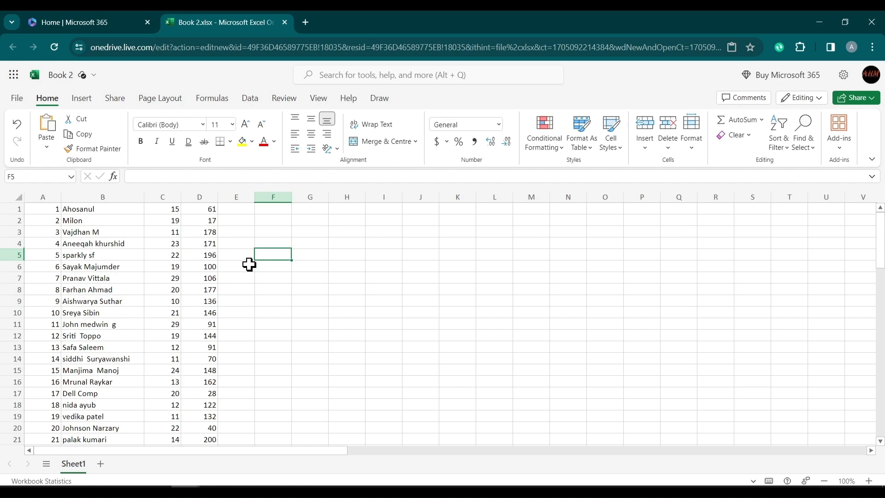
{"action": "left_click", "coordinate": [213, 211]}
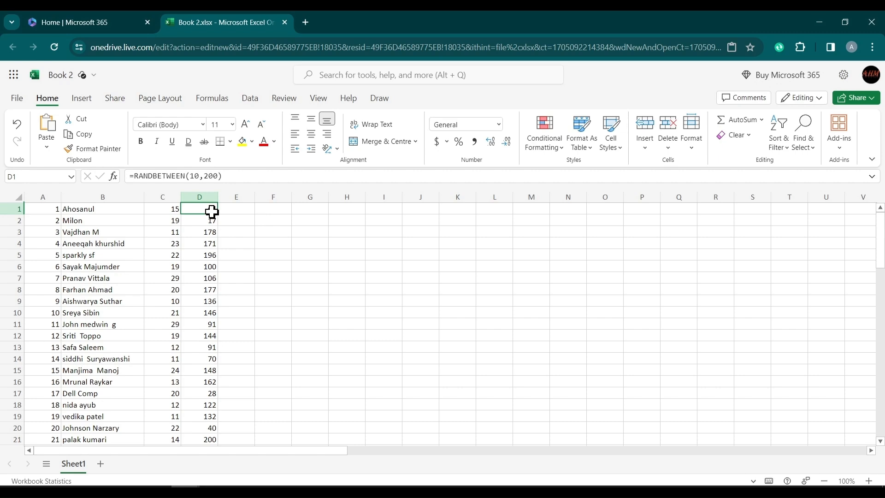
{"action": "key", "text": "ctrl+shift+Down"}
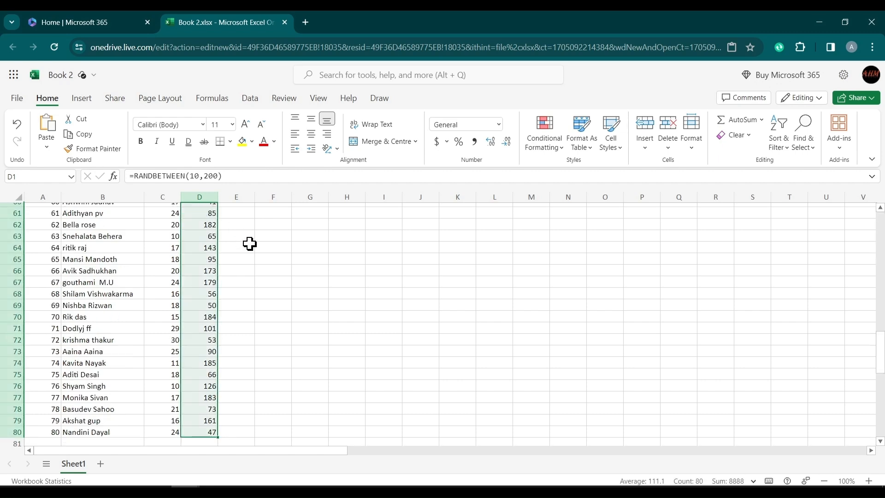
{"action": "key", "text": "ctrl+c"}
{"action": "scroll", "coordinate": [249, 243], "scroll_direction": "up", "scroll_amount": 20}
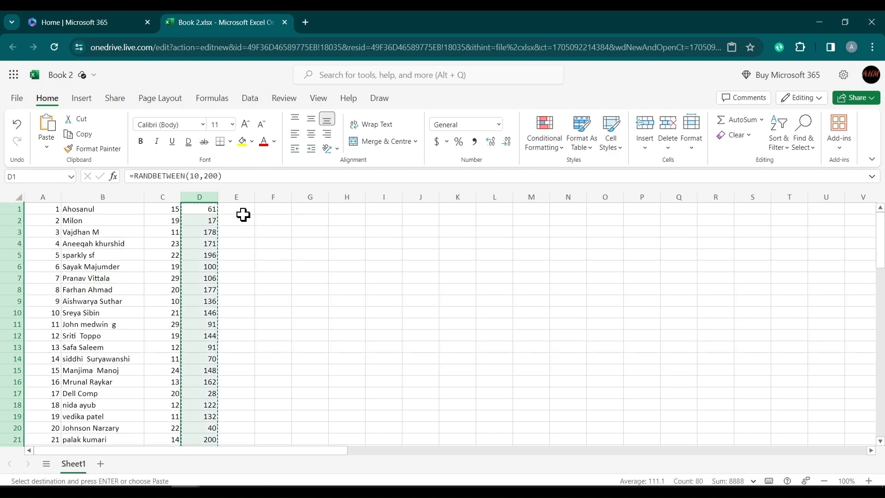
{"action": "left_click", "coordinate": [239, 210]}
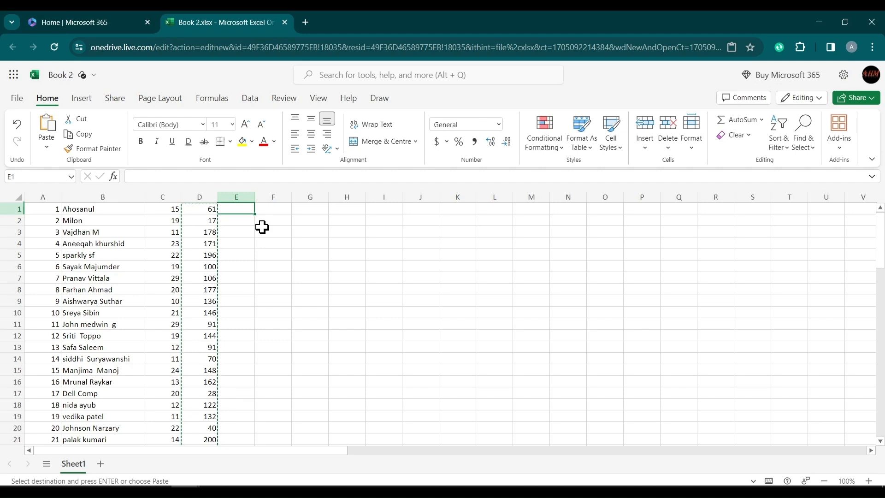
{"action": "key", "text": "ctrl+v"}
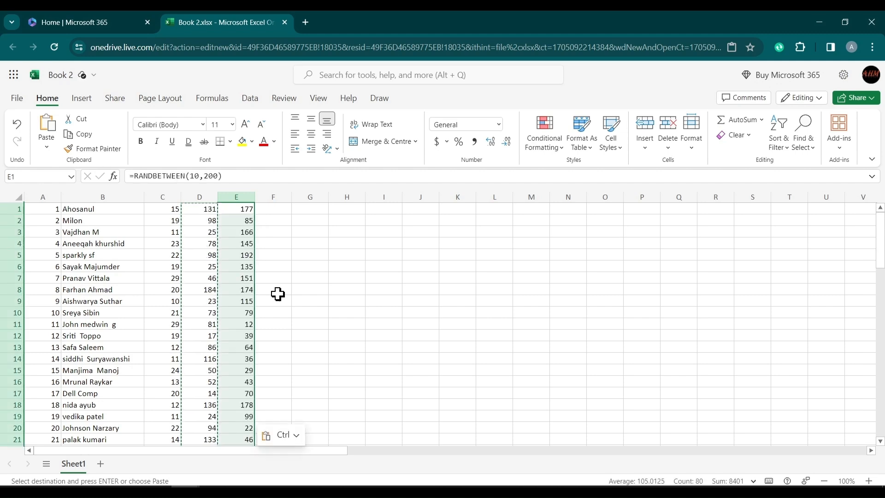
{"action": "left_click", "coordinate": [280, 435]}
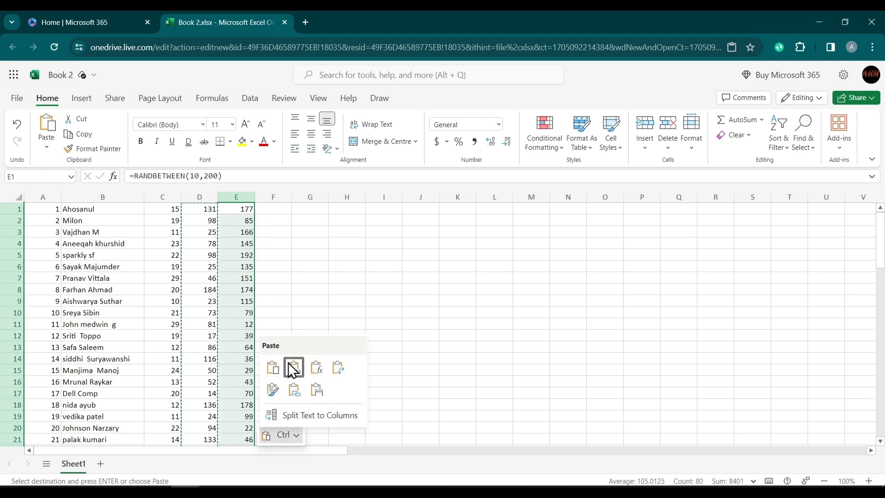
{"action": "left_click", "coordinate": [290, 367]}
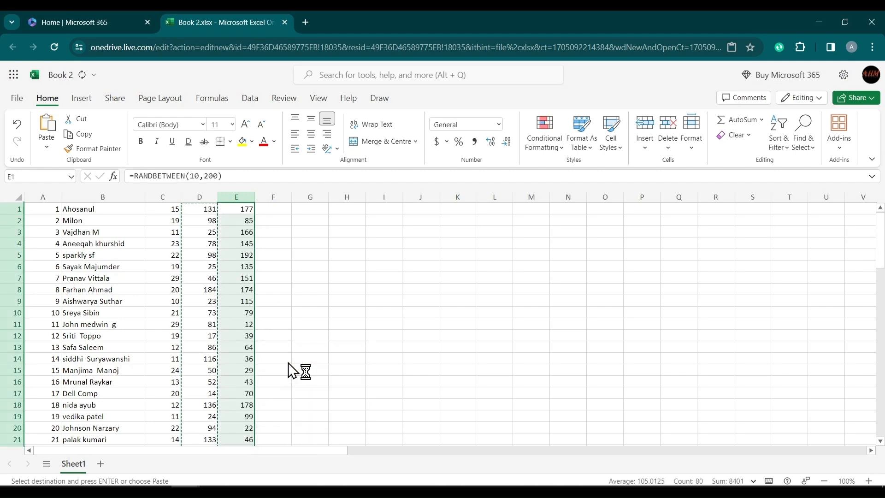
Delete the whole column D containing the RANDBETWEEN(10,200) formulas
{"action": "left_click", "coordinate": [199, 197]}
{"action": "right_click", "coordinate": [200, 206]}
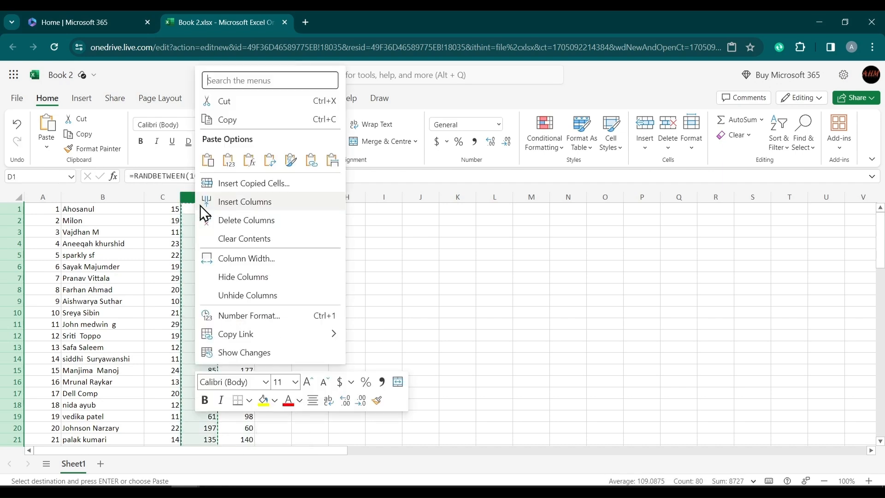
{"action": "left_click", "coordinate": [278, 217]}
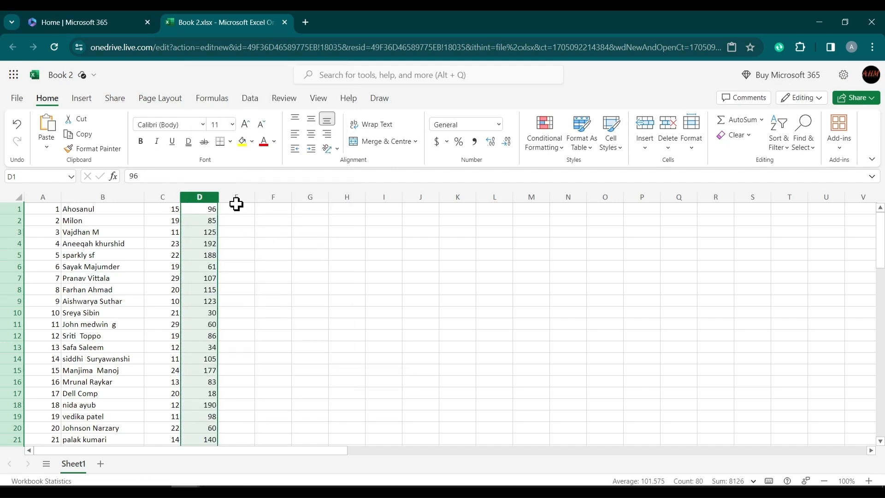
{"action": "left_click", "coordinate": [235, 210]}
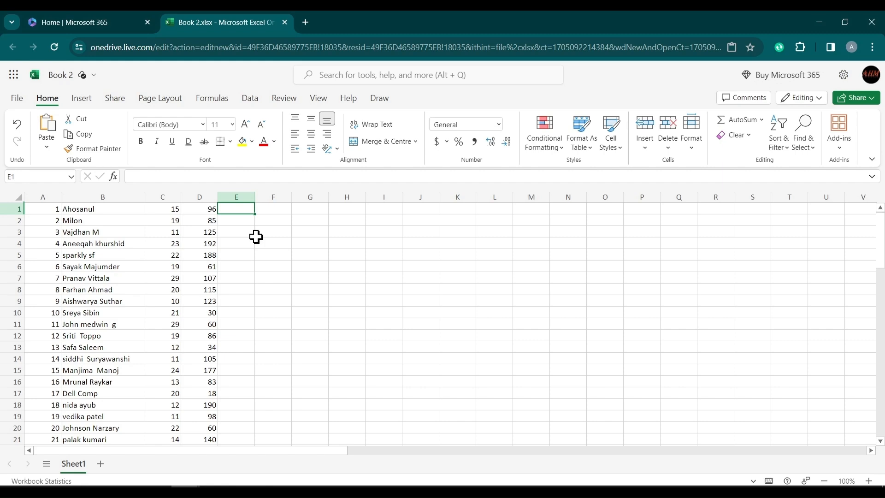
{"action": "key", "text": "Down"}
{"action": "key", "text": "Down"}
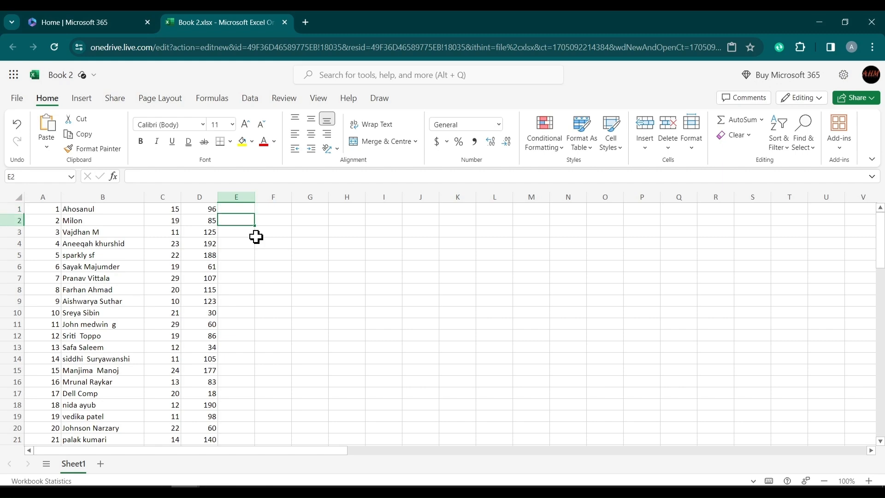
{"action": "key", "text": "Down"}
{"action": "key", "text": "Down"}
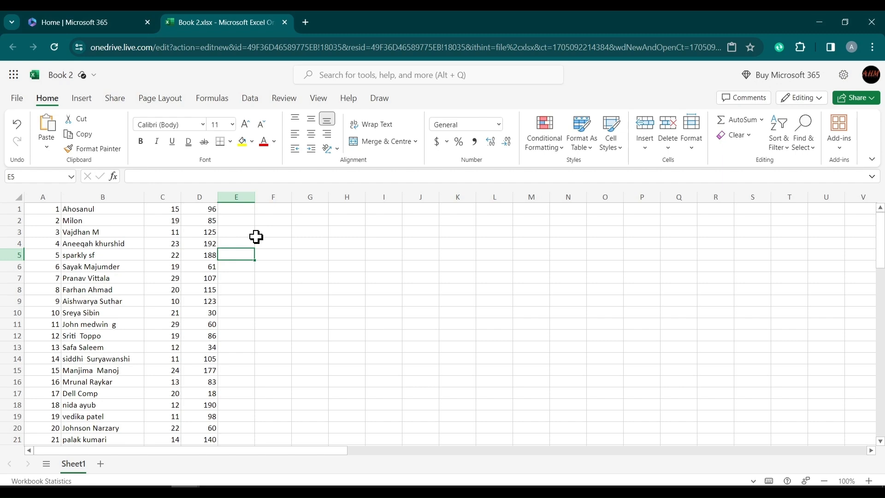
{"action": "key", "text": "Up"}
{"action": "key", "text": "Up"}
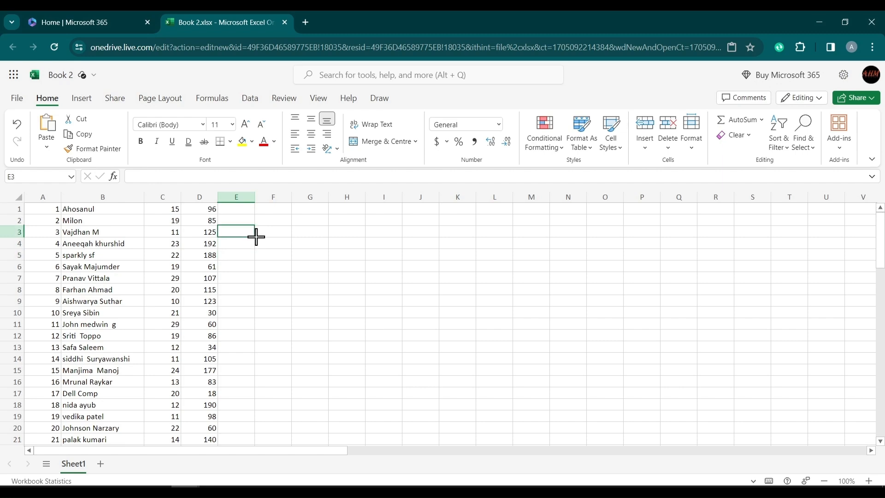
{"action": "key", "text": "Down"}
{"action": "key", "text": "Down"}
{"action": "key", "text": "Down"}
{"action": "key", "text": "Down"}
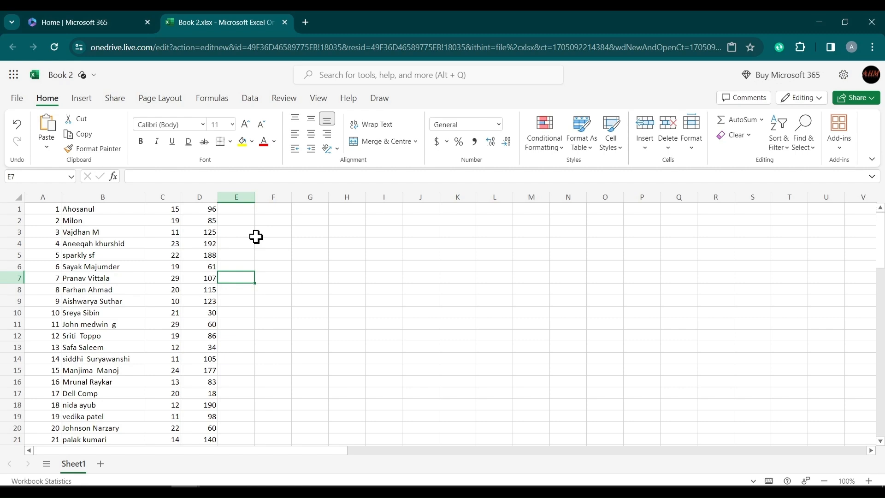
{"action": "key", "text": "Right"}
{"action": "key", "text": "Right"}
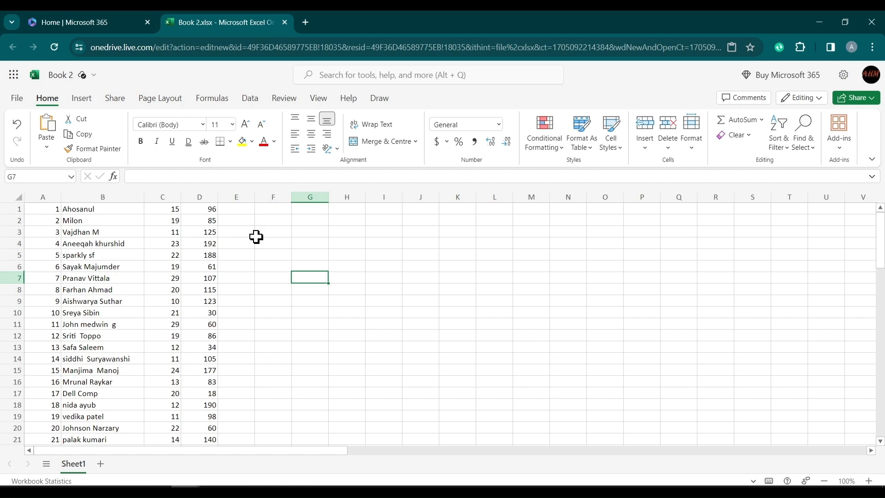
{"action": "key", "text": "Right"}
{"action": "key", "text": "Right"}
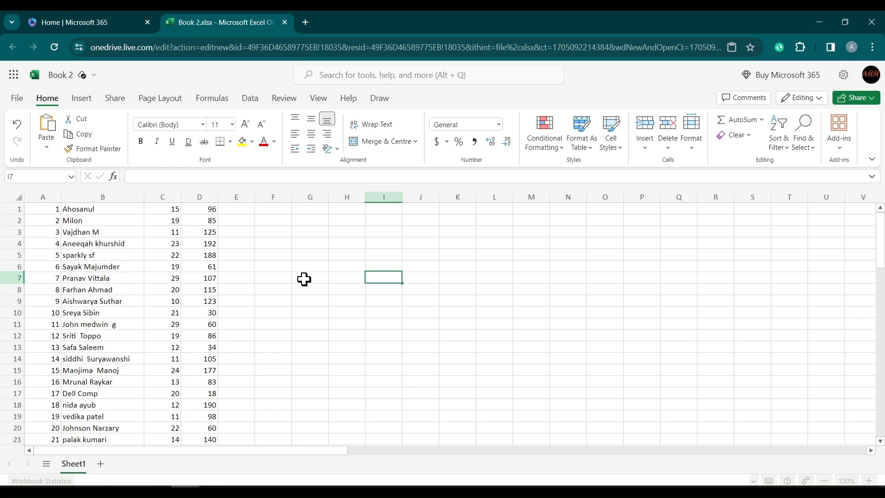
{"action": "key", "text": "Left"}
{"action": "key", "text": "Left"}
{"action": "key", "text": "Left"}
{"action": "key", "text": "Left"}
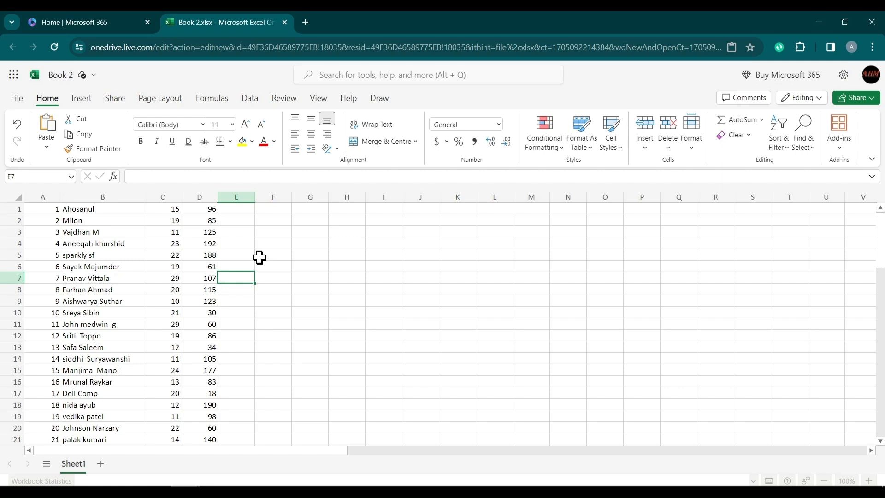
{"action": "left_click", "coordinate": [238, 243]}
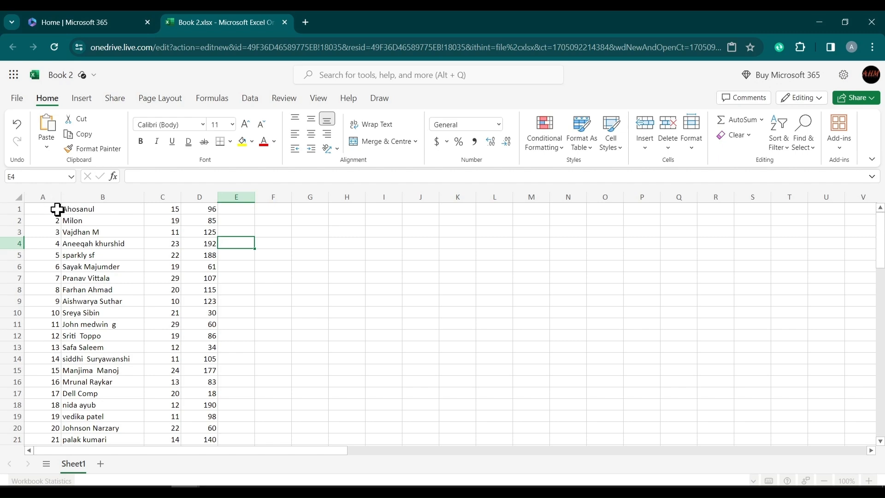
Insert a blank row above the first data row and select cell A1 in it
{"action": "left_click", "coordinate": [13, 209]}
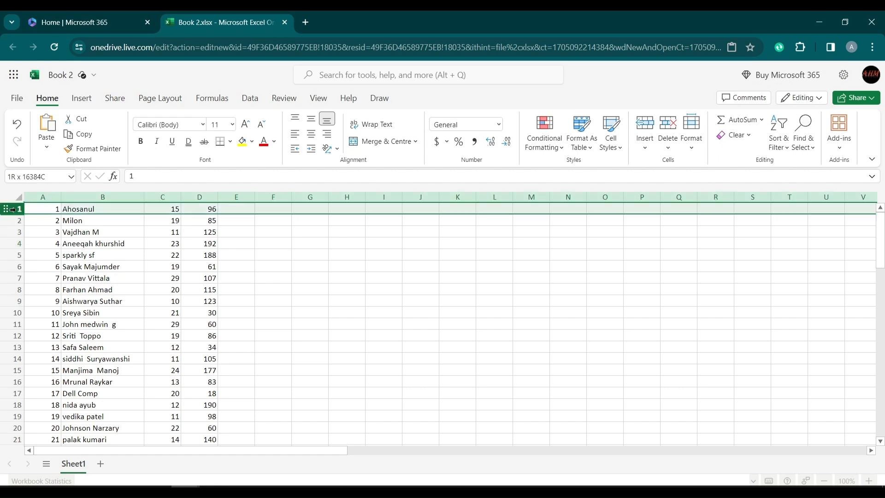
{"action": "left_click", "coordinate": [9, 220]}
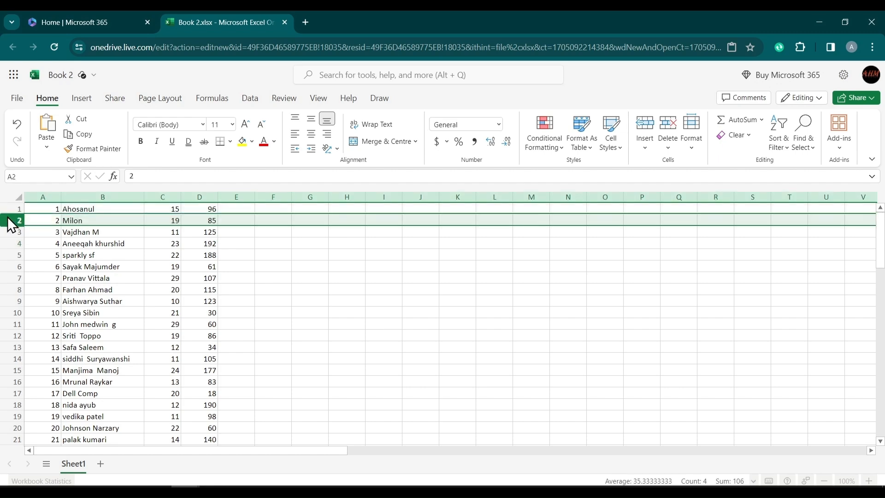
{"action": "left_click", "coordinate": [18, 209]}
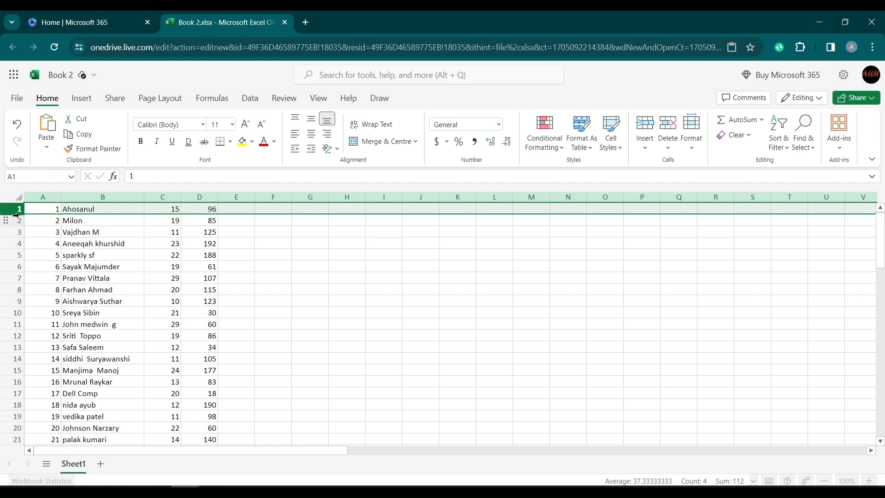
{"action": "right_click", "coordinate": [20, 211]}
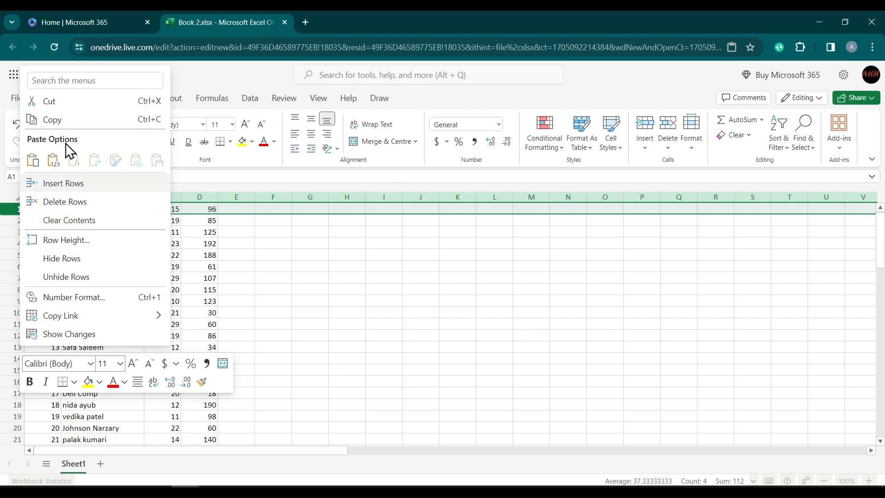
{"action": "left_click", "coordinate": [81, 183]}
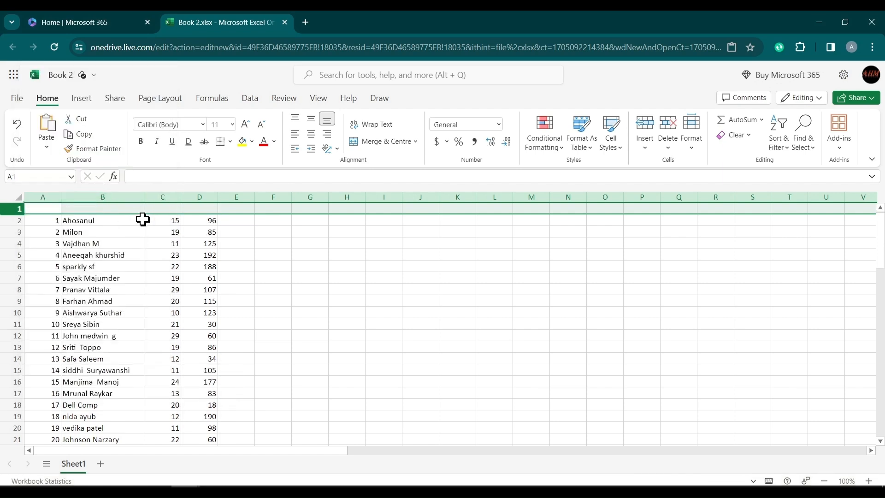
{"action": "left_click", "coordinate": [44, 211]}
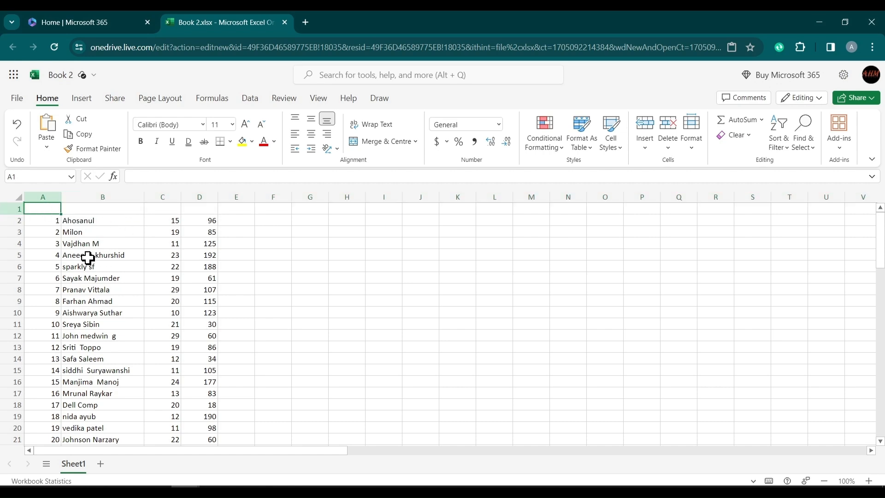
Insert a blank row above row 4 and delete that blank row again
{"action": "left_click", "coordinate": [18, 244]}
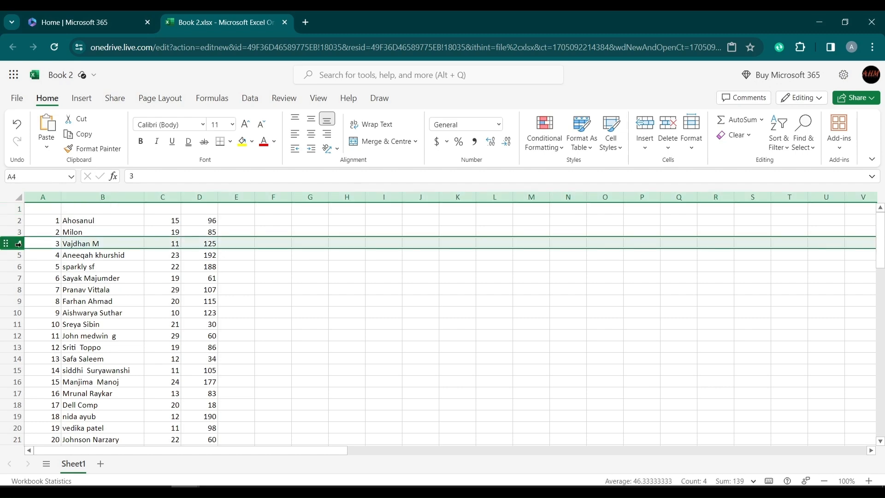
{"action": "right_click", "coordinate": [18, 244]}
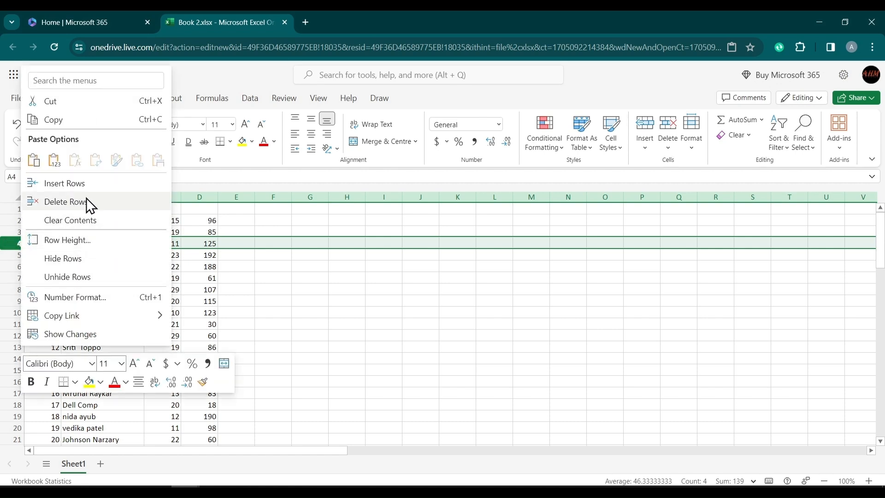
{"action": "left_click", "coordinate": [103, 184]}
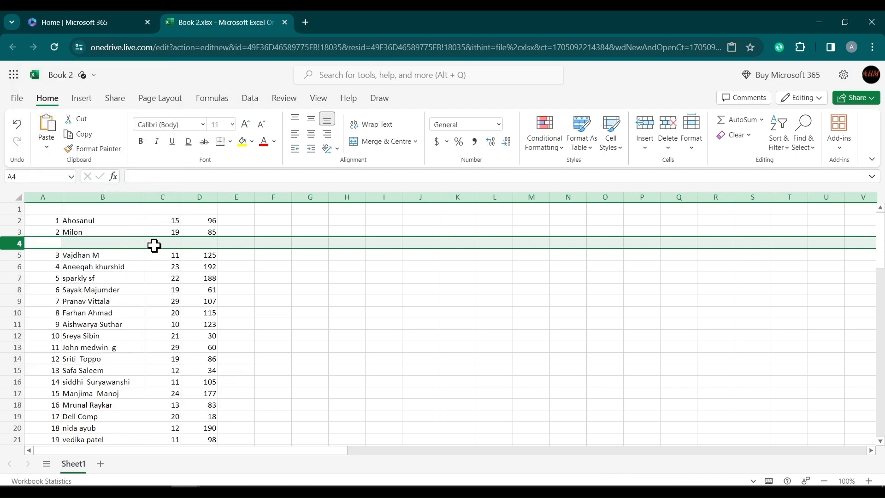
{"action": "right_click", "coordinate": [19, 244]}
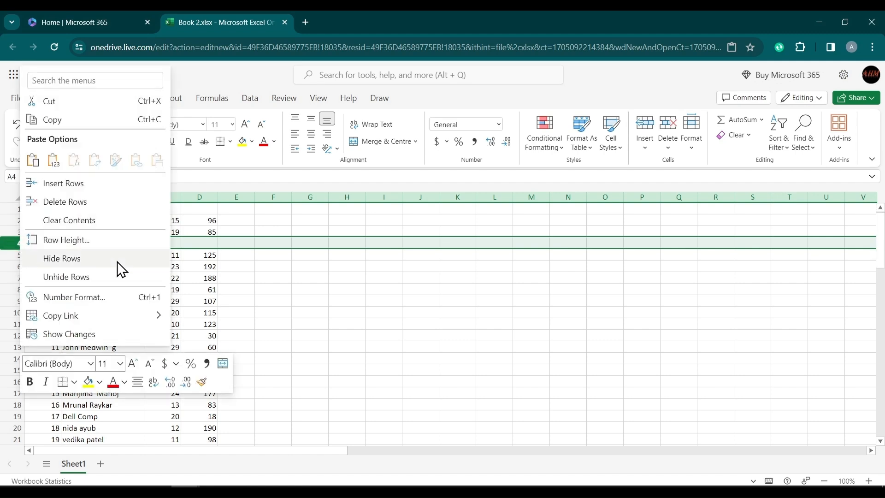
{"action": "left_click", "coordinate": [98, 202]}
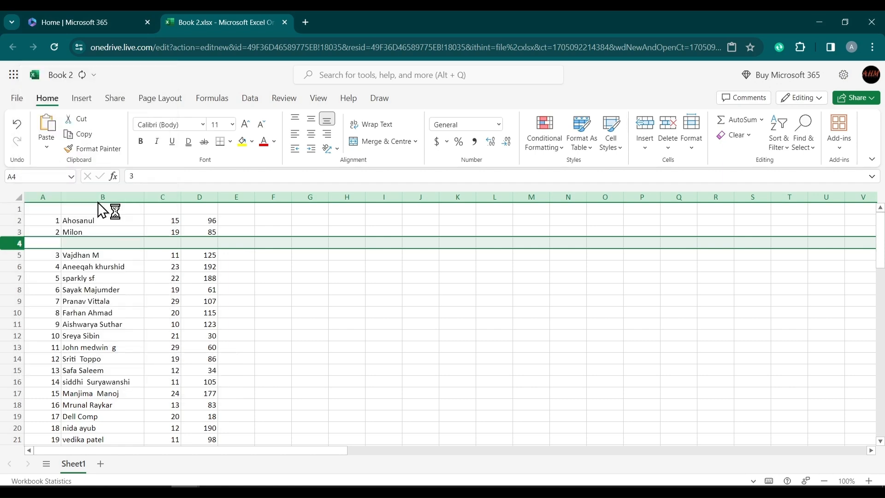
Insert a blank column before column C, delete that blank column again, and select cell A1
{"action": "left_click", "coordinate": [170, 196]}
{"action": "right_click", "coordinate": [170, 196]}
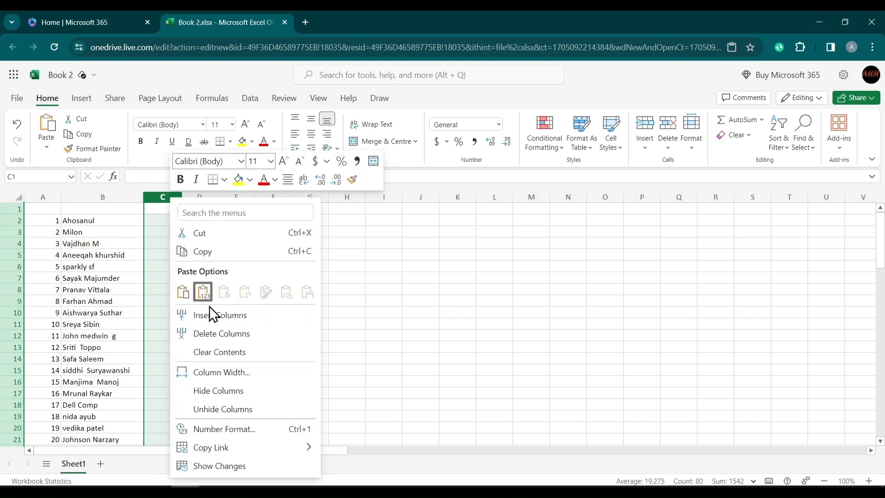
{"action": "left_click", "coordinate": [225, 317]}
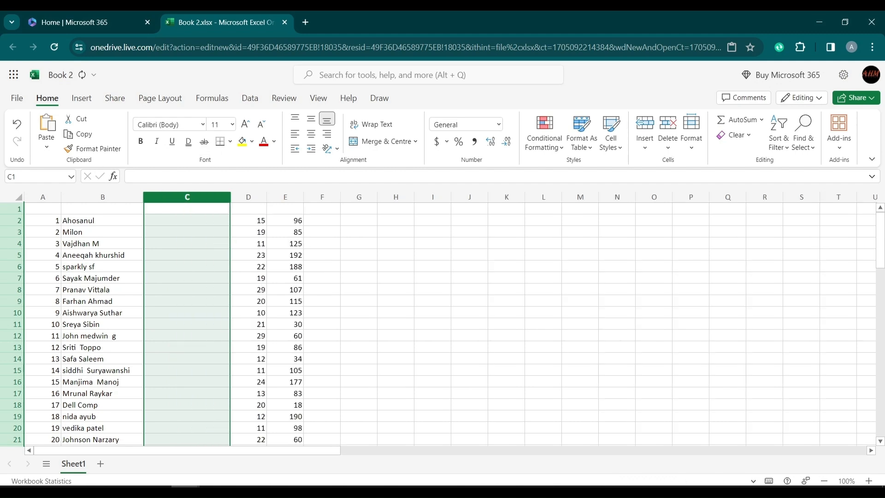
{"action": "right_click", "coordinate": [187, 197]}
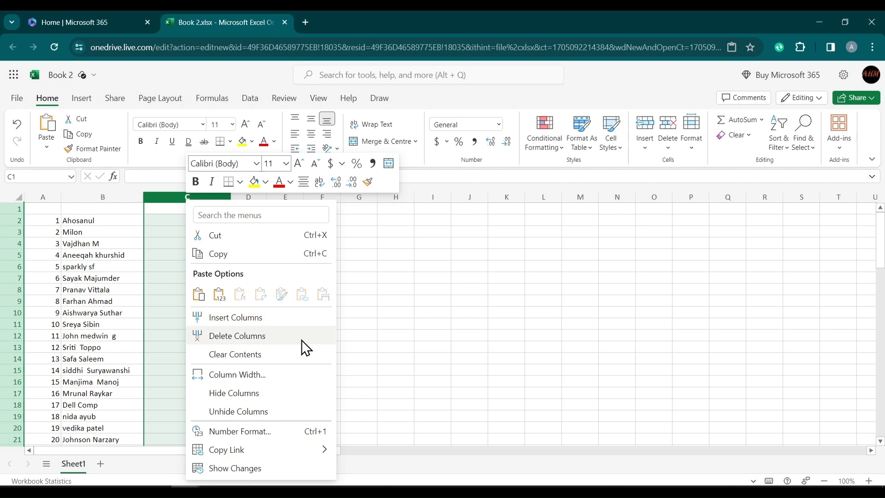
{"action": "left_click", "coordinate": [273, 334]}
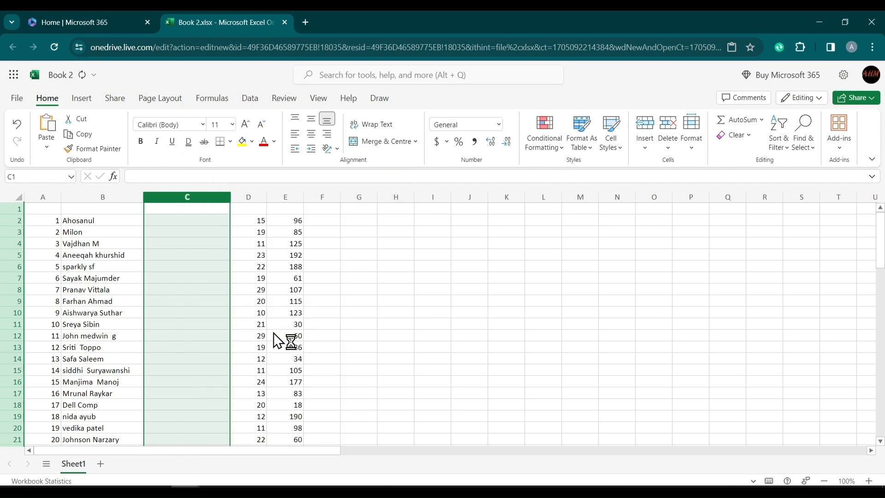
{"action": "left_click", "coordinate": [52, 211]}
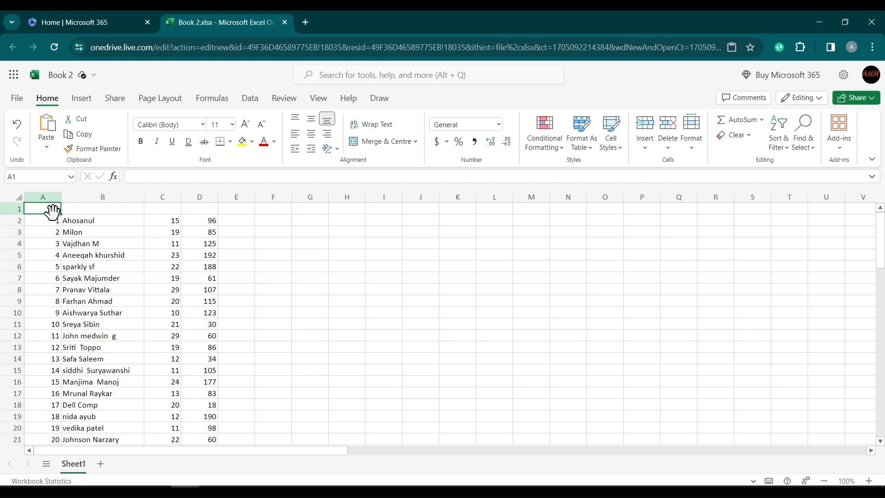
Enter the headers Index, Name and Hourly wages in cells A1, B1 and C1
{"action": "type", "text": "Inde"}
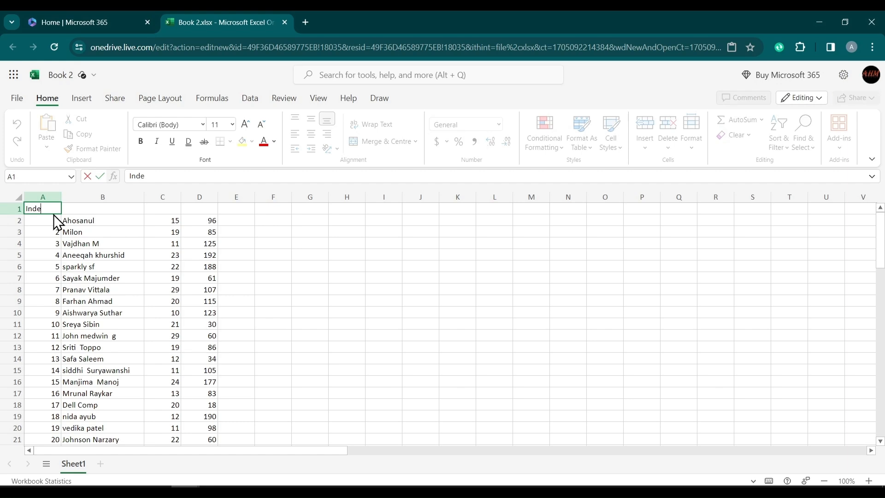
{"action": "type", "text": "x"}
{"action": "key", "text": "Tab"}
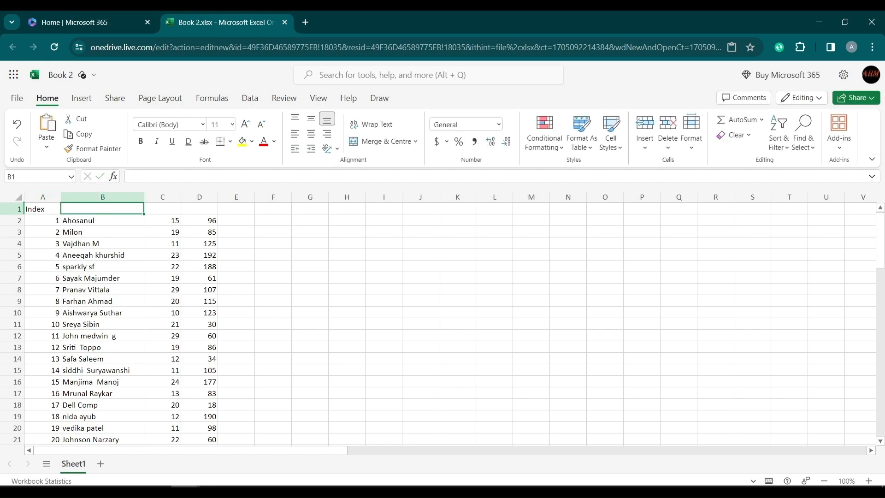
{"action": "type", "text": "E"}
{"action": "key", "text": "BackSpace"}
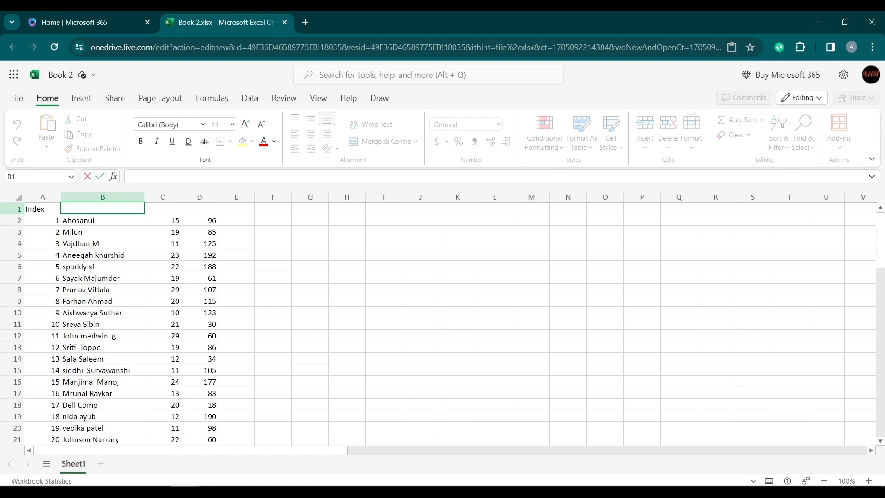
{"action": "type", "text": "Name"}
{"action": "key", "text": "Tab"}
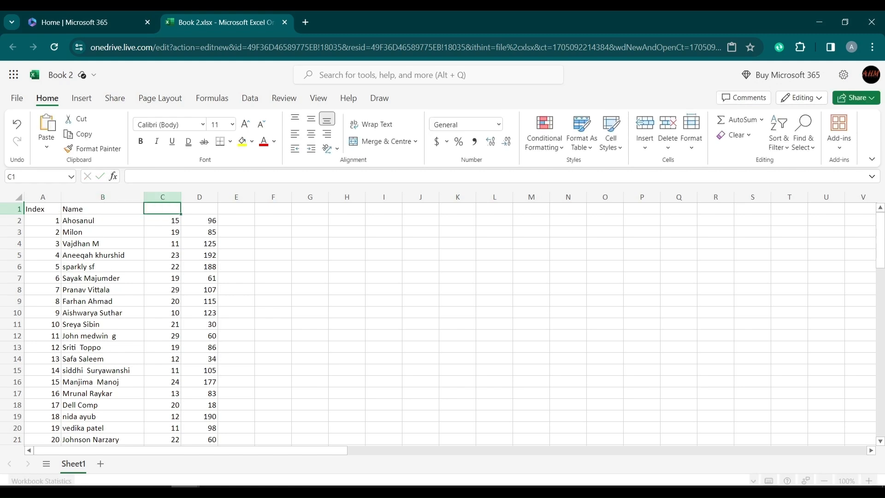
{"action": "type", "text": "Hourly wag"}
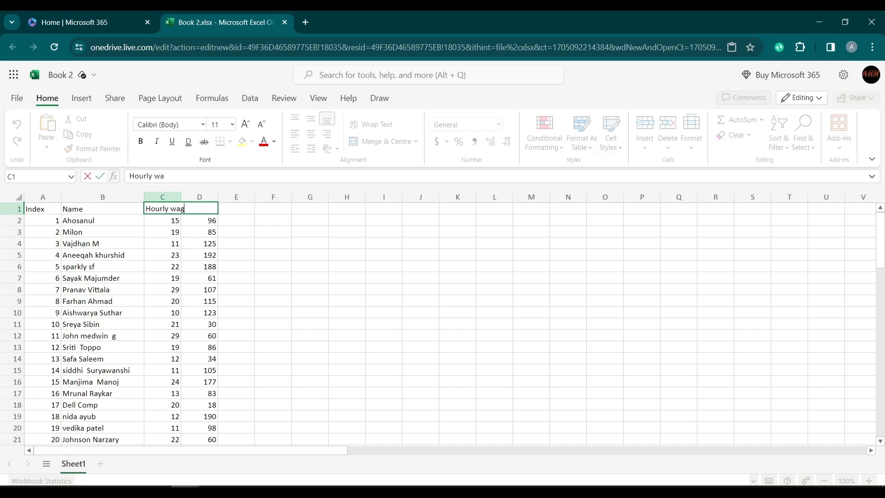
{"action": "type", "text": "es"}
{"action": "key", "text": "Tab"}
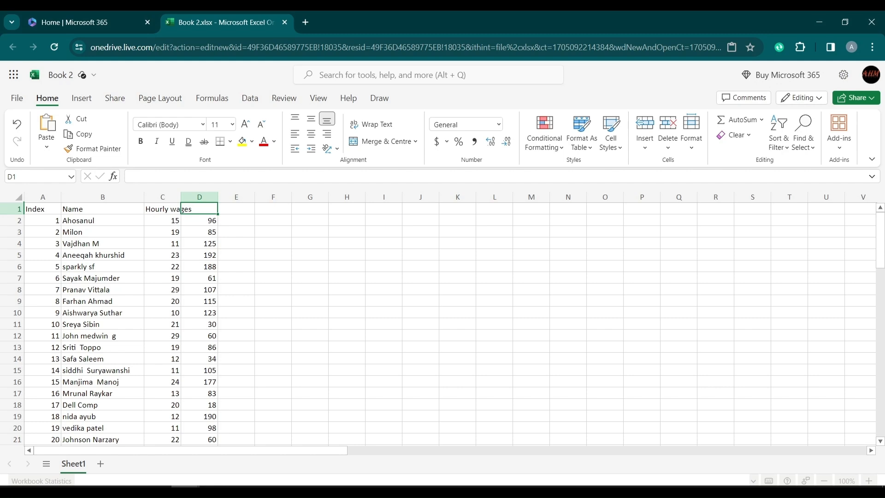
Enter the headers "Total hours of worked" in cell D1 and "Taxes to be paid" in cell E1
{"action": "type", "text": "Tot"}
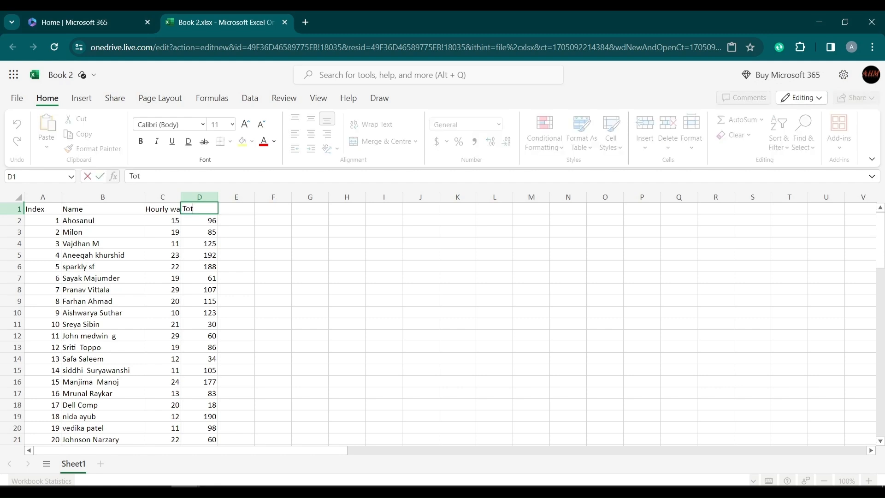
{"action": "type", "text": "al hours of wokr"}
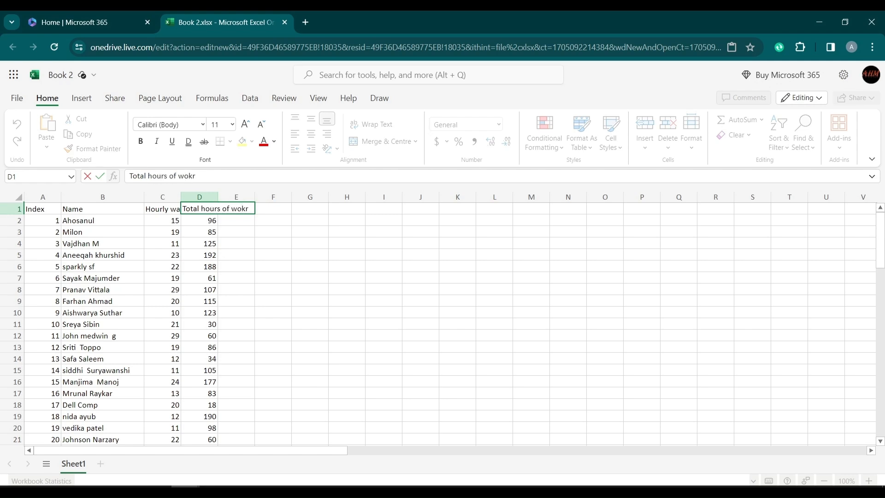
{"action": "key", "text": "BackSpace"}
{"action": "key", "text": "BackSpace"}
{"action": "type", "text": "rked"}
{"action": "key", "text": "Tab"}
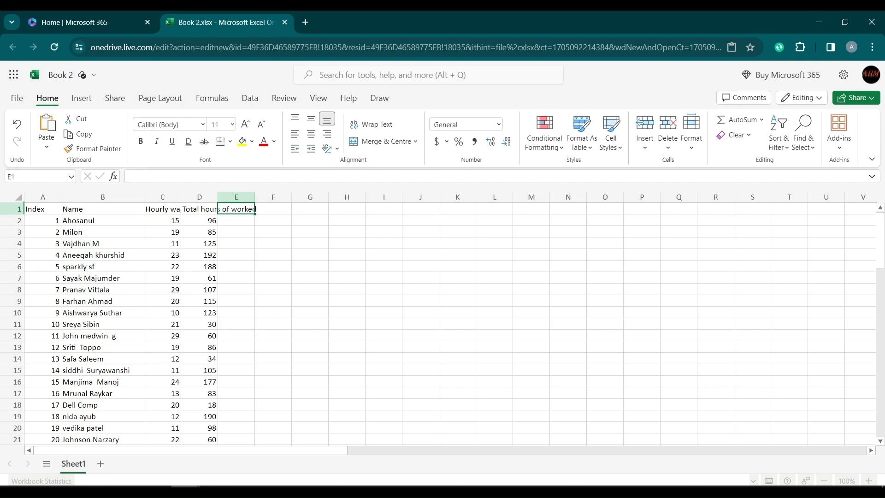
{"action": "type", "text": "Taxes"}
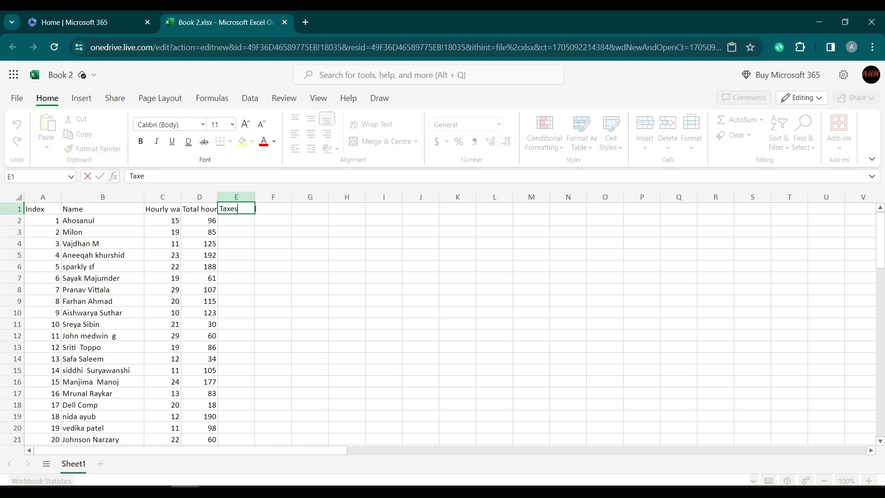
{"action": "type", "text": " to be paid"}
{"action": "left_click", "coordinate": [237, 266]}
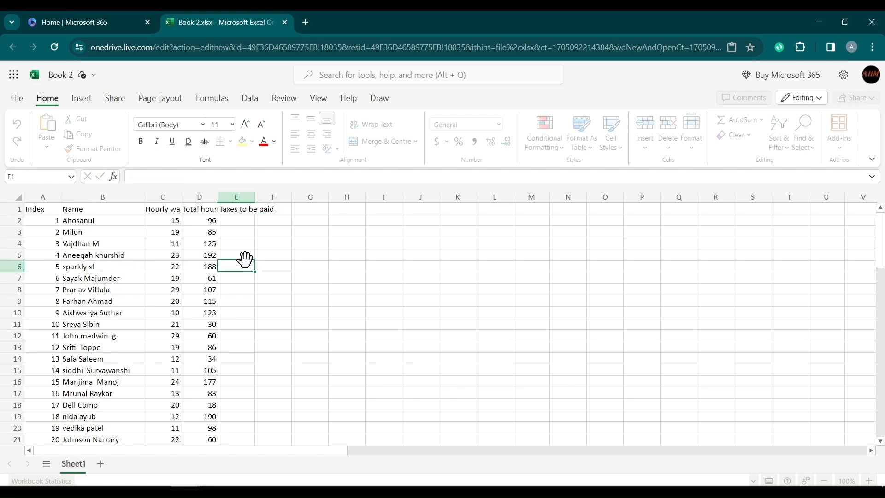
Insert a column before the "Taxes to be paid" column and give it the header "Total income" in cell E1
{"action": "right_click", "coordinate": [238, 193]}
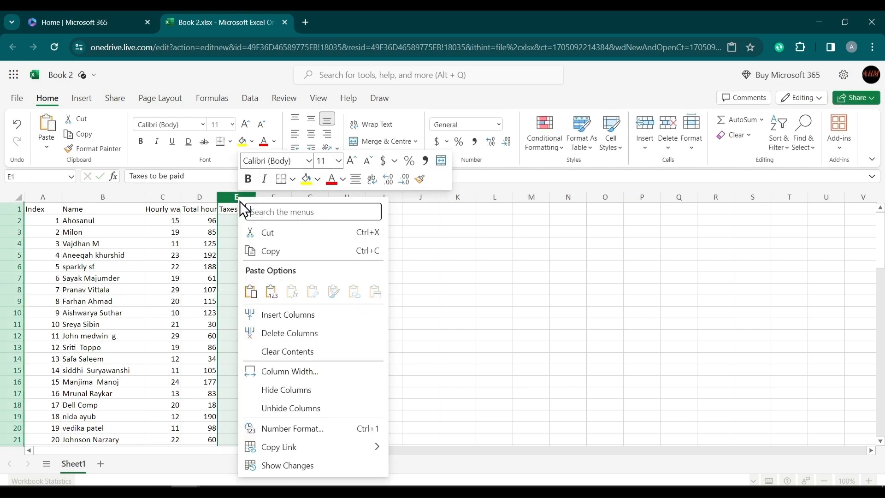
{"action": "left_click", "coordinate": [301, 317]}
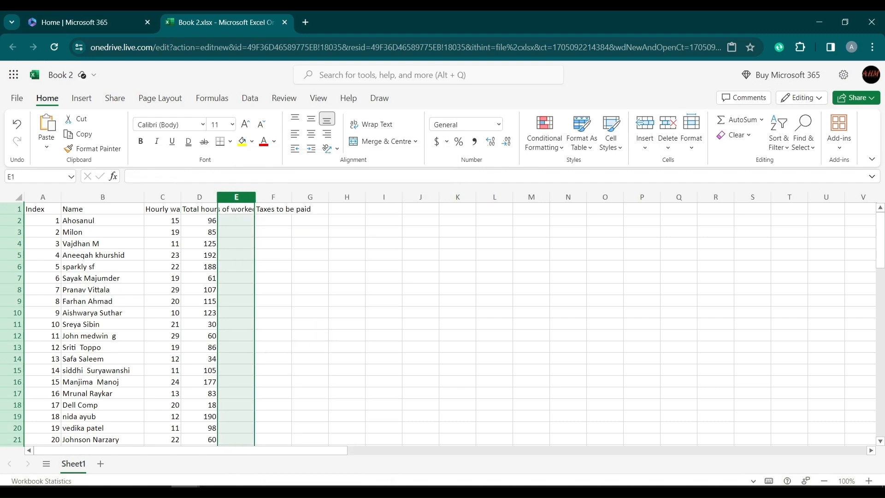
{"action": "type", "text": "Tota"}
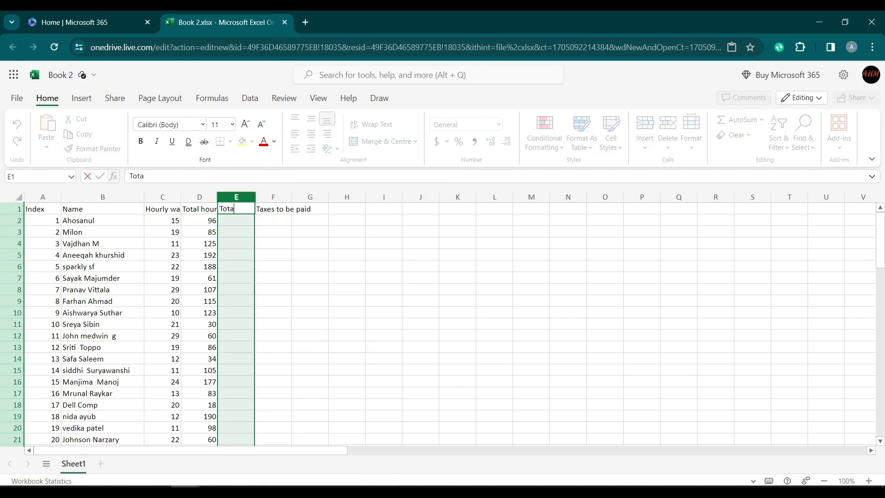
{"action": "type", "text": "l income"}
{"action": "key", "text": "Return"}
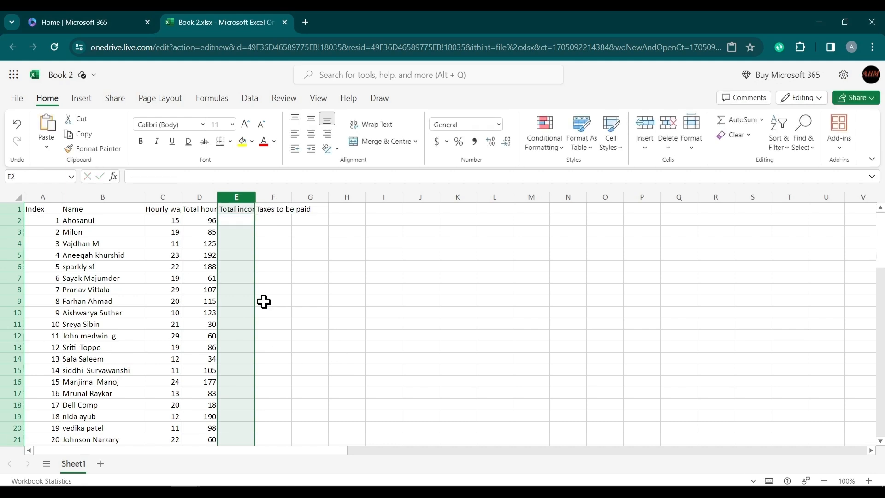
{"action": "left_click", "coordinate": [285, 269]}
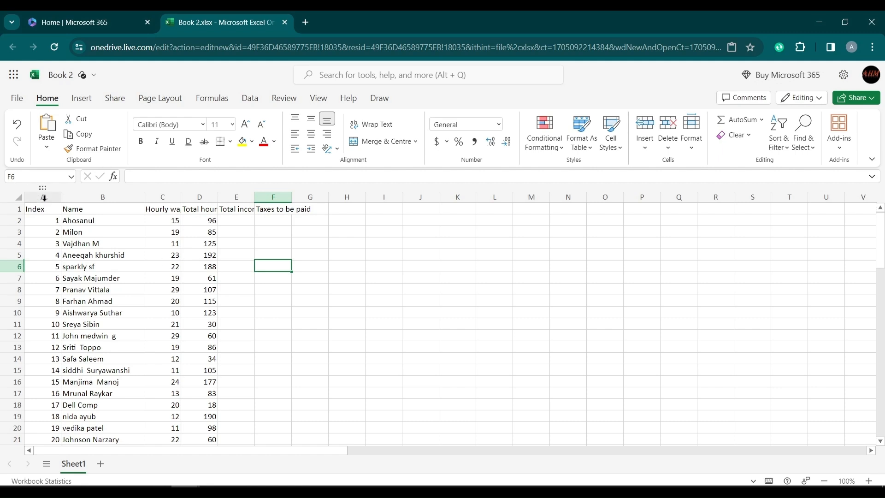
Auto-fit the widths of all columns in the sheet to their contents
{"action": "left_click", "coordinate": [17, 198]}
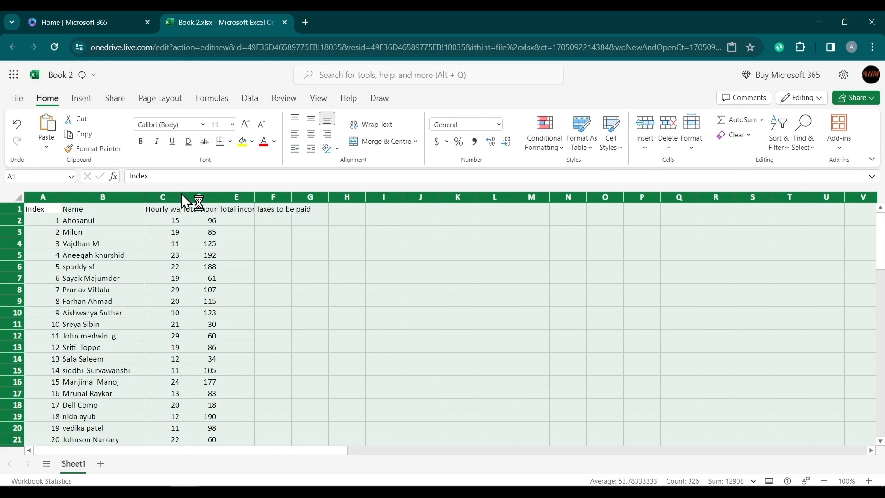
{"action": "double_click", "coordinate": [181, 193]}
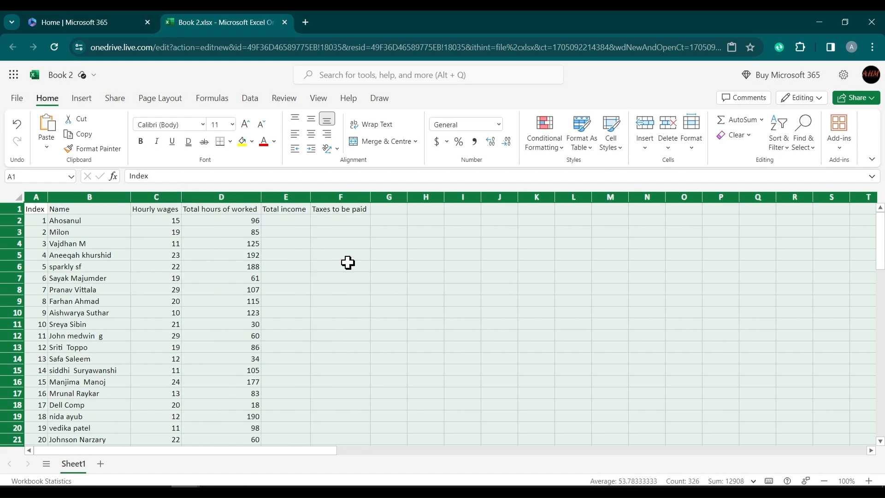
{"action": "left_click", "coordinate": [317, 258]}
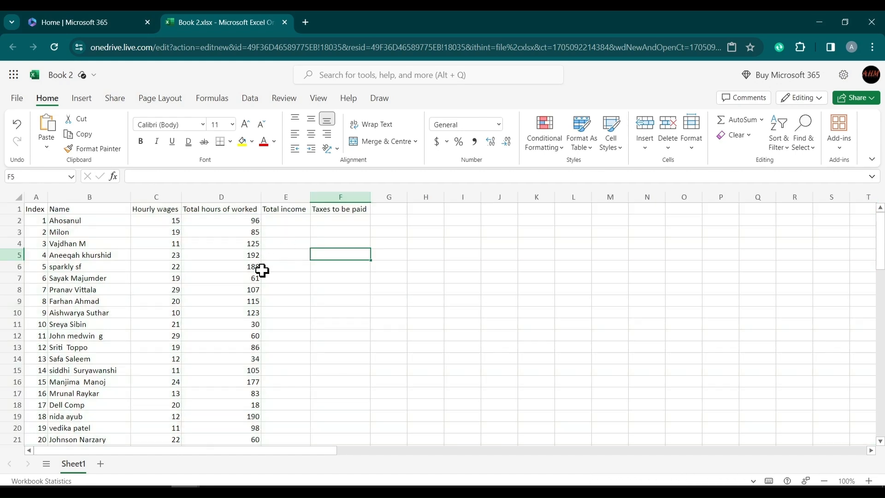
Begin a formula with an equals sign in cell E2, the first cell under Total income
{"action": "left_click", "coordinate": [292, 221]}
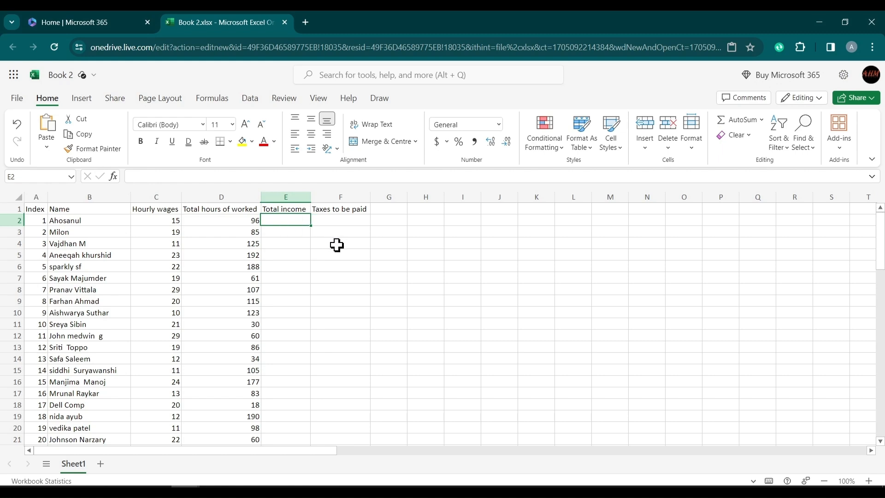
{"action": "double_click", "coordinate": [286, 220]}
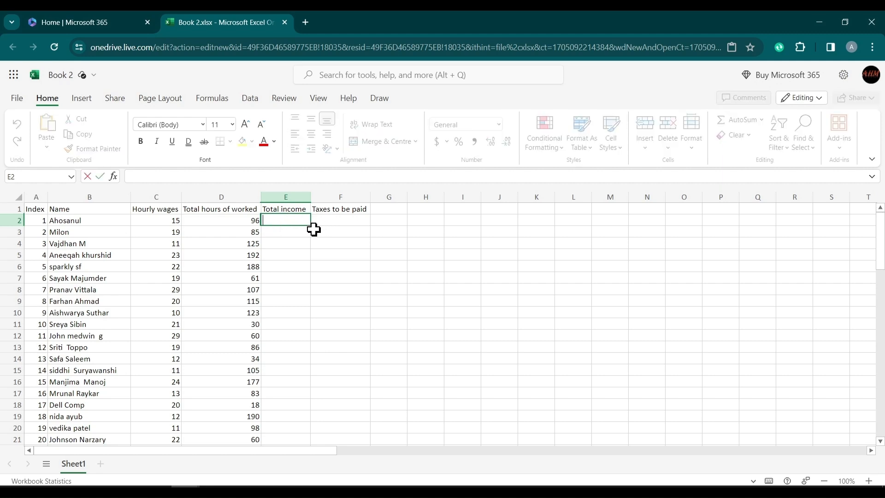
{"action": "type", "text": "="}
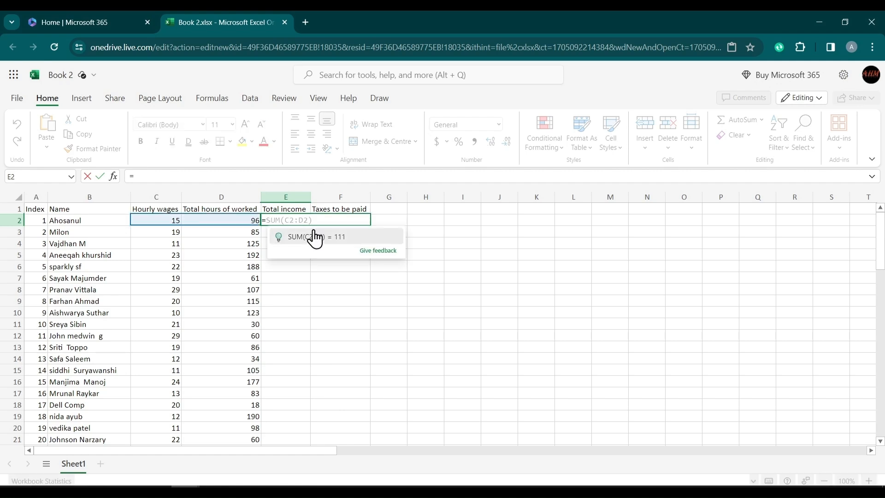
{"action": "key", "text": "BackSpace"}
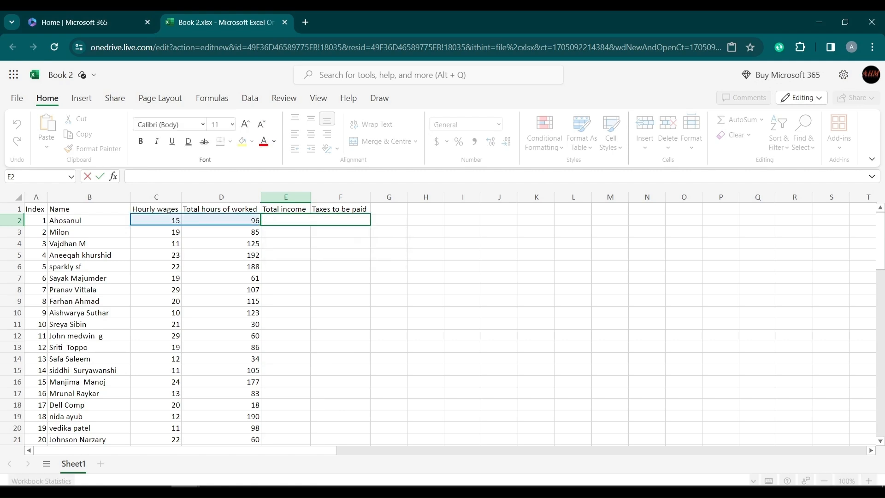
{"action": "left_click", "coordinate": [290, 176]}
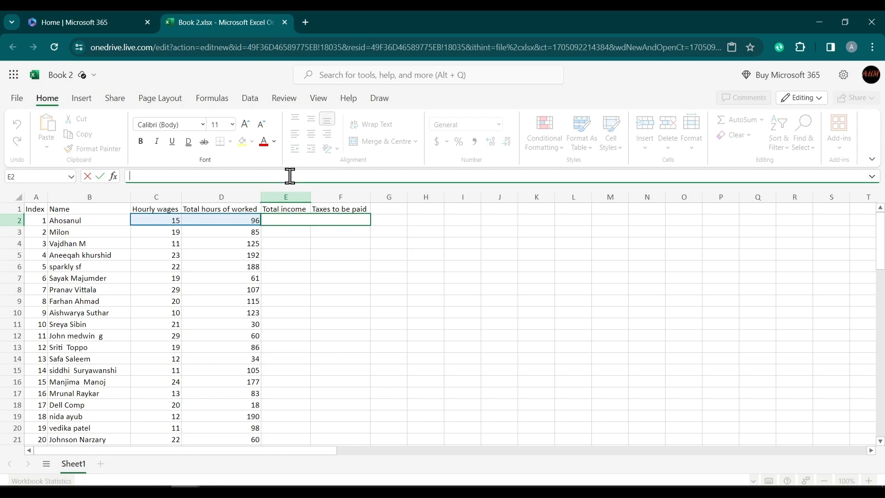
{"action": "type", "text": "="}
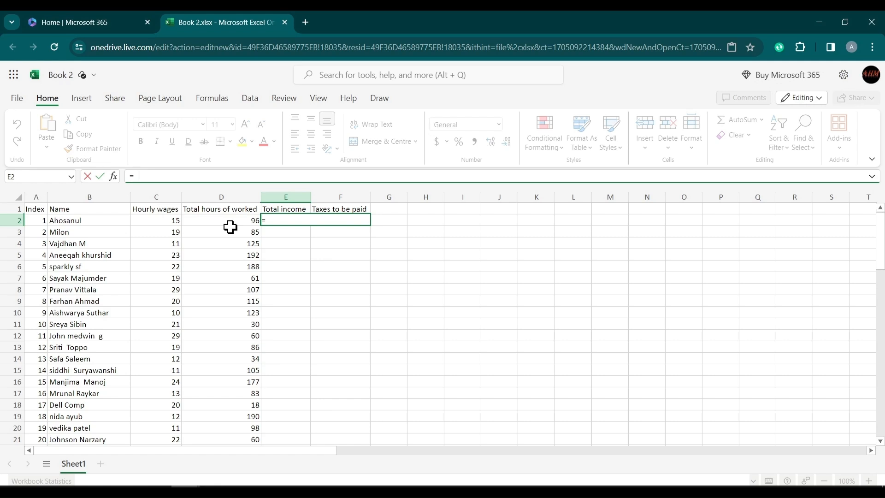
{"action": "type", "text": "Pr"}
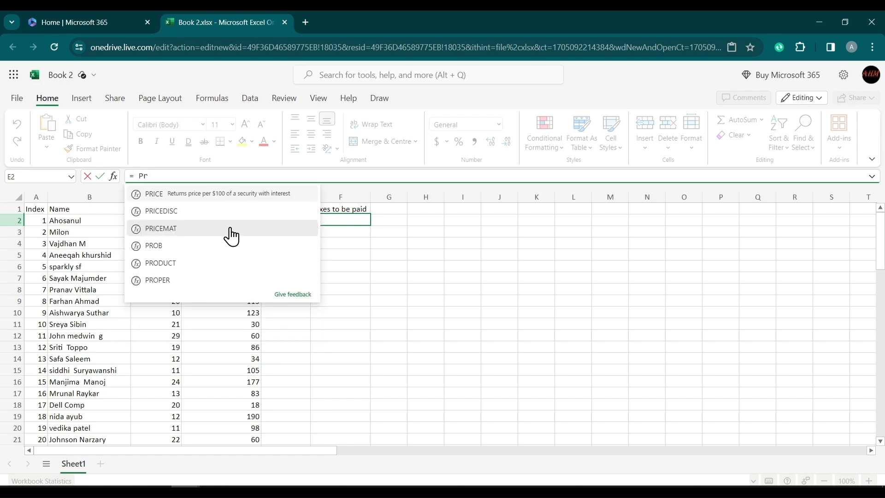
{"action": "key", "text": "Down"}
{"action": "key", "text": "Down"}
{"action": "key", "text": "Down"}
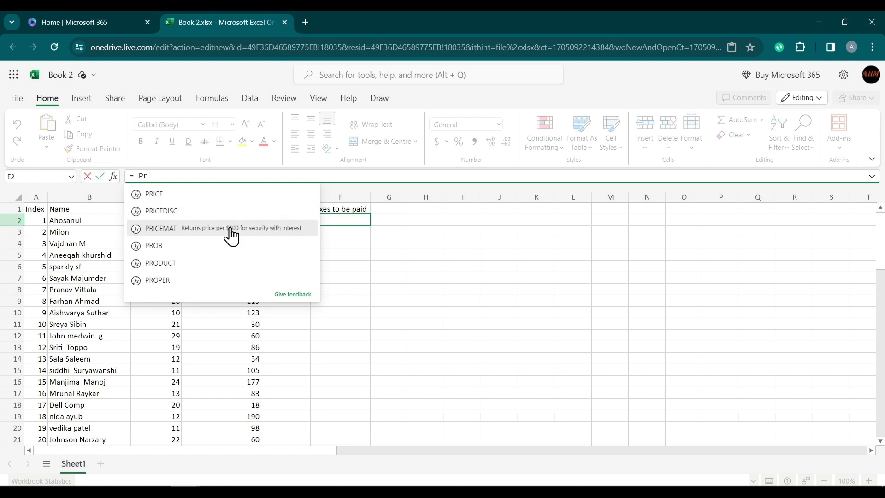
{"action": "key", "text": "BackSpace"}
{"action": "key", "text": "BackSpace"}
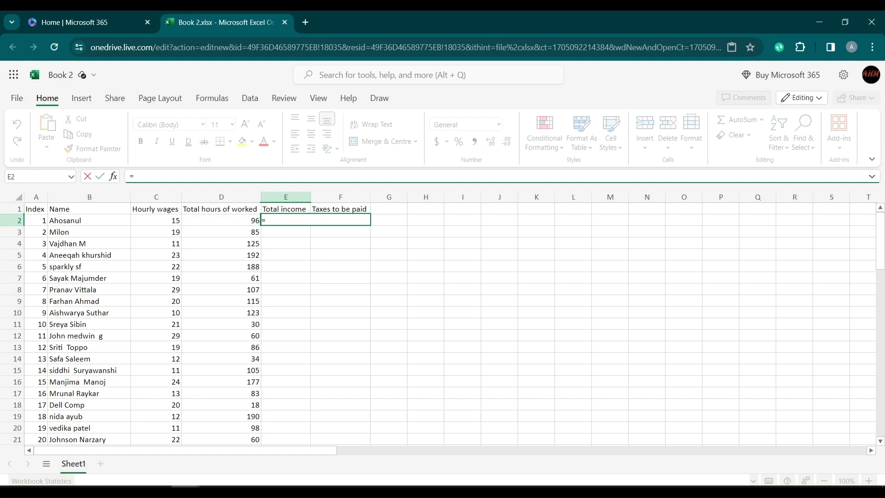
Complete the E2 formula as = C2*D2 to multiply hourly wages by total hours, and commit it
{"action": "left_click", "coordinate": [169, 223]}
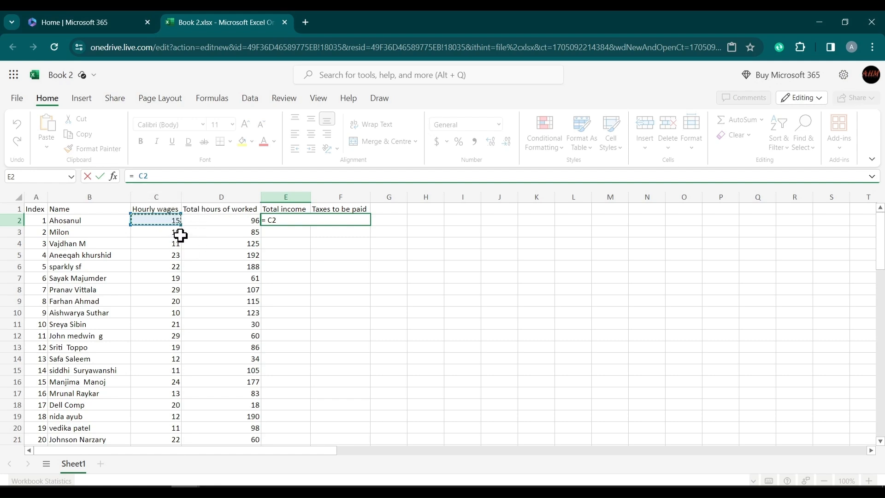
{"action": "left_click", "coordinate": [220, 224]}
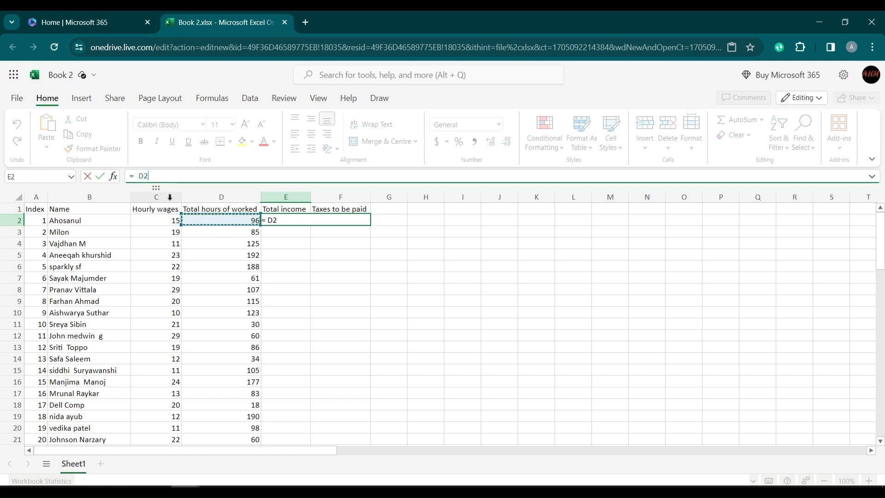
{"action": "left_click", "coordinate": [162, 219]}
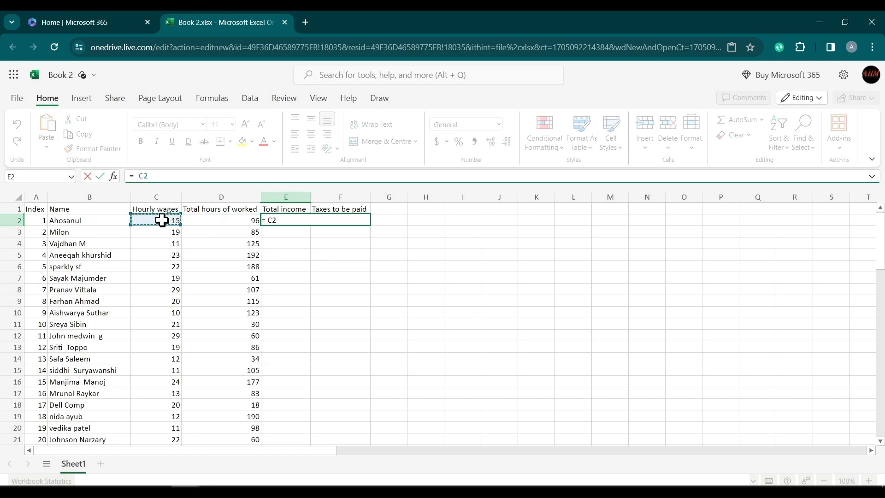
{"action": "type", "text": "*"}
{"action": "left_click", "coordinate": [226, 219]}
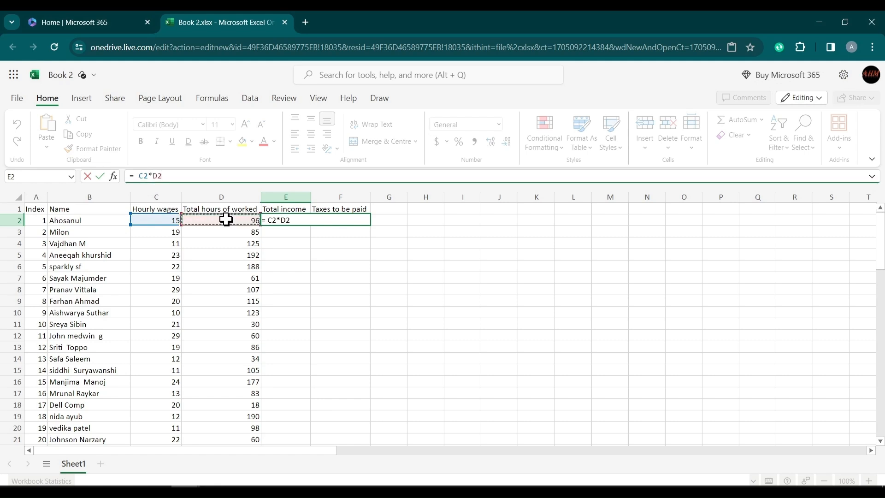
{"action": "key", "text": "Return"}
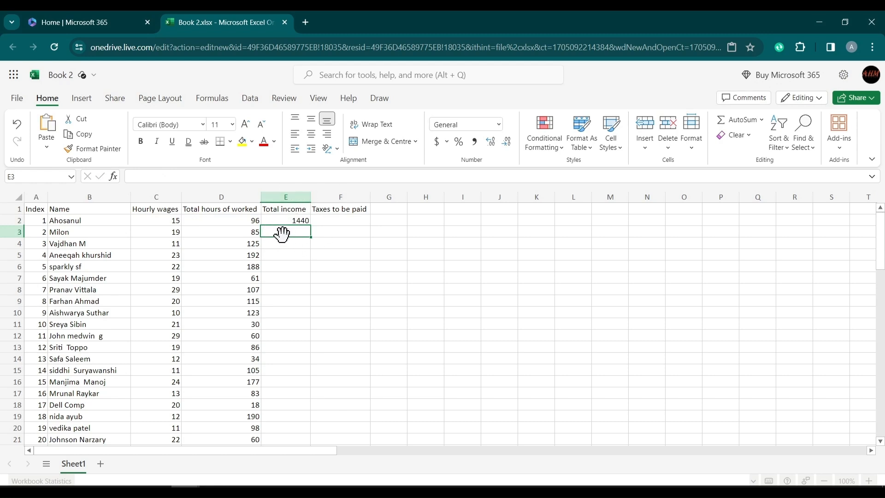
Enter the formula = C3*D3 in cell E3 to calculate the second person's total income
{"action": "left_click", "coordinate": [271, 176]}
{"action": "type", "text": "="}
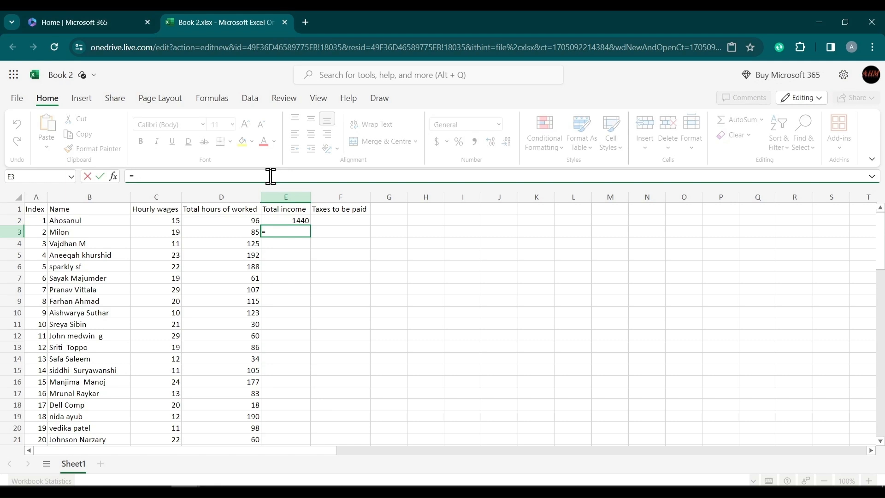
{"action": "type", "text": " C3"}
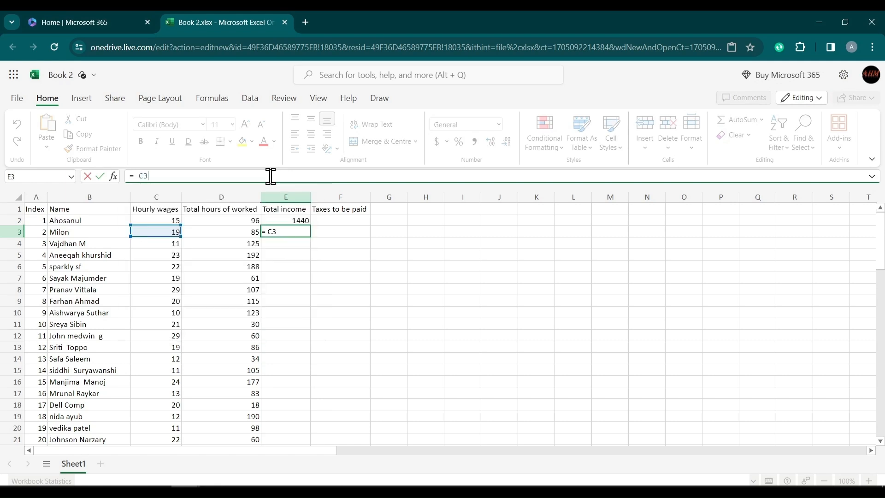
{"action": "type", "text": "*D#"}
{"action": "key", "text": "BackSpace"}
{"action": "type", "text": "3"}
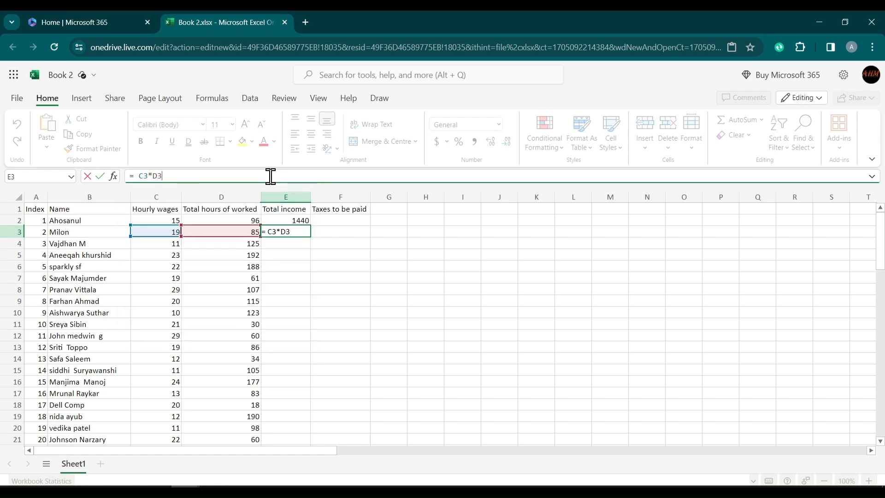
{"action": "key", "text": "Return"}
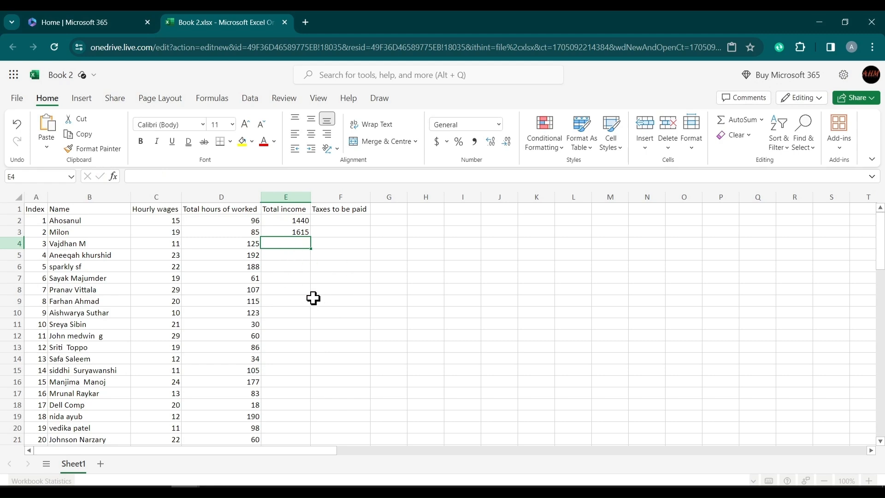
Fill the E3 formula down the Total income column to row 81, the last row of data
{"action": "left_click", "coordinate": [297, 233]}
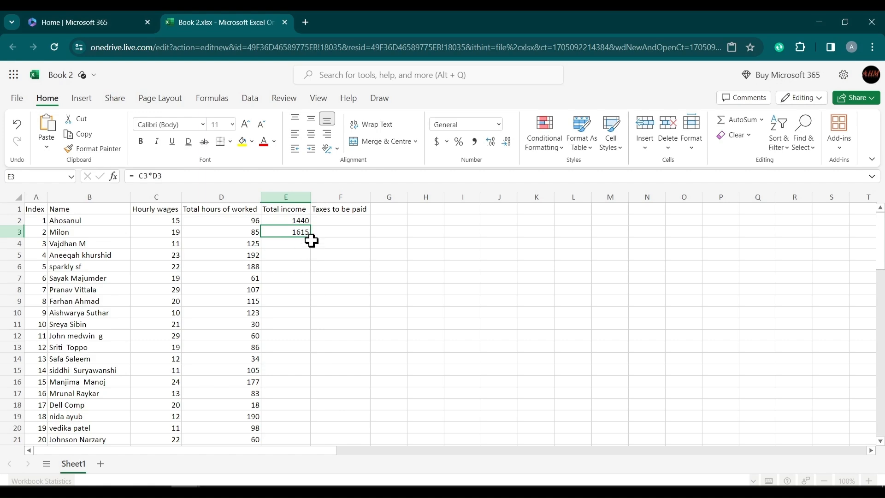
{"action": "left_click_drag", "start_coordinate": [311, 238], "coordinate": [295, 364]}
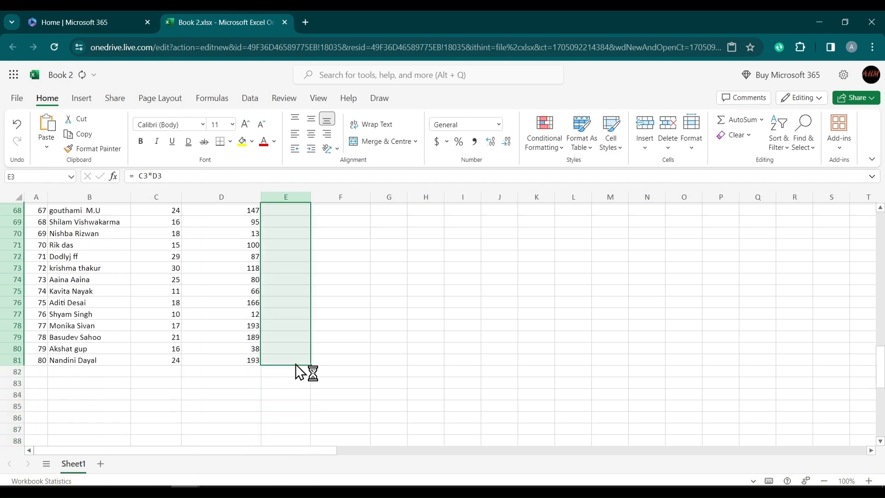
{"action": "scroll", "coordinate": [379, 322], "scroll_direction": "up", "scroll_amount": 15}
{"action": "scroll", "coordinate": [379, 322], "scroll_direction": "up", "scroll_amount": 5}
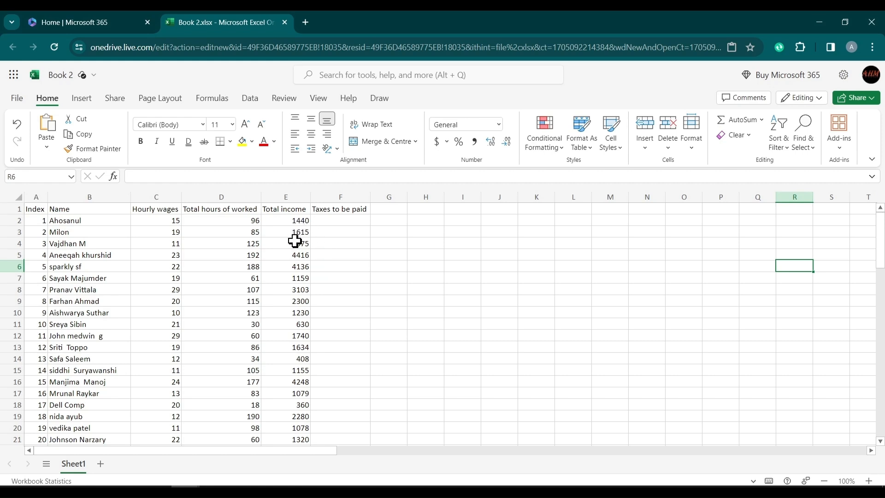
Inspect the formulas in cells E2 through E5 to compare how their row references change
{"action": "left_click", "coordinate": [293, 222]}
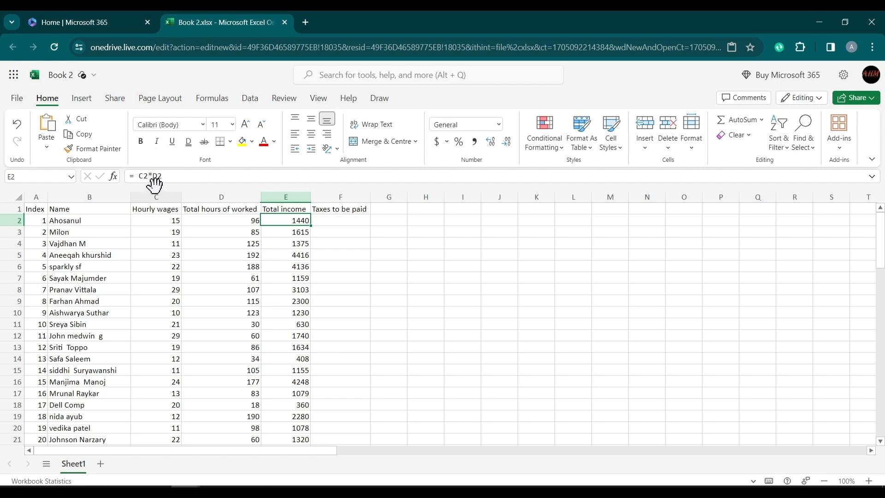
{"action": "left_click", "coordinate": [292, 235]}
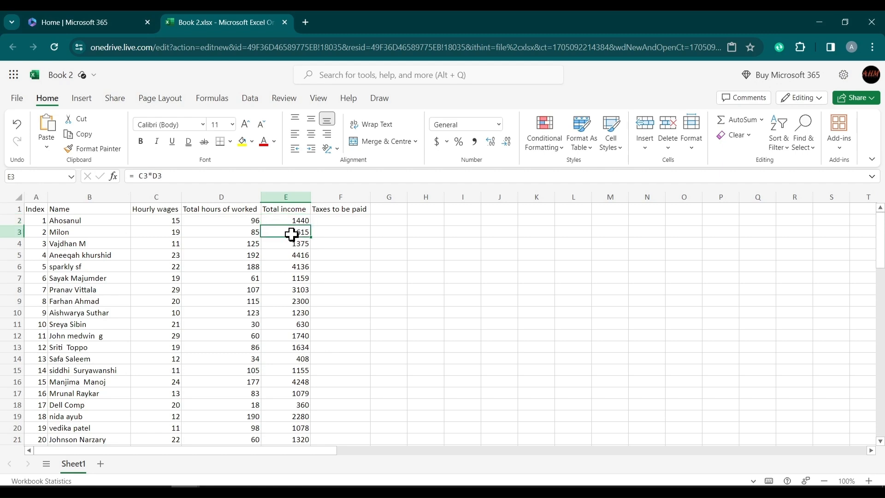
{"action": "left_click", "coordinate": [292, 244]}
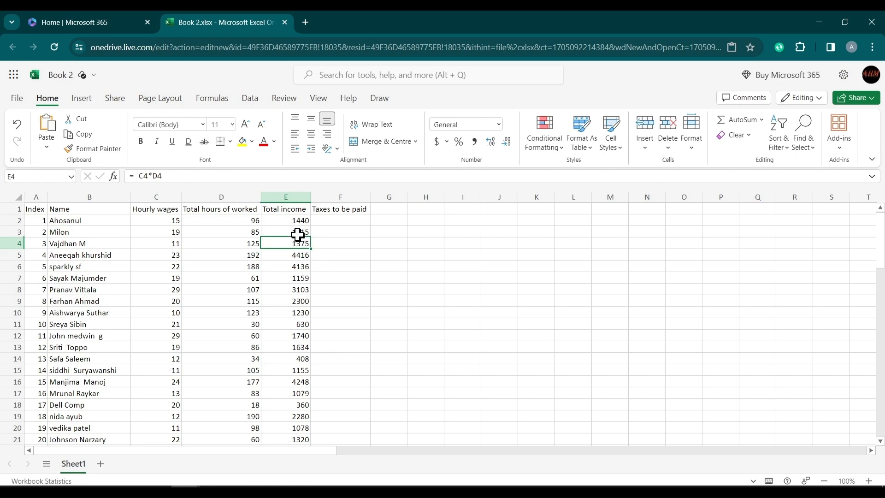
{"action": "left_click", "coordinate": [297, 233]}
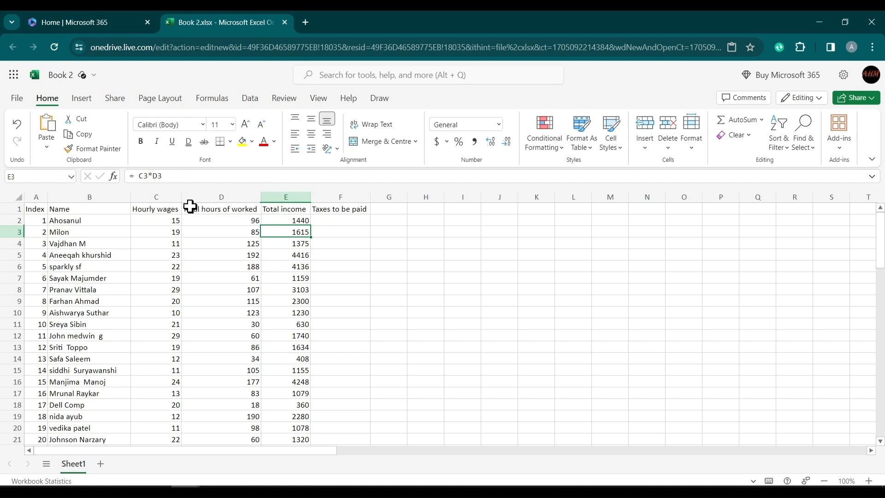
{"action": "left_click", "coordinate": [298, 244]}
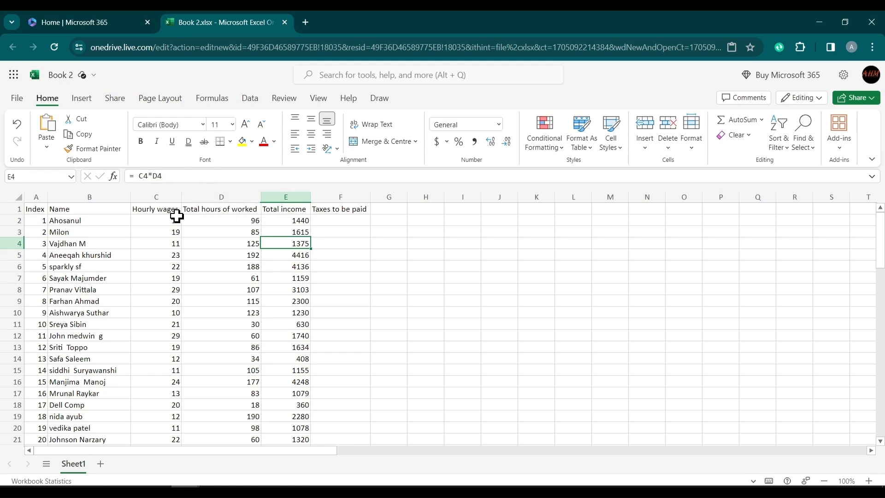
{"action": "left_click", "coordinate": [284, 256]}
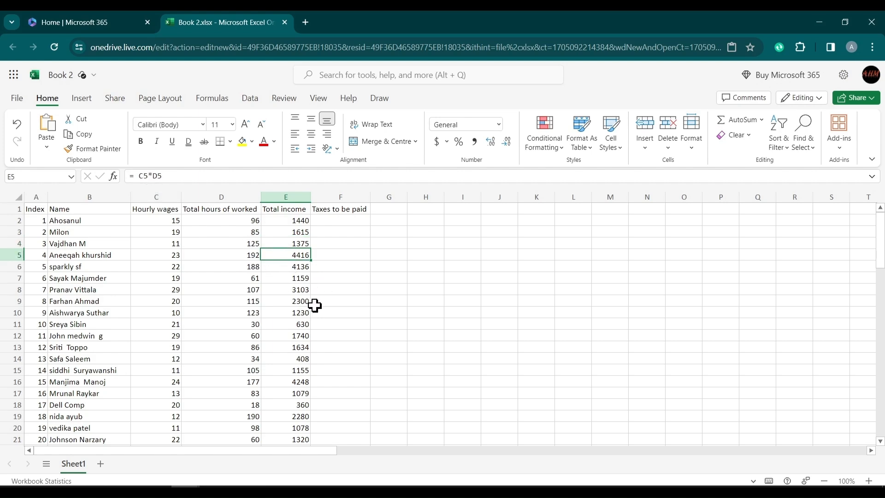
Check the Total income formula in cell E81 against its hourly wage in C81 and hours in D81
{"action": "scroll", "coordinate": [302, 309], "scroll_direction": "down", "scroll_amount": 10}
{"action": "scroll", "coordinate": [303, 309], "scroll_direction": "down", "scroll_amount": 11}
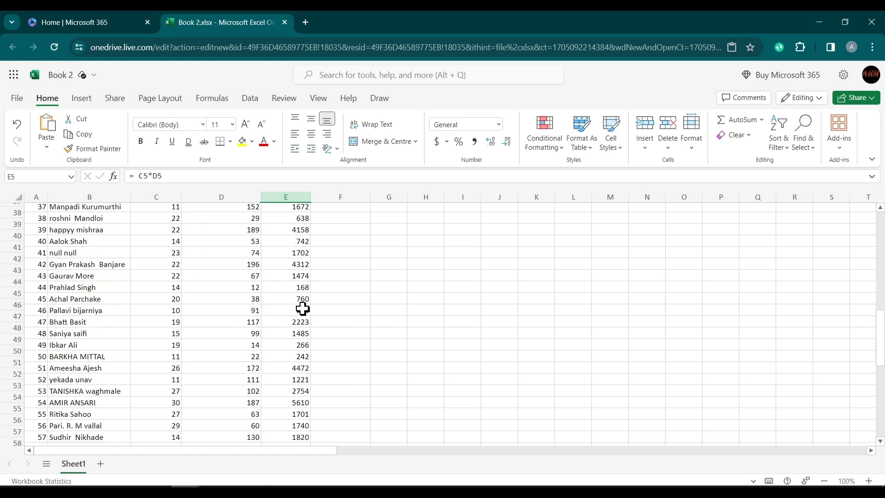
{"action": "scroll", "coordinate": [302, 309], "scroll_direction": "down", "scroll_amount": 4}
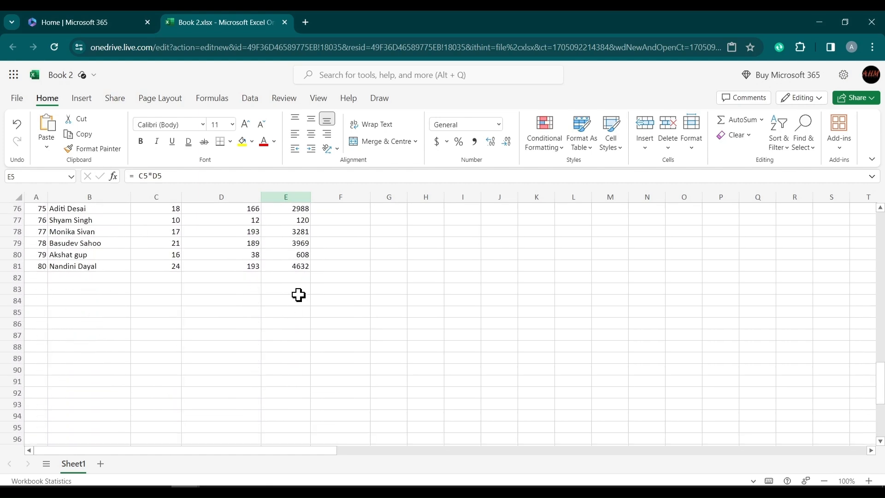
{"action": "left_click", "coordinate": [299, 269]}
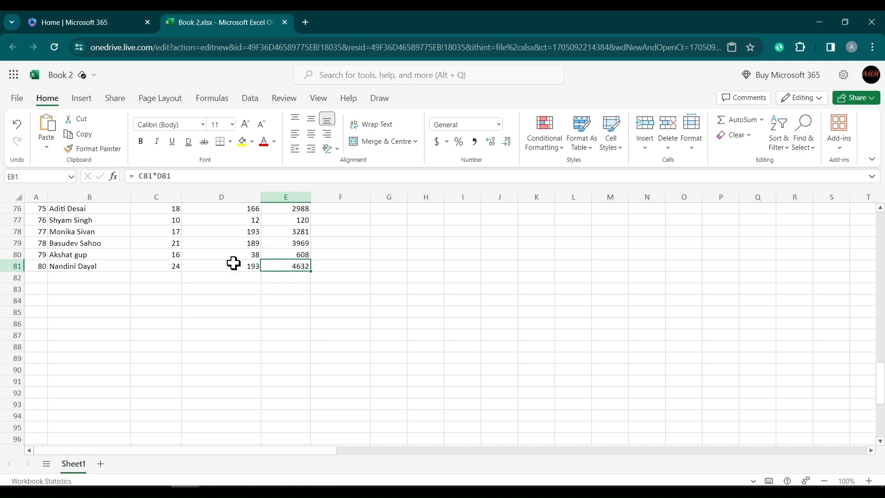
{"action": "left_click", "coordinate": [171, 264]}
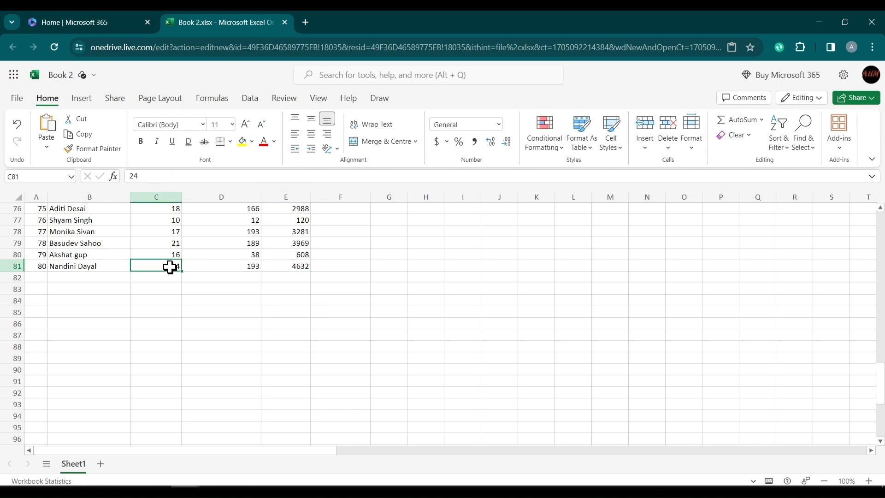
{"action": "left_click", "coordinate": [193, 269]}
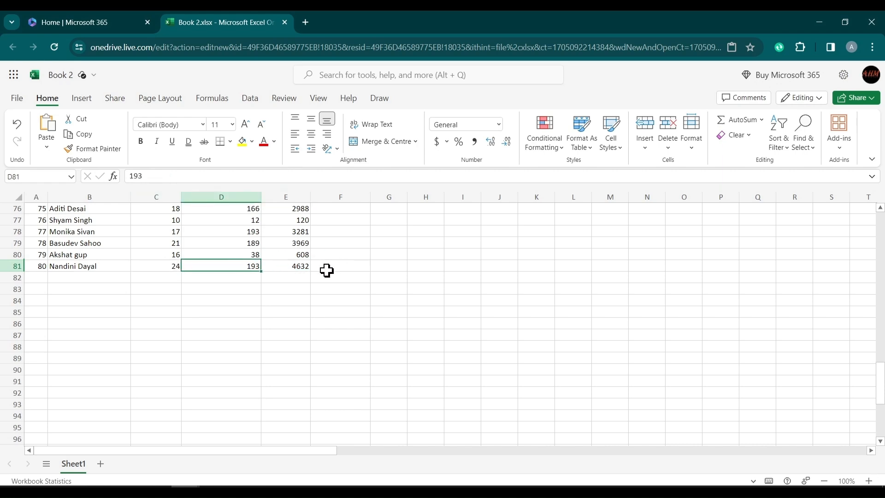
{"action": "left_click", "coordinate": [291, 265]}
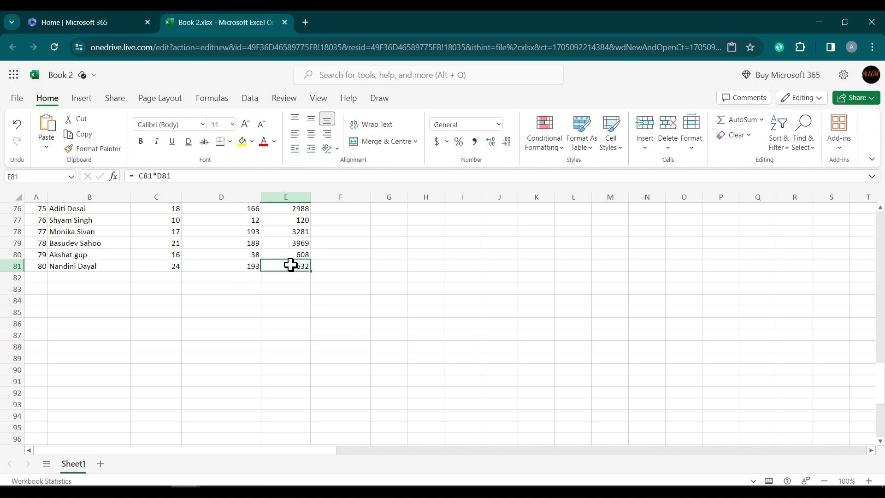
{"action": "left_click", "coordinate": [104, 267]}
{"action": "scroll", "coordinate": [298, 272], "scroll_direction": "up", "scroll_amount": 20}
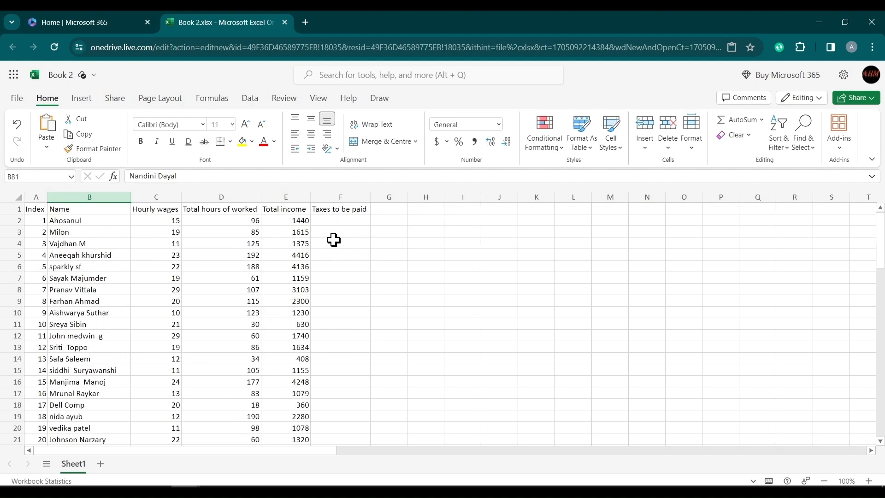
Add the label "Tax rate" in cell G1 and enter the rate 0.07 in cell H1
{"action": "left_click", "coordinate": [394, 211]}
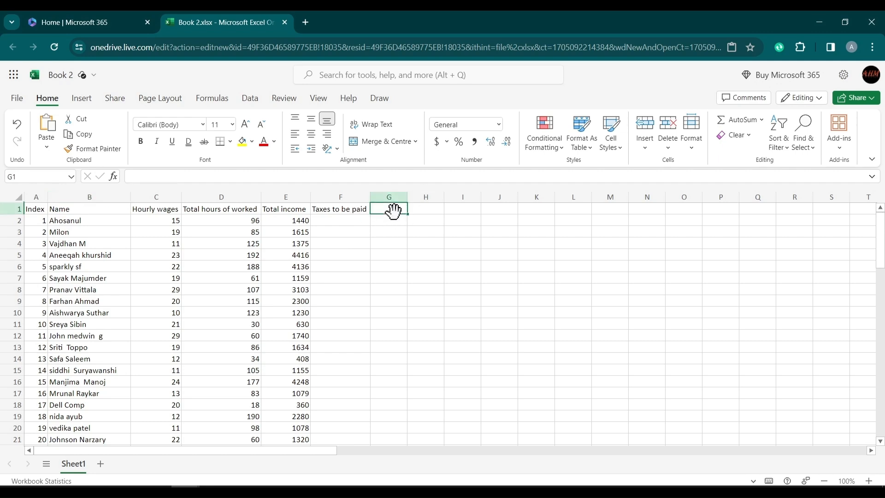
{"action": "type", "text": "Tax rate"}
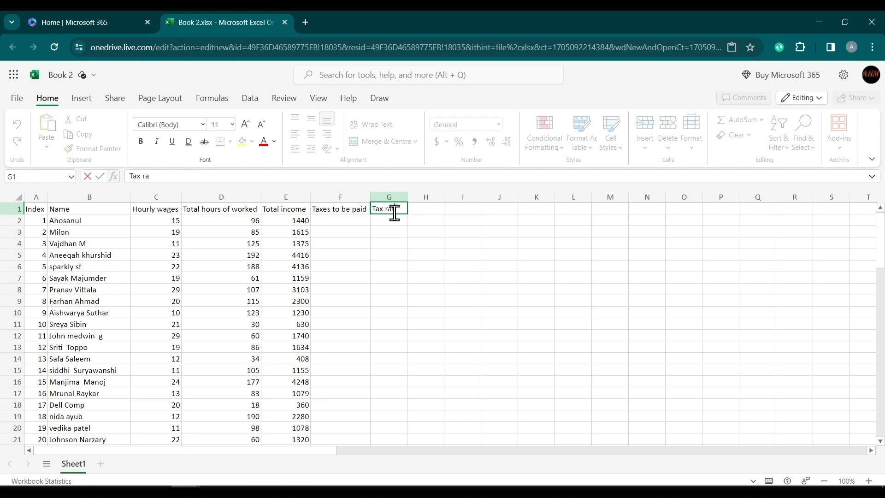
{"action": "left_click", "coordinate": [424, 213]}
{"action": "type", "text": "0.07"}
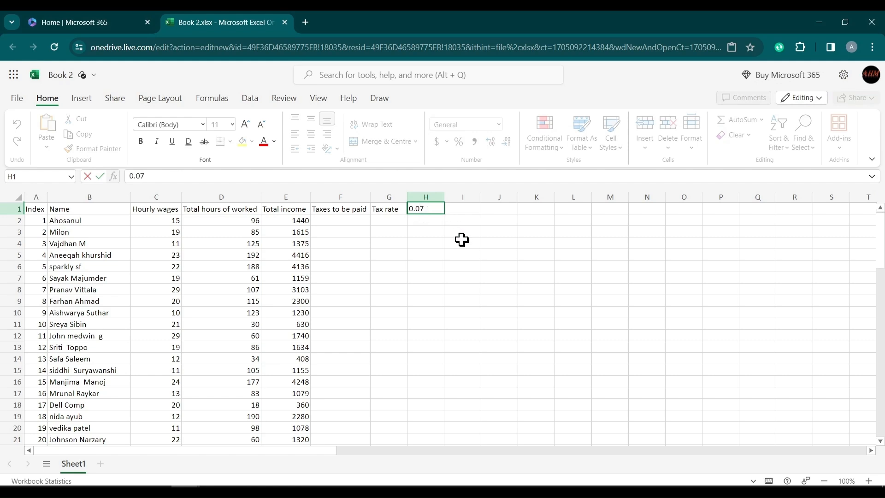
Enter the formula =E2*H1 in cell F2 to multiply the first total income by the tax rate
{"action": "left_click", "coordinate": [345, 223]}
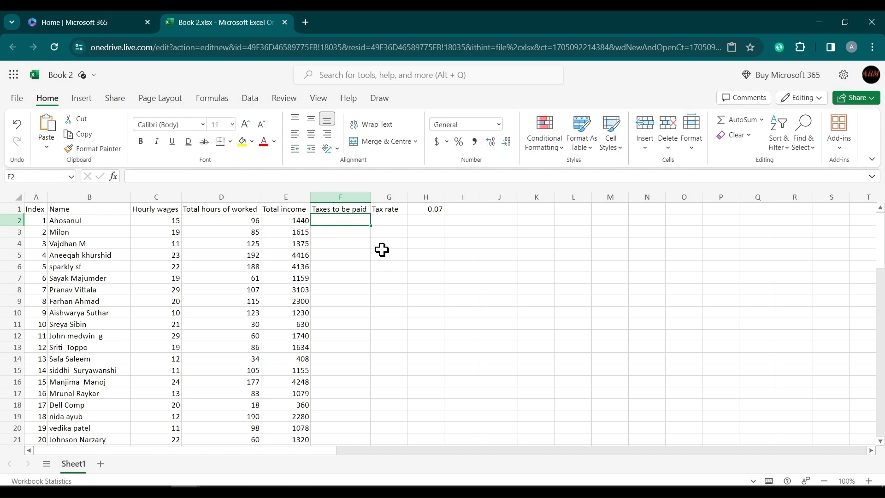
{"action": "left_click", "coordinate": [297, 222]}
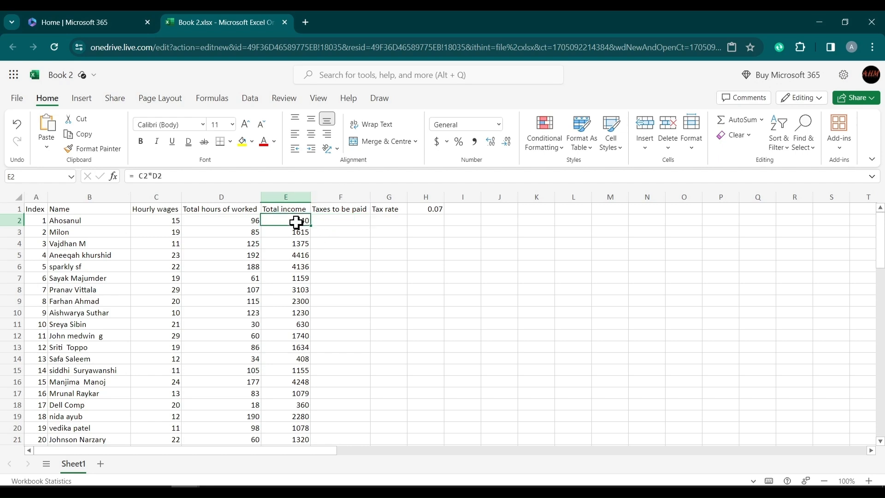
{"action": "left_click", "coordinate": [341, 223]}
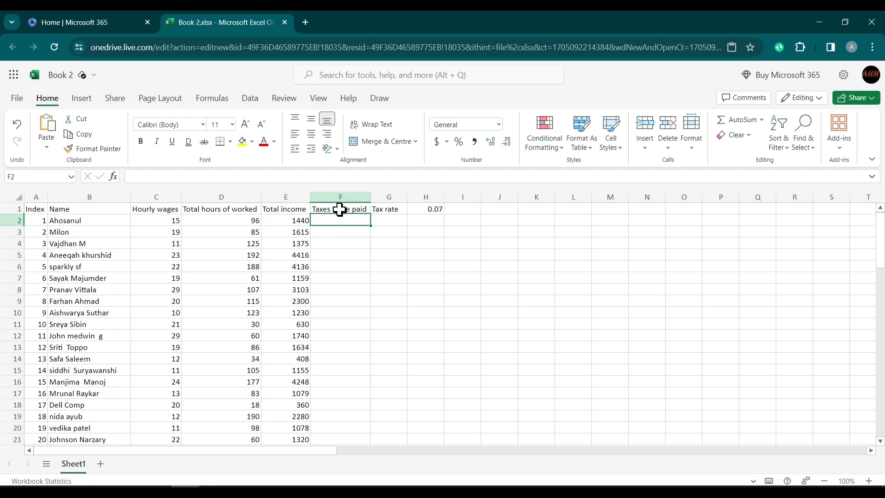
{"action": "left_click", "coordinate": [319, 174]}
{"action": "type", "text": "="}
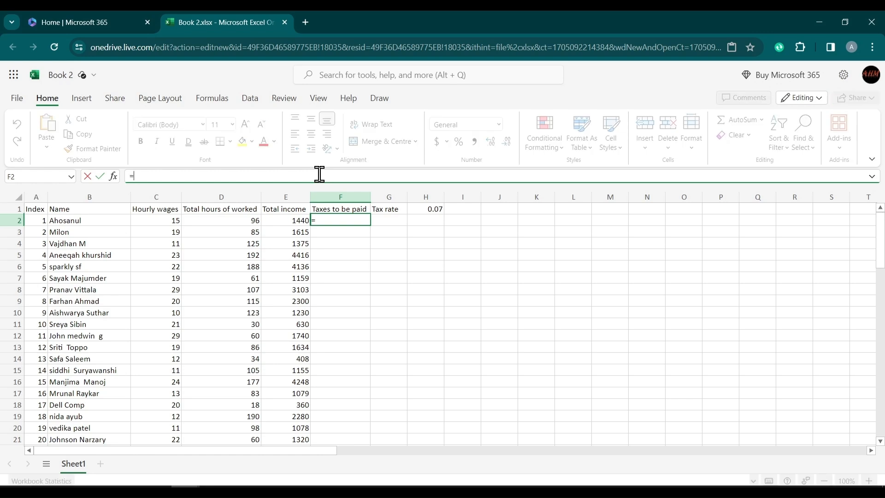
{"action": "left_click", "coordinate": [292, 222]}
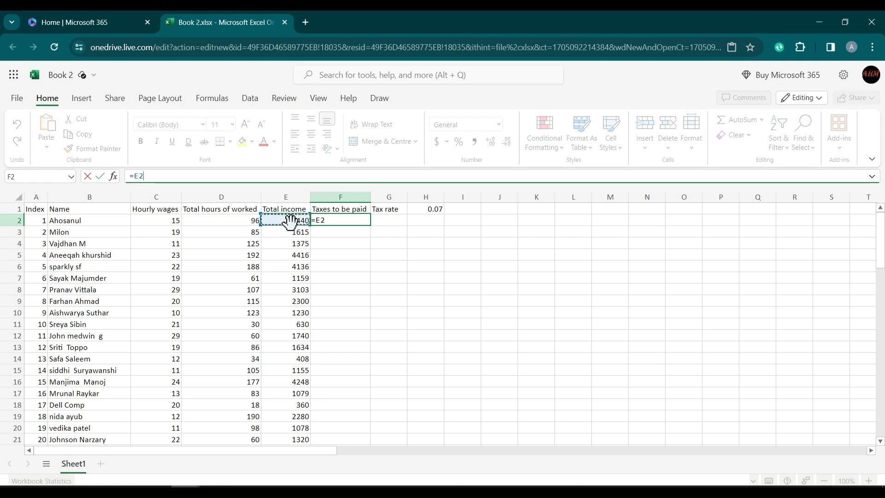
{"action": "type", "text": "*"}
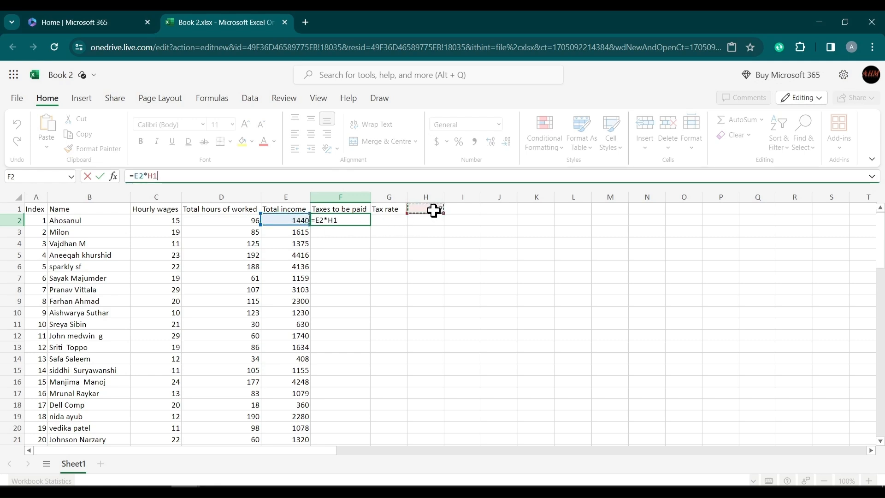
{"action": "left_click", "coordinate": [434, 211]}
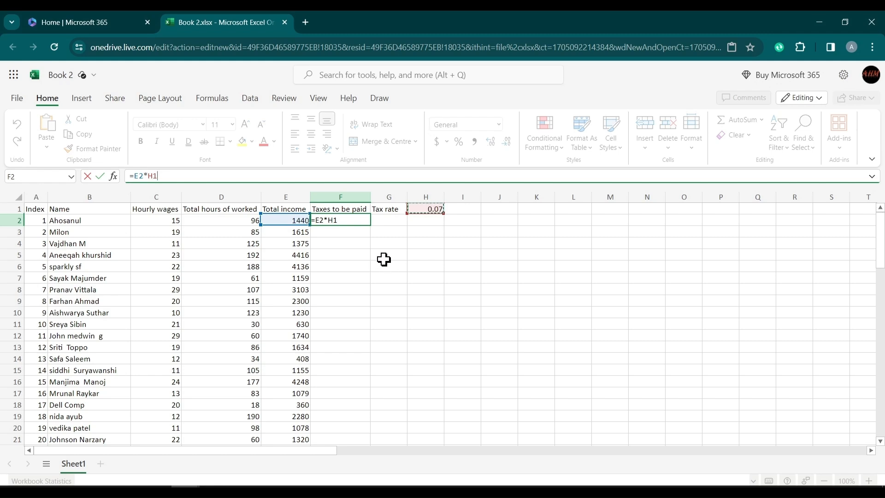
{"action": "key", "text": "Return"}
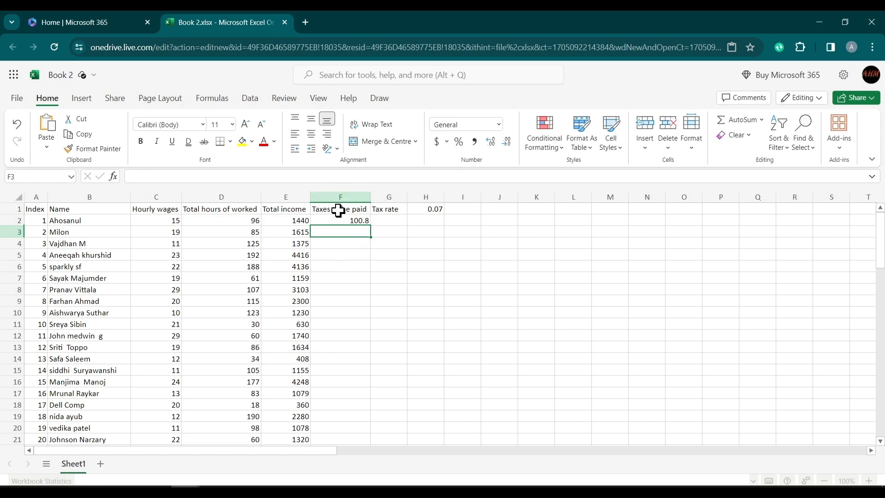
Try filling the F2 formula down the Taxes to be paid column, and undo the fill
{"action": "left_click", "coordinate": [362, 220]}
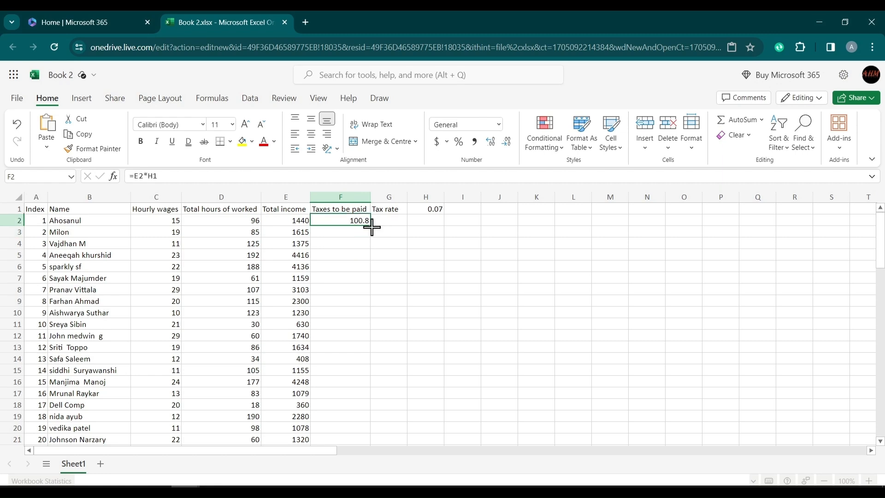
{"action": "double_click", "coordinate": [372, 227]}
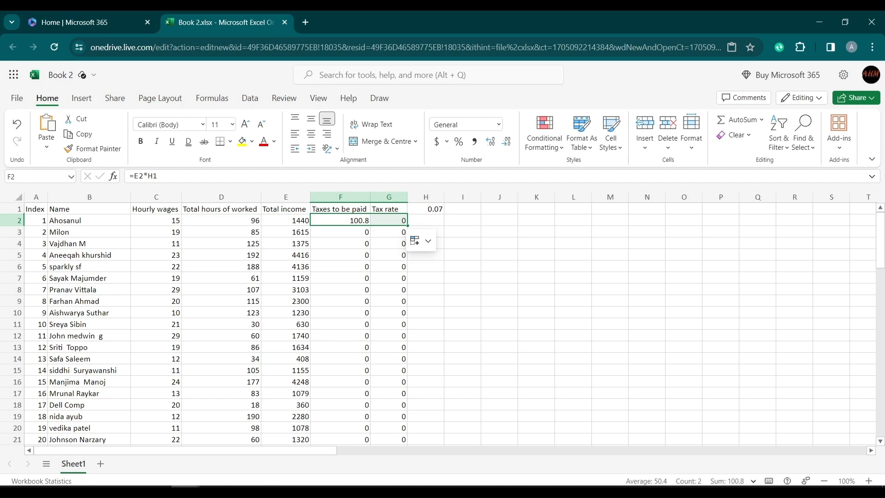
{"action": "key", "text": "ctrl+z"}
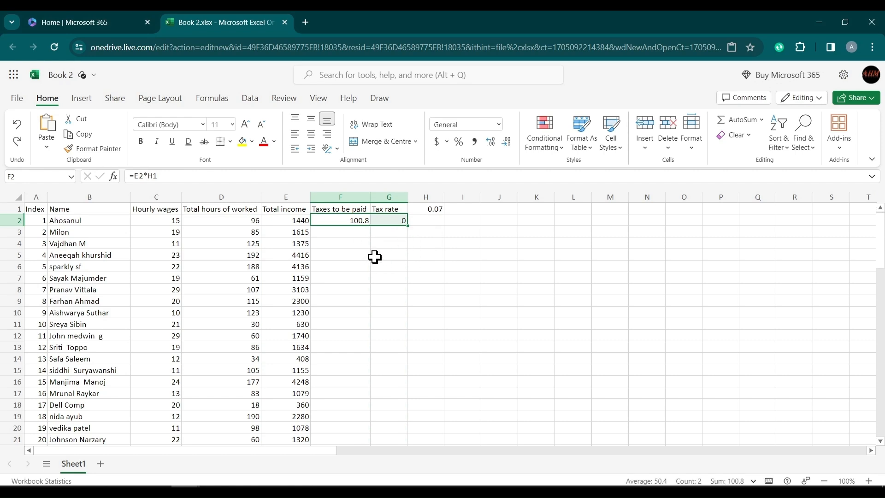
{"action": "left_click", "coordinate": [375, 254]}
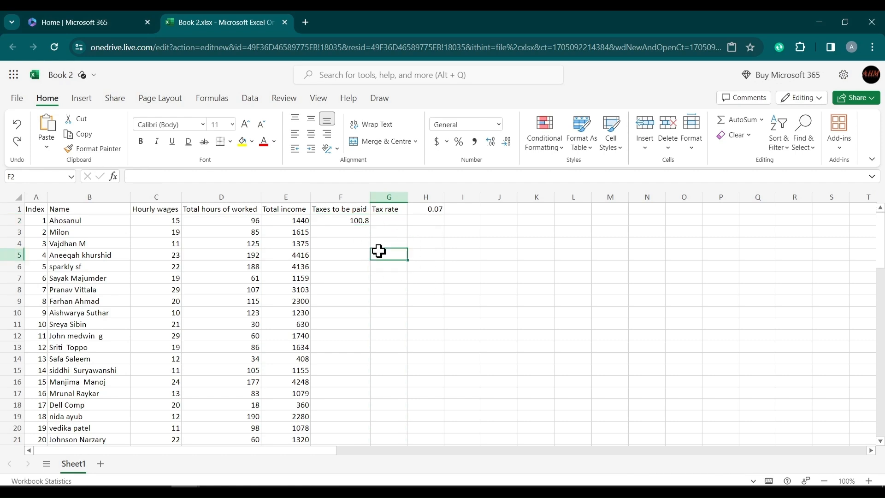
Fill the F2 formula =E2*H1 down the Taxes to be paid column and look over the filled rows
{"action": "left_click", "coordinate": [364, 219]}
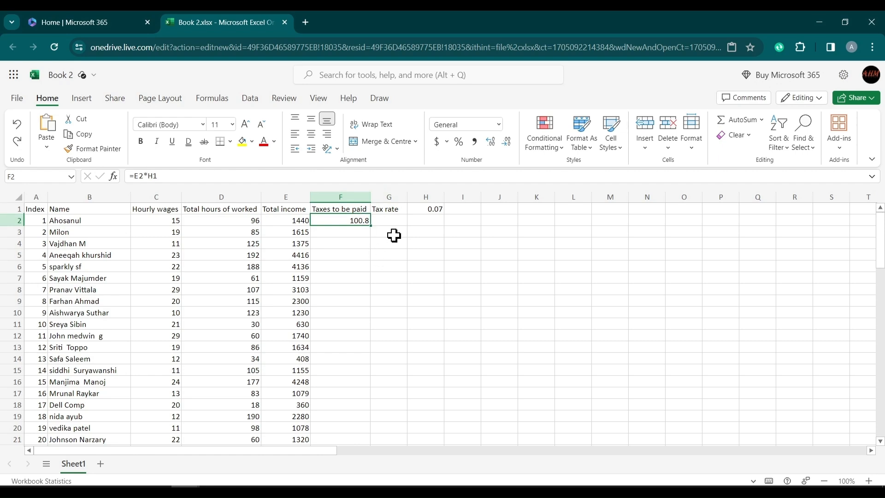
{"action": "double_click", "coordinate": [371, 225]}
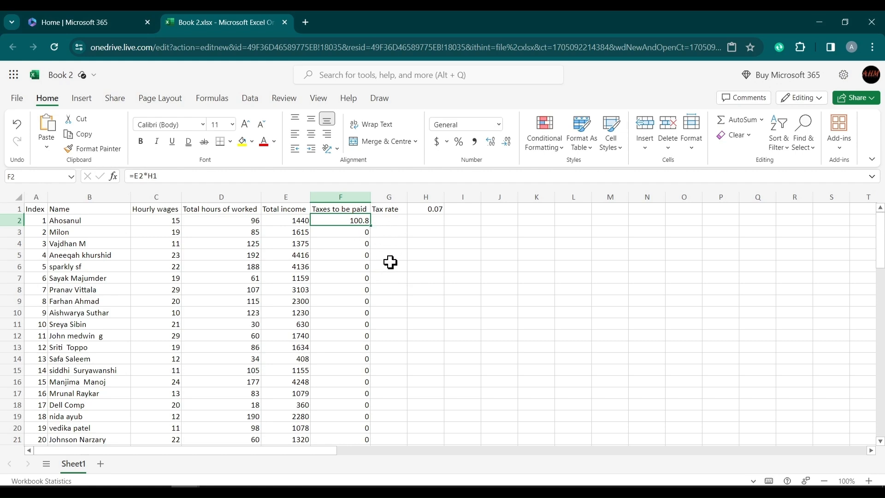
{"action": "left_click", "coordinate": [348, 233]}
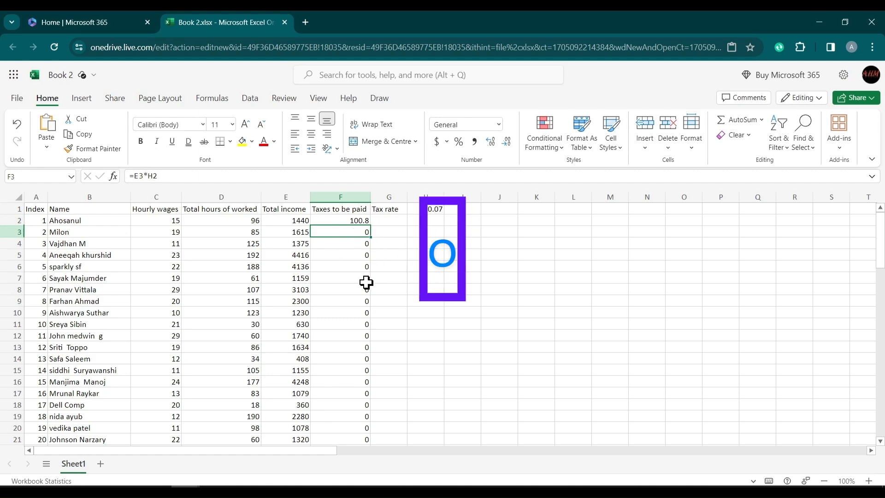
{"action": "scroll", "coordinate": [367, 282], "scroll_direction": "down", "scroll_amount": 6}
{"action": "scroll", "coordinate": [366, 282], "scroll_direction": "down", "scroll_amount": 10}
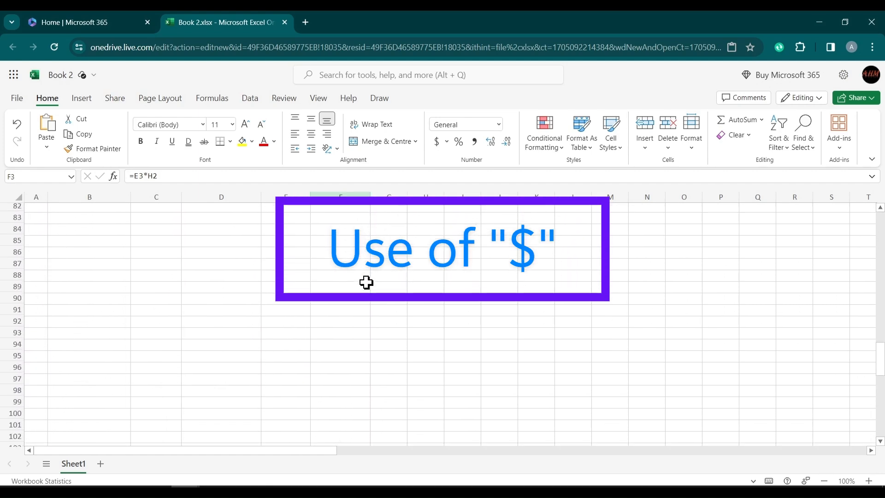
{"action": "scroll", "coordinate": [366, 283], "scroll_direction": "up", "scroll_amount": 15}
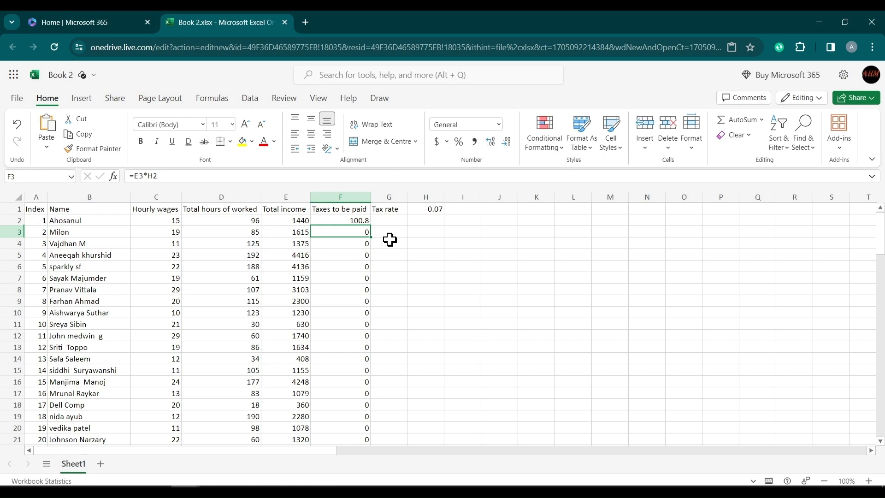
Compare the formulas in E2, F2, F3 and F4 with cells H1 and H2 to see how the tax rate reference shifts
{"action": "left_click", "coordinate": [349, 220]}
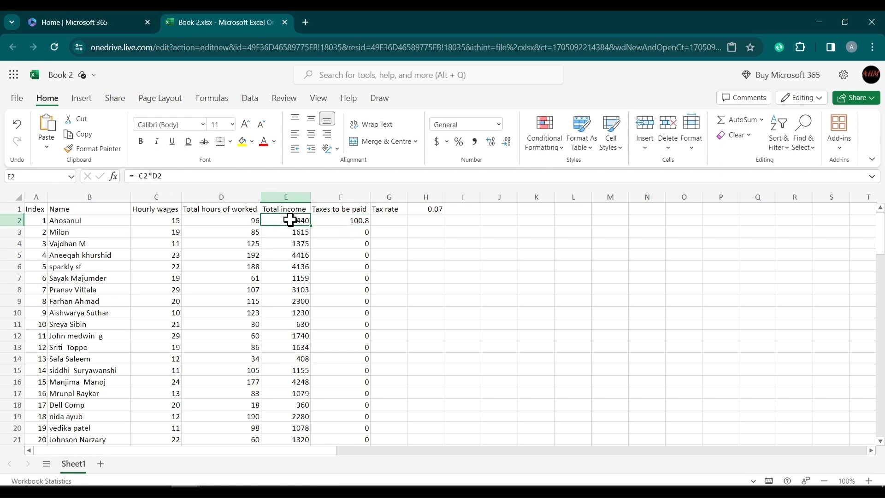
{"action": "left_click", "coordinate": [354, 222]}
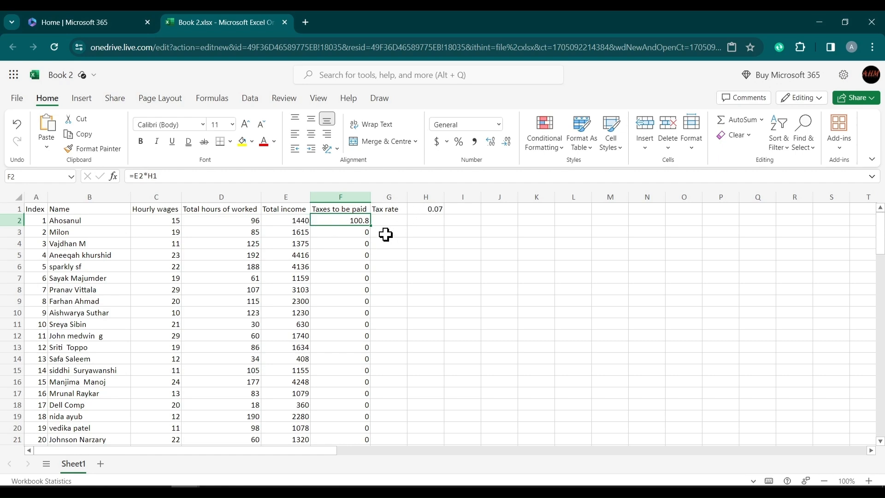
{"action": "left_click", "coordinate": [356, 232]}
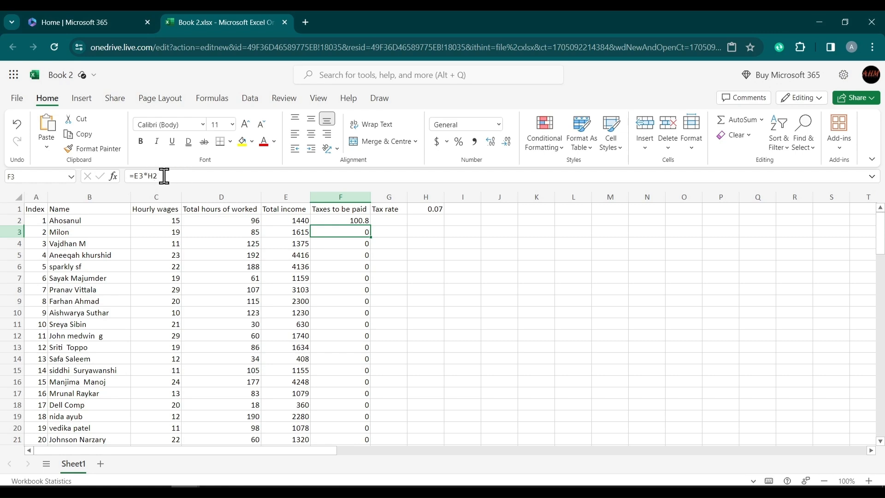
{"action": "left_click", "coordinate": [352, 247]}
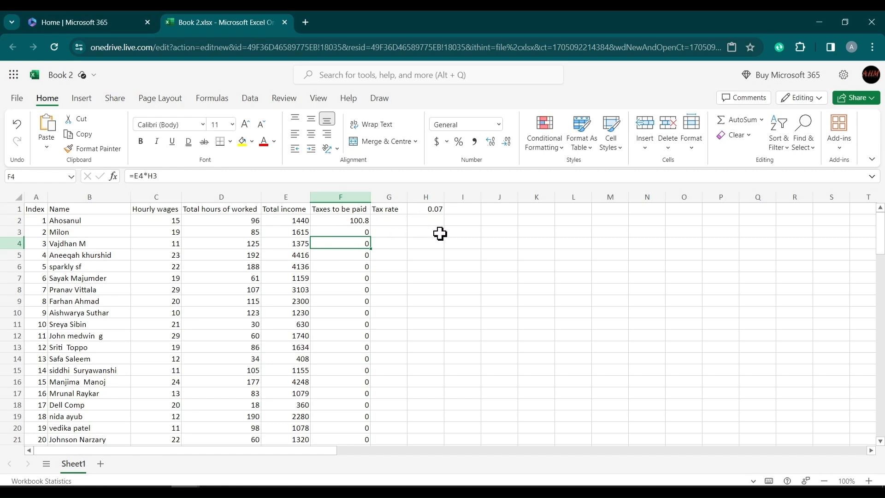
{"action": "left_click", "coordinate": [438, 210]}
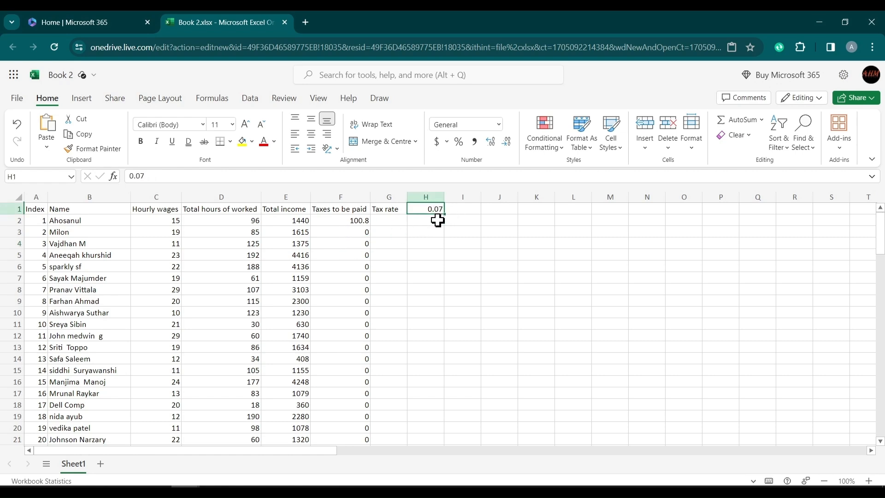
{"action": "left_click", "coordinate": [432, 223]}
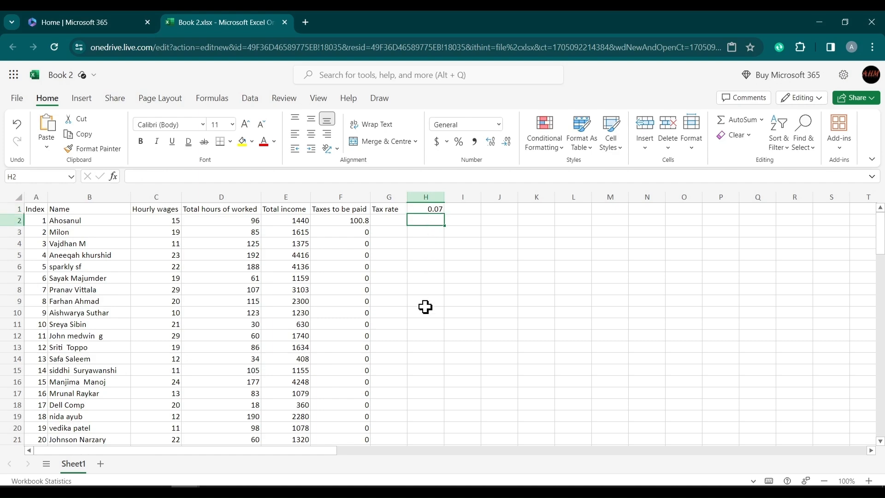
{"action": "scroll", "coordinate": [425, 306], "scroll_direction": "down", "scroll_amount": 3}
{"action": "scroll", "coordinate": [426, 318], "scroll_direction": "up", "scroll_amount": 3}
{"action": "left_click", "coordinate": [356, 233]}
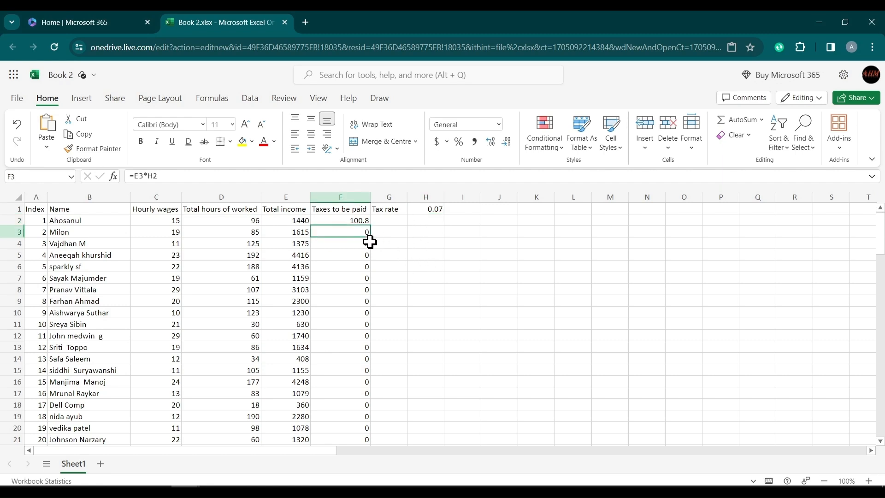
{"action": "scroll", "coordinate": [358, 291], "scroll_direction": "down", "scroll_amount": 12}
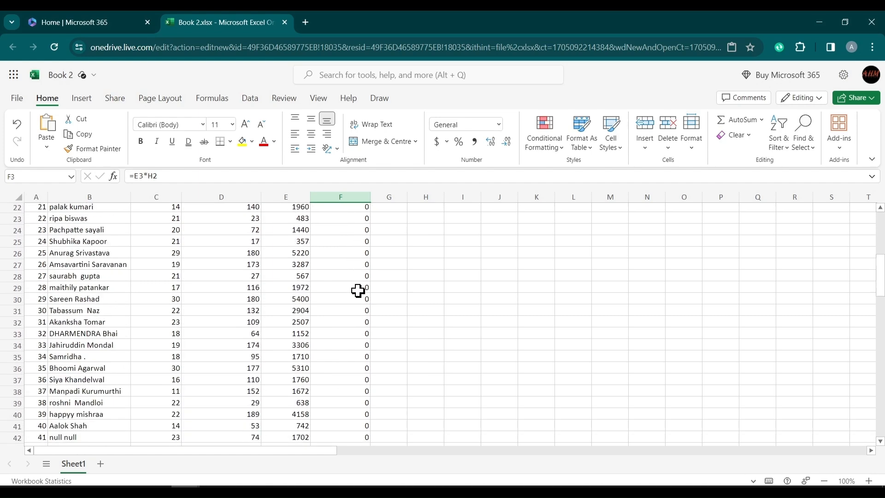
{"action": "scroll", "coordinate": [359, 291], "scroll_direction": "up", "scroll_amount": 11}
{"action": "scroll", "coordinate": [358, 290], "scroll_direction": "up", "scroll_amount": 1}
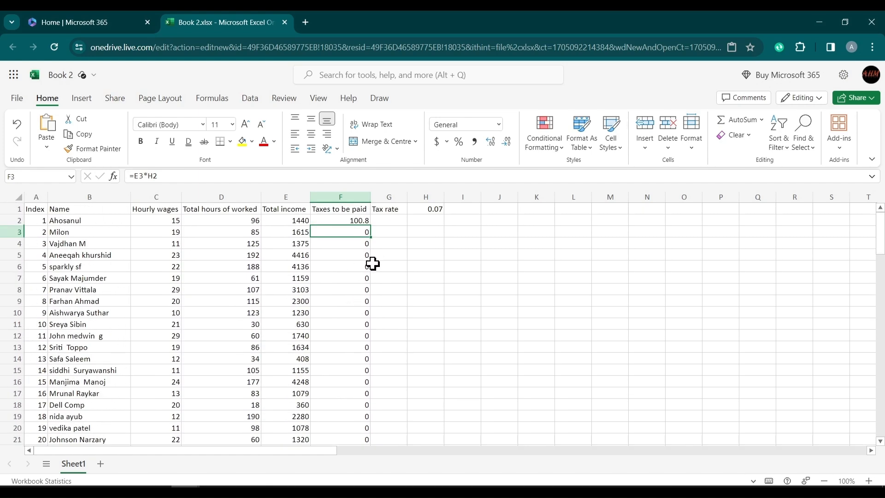
Edit the formula in cell F2 to =E2*H$1 to lock the row of the tax rate reference
{"action": "left_click", "coordinate": [355, 220]}
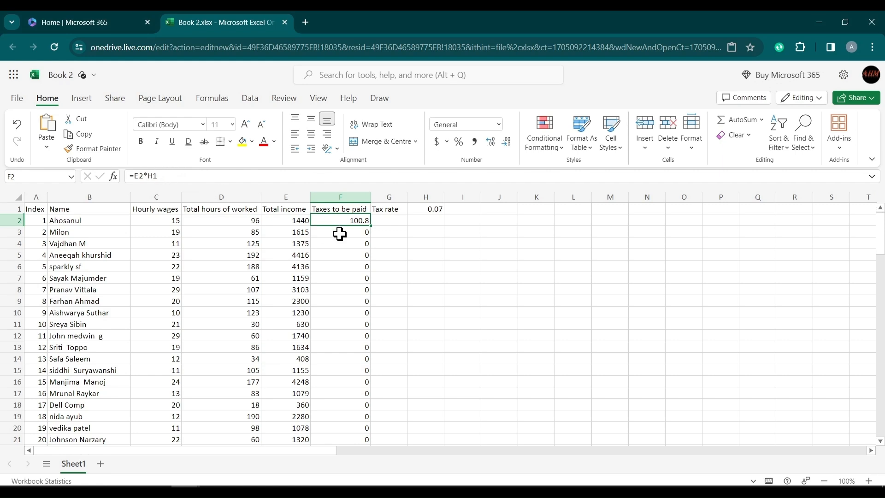
{"action": "left_click", "coordinate": [431, 210]}
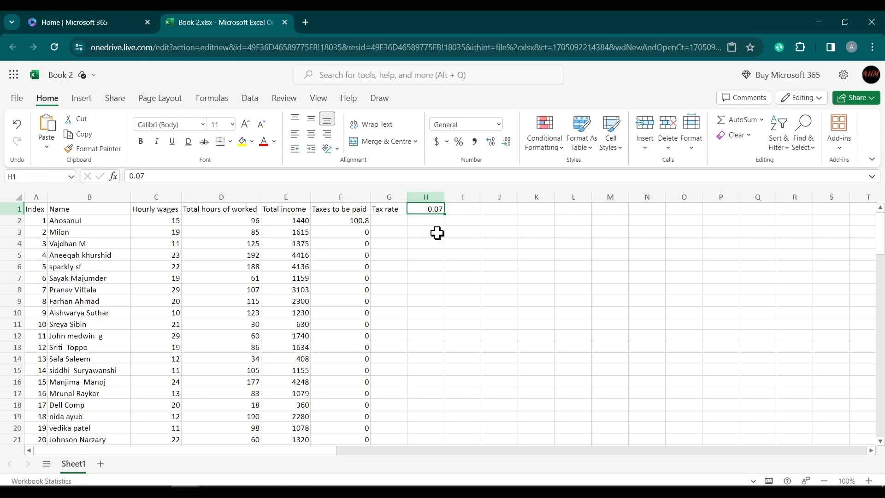
{"action": "left_click", "coordinate": [360, 221]}
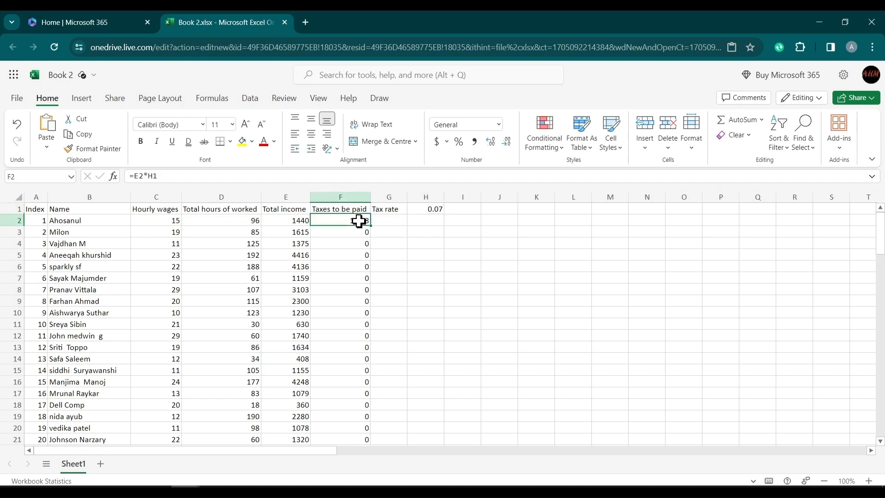
{"action": "left_click", "coordinate": [433, 208]}
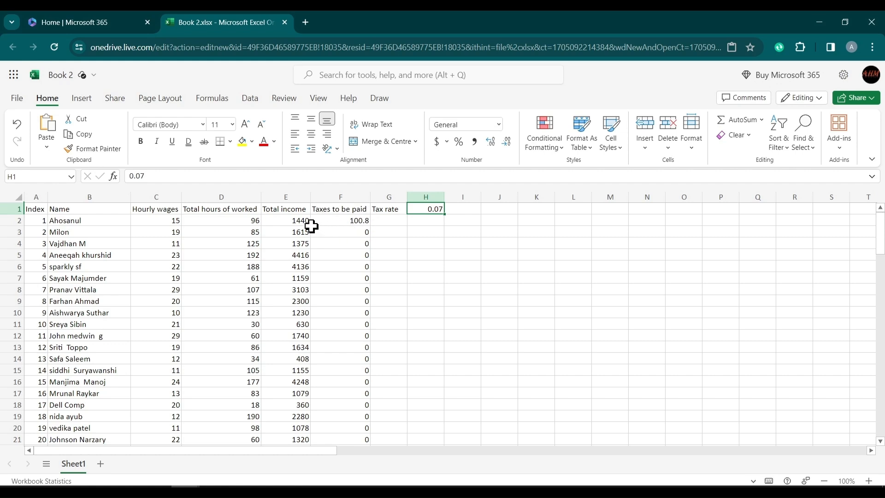
{"action": "left_click", "coordinate": [341, 219]}
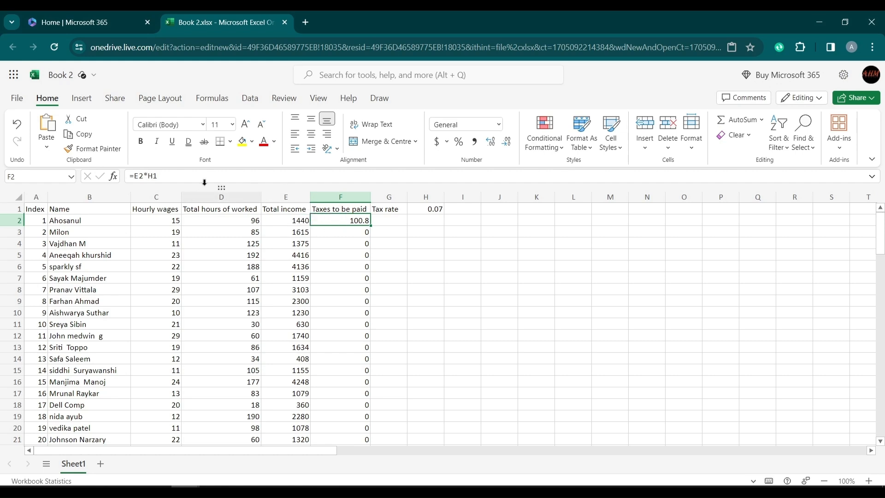
{"action": "left_click", "coordinate": [154, 176]}
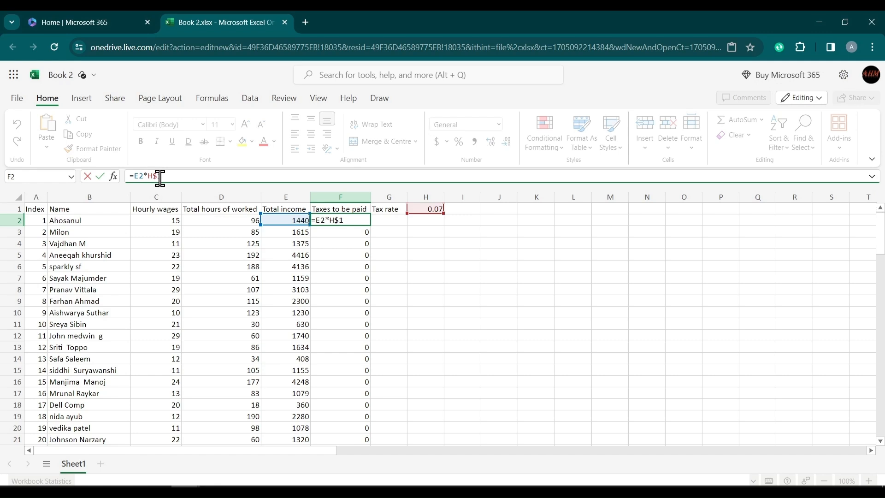
{"action": "left_click", "coordinate": [428, 206]}
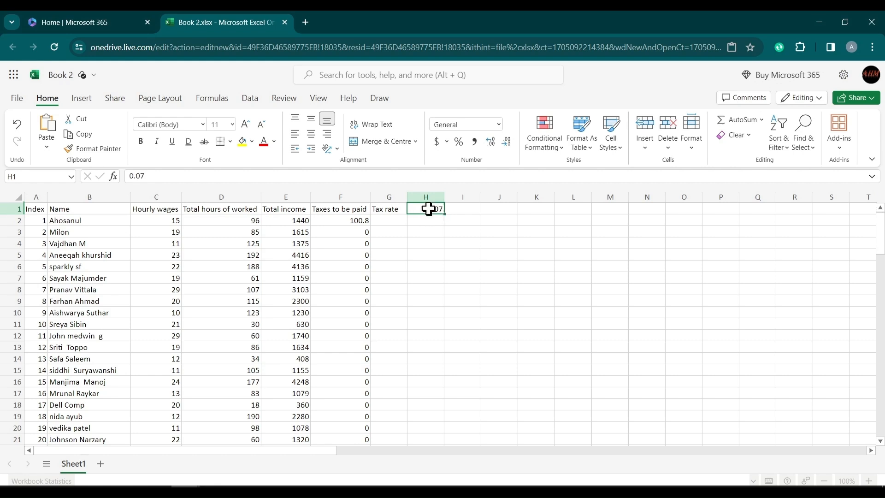
{"action": "left_click", "coordinate": [356, 223]}
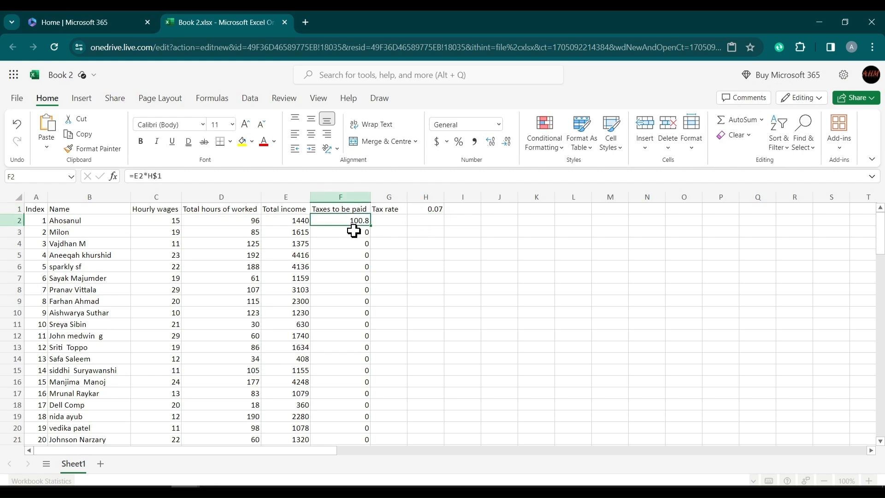
Fill the =E2*H$1 formula from F2 down the Taxes to be paid column to F81
{"action": "left_click", "coordinate": [353, 231]}
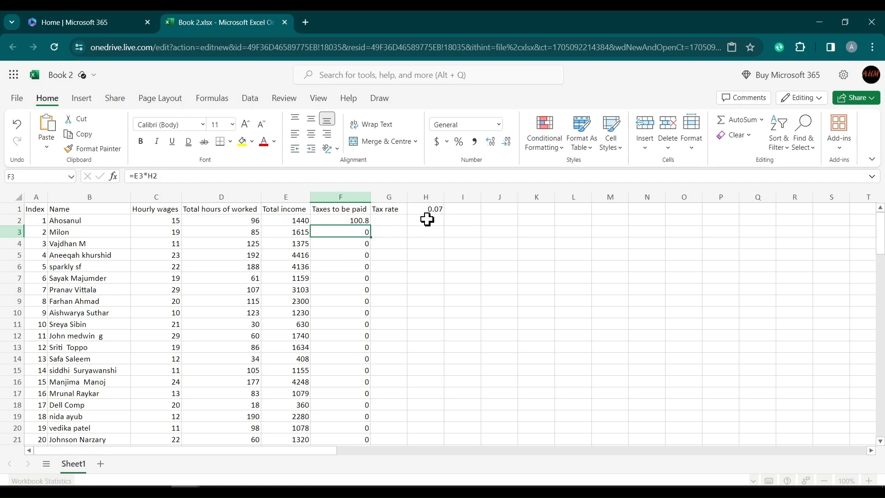
{"action": "left_click", "coordinate": [358, 220]}
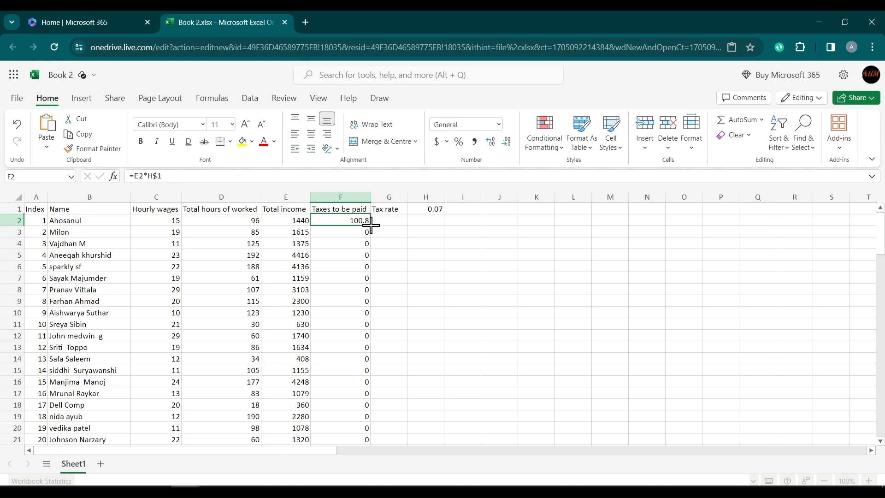
{"action": "left_click_drag", "start_coordinate": [371, 225], "coordinate": [370, 279]}
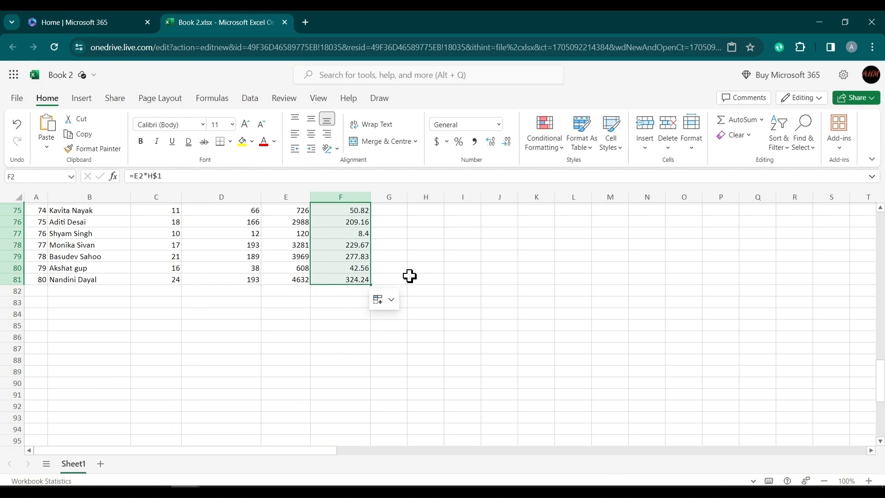
{"action": "scroll", "coordinate": [410, 275], "scroll_direction": "up", "scroll_amount": 20}
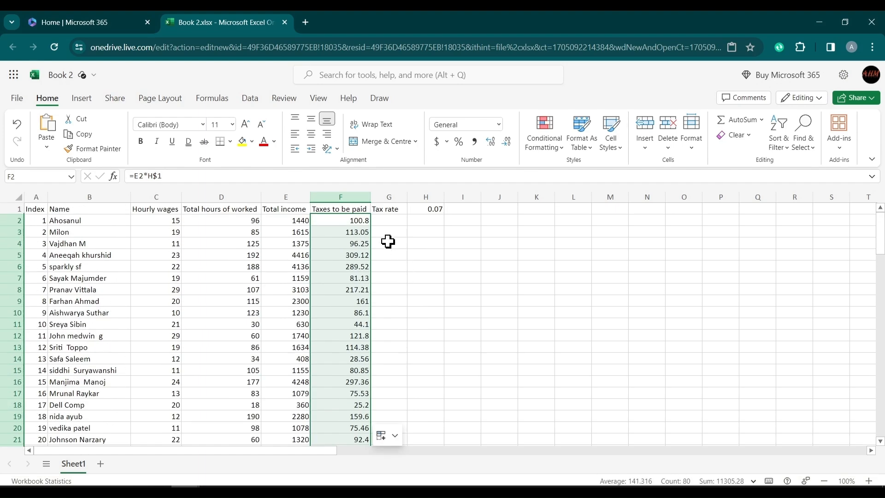
{"action": "left_click", "coordinate": [392, 288]}
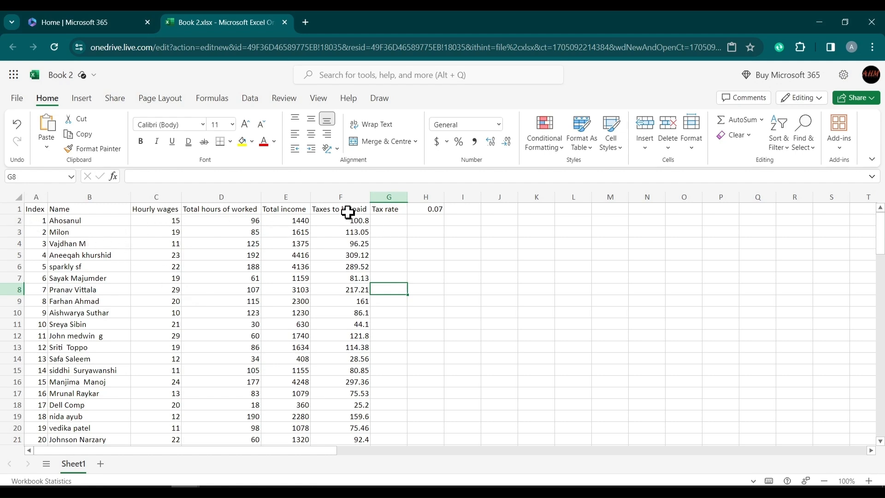
{"action": "left_click", "coordinate": [320, 209]}
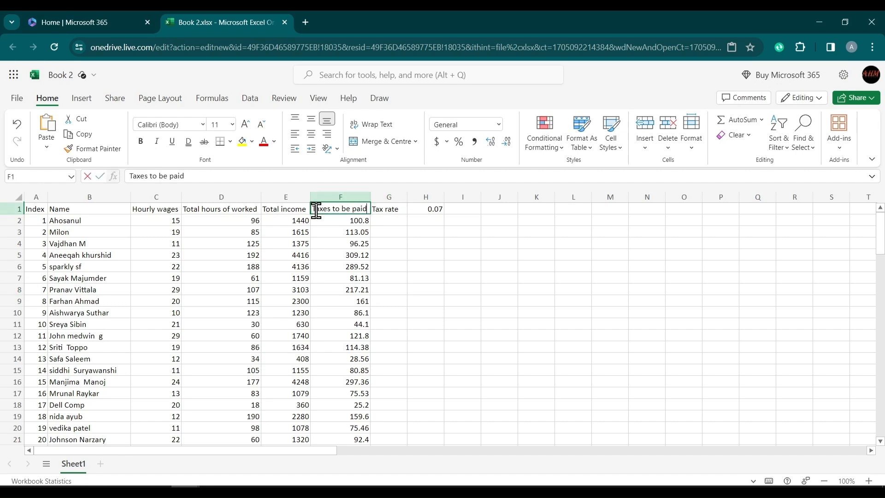
{"action": "double_click", "coordinate": [319, 209]}
{"action": "left_click", "coordinate": [89, 244]}
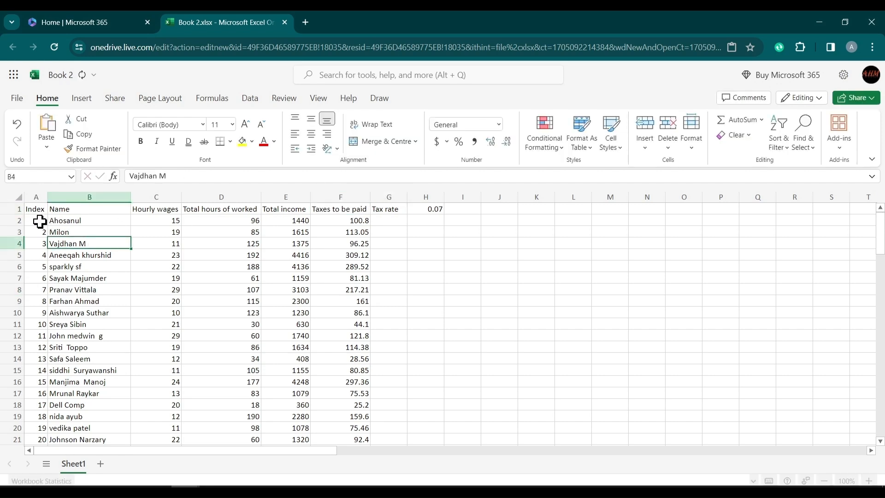
Add filter controls to every column heading in row 1
{"action": "left_click", "coordinate": [17, 208]}
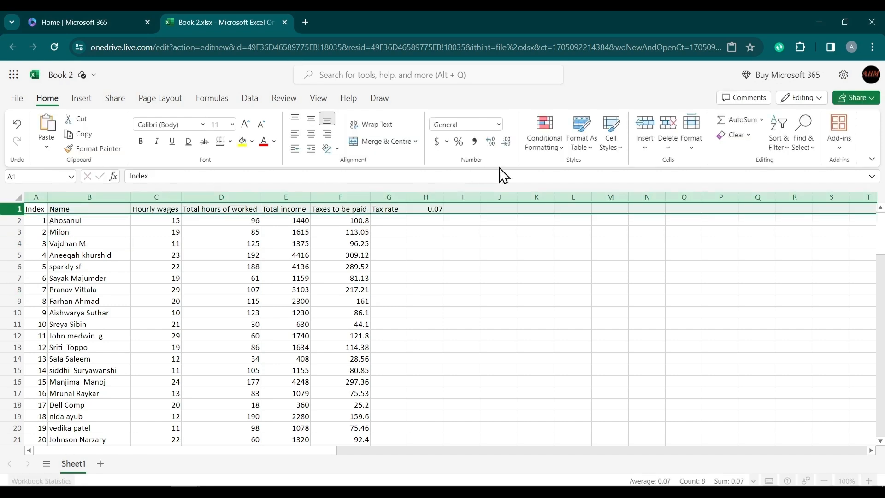
{"action": "left_click", "coordinate": [779, 143]}
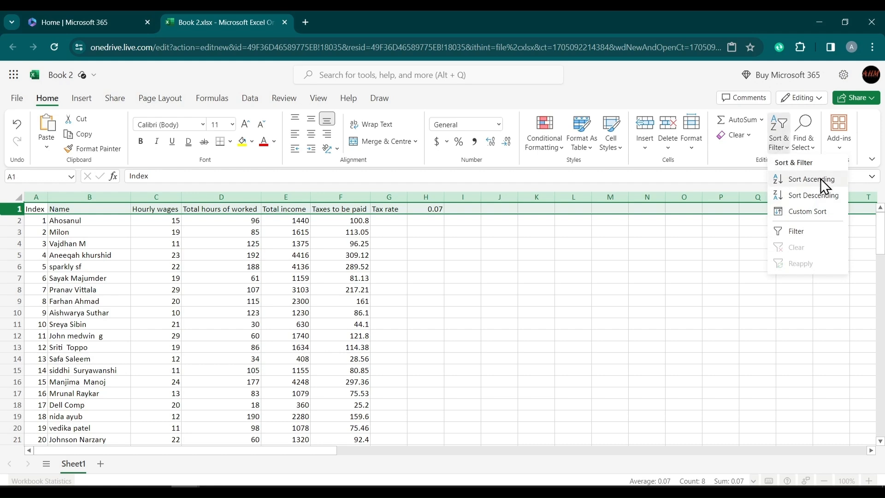
{"action": "left_click", "coordinate": [812, 235]}
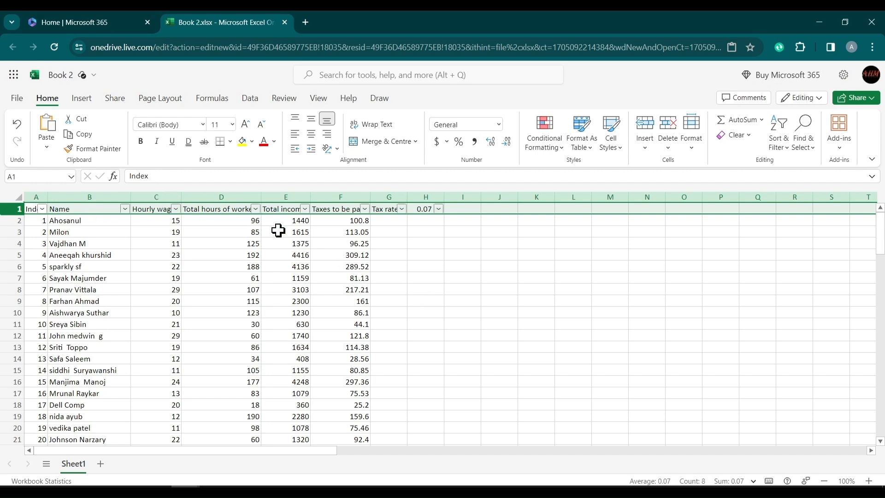
{"action": "left_click", "coordinate": [435, 266]}
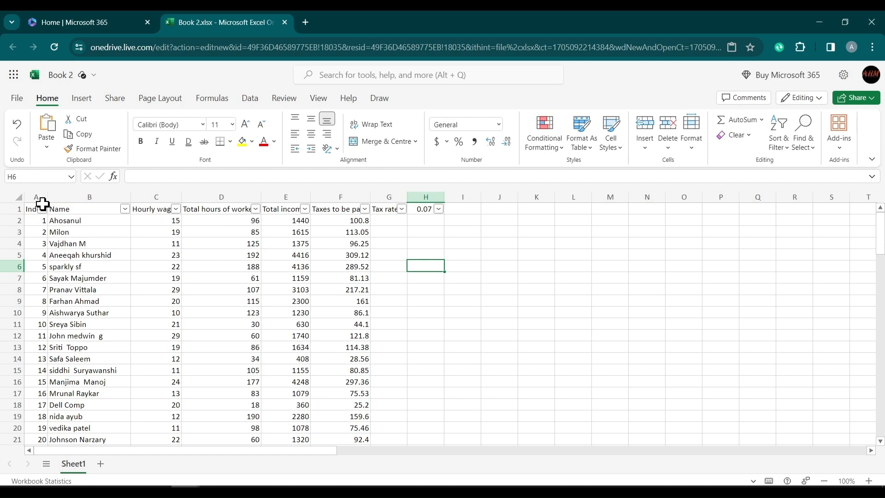
Examine the sorting options, text filter conditions and list of values available for filtering the Name column
{"action": "left_click", "coordinate": [126, 211]}
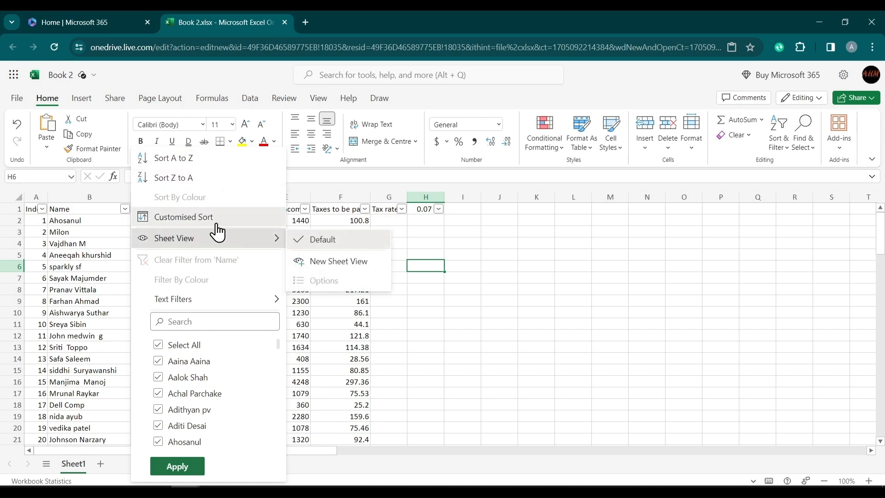
{"action": "mouse_move", "coordinate": [234, 300]}
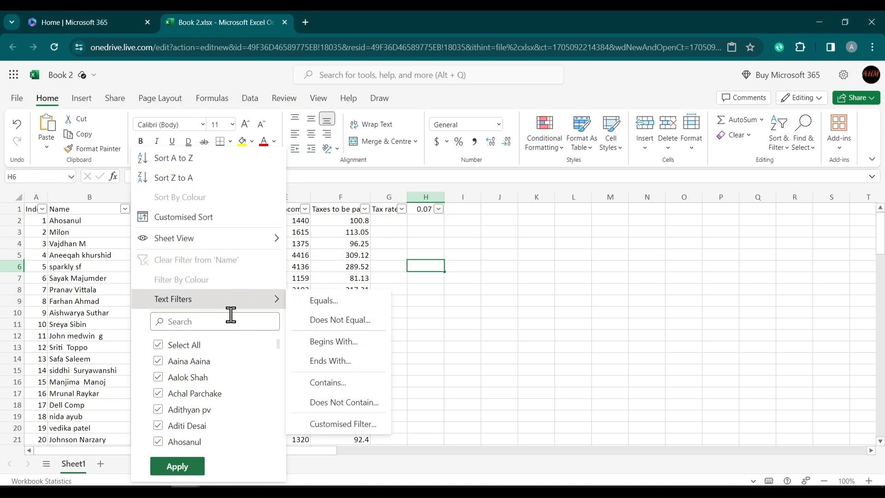
{"action": "scroll", "coordinate": [205, 367], "scroll_direction": "down", "scroll_amount": 6}
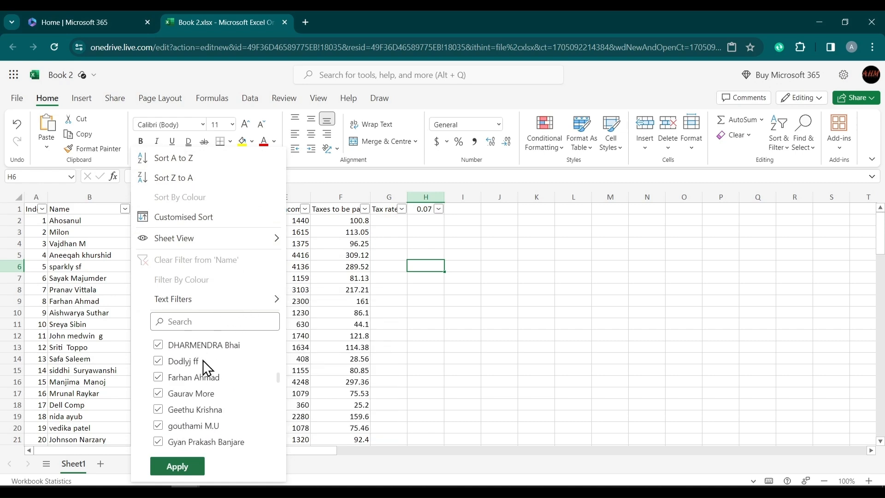
{"action": "scroll", "coordinate": [210, 397], "scroll_direction": "down", "scroll_amount": 4}
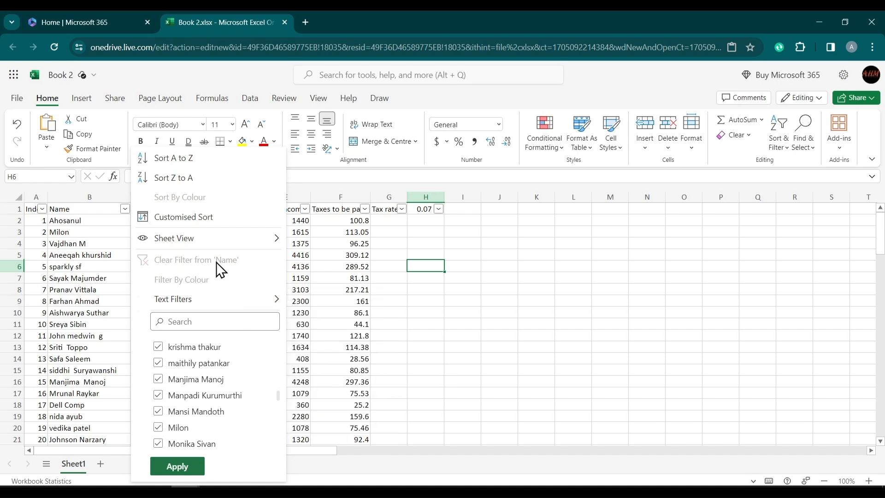
{"action": "left_click", "coordinate": [468, 313]}
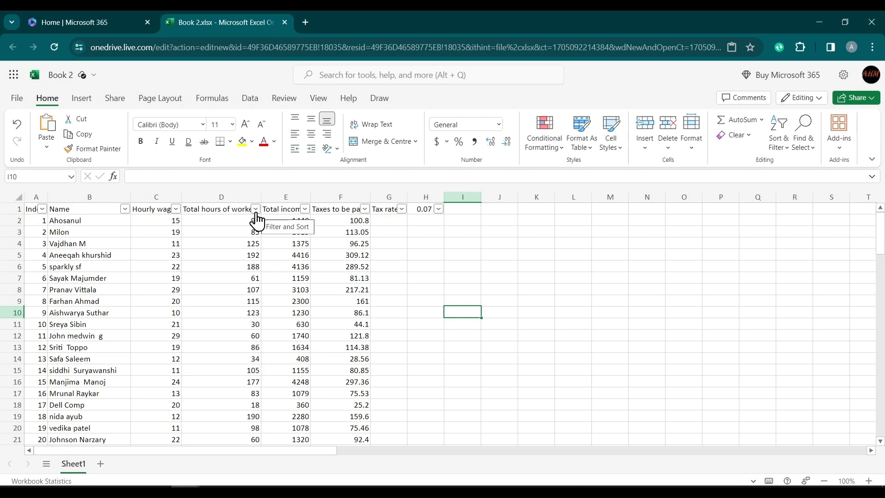
Sort the rows by Total income from smallest to largest, look through them, and re-sort from largest to smallest
{"action": "left_click", "coordinate": [305, 209]}
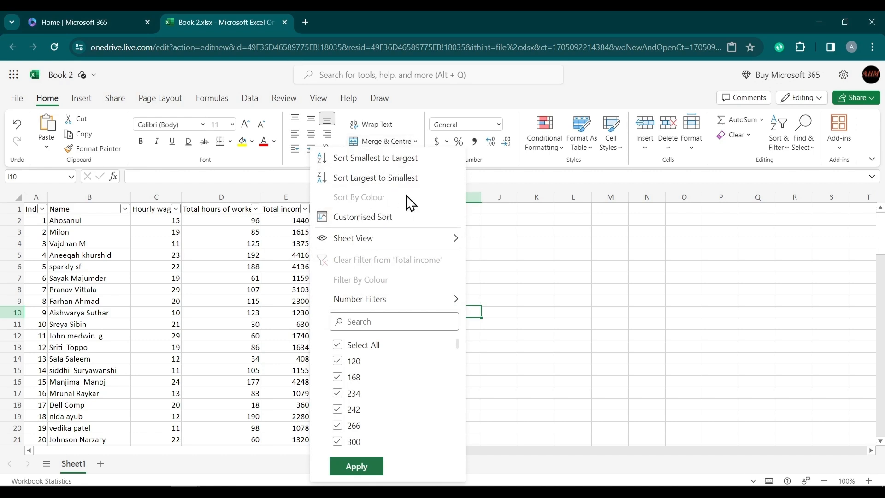
{"action": "left_click", "coordinate": [411, 159]}
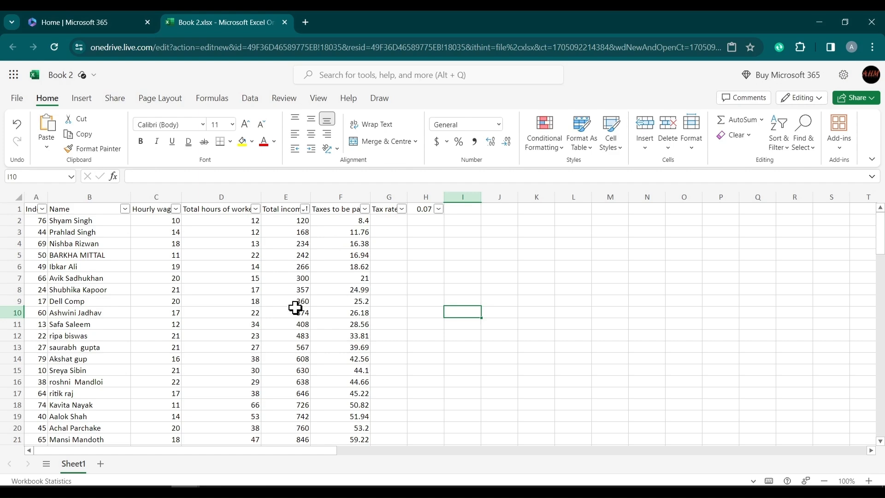
{"action": "scroll", "coordinate": [294, 306], "scroll_direction": "down", "scroll_amount": 8}
{"action": "scroll", "coordinate": [295, 308], "scroll_direction": "up", "scroll_amount": 8}
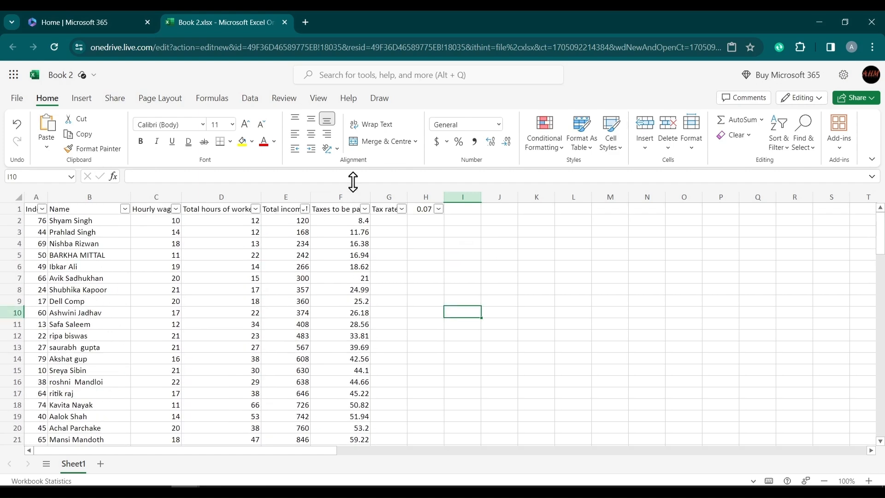
{"action": "left_click", "coordinate": [306, 210]}
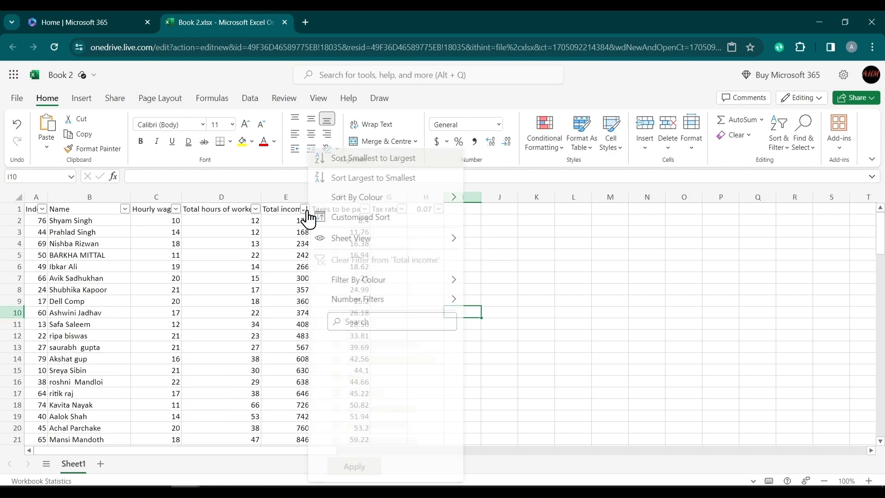
{"action": "left_click", "coordinate": [381, 183]}
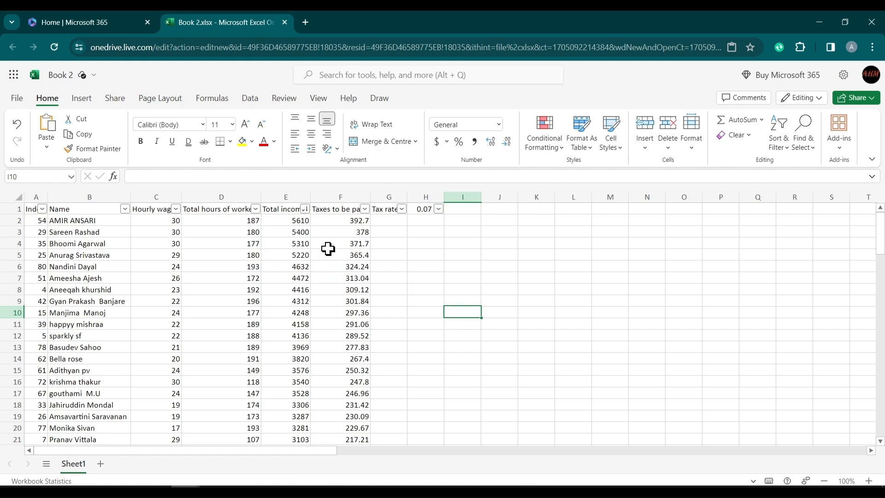
Filter the Total income column with a number filter showing only the top 10 items
{"action": "left_click", "coordinate": [305, 210]}
{"action": "mouse_move", "coordinate": [377, 302]}
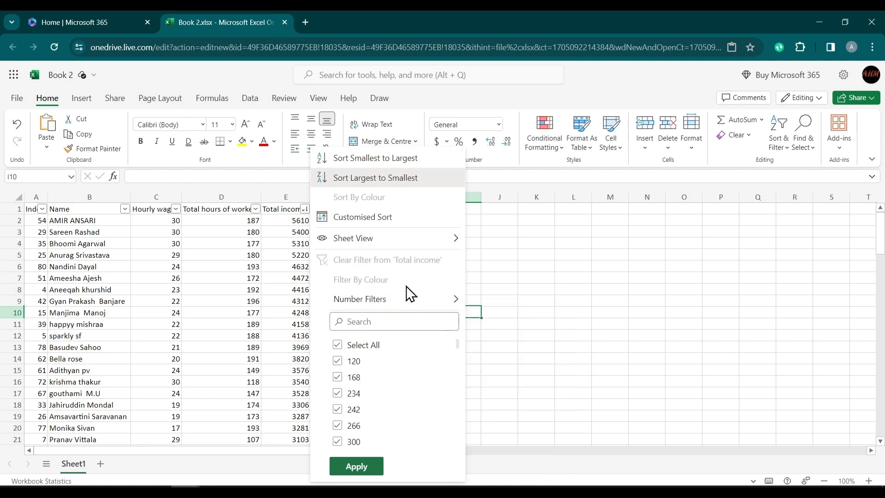
{"action": "mouse_move", "coordinate": [450, 308]}
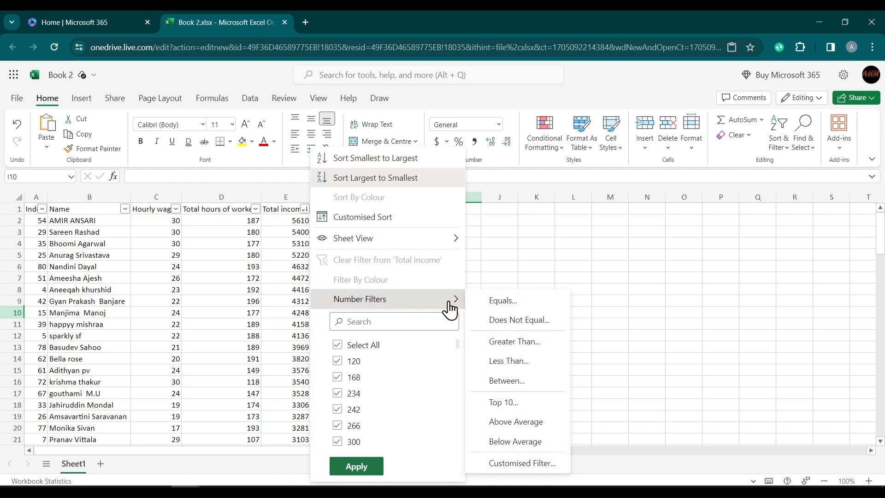
{"action": "left_click", "coordinate": [526, 402]}
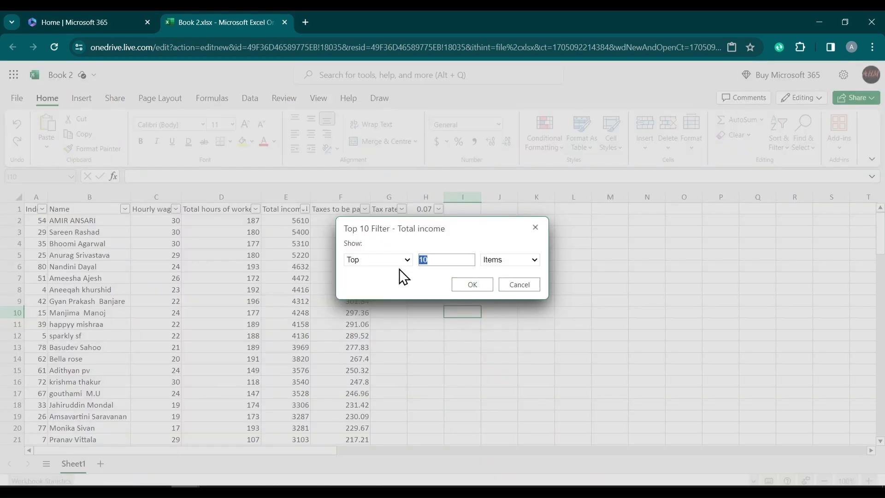
{"action": "left_click", "coordinate": [504, 265]}
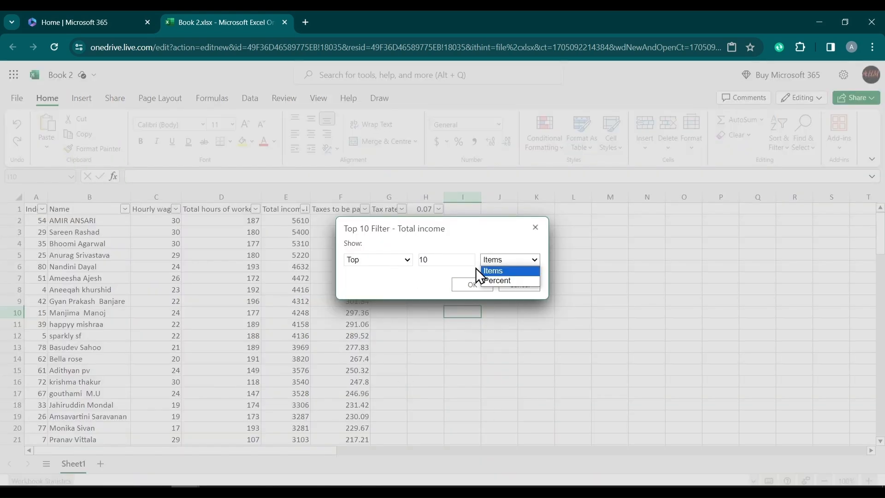
{"action": "left_click", "coordinate": [485, 245]}
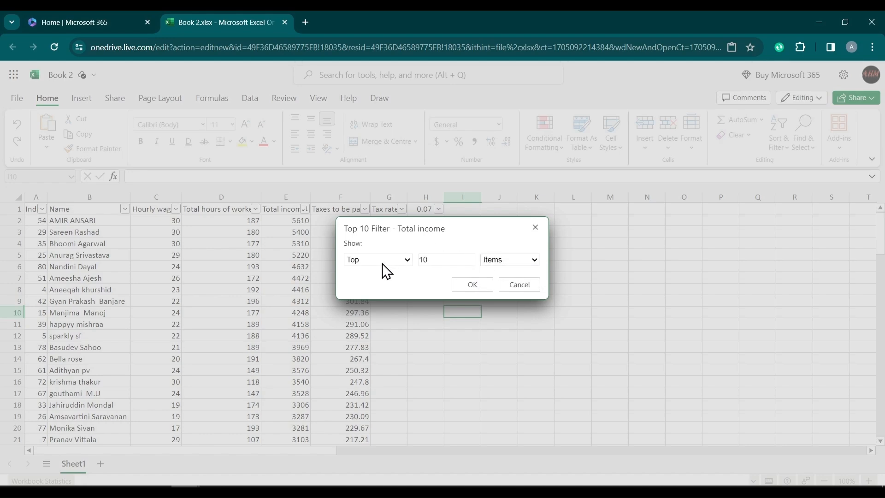
{"action": "left_click", "coordinate": [472, 285]}
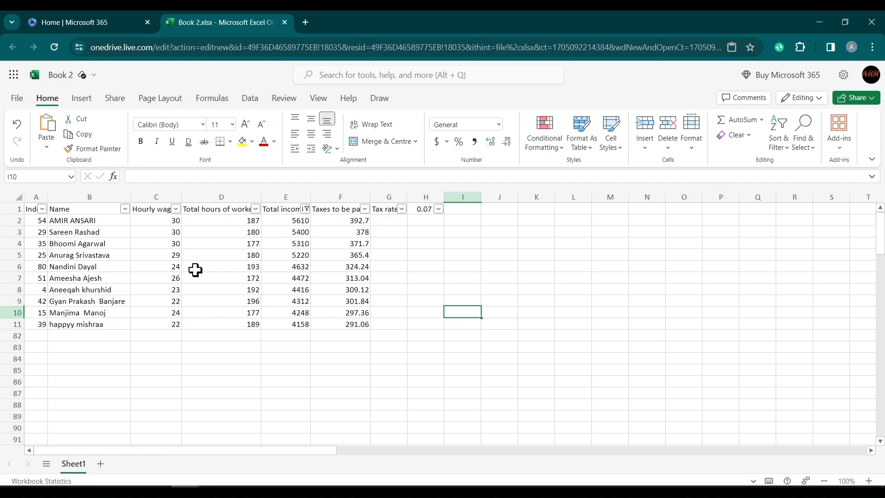
Check the number filter applied to the Total income column and clear it so all rows are listed
{"action": "left_click", "coordinate": [306, 209]}
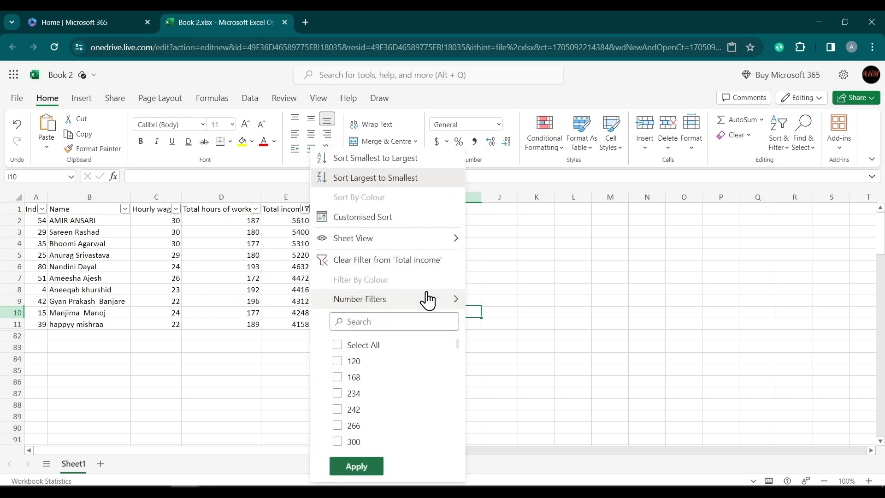
{"action": "mouse_move", "coordinate": [428, 300]}
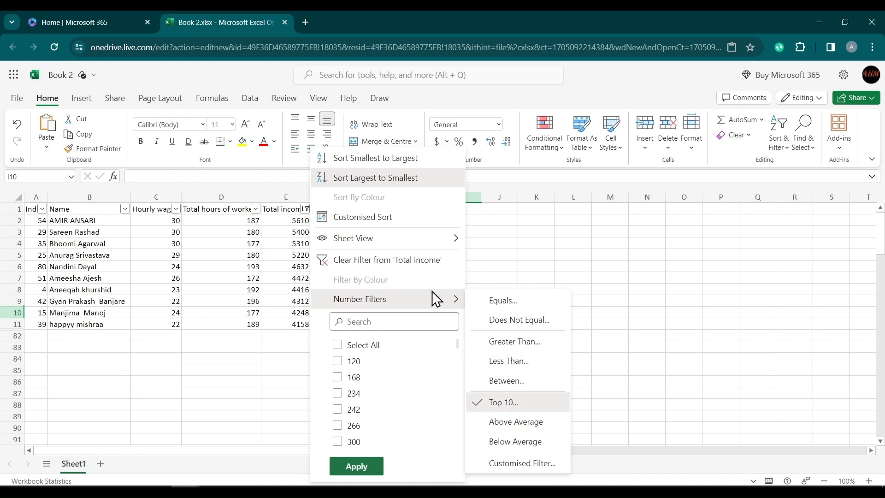
{"action": "left_click", "coordinate": [264, 367]}
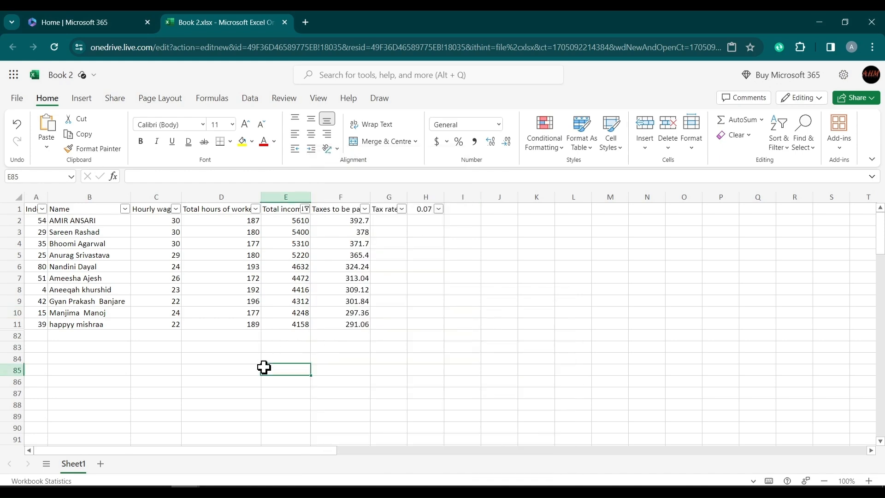
{"action": "left_click", "coordinate": [305, 210]}
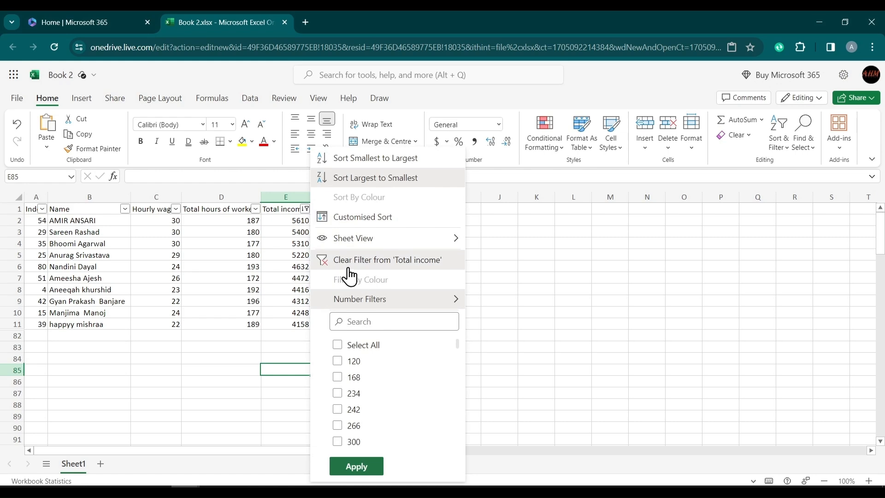
{"action": "left_click", "coordinate": [392, 261]}
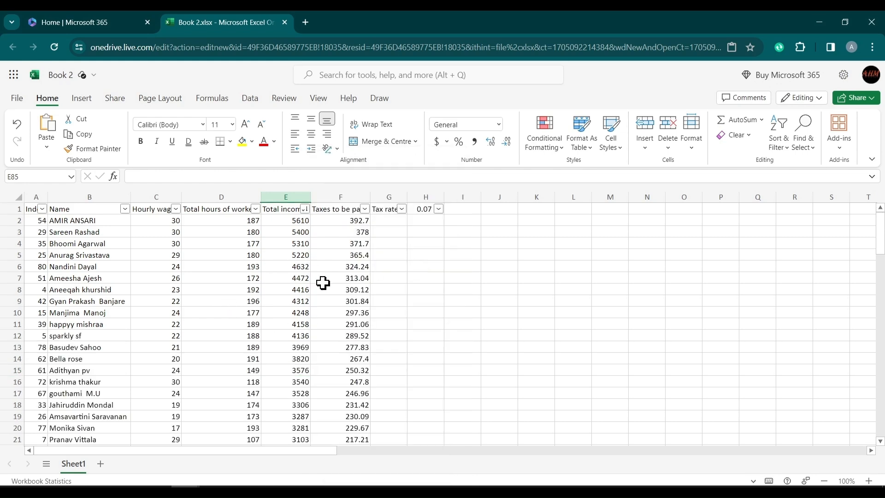
Sort the rows by Total income from largest to smallest and remove the filter controls from heading row 1
{"action": "left_click", "coordinate": [305, 210]}
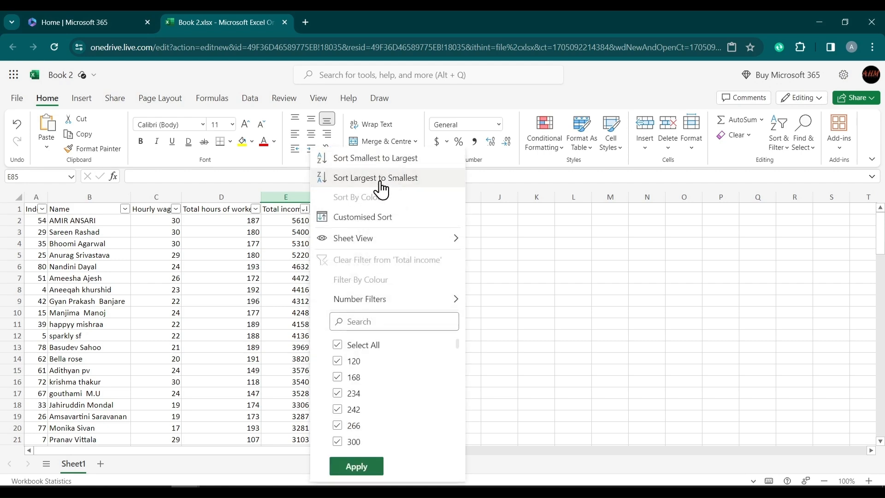
{"action": "left_click", "coordinate": [395, 184]}
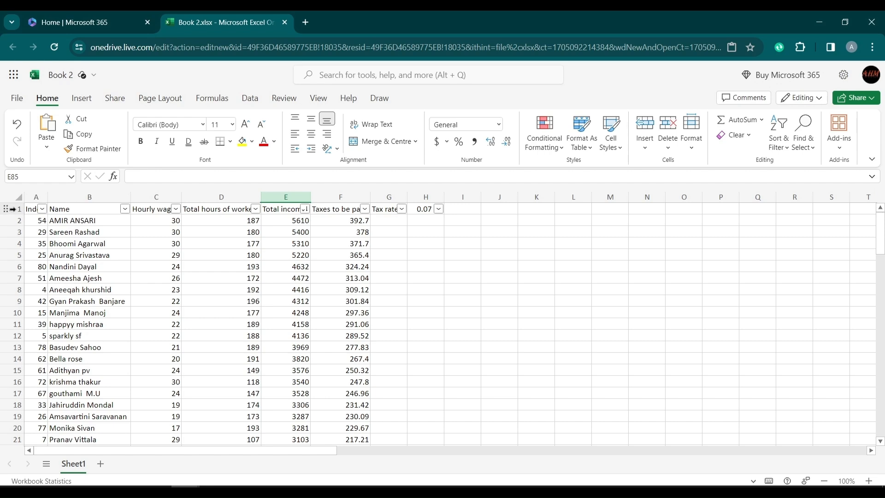
{"action": "left_click", "coordinate": [12, 209]}
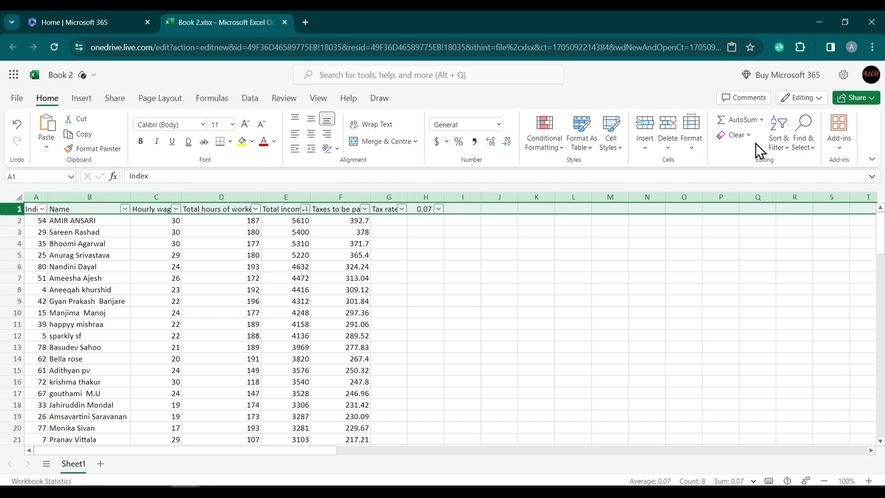
{"action": "left_click", "coordinate": [779, 147]}
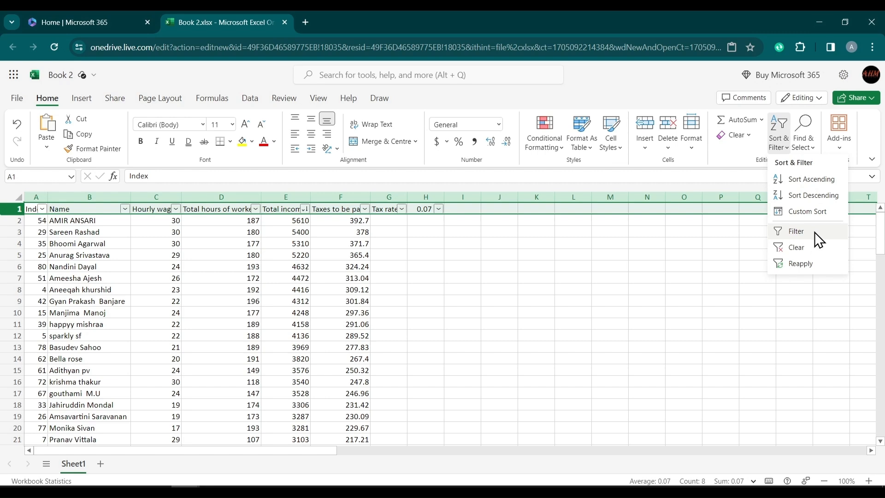
{"action": "left_click", "coordinate": [808, 234]}
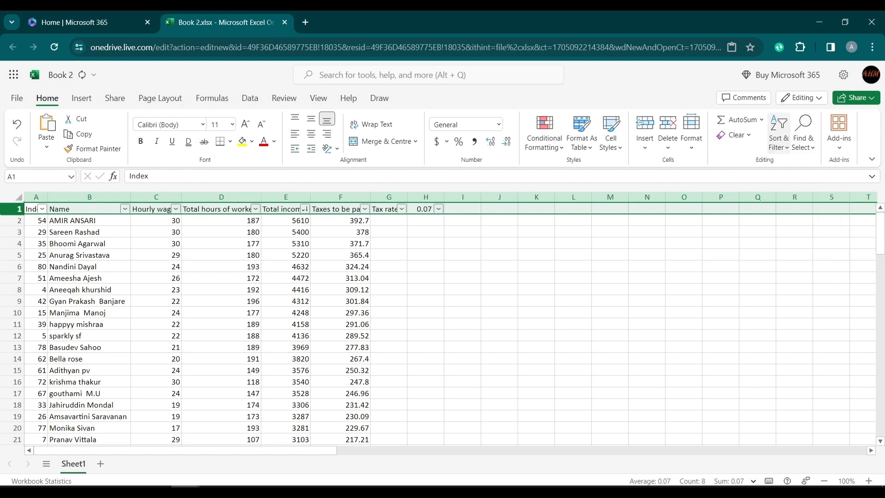
{"action": "left_click", "coordinate": [479, 262]}
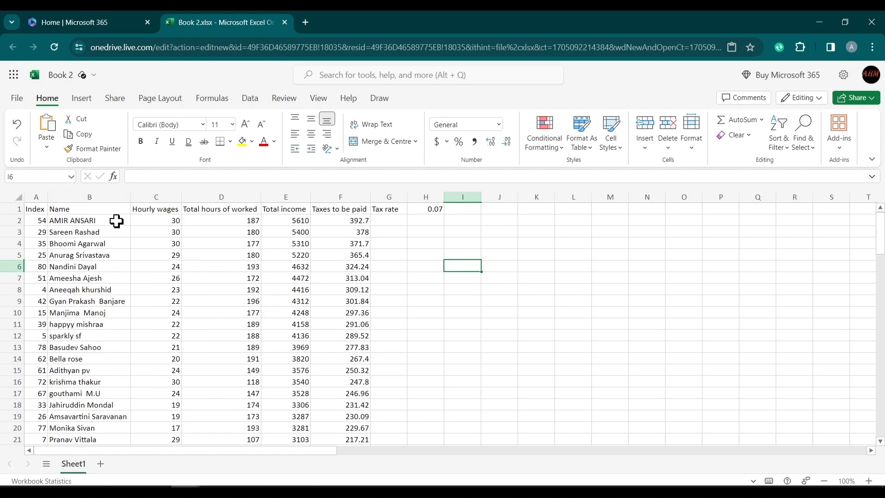
{"action": "scroll", "coordinate": [79, 291], "scroll_direction": "down", "scroll_amount": 6}
{"action": "scroll", "coordinate": [79, 291], "scroll_direction": "up", "scroll_amount": 5}
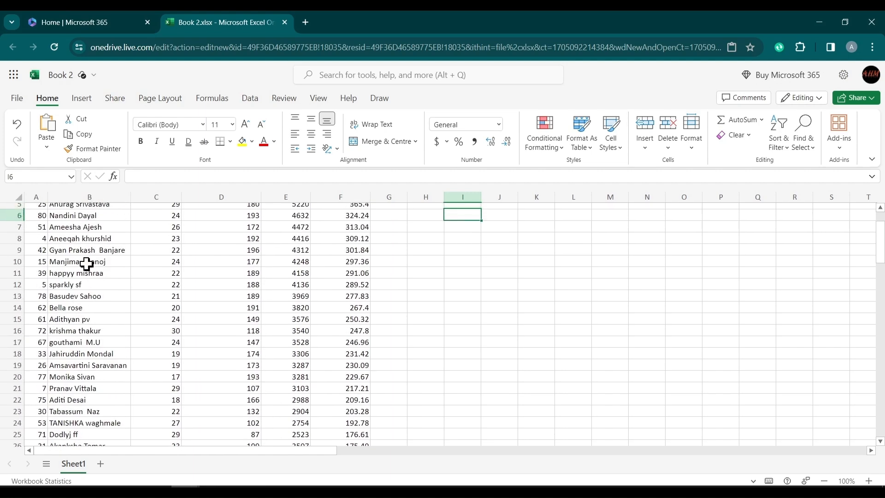
Find all cells containing the employee name recorded with index 1, look at the match in its row, and close the search
{"action": "scroll", "coordinate": [87, 263], "scroll_direction": "up", "scroll_amount": 2}
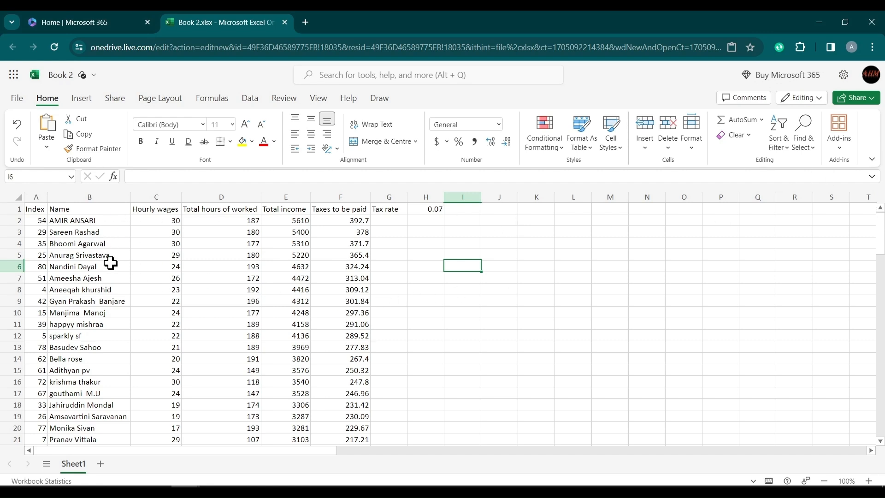
{"action": "left_click", "coordinate": [91, 207]}
{"action": "left_click", "coordinate": [95, 193]}
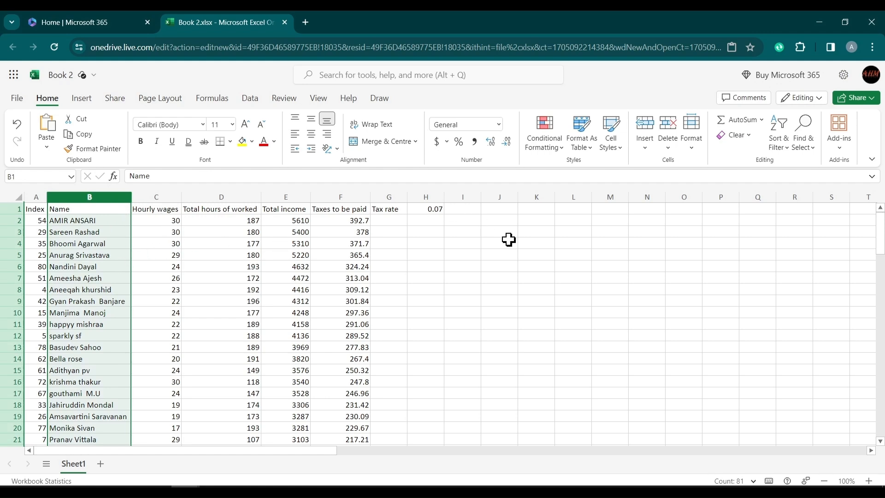
{"action": "left_click", "coordinate": [557, 288]}
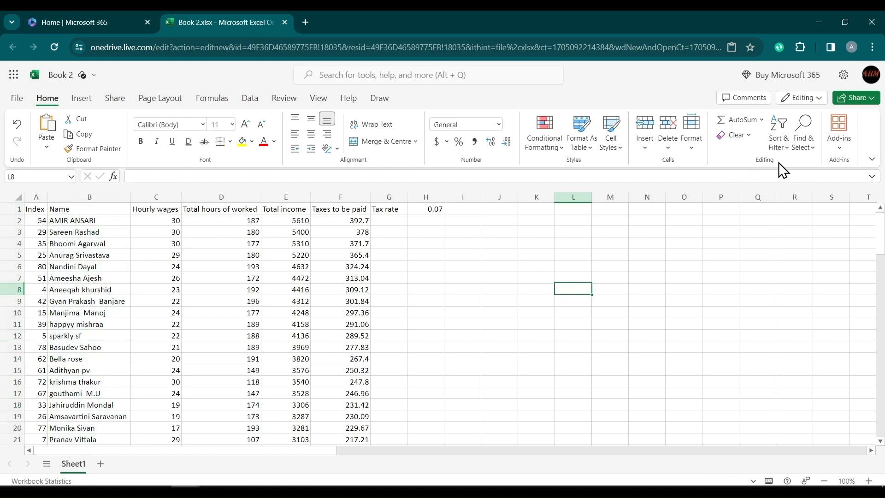
{"action": "left_click", "coordinate": [815, 152]}
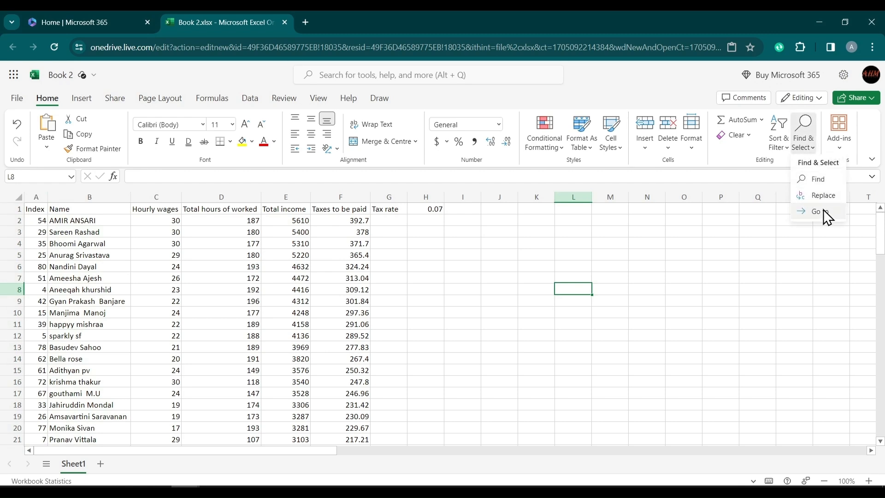
{"action": "left_click", "coordinate": [824, 178]}
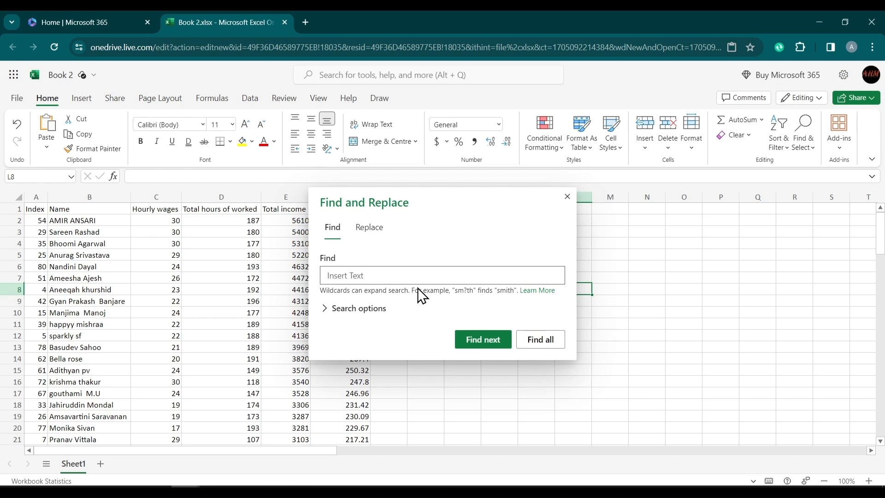
{"action": "type", "text": "Ahosanul"}
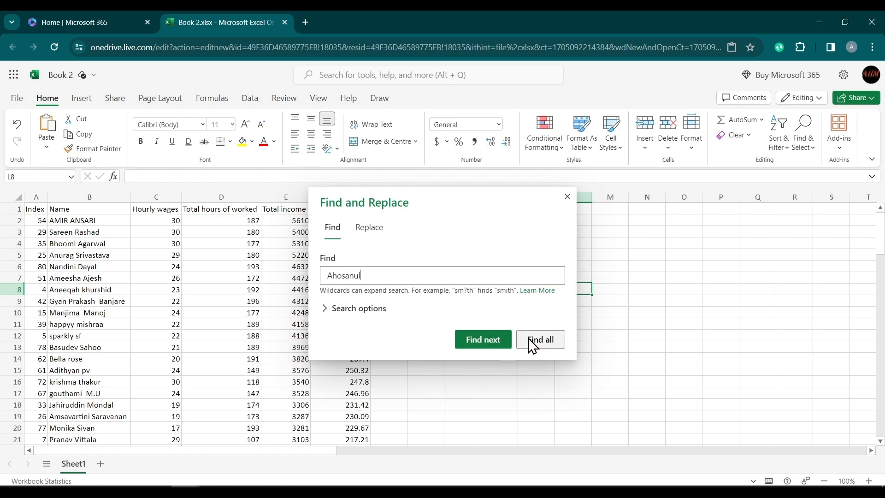
{"action": "left_click", "coordinate": [541, 339]}
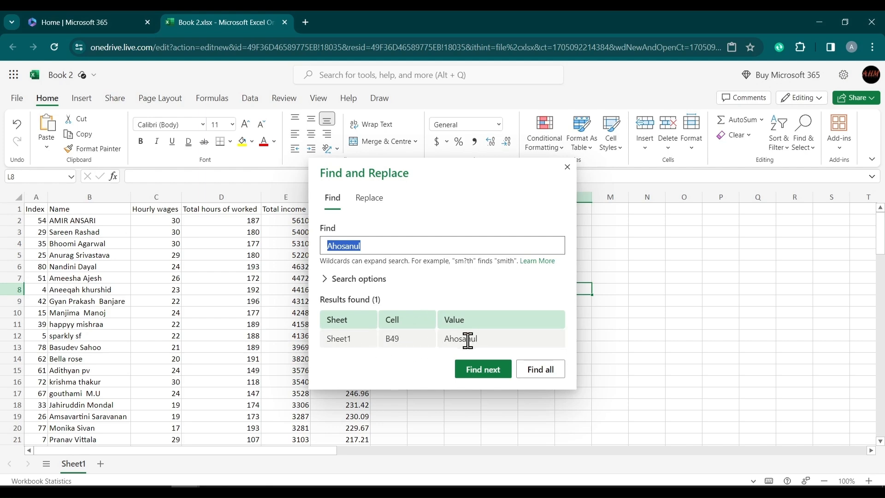
{"action": "scroll", "coordinate": [156, 365], "scroll_direction": "down", "scroll_amount": 10}
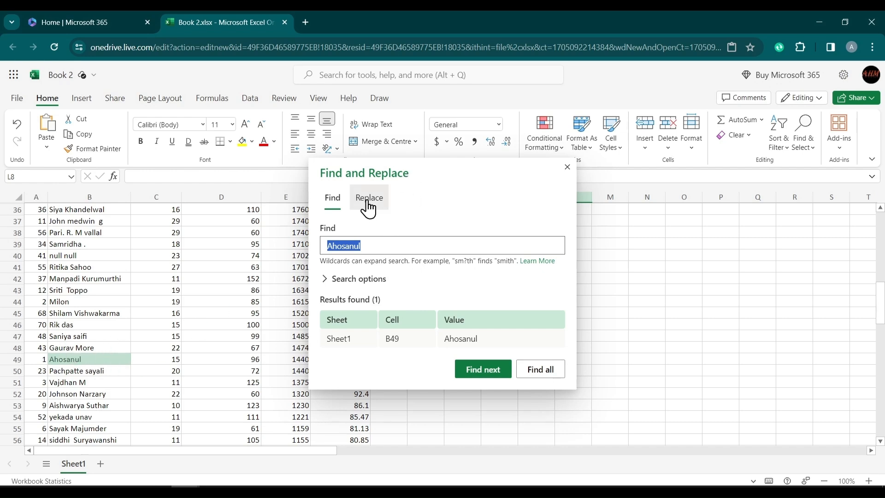
{"action": "left_click", "coordinate": [566, 179]}
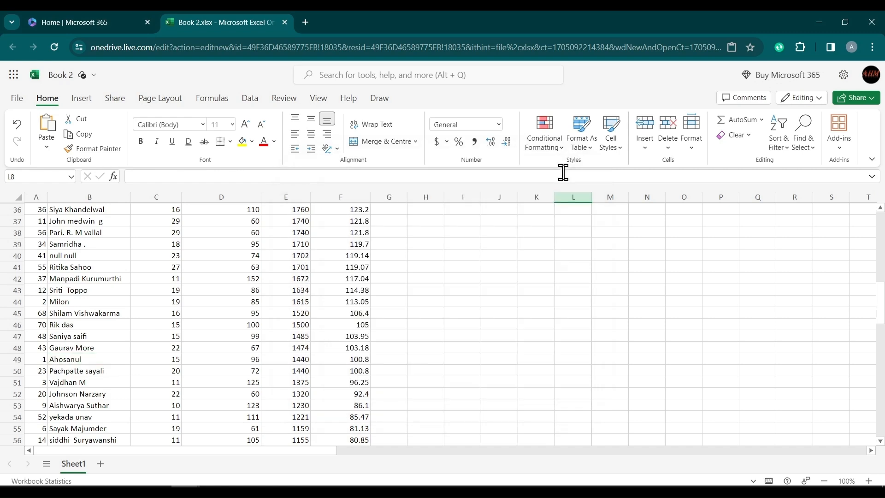
Replace the index 1 employee's name with the name used for index 2, and check the changed cell B49
{"action": "left_click", "coordinate": [805, 150]}
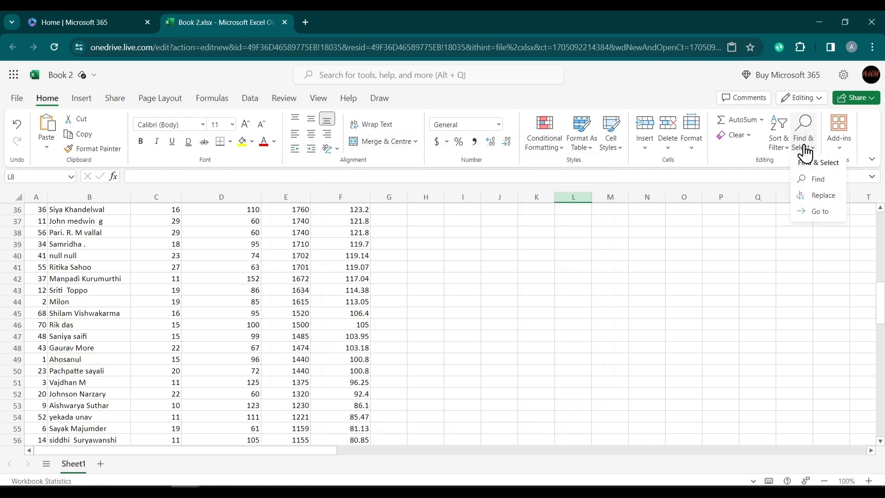
{"action": "left_click", "coordinate": [821, 196]}
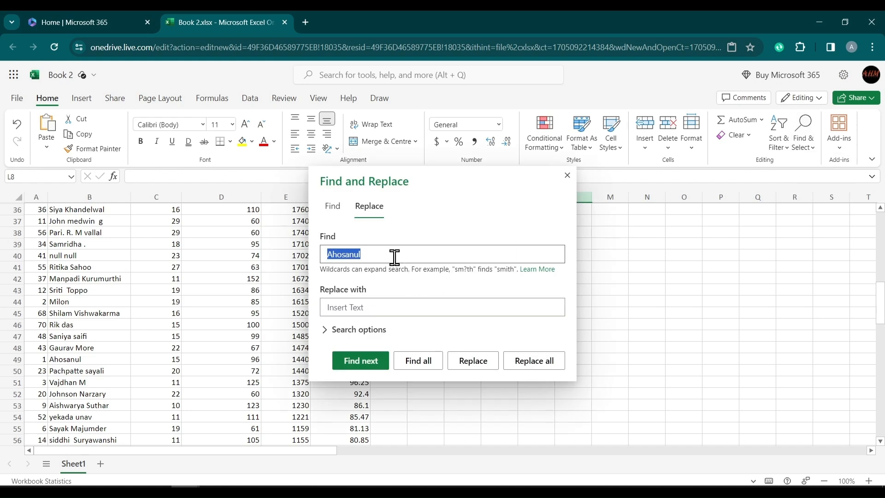
{"action": "left_click", "coordinate": [395, 308]}
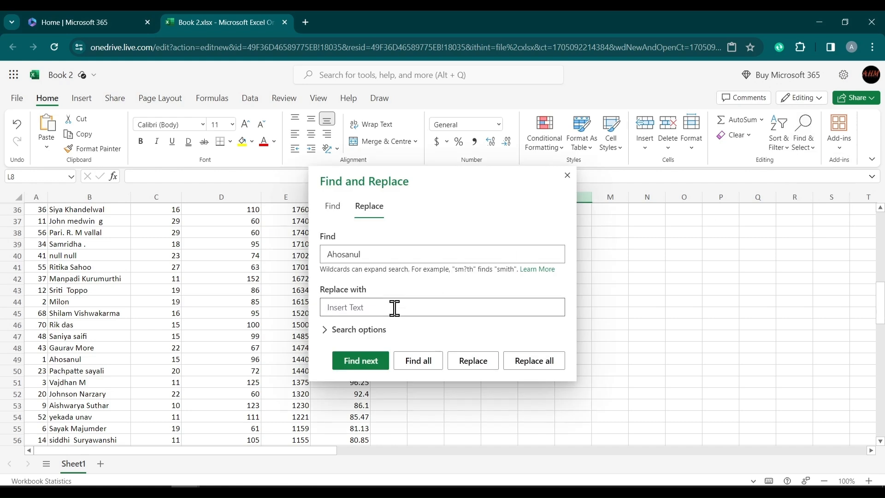
{"action": "type", "text": "Milon"}
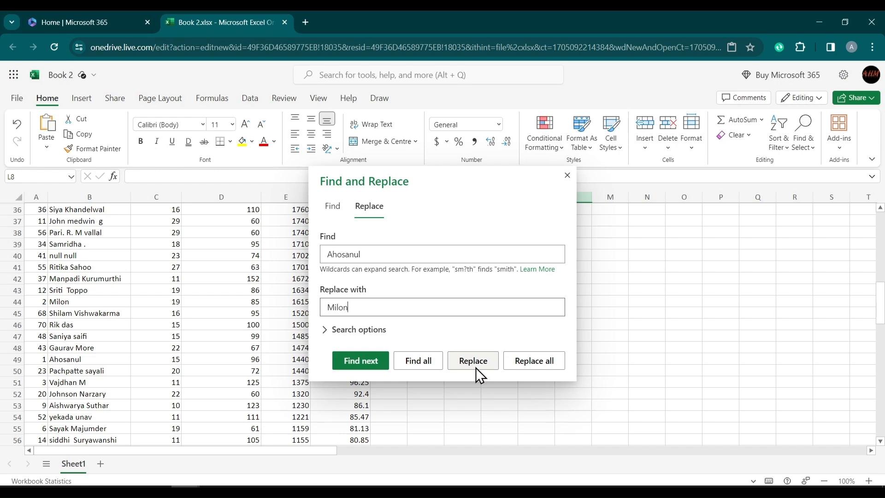
{"action": "left_click", "coordinate": [511, 363]}
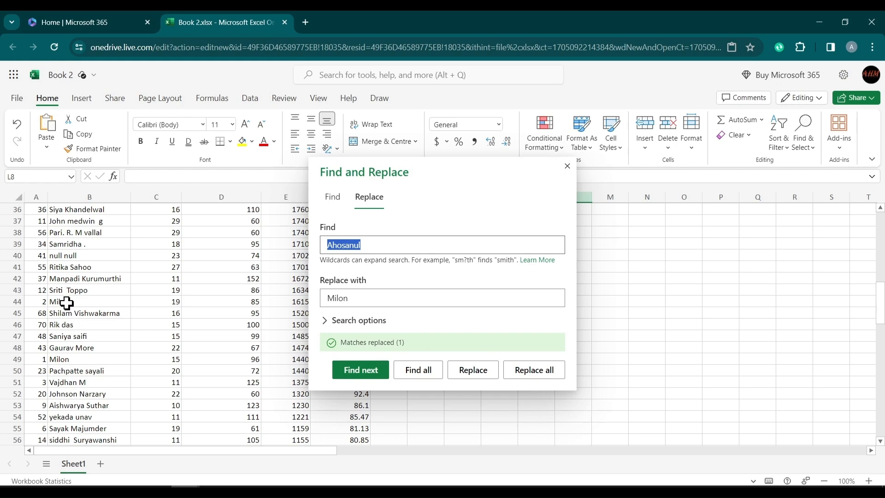
{"action": "left_click", "coordinate": [76, 360]}
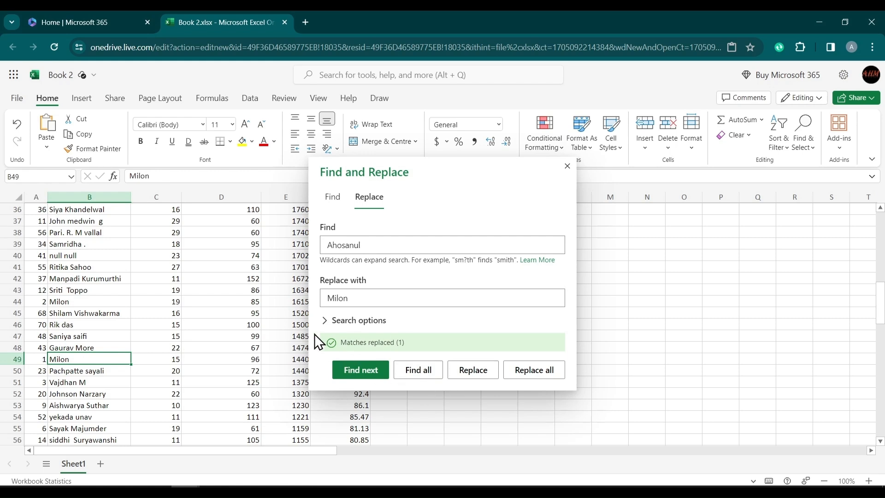
{"action": "left_click", "coordinate": [567, 167]}
{"action": "left_click", "coordinate": [258, 339]}
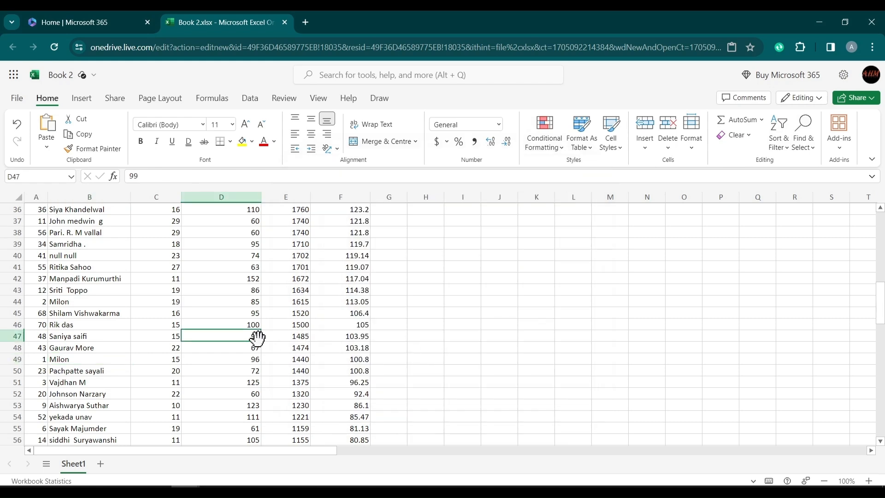
Restore the employee's original name in cell B49
{"action": "left_click", "coordinate": [90, 359]}
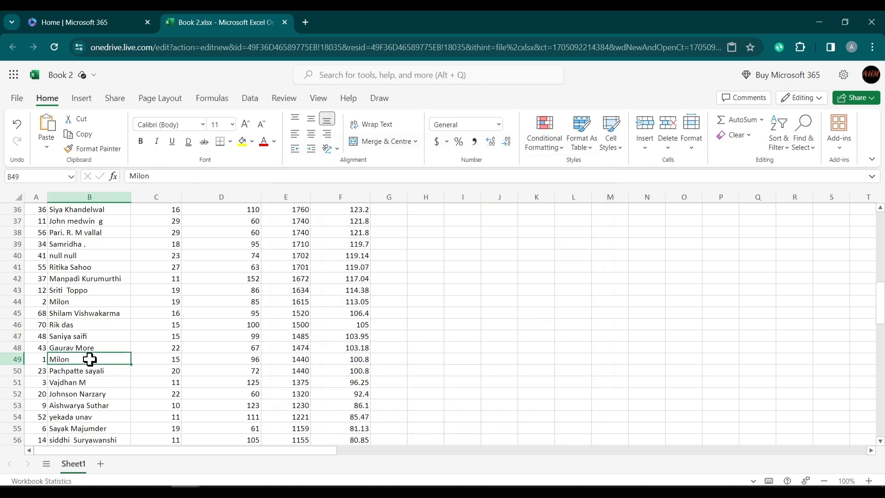
{"action": "double_click", "coordinate": [90, 359]}
{"action": "type", "text": "Ahosanul"}
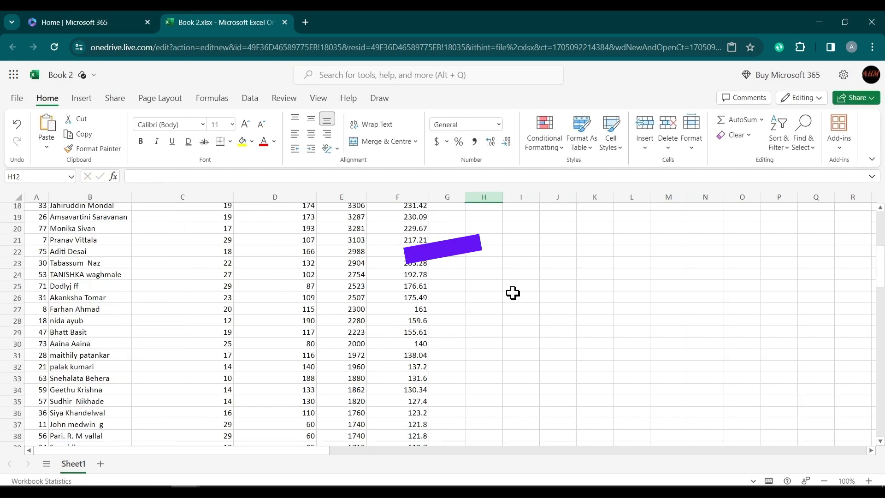
Look through the employee rows and the summary labels from Total to Count of Employee, selecting the Total cell D84
{"action": "scroll", "coordinate": [475, 300], "scroll_direction": "down", "scroll_amount": 10}
{"action": "scroll", "coordinate": [478, 300], "scroll_direction": "down", "scroll_amount": 7}
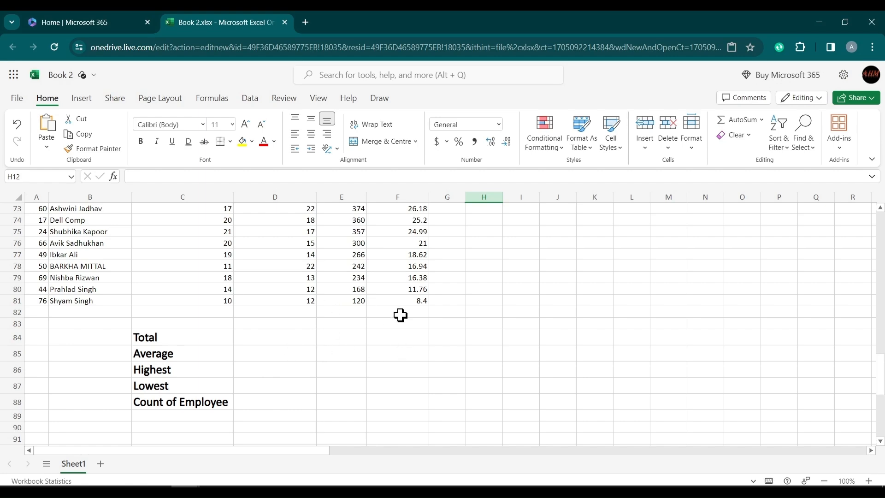
{"action": "scroll", "coordinate": [415, 336], "scroll_direction": "up", "scroll_amount": 5}
{"action": "scroll", "coordinate": [415, 335], "scroll_direction": "down", "scroll_amount": 10}
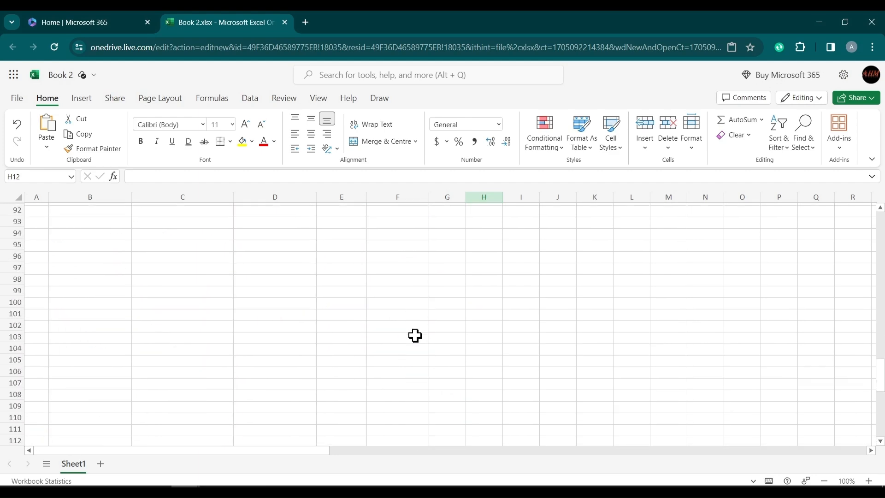
{"action": "scroll", "coordinate": [415, 335], "scroll_direction": "up", "scroll_amount": 6}
{"action": "left_click", "coordinate": [282, 317]}
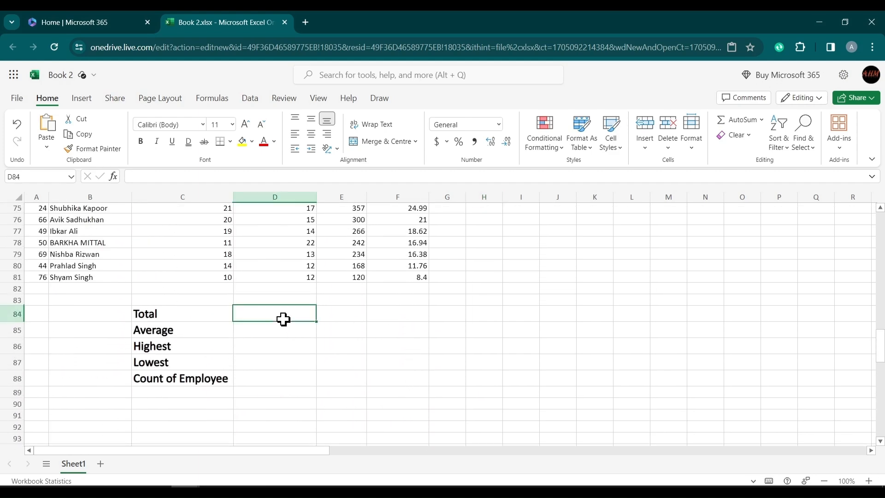
{"action": "scroll", "coordinate": [356, 310], "scroll_direction": "up", "scroll_amount": 5}
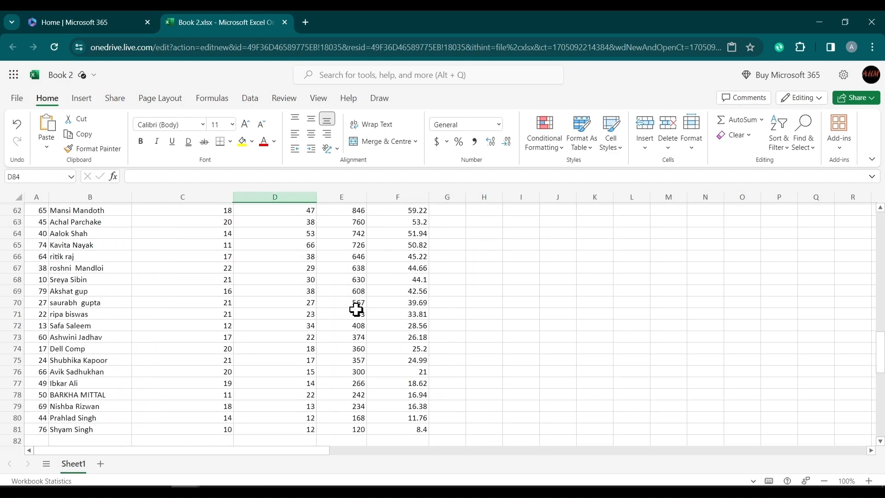
{"action": "scroll", "coordinate": [357, 310], "scroll_direction": "down", "scroll_amount": 2}
{"action": "scroll", "coordinate": [356, 310], "scroll_direction": "up", "scroll_amount": 6}
{"action": "scroll", "coordinate": [356, 310], "scroll_direction": "up", "scroll_amount": 12}
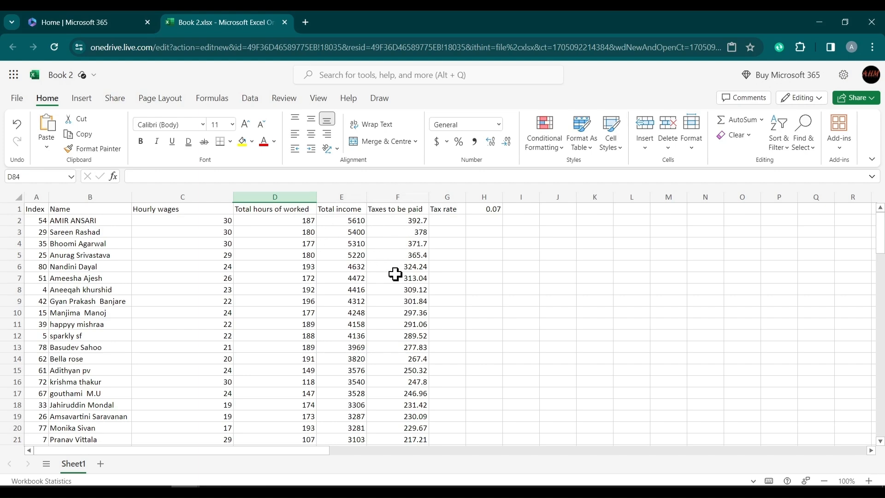
{"action": "scroll", "coordinate": [395, 273], "scroll_direction": "down", "scroll_amount": 20}
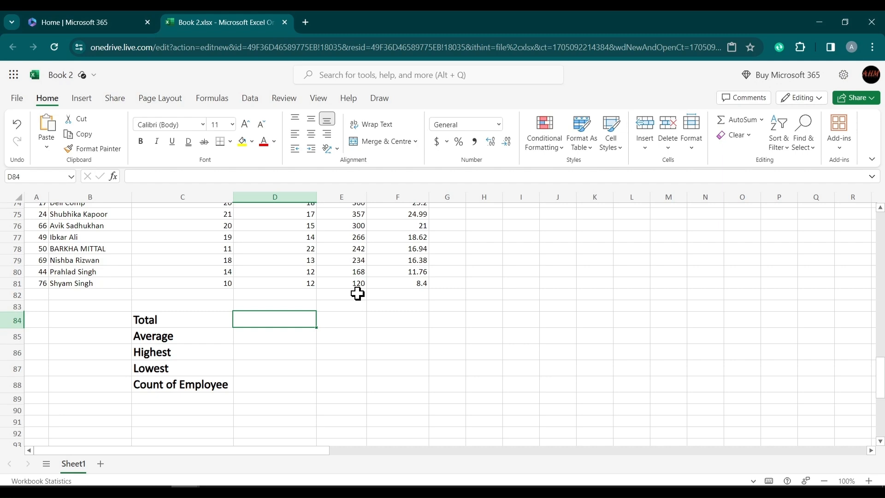
{"action": "left_click", "coordinate": [347, 178]}
{"action": "type", "text": "="}
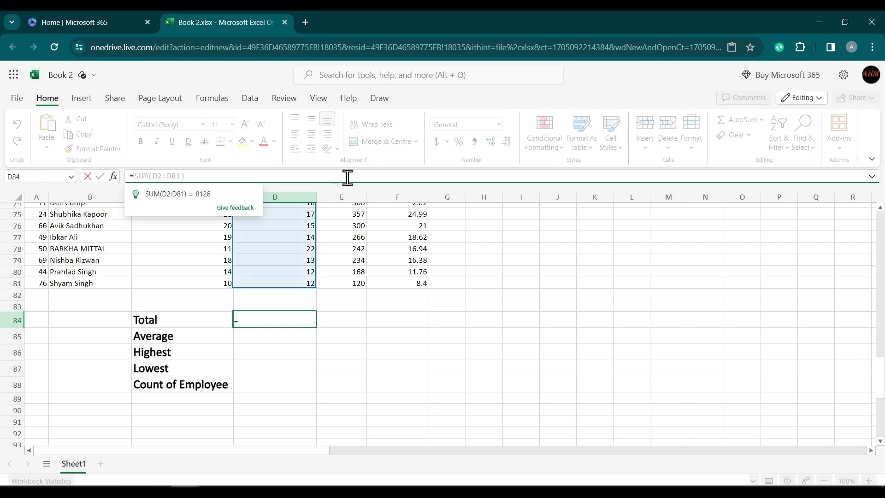
{"action": "type", "text": "S"}
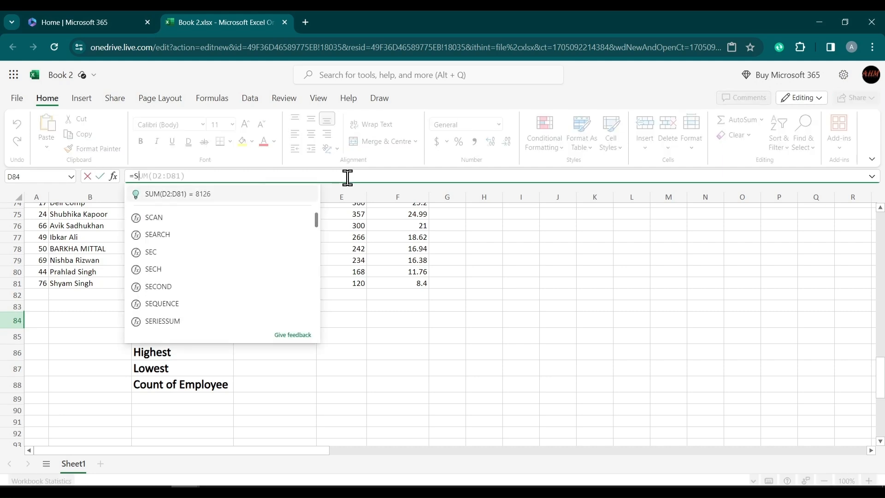
{"action": "key", "text": "BackSpace"}
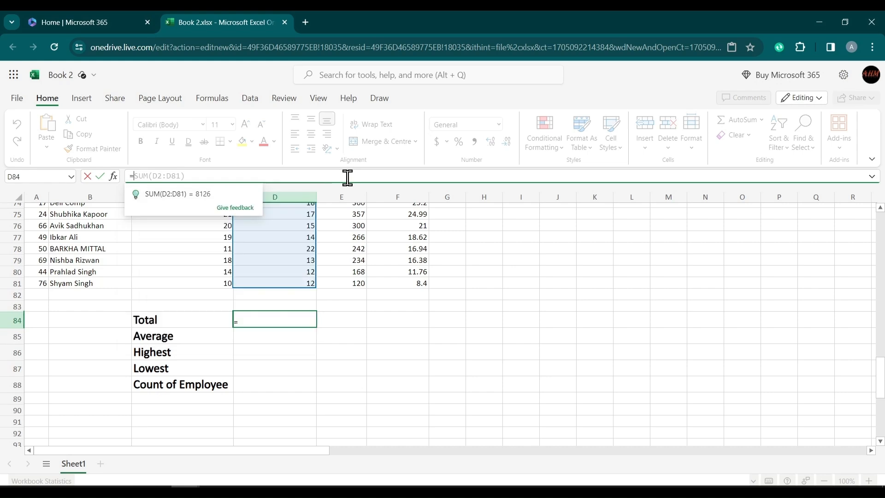
{"action": "key", "text": "Escape"}
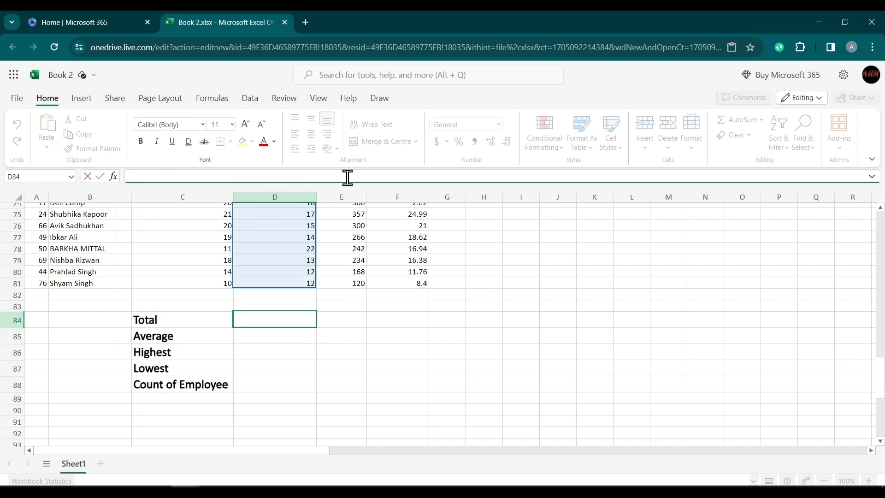
Enter the formula =SUM(D2:D81) in the Total cell D84 to add up the total hours worked
{"action": "type", "text": "= SUM"}
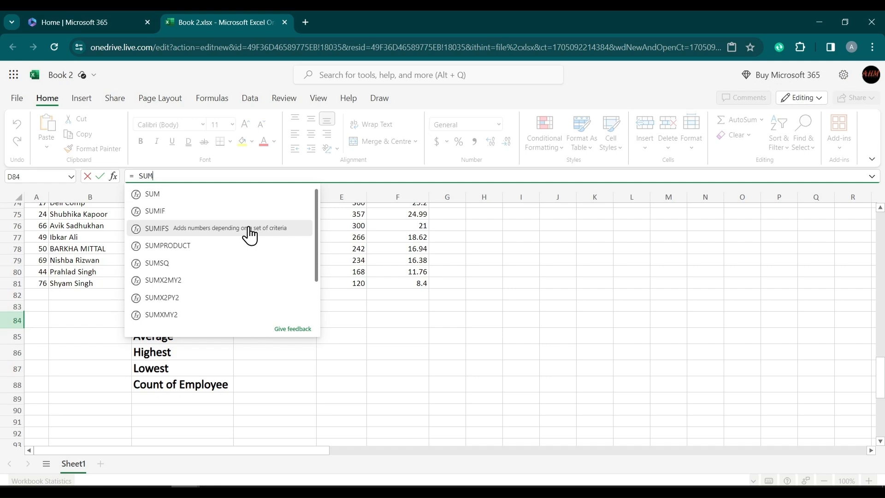
{"action": "type", "text": "("}
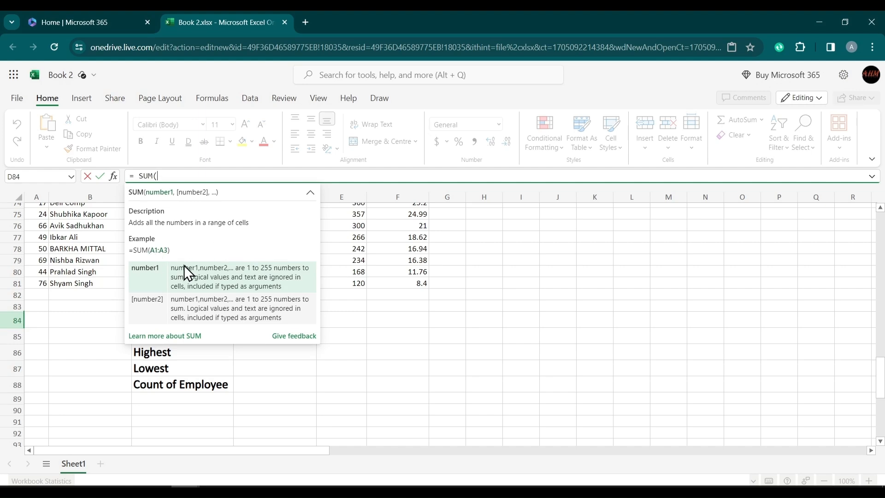
{"action": "scroll", "coordinate": [387, 300], "scroll_direction": "up", "scroll_amount": 15}
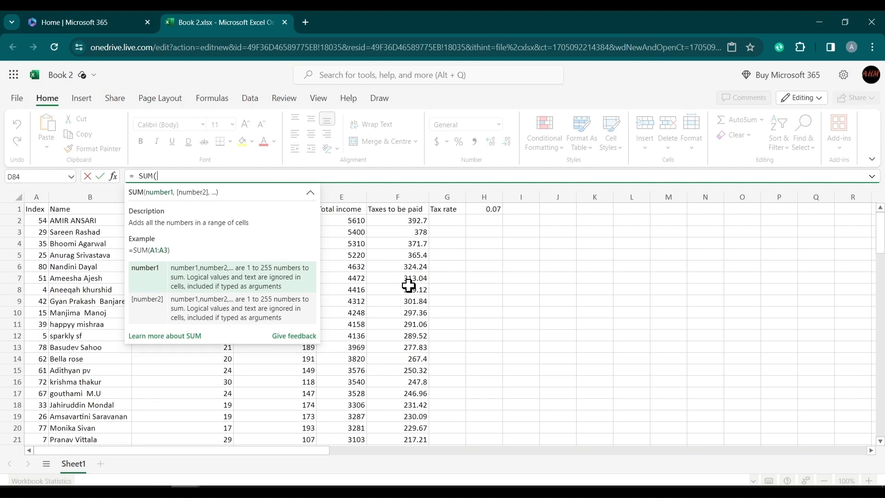
{"action": "left_click", "coordinate": [450, 266]}
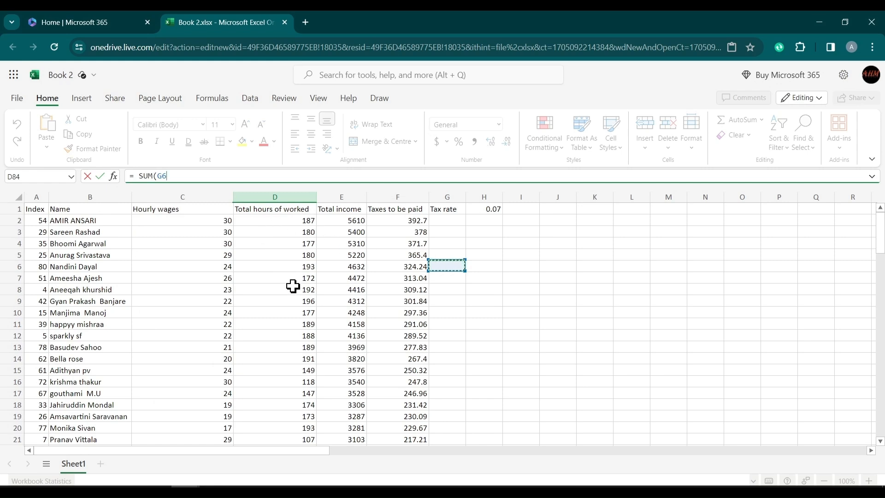
{"action": "scroll", "coordinate": [284, 262], "scroll_direction": "down", "scroll_amount": 1}
{"action": "scroll", "coordinate": [284, 262], "scroll_direction": "up", "scroll_amount": 1}
{"action": "left_click", "coordinate": [299, 222]}
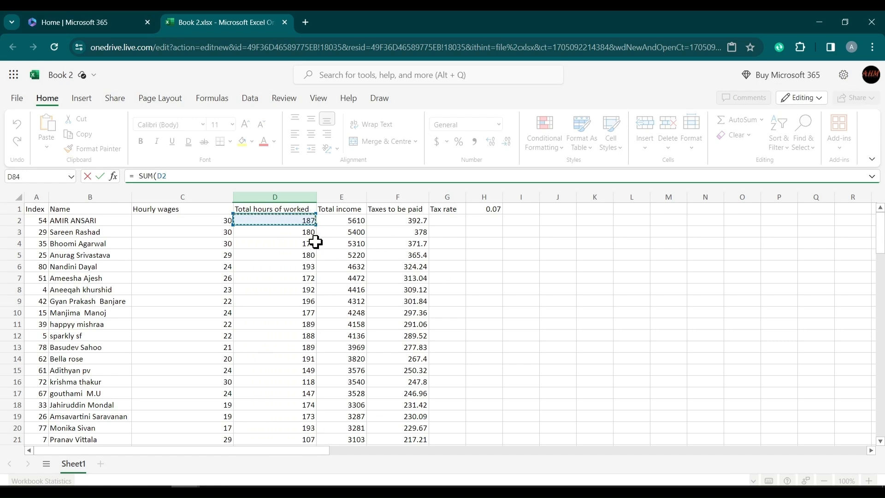
{"action": "left_click", "coordinate": [284, 268]}
{"action": "left_click", "coordinate": [294, 222]}
{"action": "key", "text": "ctrl+shift+Down"}
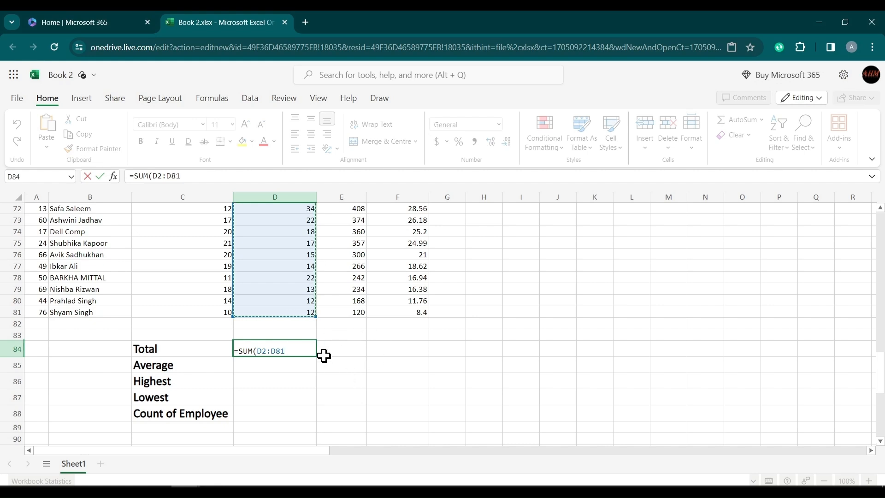
{"action": "type", "text": ")"}
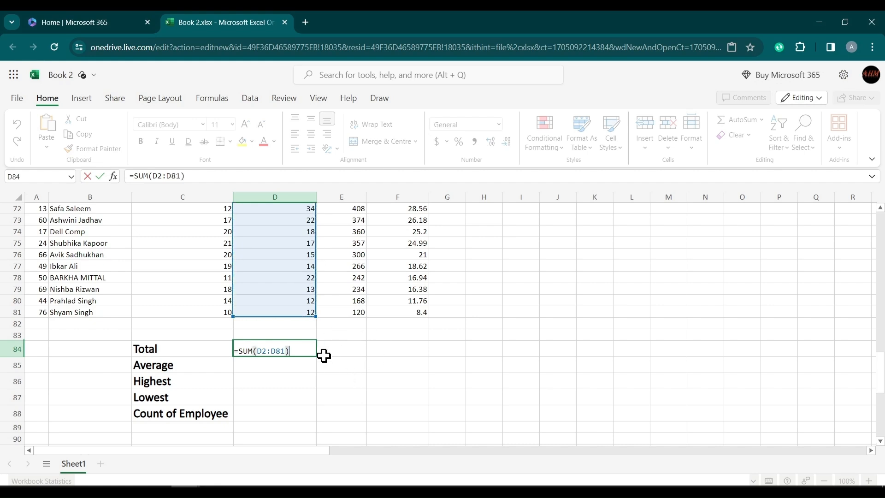
{"action": "key", "text": "Return"}
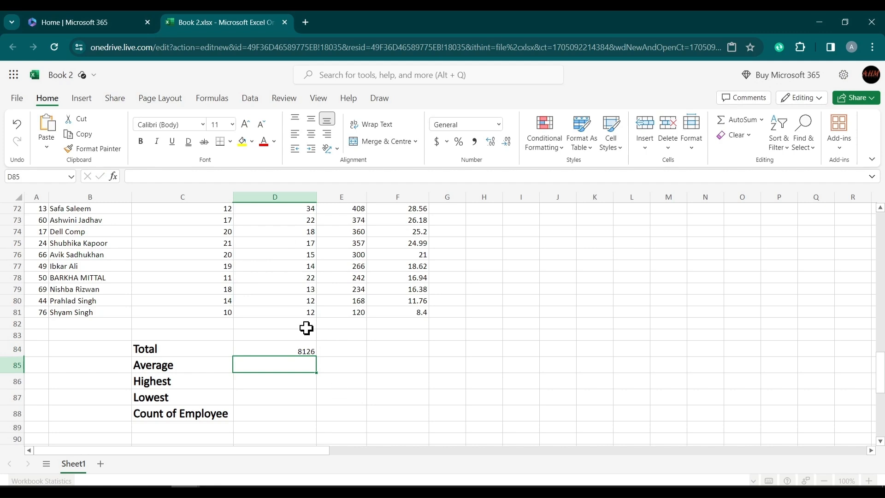
Fill the Total formula from D84 across to E84 and F84 for the income and tax columns
{"action": "scroll", "coordinate": [307, 328], "scroll_direction": "down", "scroll_amount": 1}
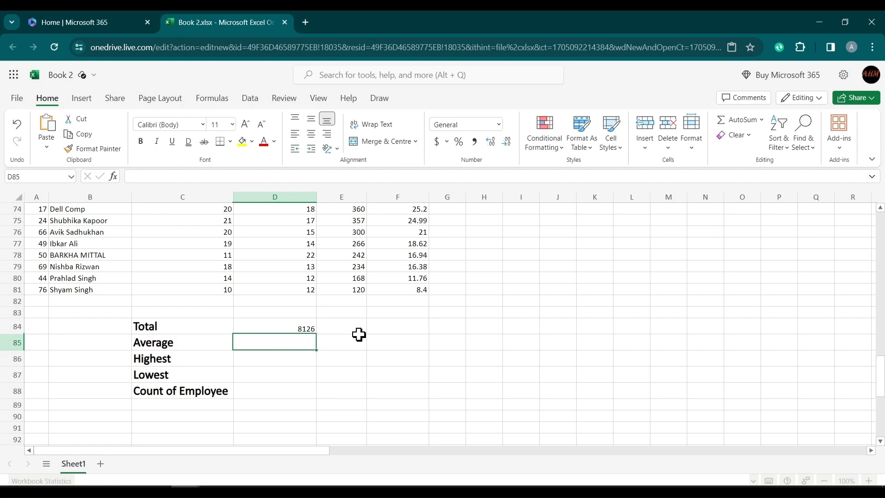
{"action": "left_click", "coordinate": [344, 332]}
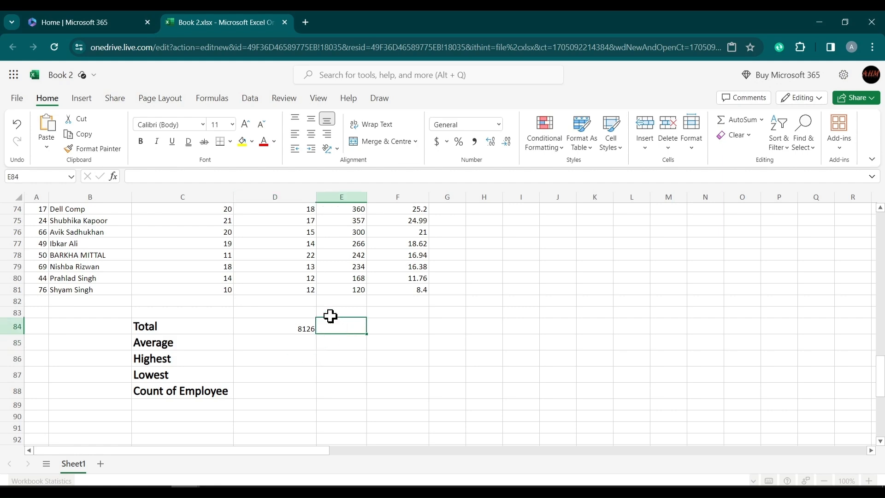
{"action": "left_click", "coordinate": [303, 329]}
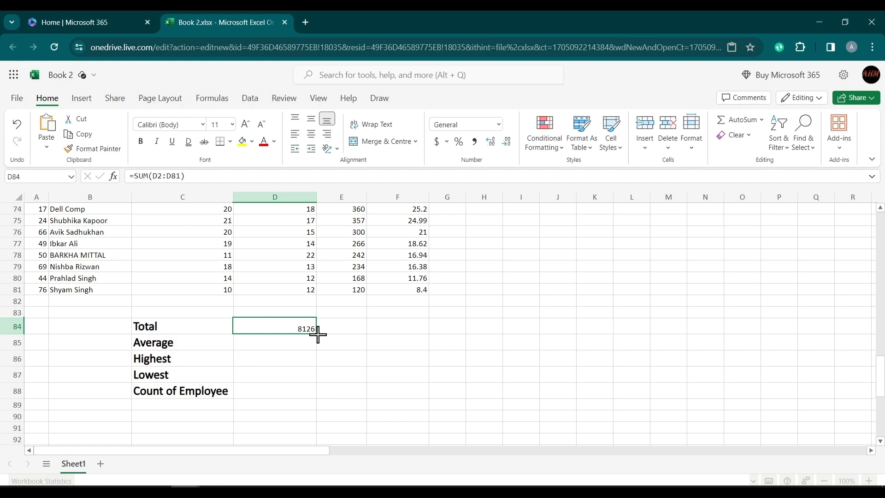
{"action": "left_click_drag", "start_coordinate": [317, 334], "coordinate": [407, 328]}
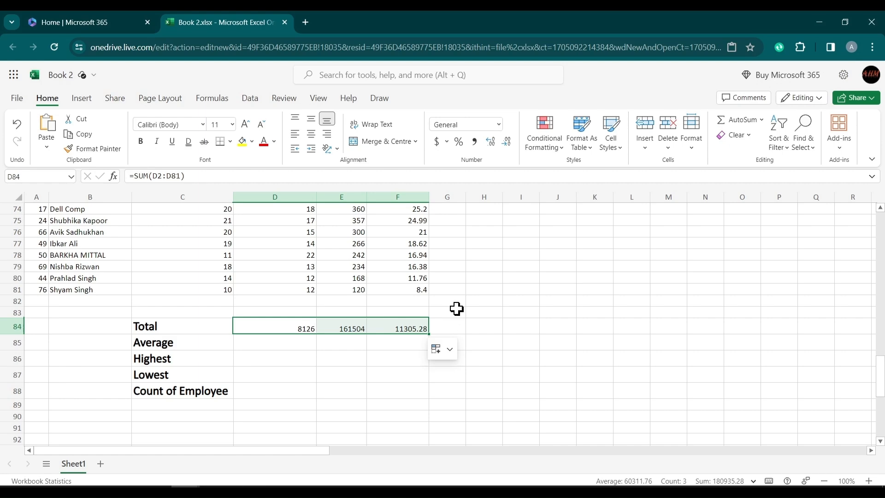
{"action": "scroll", "coordinate": [453, 324], "scroll_direction": "up", "scroll_amount": 20}
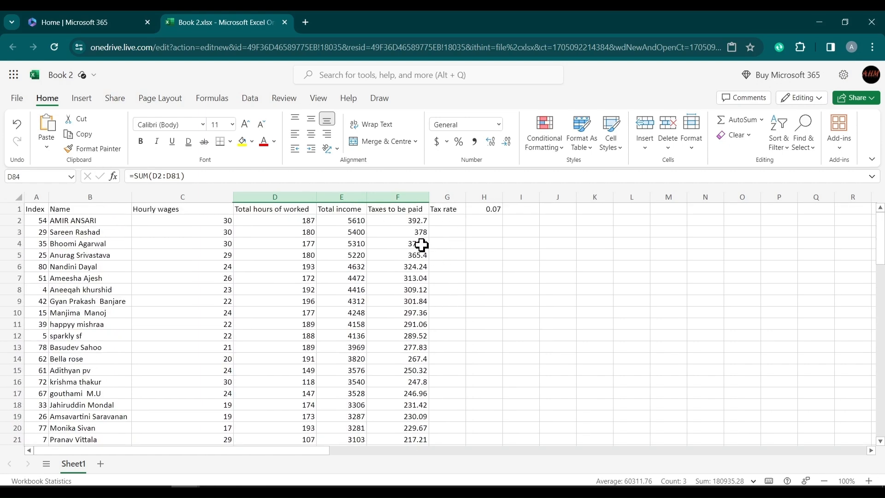
{"action": "scroll", "coordinate": [446, 279], "scroll_direction": "down", "scroll_amount": 20}
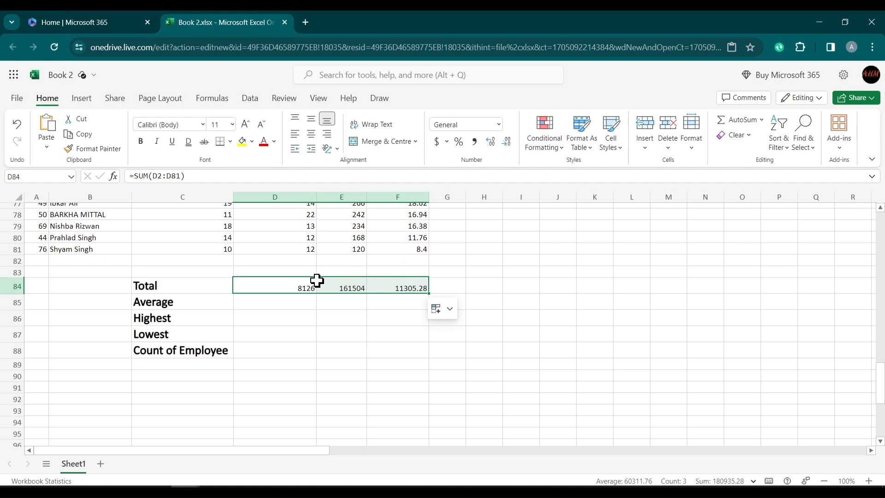
Enter the formula =AVERAGE(D2:D81) in the Average cell D85 for the total hours worked
{"action": "left_click", "coordinate": [271, 313]}
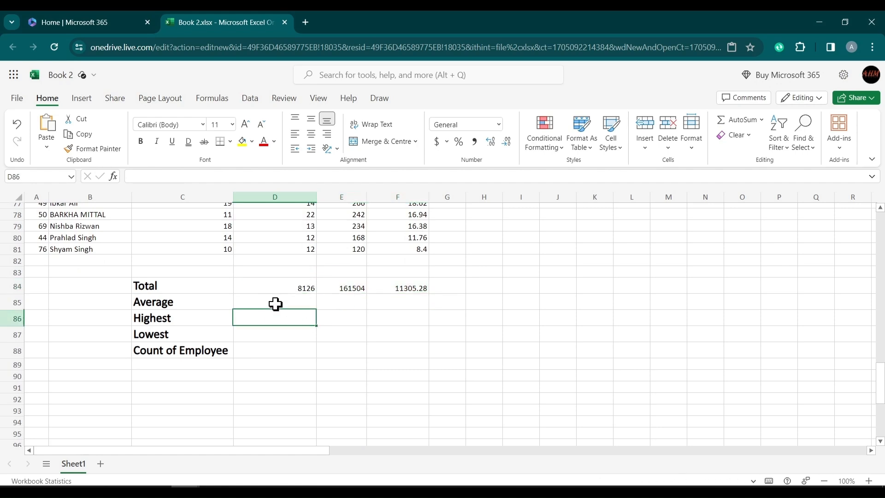
{"action": "left_click", "coordinate": [274, 306]}
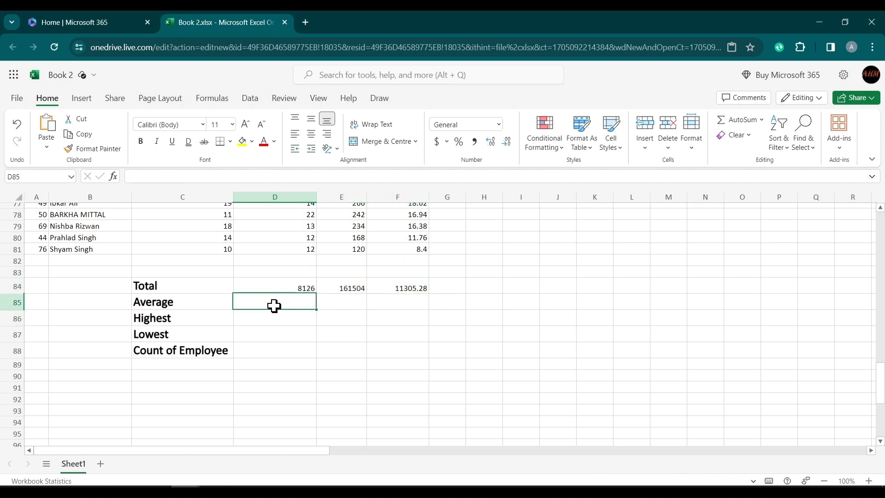
{"action": "type", "text": "="}
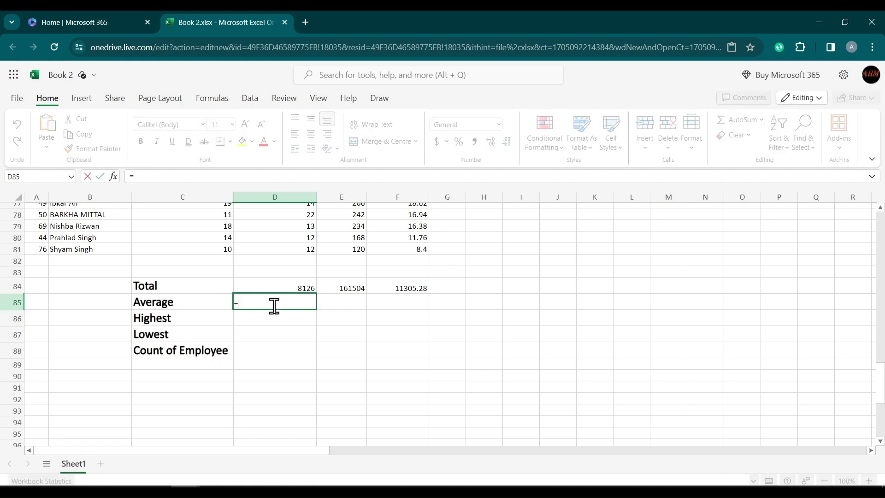
{"action": "type", "text": "Aver"}
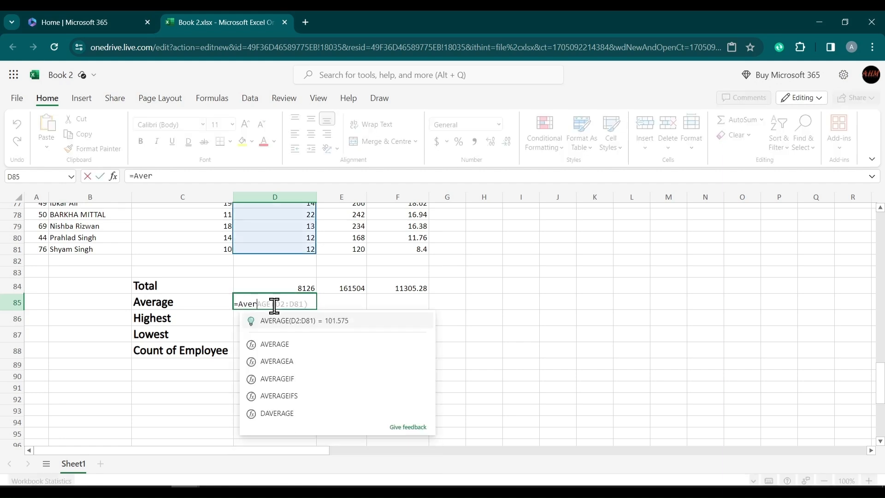
{"action": "key", "text": "Down"}
{"action": "key", "text": "Tab"}
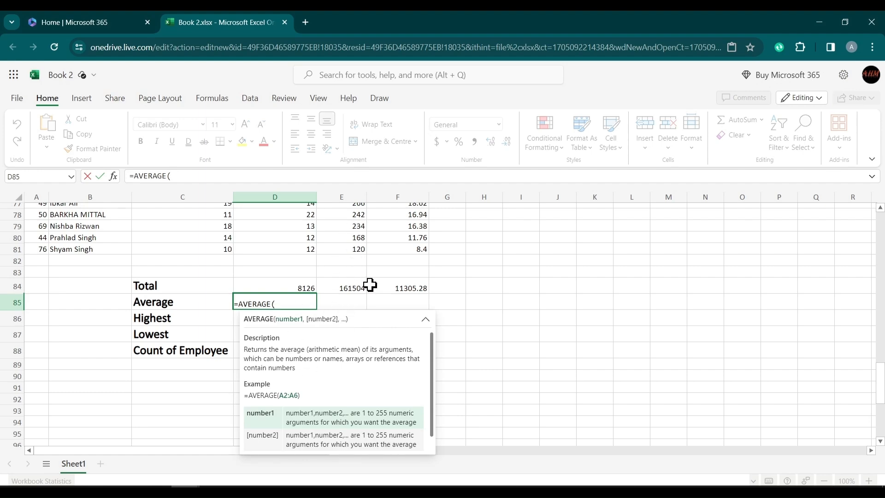
{"action": "scroll", "coordinate": [369, 284], "scroll_direction": "up", "scroll_amount": 20}
{"action": "scroll", "coordinate": [531, 293], "scroll_direction": "up", "scroll_amount": 3}
{"action": "left_click", "coordinate": [528, 299]}
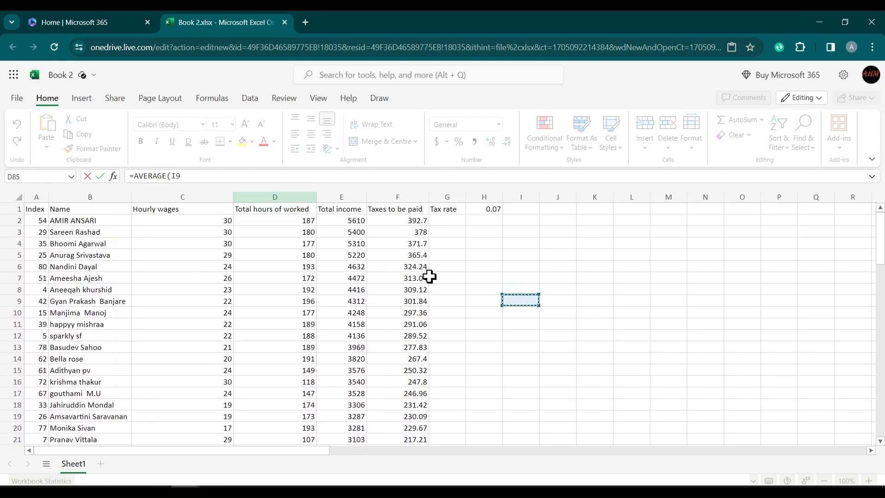
{"action": "left_click", "coordinate": [293, 222]}
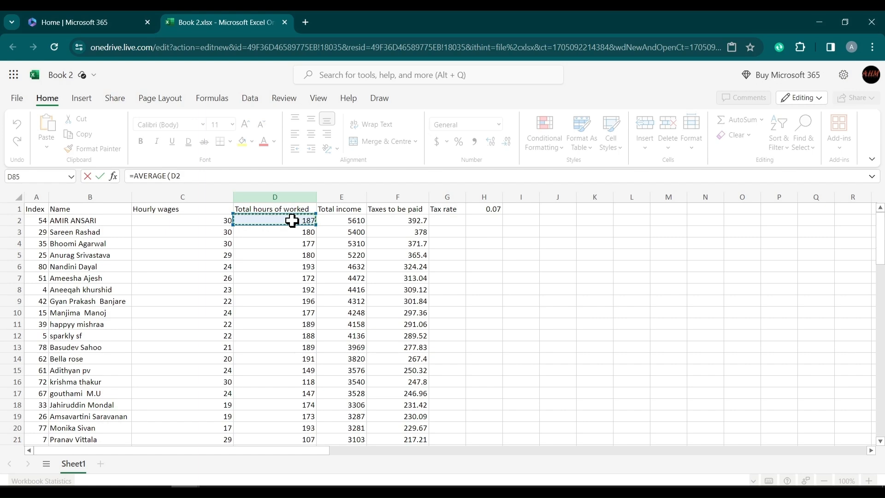
{"action": "key", "text": "ctrl+shift+Down"}
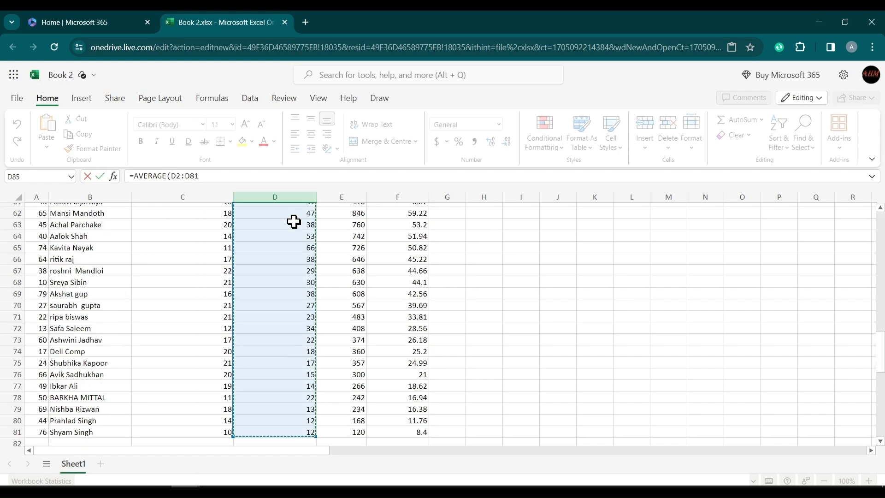
{"action": "scroll", "coordinate": [388, 275], "scroll_direction": "down", "scroll_amount": 5}
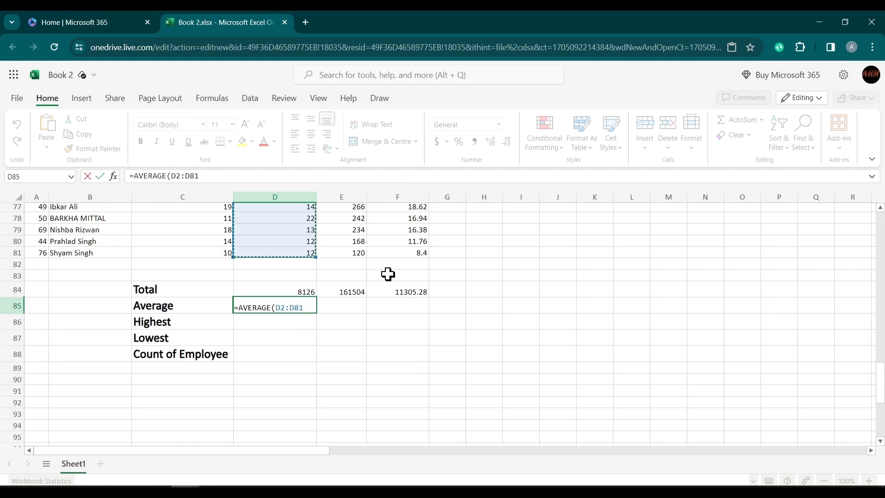
{"action": "type", "text": ")"}
{"action": "key", "text": "Return"}
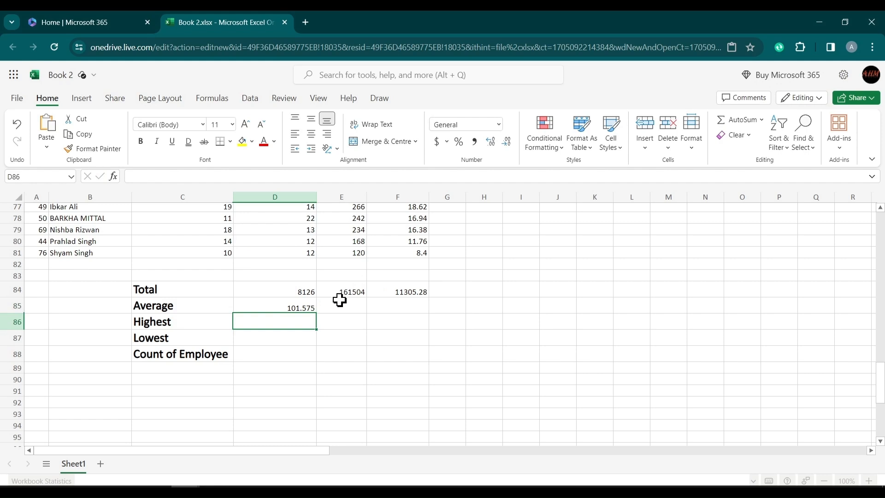
Fill the Average formula from D85 across to E85 and F85 for the income and tax columns
{"action": "left_click", "coordinate": [305, 309]}
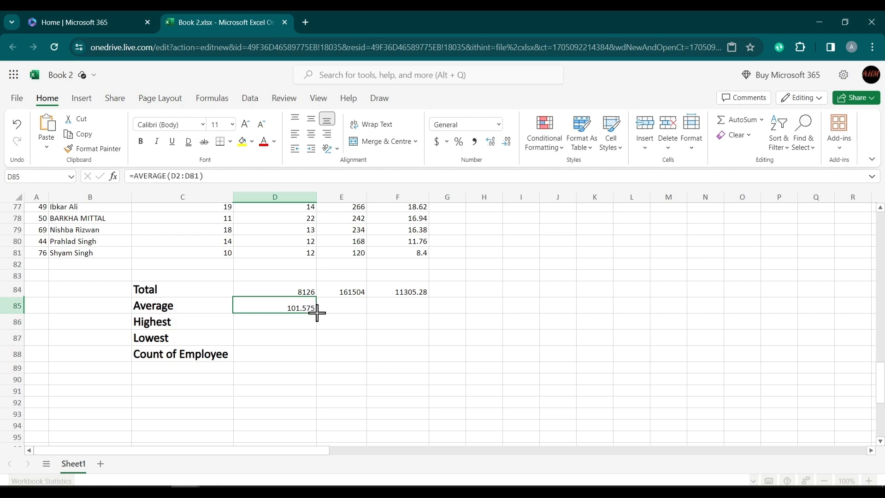
{"action": "left_click_drag", "start_coordinate": [318, 313], "coordinate": [406, 311]}
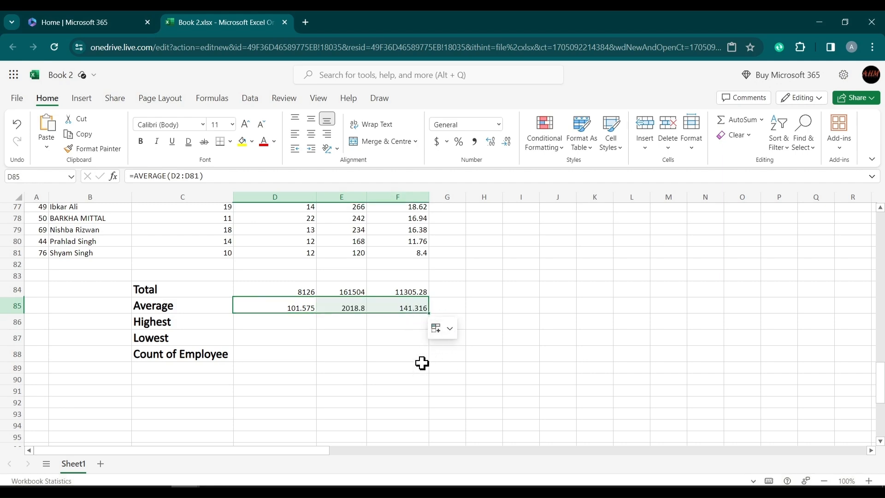
{"action": "left_click", "coordinate": [448, 334]}
{"action": "left_click", "coordinate": [499, 304]}
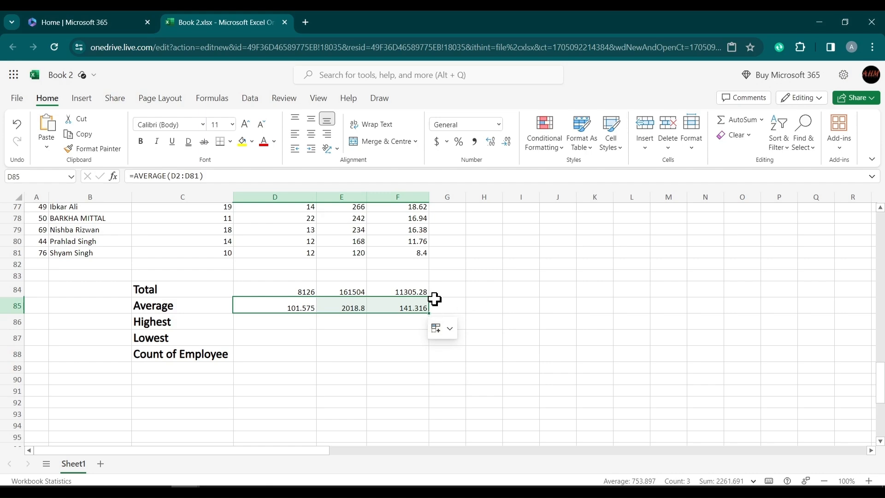
Enter the formula =MAX(D2:D81) in the Highest cell D86 for the total hours worked
{"action": "left_click", "coordinate": [252, 320]}
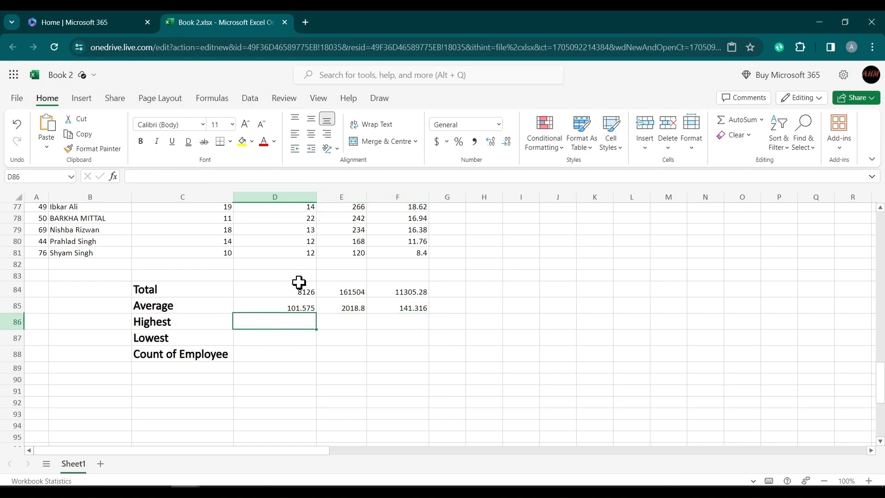
{"action": "scroll", "coordinate": [299, 282], "scroll_direction": "up", "scroll_amount": 20}
{"action": "scroll", "coordinate": [299, 282], "scroll_direction": "up", "scroll_amount": 4}
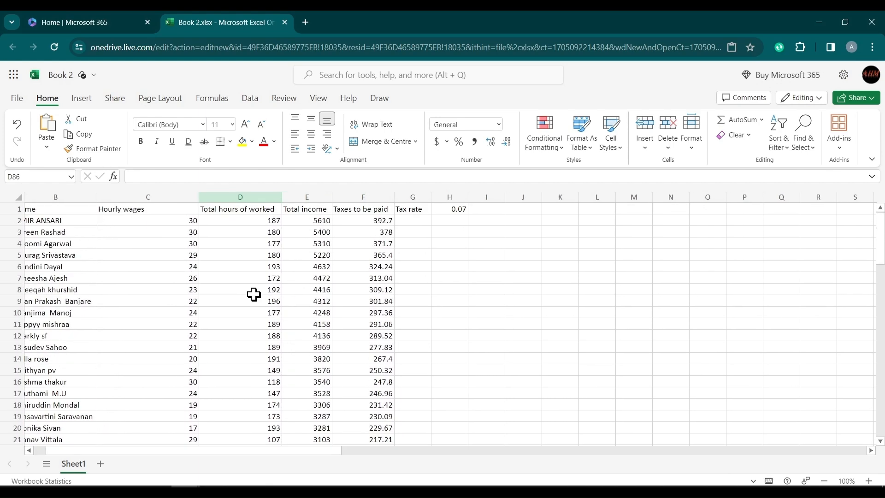
{"action": "scroll", "coordinate": [253, 294], "scroll_direction": "left", "scroll_amount": 1}
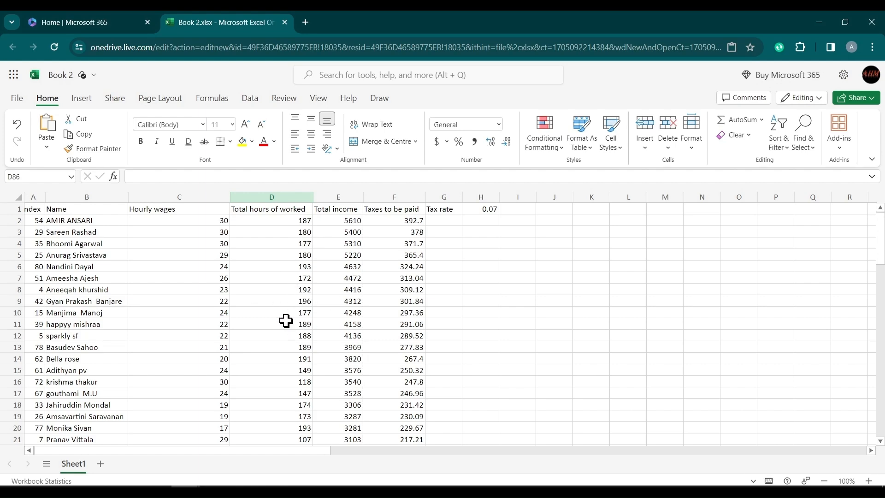
{"action": "scroll", "coordinate": [286, 320], "scroll_direction": "down", "scroll_amount": 9}
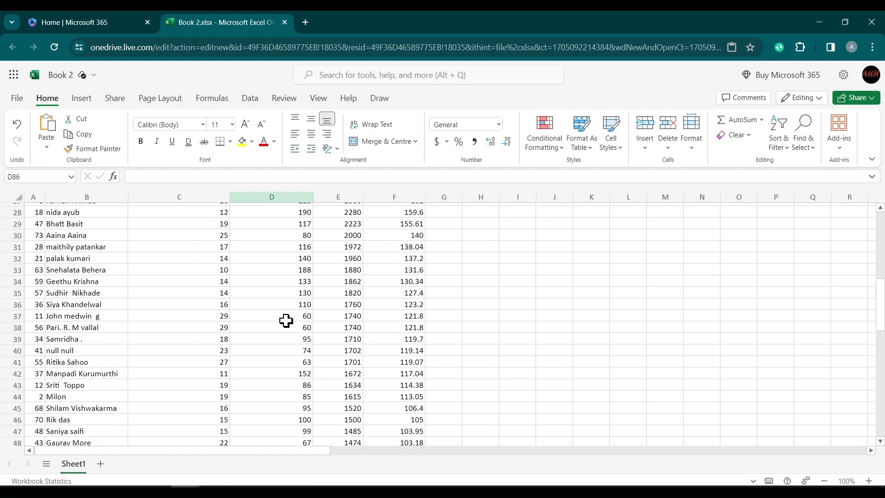
{"action": "scroll", "coordinate": [286, 321], "scroll_direction": "down", "scroll_amount": 5}
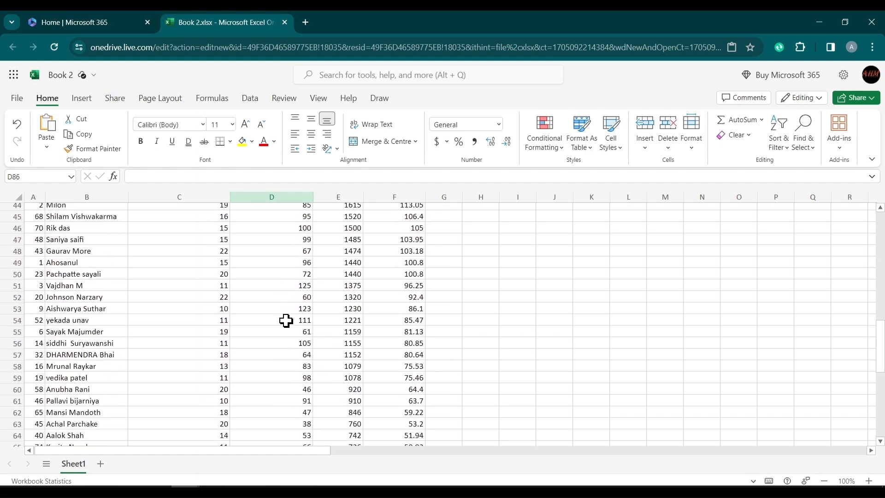
{"action": "scroll", "coordinate": [285, 320], "scroll_direction": "down", "scroll_amount": 11}
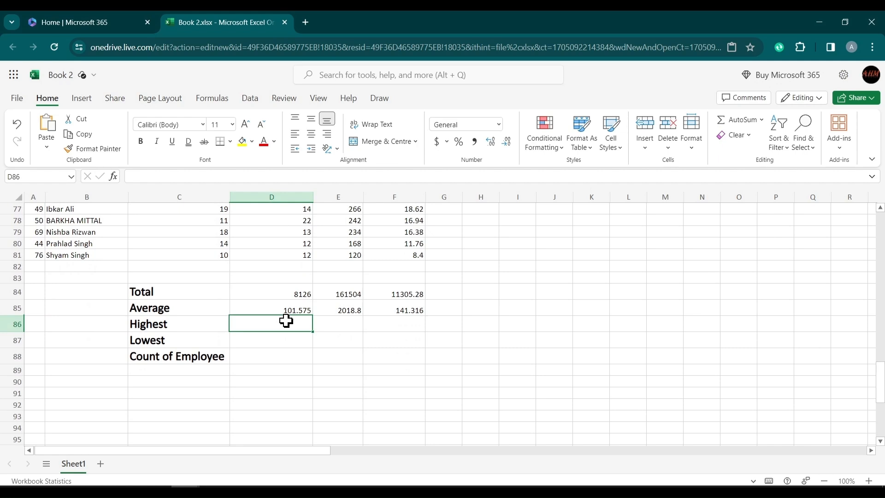
{"action": "type", "text": "=MA"}
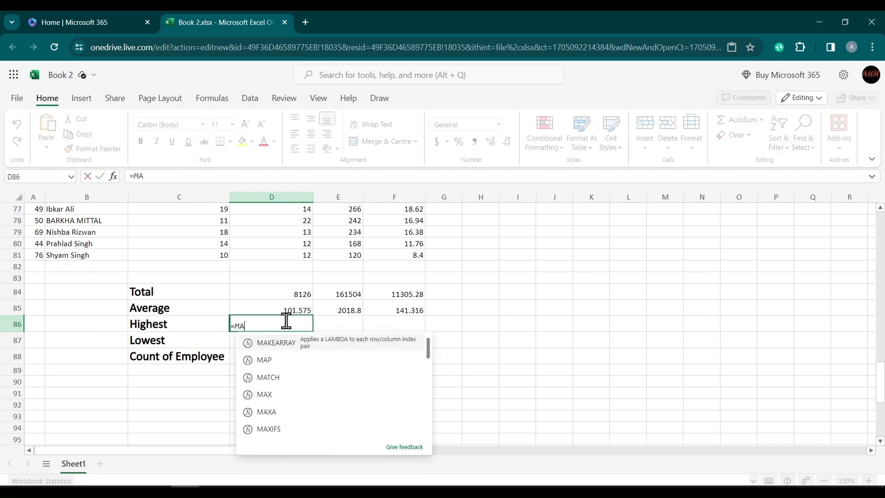
{"action": "type", "text": "X("}
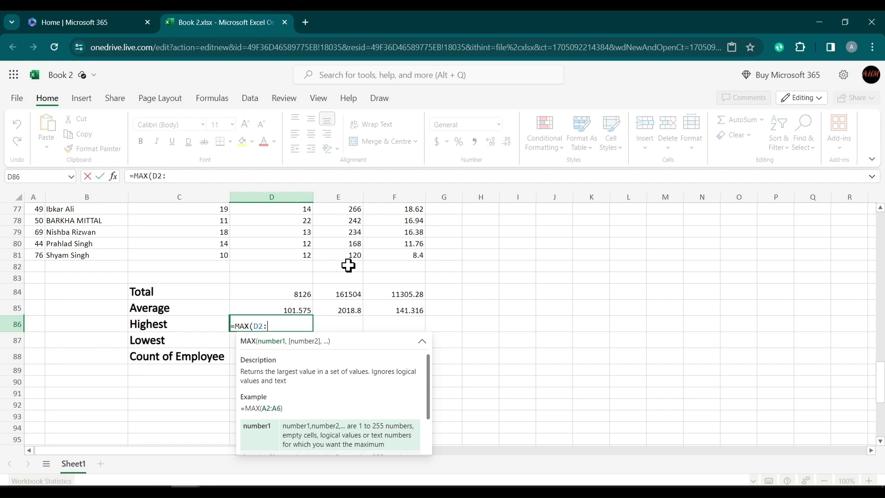
{"action": "type", "text": "D"}
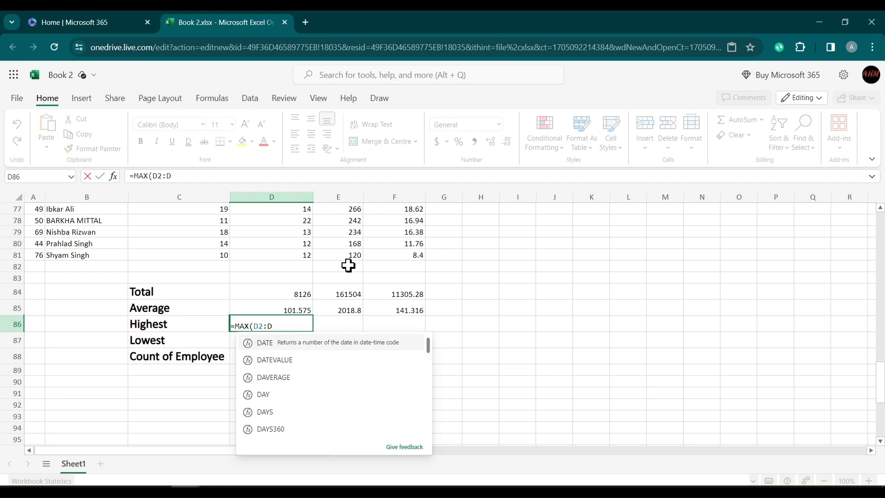
{"action": "type", "text": "81"}
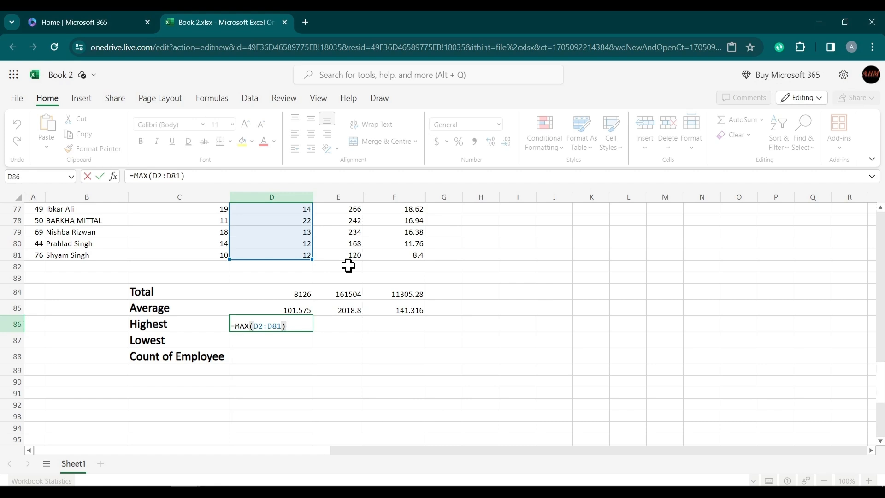
{"action": "key", "text": "Return"}
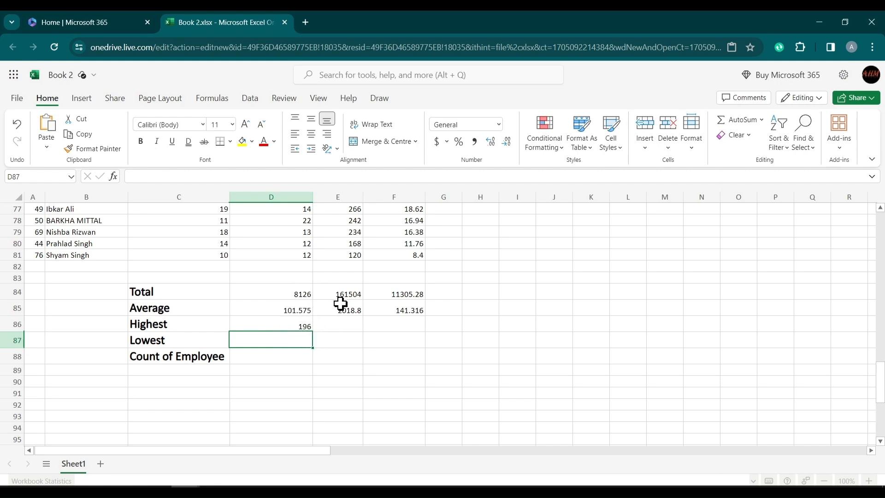
Fill the Highest formula from D86 across to E86 and F86 for the income and tax columns
{"action": "scroll", "coordinate": [340, 302], "scroll_direction": "down", "scroll_amount": 1}
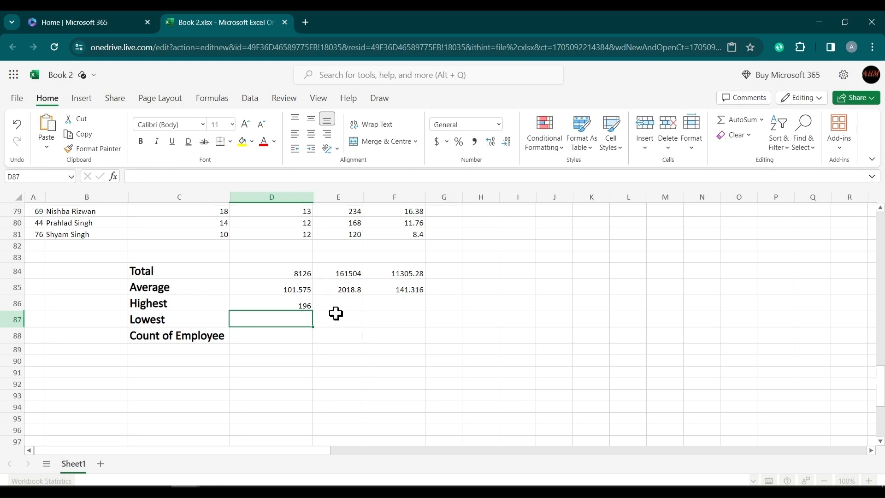
{"action": "left_click", "coordinate": [304, 308]}
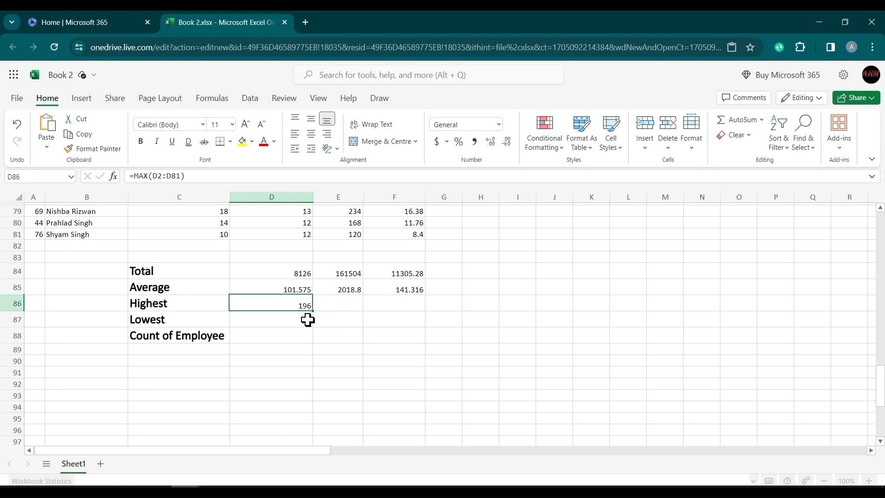
{"action": "left_click_drag", "start_coordinate": [313, 311], "coordinate": [390, 310]}
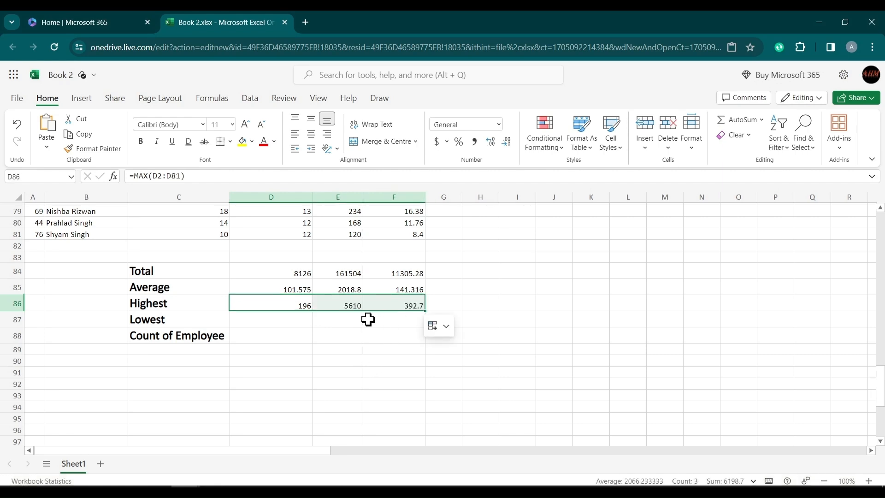
{"action": "left_click", "coordinate": [457, 303]}
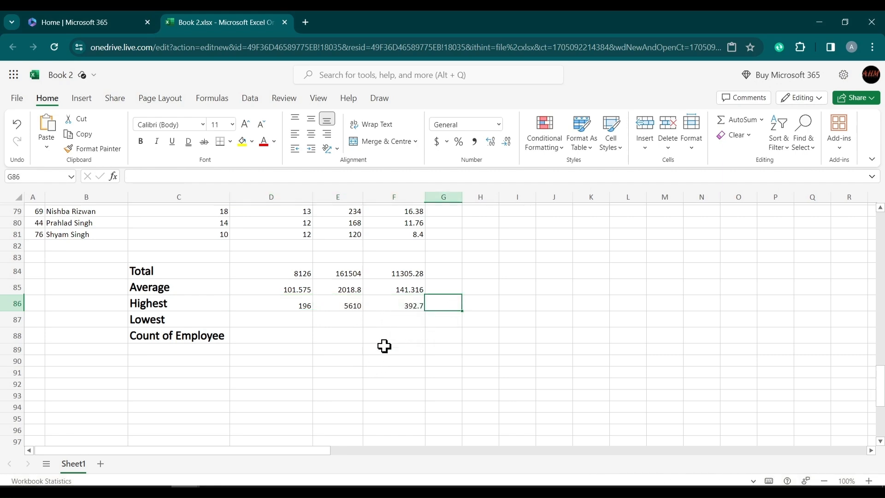
Enter the formula =MIN(D2:D81) in the Lowest cell D87 and fill it across to E87 and F87
{"action": "left_click", "coordinate": [252, 323]}
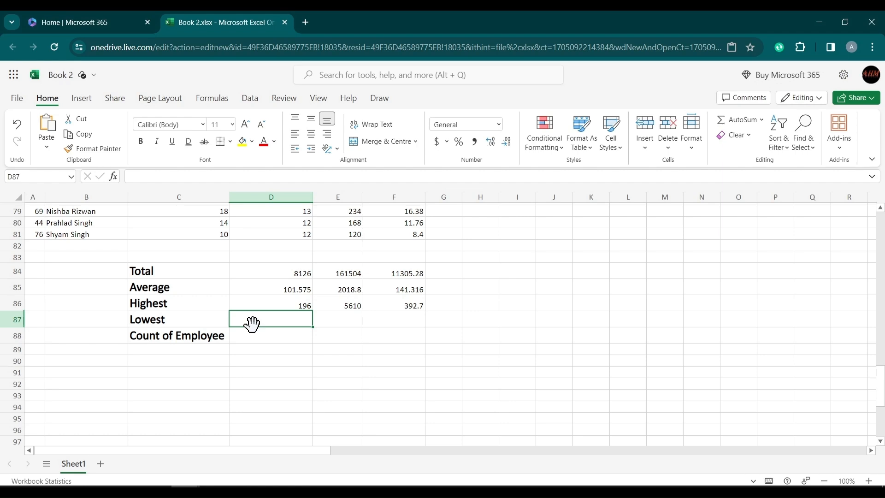
{"action": "type", "text": "=M"}
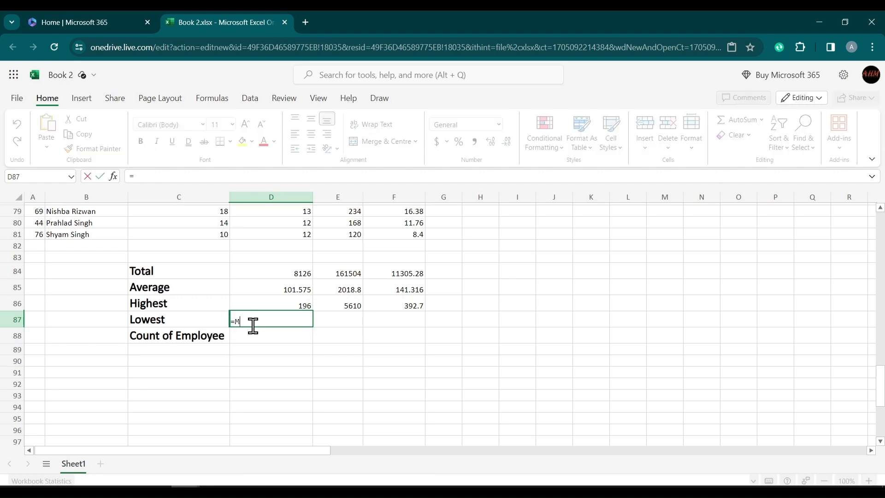
{"action": "type", "text": "IN("}
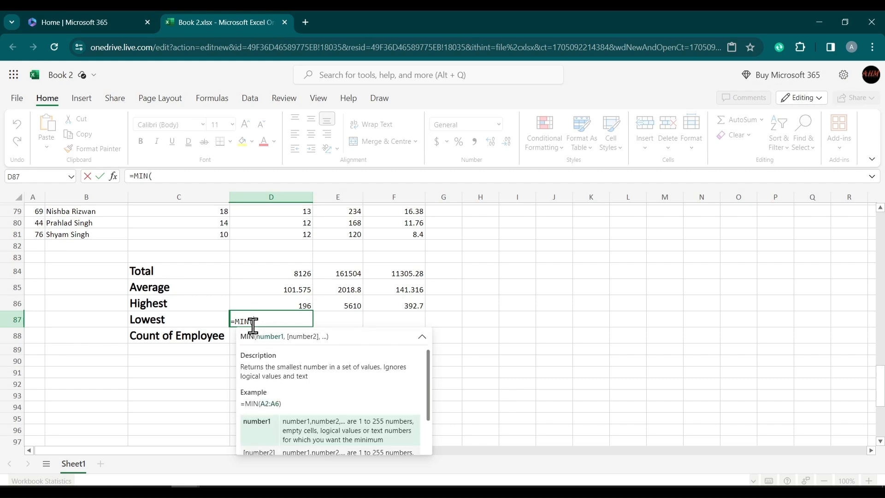
{"action": "type", "text": "D2:D81)"}
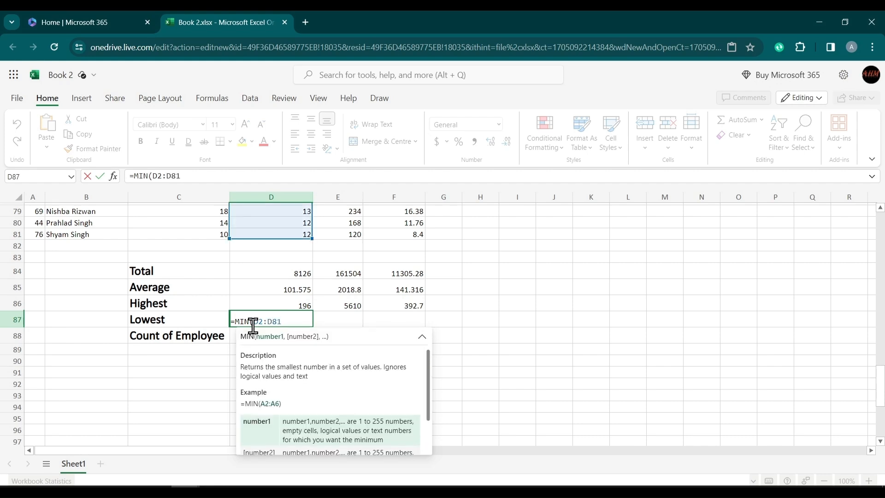
{"action": "key", "text": "Return"}
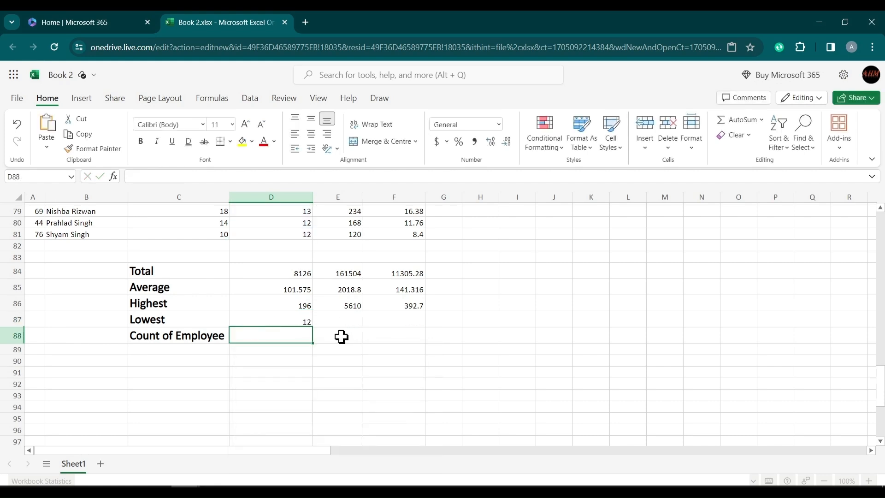
{"action": "left_click", "coordinate": [295, 319]}
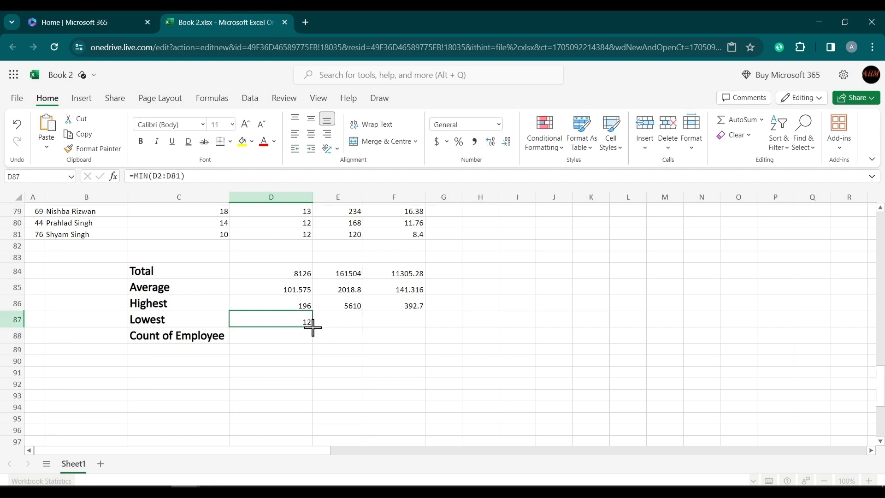
{"action": "left_click_drag", "start_coordinate": [312, 327], "coordinate": [408, 325]}
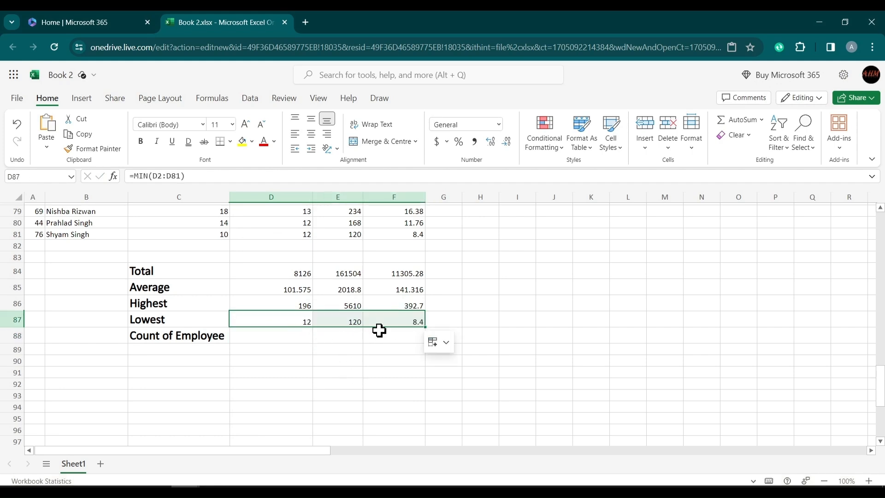
Enter the formula =COUNT(B2:B81) in the Count of Employee cell D88, using the Name column as the range
{"action": "left_click", "coordinate": [270, 339]}
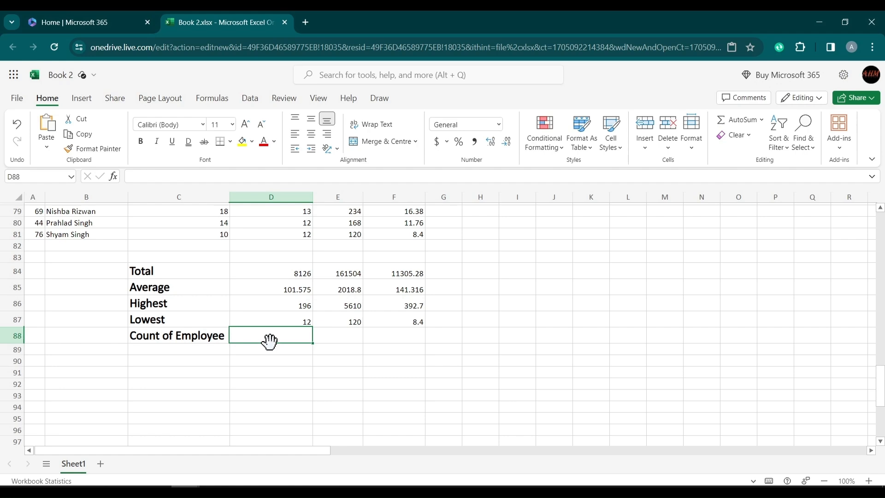
{"action": "type", "text": "=COU"}
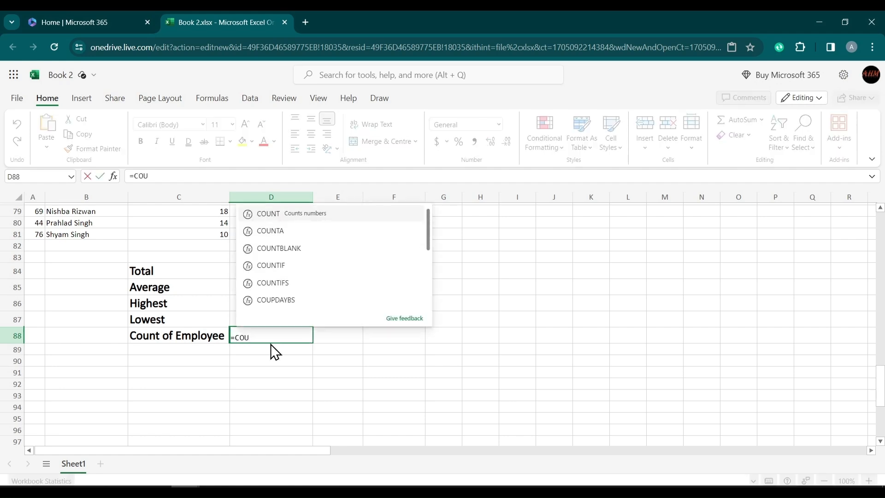
{"action": "type", "text": "NT("}
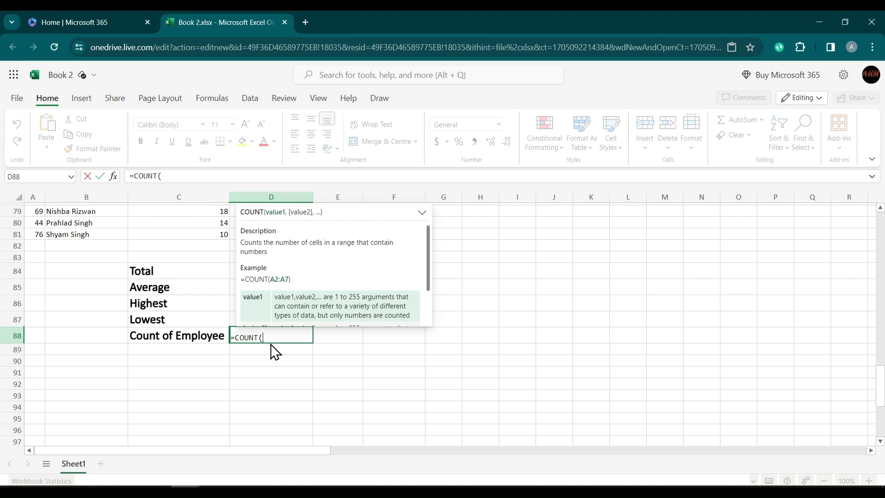
{"action": "scroll", "coordinate": [164, 294], "scroll_direction": "up", "scroll_amount": 20}
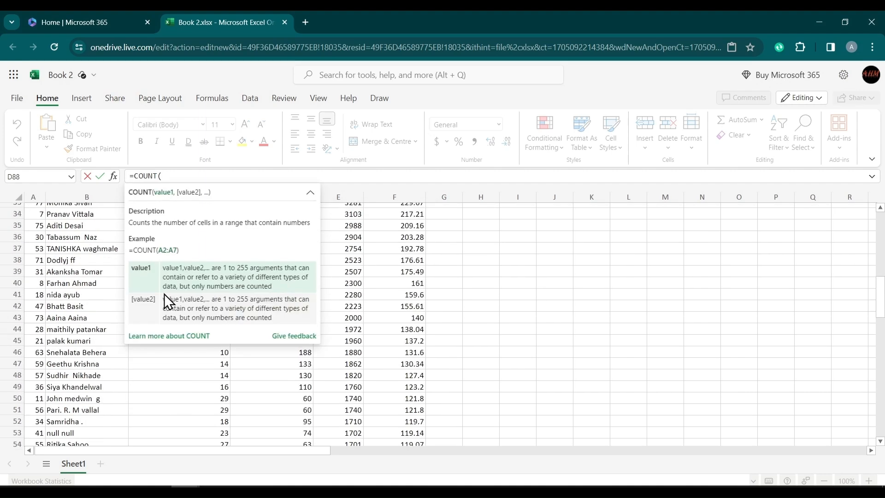
{"action": "left_click", "coordinate": [87, 222]}
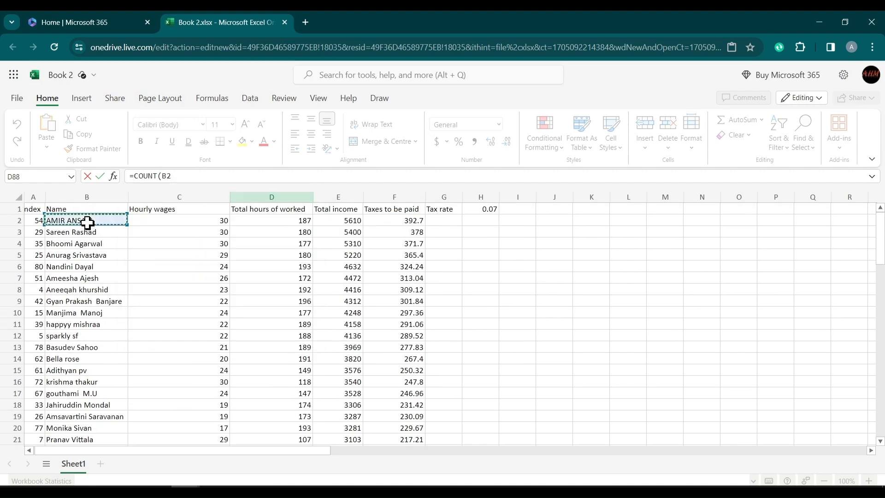
{"action": "key", "text": "ctrl+shift+Down"}
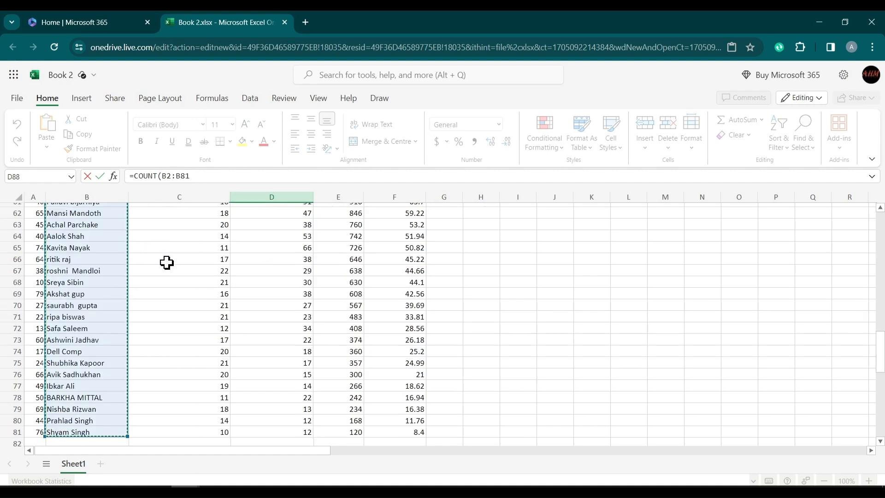
{"action": "scroll", "coordinate": [167, 263], "scroll_direction": "down", "scroll_amount": 2}
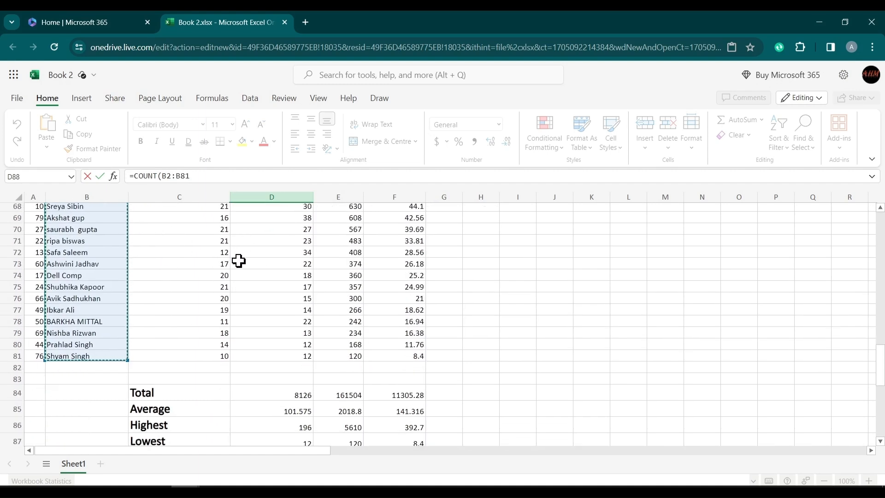
{"action": "scroll", "coordinate": [291, 356], "scroll_direction": "down", "scroll_amount": 4}
{"action": "key", "text": "Return"}
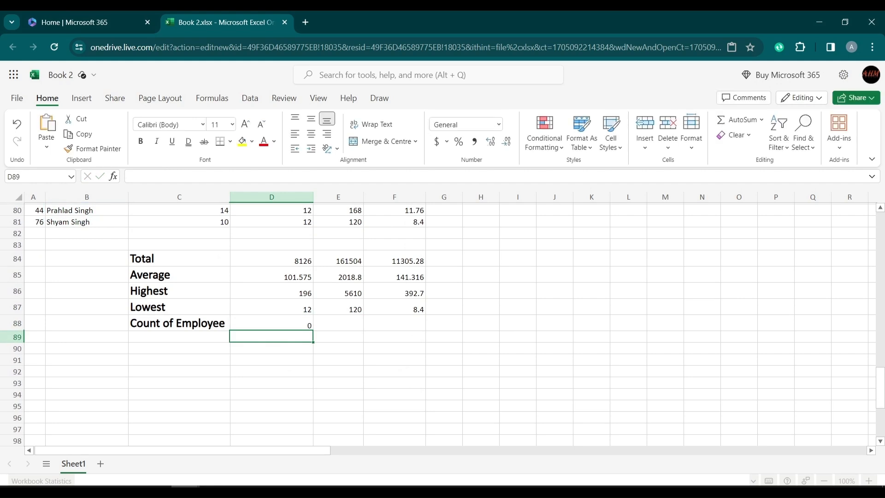
Examine the Count of Employee formula in D88 and the Name column entries in its range B2:B81
{"action": "left_click", "coordinate": [274, 322]}
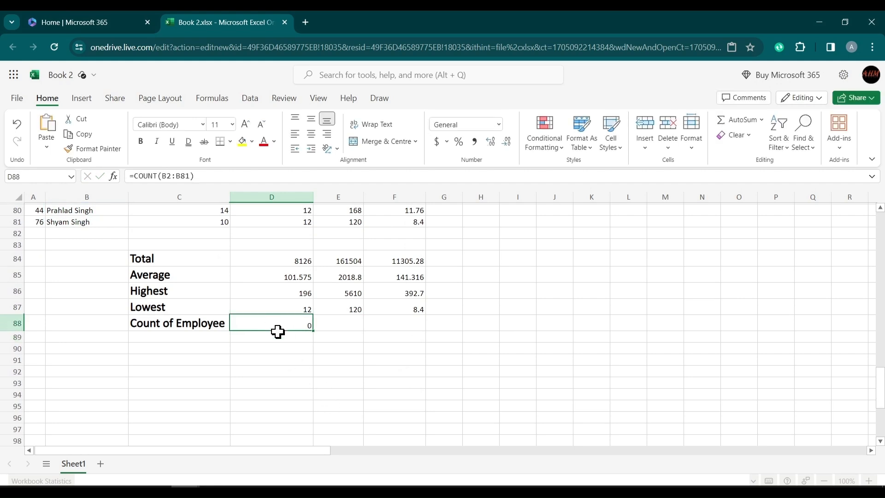
{"action": "scroll", "coordinate": [286, 353], "scroll_direction": "up", "scroll_amount": 15}
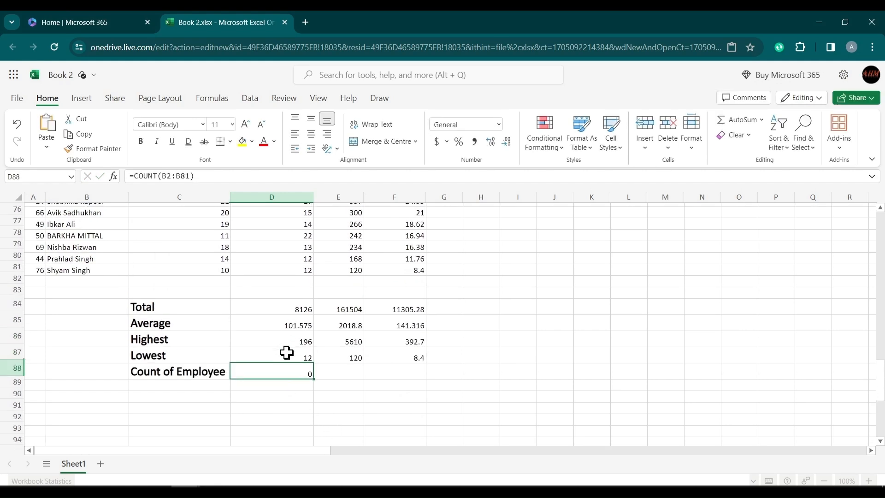
{"action": "scroll", "coordinate": [286, 353], "scroll_direction": "up", "scroll_amount": 3}
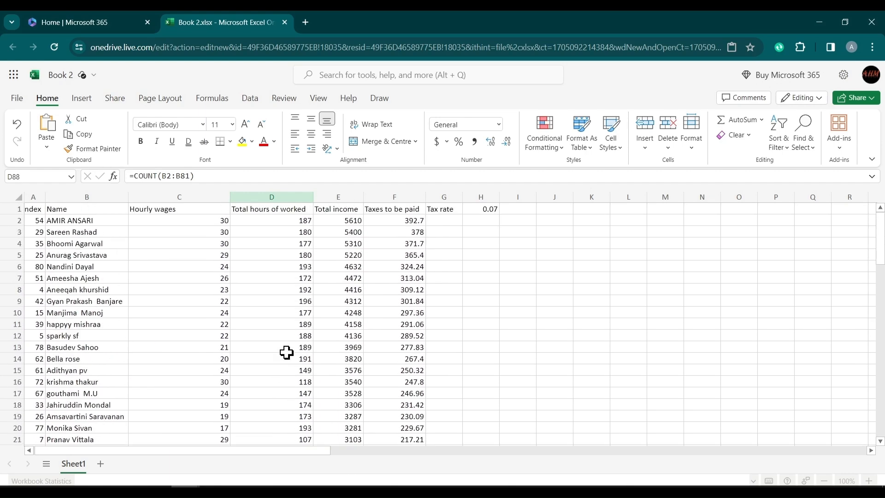
{"action": "scroll", "coordinate": [286, 353], "scroll_direction": "down", "scroll_amount": 18}
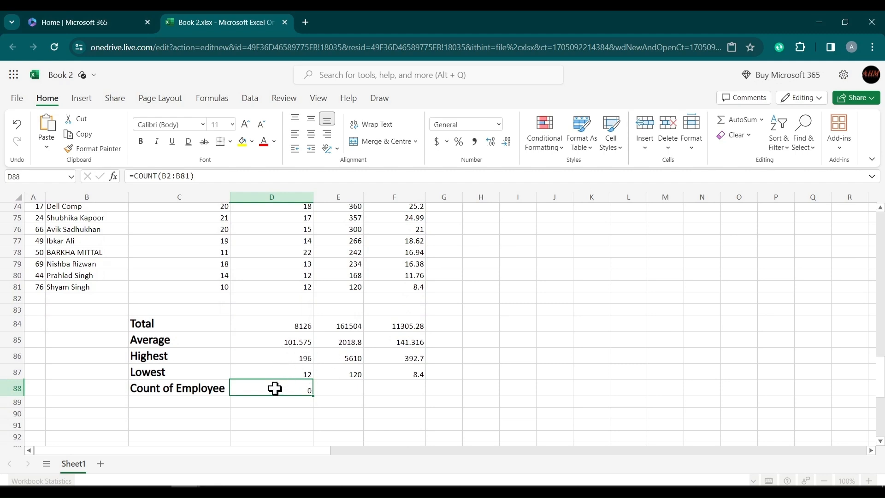
{"action": "double_click", "coordinate": [275, 388]}
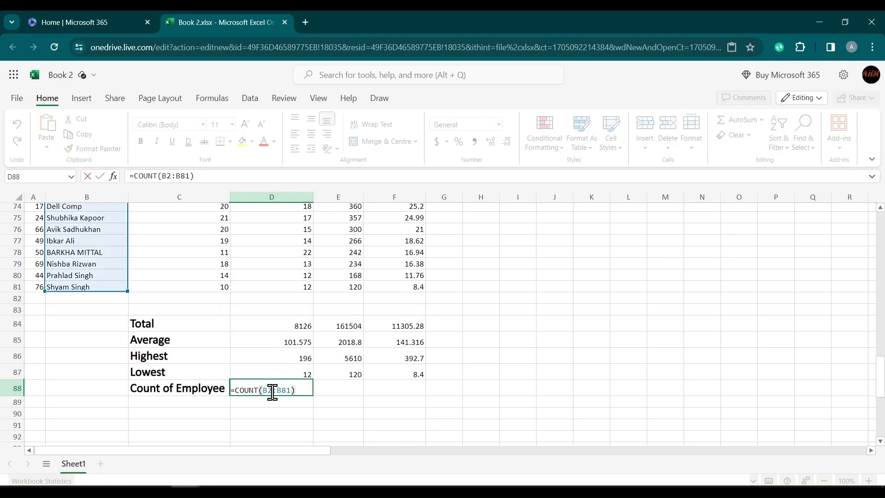
{"action": "scroll", "coordinate": [214, 323], "scroll_direction": "up", "scroll_amount": 18}
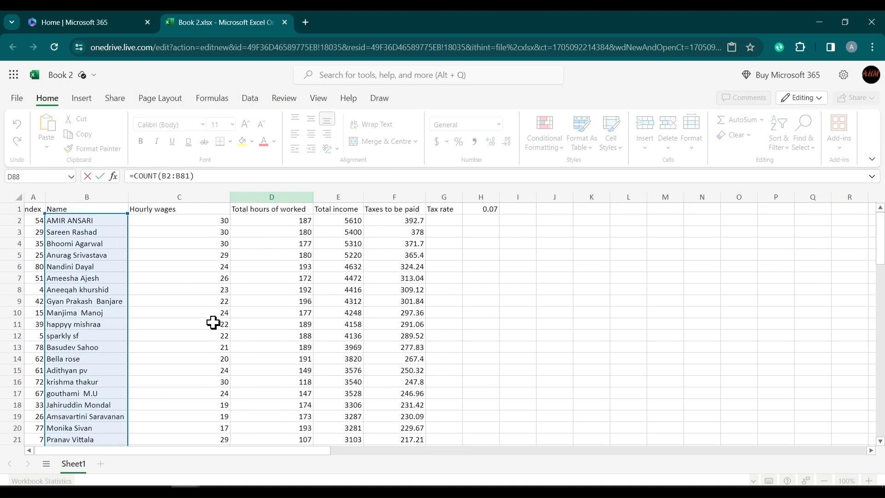
{"action": "scroll", "coordinate": [91, 292], "scroll_direction": "down", "scroll_amount": 5}
{"action": "scroll", "coordinate": [92, 294], "scroll_direction": "up", "scroll_amount": 5}
{"action": "scroll", "coordinate": [123, 266], "scroll_direction": "down", "scroll_amount": 14}
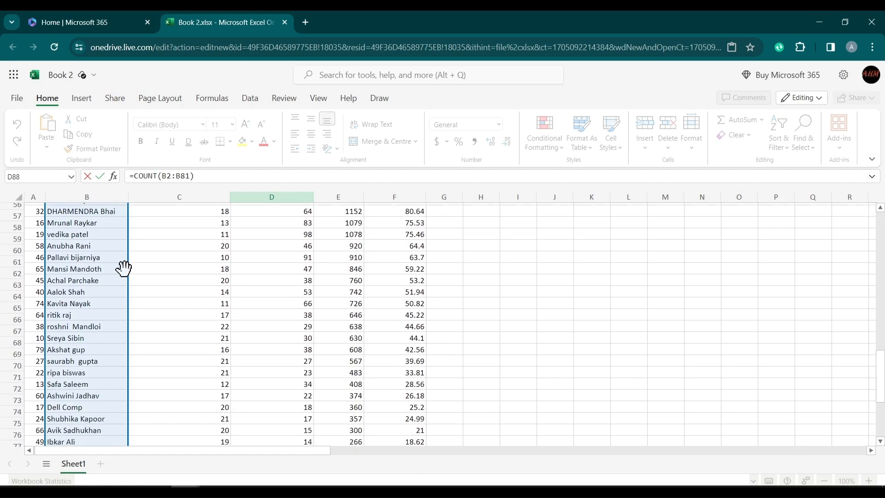
{"action": "scroll", "coordinate": [219, 275], "scroll_direction": "down", "scroll_amount": 9}
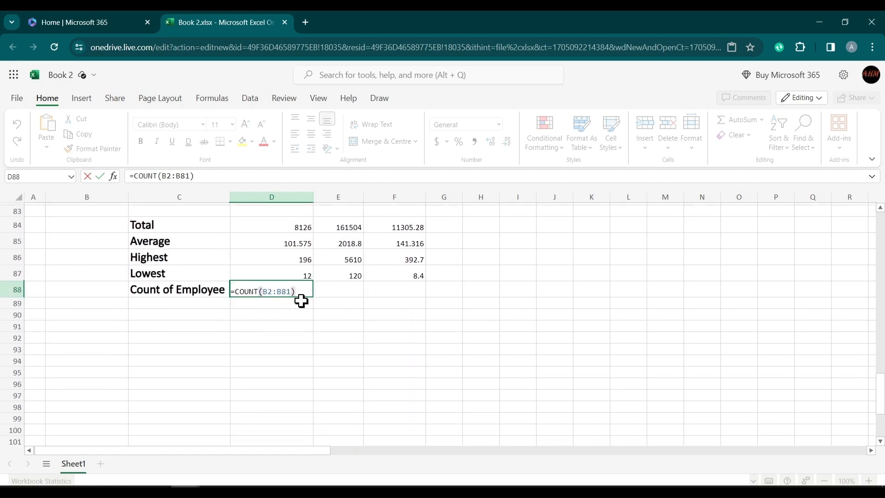
{"action": "double_click", "coordinate": [251, 291]}
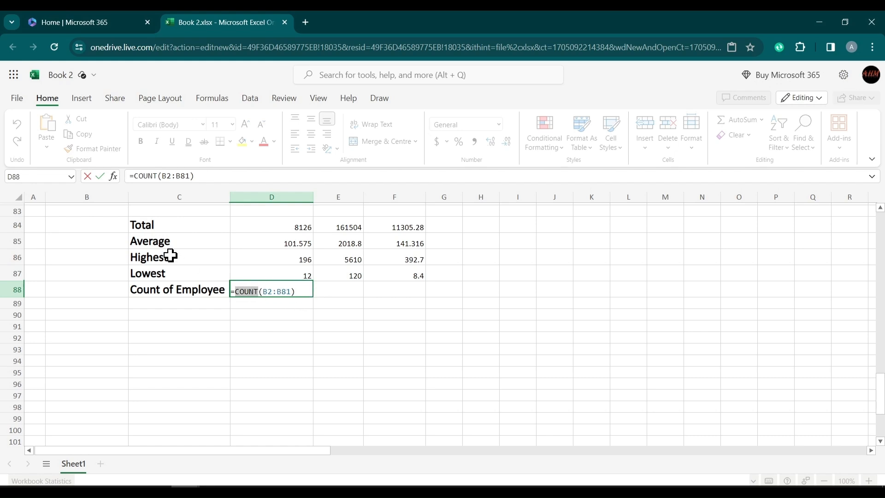
{"action": "scroll", "coordinate": [171, 256], "scroll_direction": "up", "scroll_amount": 3}
{"action": "scroll", "coordinate": [171, 255], "scroll_direction": "down", "scroll_amount": 2}
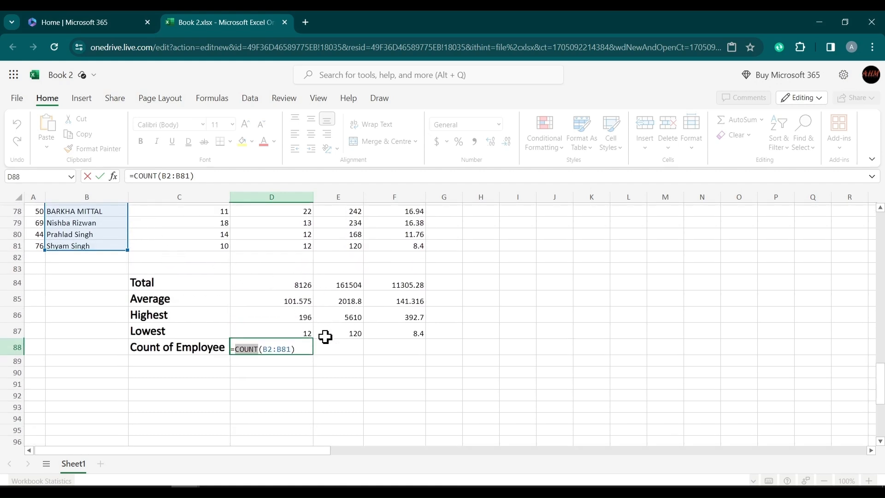
{"action": "left_click", "coordinate": [300, 350]}
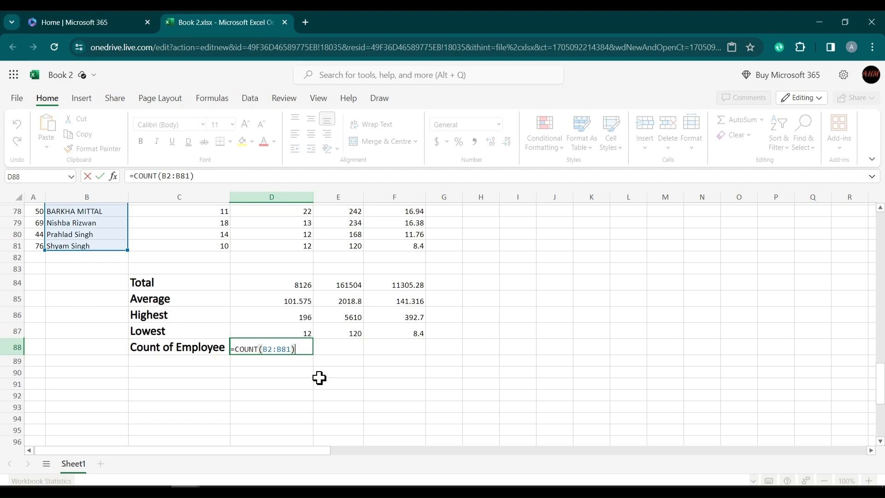
{"action": "scroll", "coordinate": [217, 311], "scroll_direction": "up", "scroll_amount": 15}
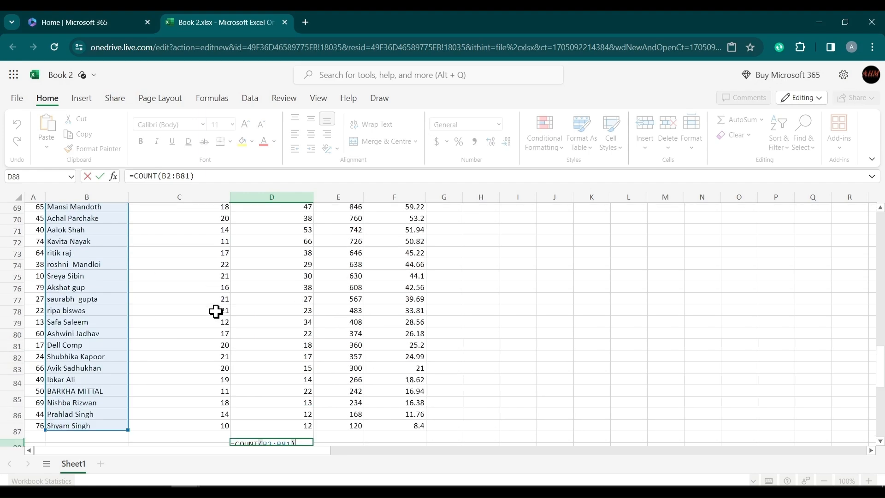
{"action": "scroll", "coordinate": [216, 312], "scroll_direction": "down", "scroll_amount": 1}
{"action": "scroll", "coordinate": [216, 312], "scroll_direction": "up", "scroll_amount": 1}
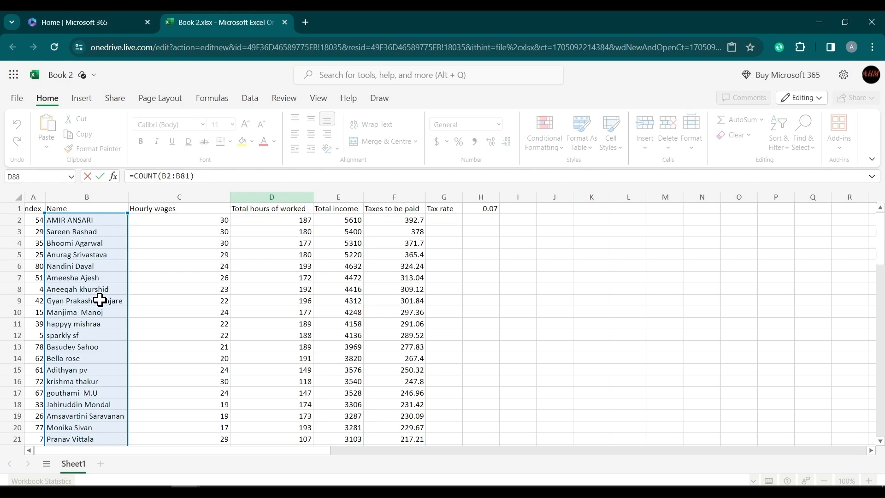
{"action": "scroll", "coordinate": [99, 300], "scroll_direction": "down", "scroll_amount": 5}
{"action": "scroll", "coordinate": [99, 300], "scroll_direction": "down", "scroll_amount": 20}
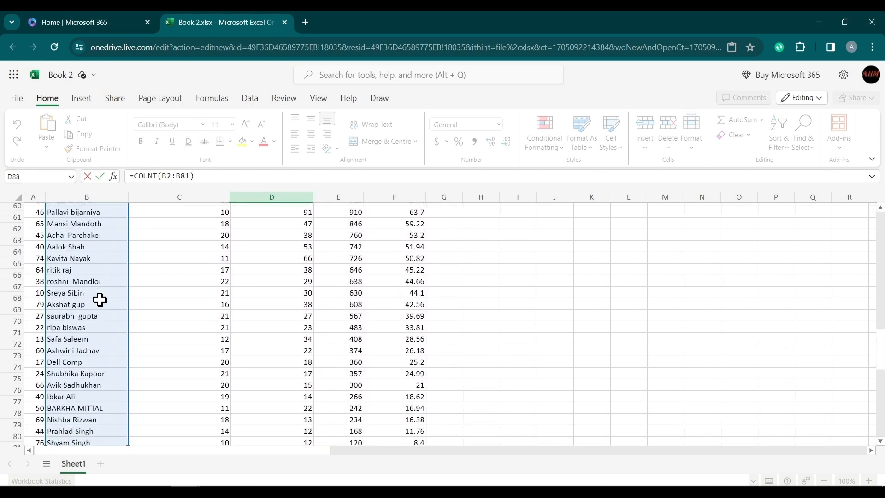
{"action": "scroll", "coordinate": [257, 274], "scroll_direction": "up", "scroll_amount": 2}
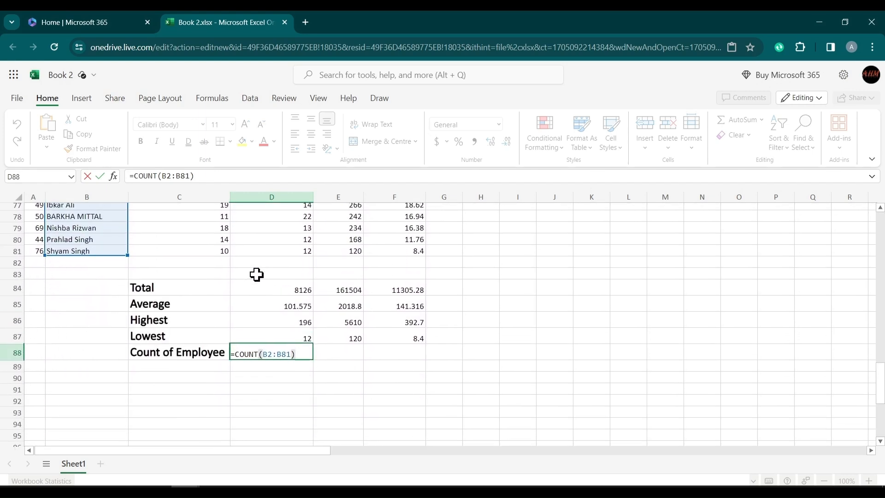
Replace the range in the Count of Employee formula in D88 with the Index column, making it =COUNT(A2:A81)
{"action": "key", "text": "Left"}
{"action": "key", "text": "Left"}
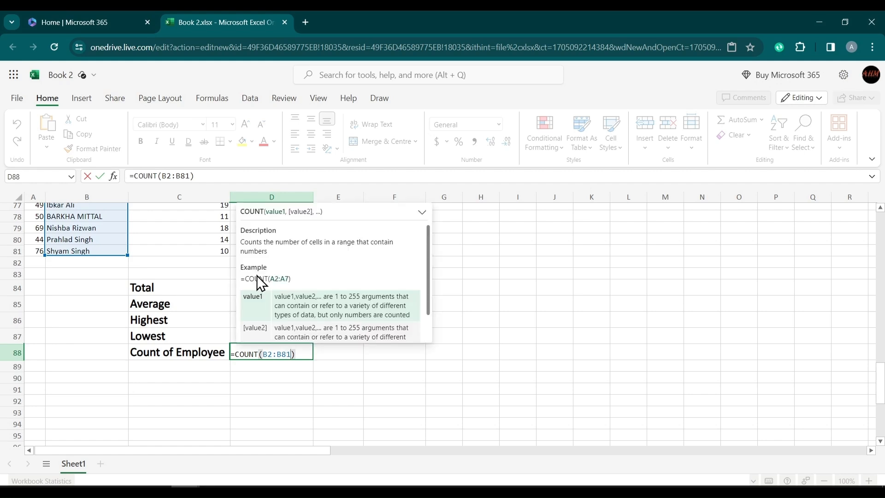
{"action": "key", "text": "BackSpace"}
{"action": "key", "text": "BackSpace"}
{"action": "key", "text": "BackSpace"}
{"action": "key", "text": "BackSpace"}
{"action": "key", "text": "BackSpace"}
{"action": "key", "text": "BackSpace"}
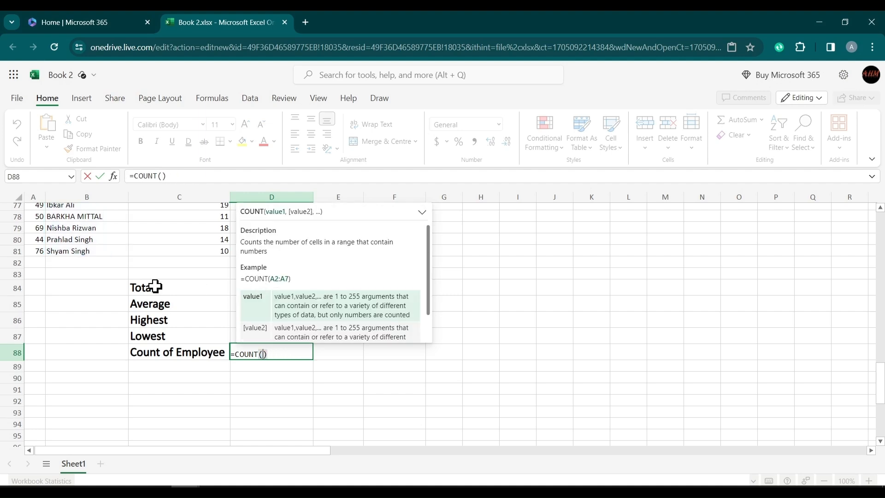
{"action": "scroll", "coordinate": [155, 286], "scroll_direction": "up", "scroll_amount": 2}
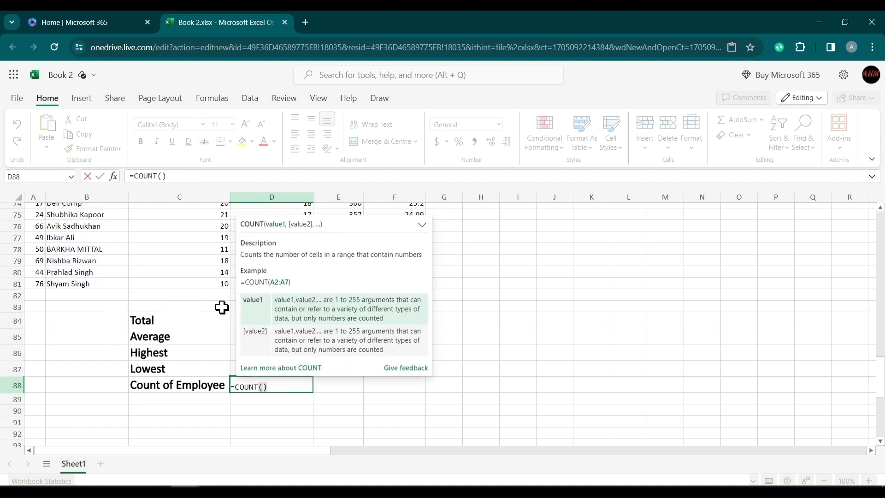
{"action": "scroll", "coordinate": [223, 308], "scroll_direction": "up", "scroll_amount": 8}
{"action": "scroll", "coordinate": [222, 308], "scroll_direction": "up", "scroll_amount": 9}
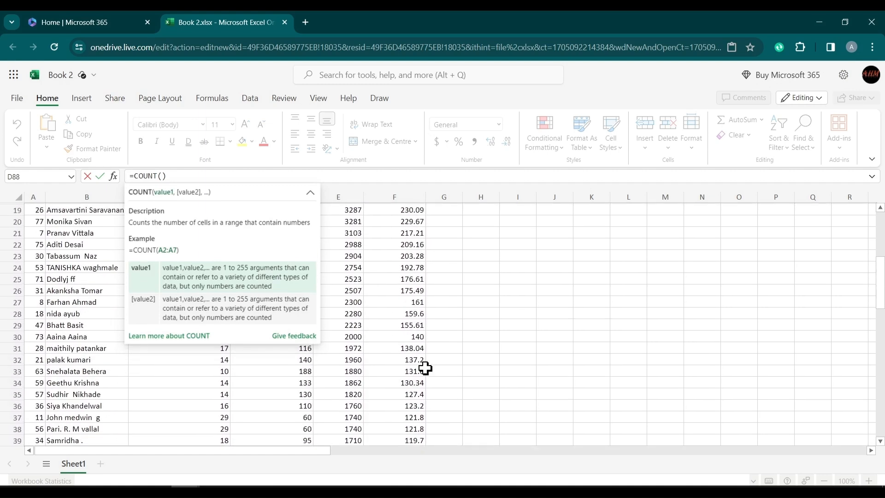
{"action": "scroll", "coordinate": [450, 303], "scroll_direction": "up", "scroll_amount": 6}
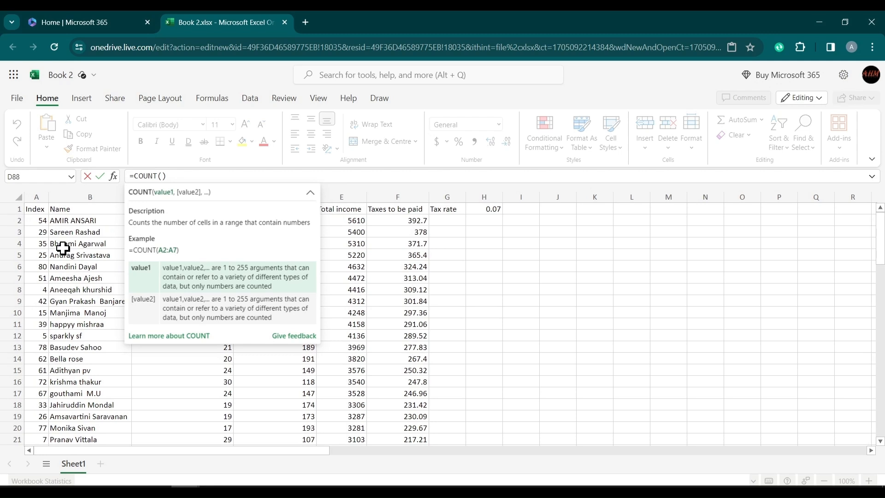
{"action": "left_click", "coordinate": [37, 221]}
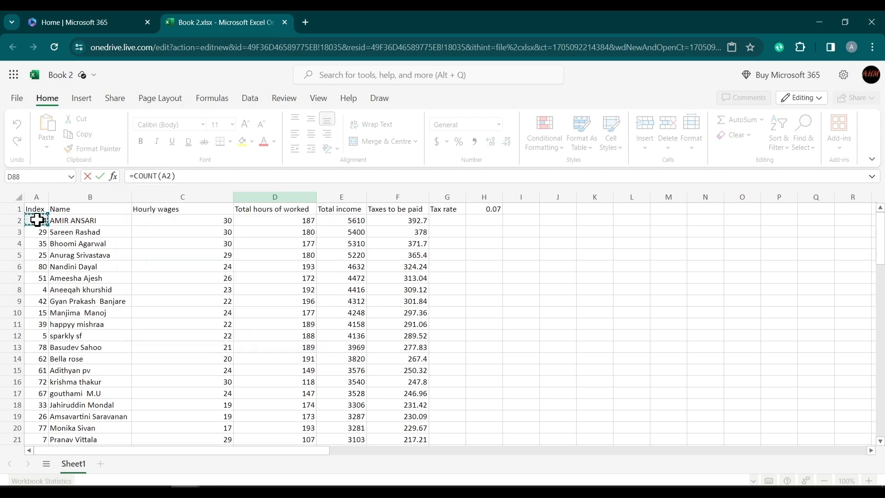
{"action": "key", "text": "ctrl+shift+Down"}
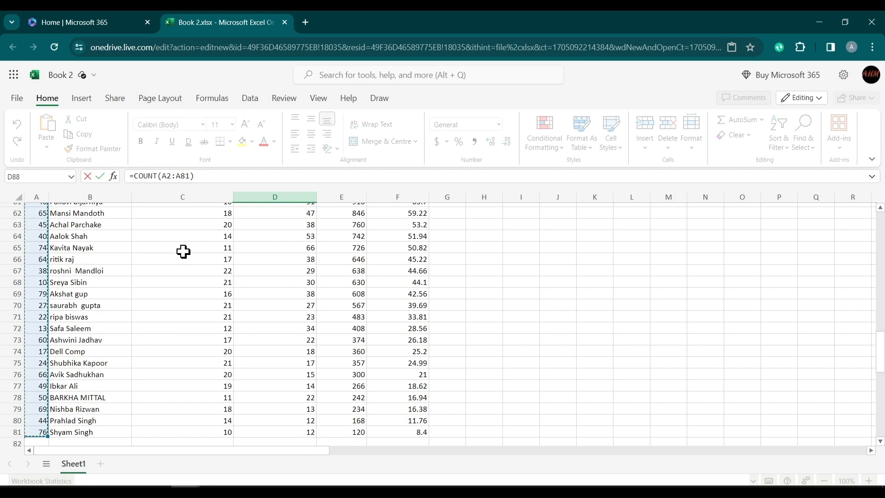
{"action": "scroll", "coordinate": [251, 251], "scroll_direction": "down", "scroll_amount": 5}
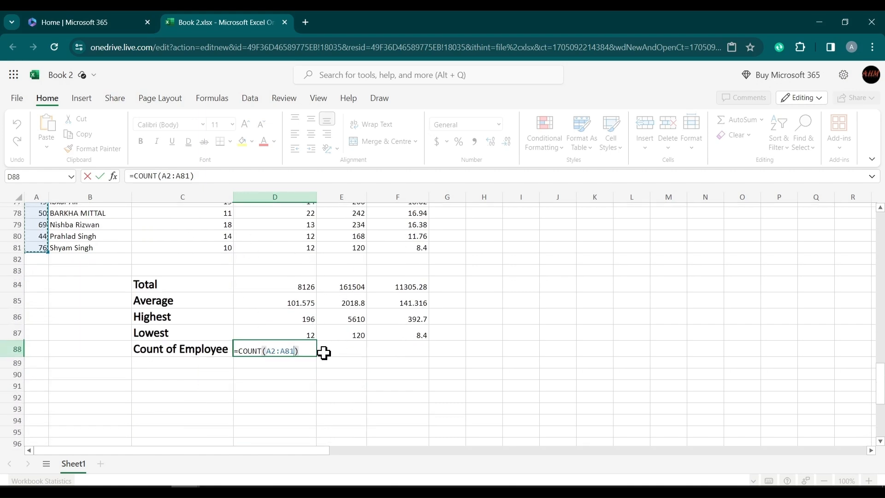
{"action": "key", "text": "Return"}
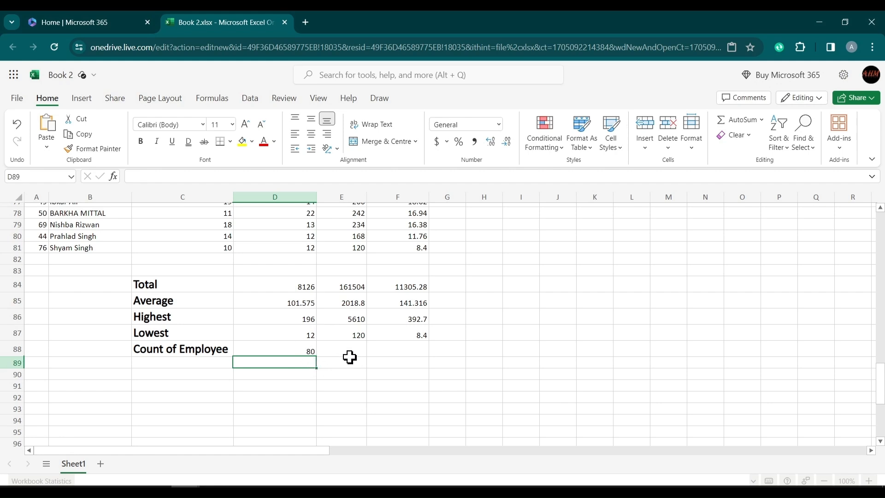
Fill the Count of Employee formula from D88 across to E88 and F88
{"action": "scroll", "coordinate": [331, 338], "scroll_direction": "up", "scroll_amount": 10}
{"action": "scroll", "coordinate": [332, 339], "scroll_direction": "down", "scroll_amount": 5}
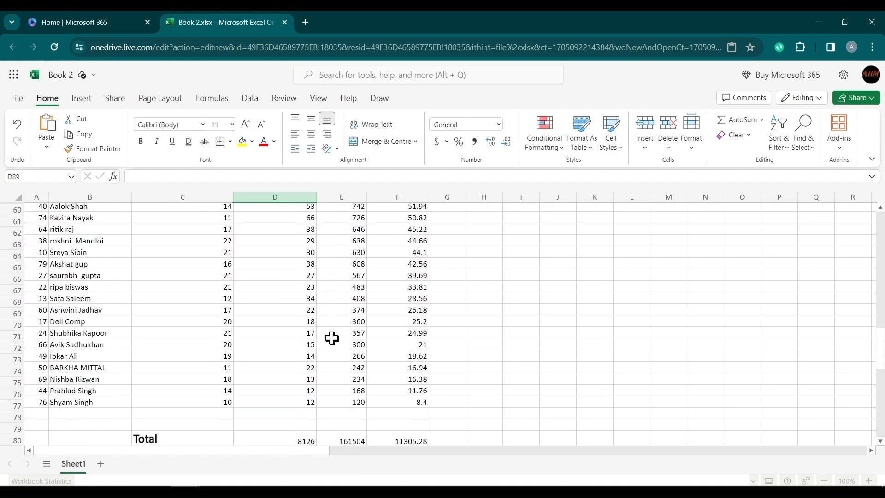
{"action": "scroll", "coordinate": [332, 339], "scroll_direction": "down", "scroll_amount": 6}
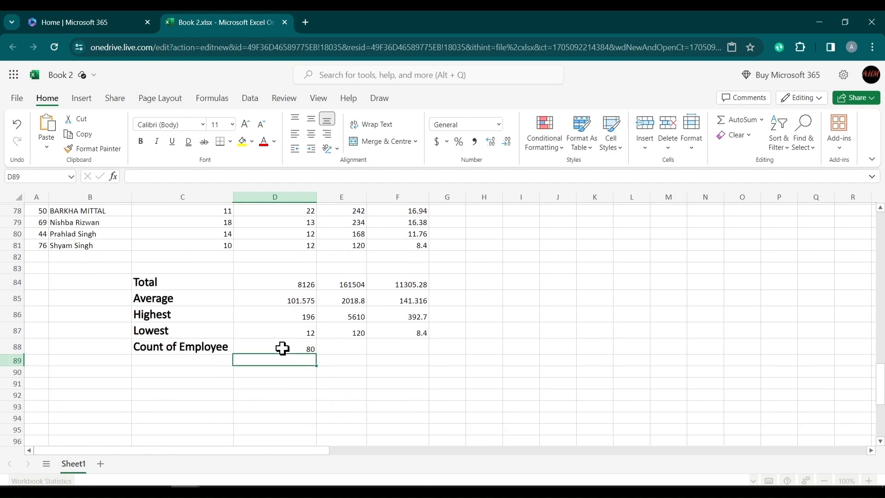
{"action": "left_click", "coordinate": [299, 348]}
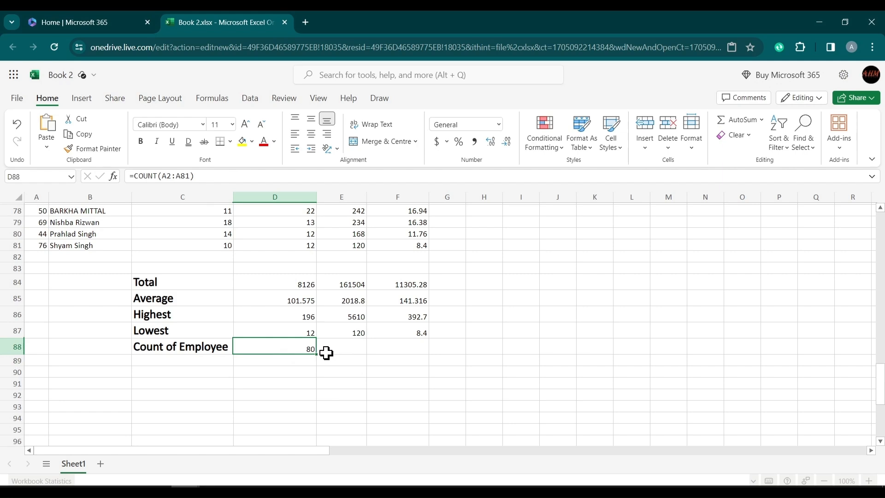
{"action": "left_click_drag", "start_coordinate": [316, 354], "coordinate": [406, 344]}
{"action": "left_click", "coordinate": [375, 407]}
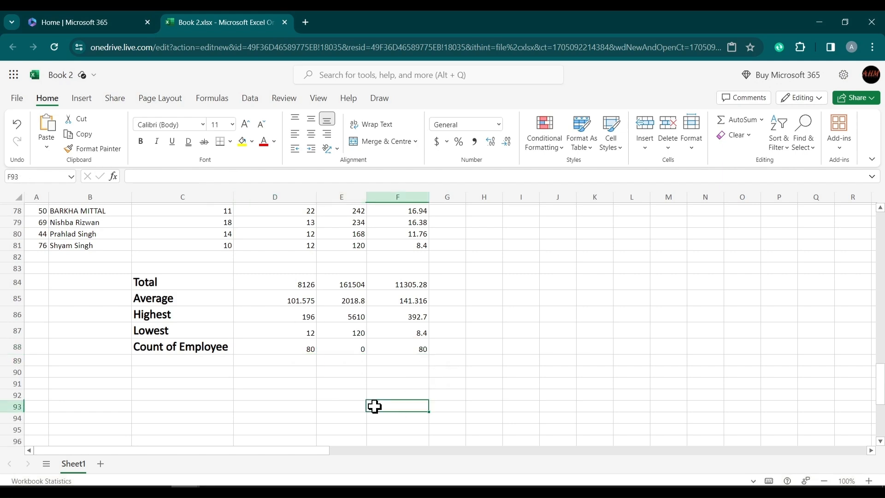
Compare the ranges used by the COUNT formulas in E88 and D88
{"action": "left_click", "coordinate": [350, 347]}
{"action": "double_click", "coordinate": [351, 346]}
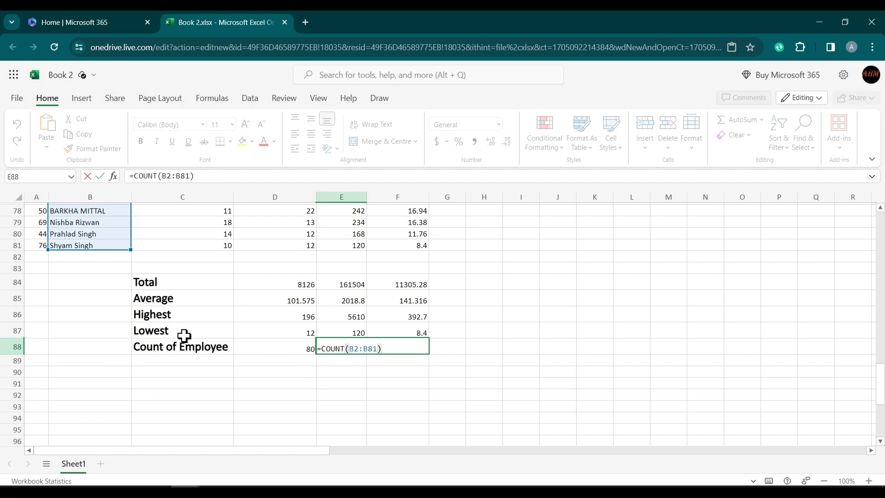
{"action": "scroll", "coordinate": [183, 335], "scroll_direction": "up", "scroll_amount": 2}
{"action": "scroll", "coordinate": [228, 339], "scroll_direction": "down", "scroll_amount": 2}
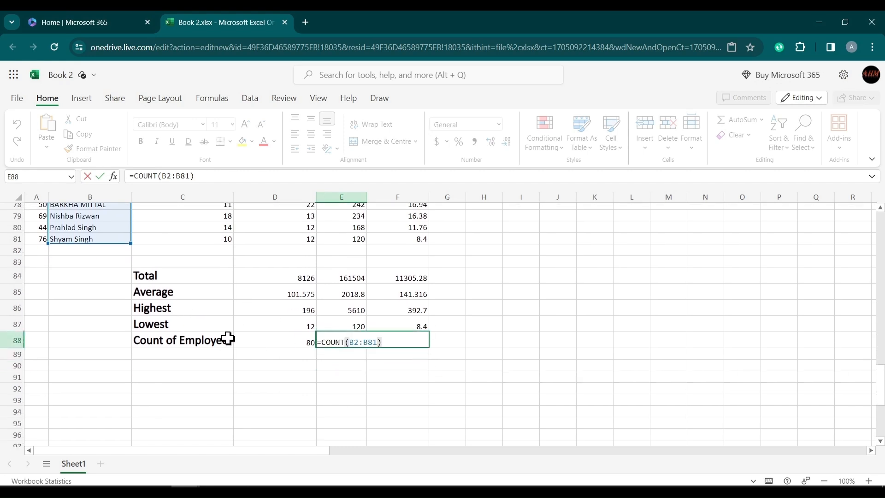
{"action": "left_click", "coordinate": [348, 357]}
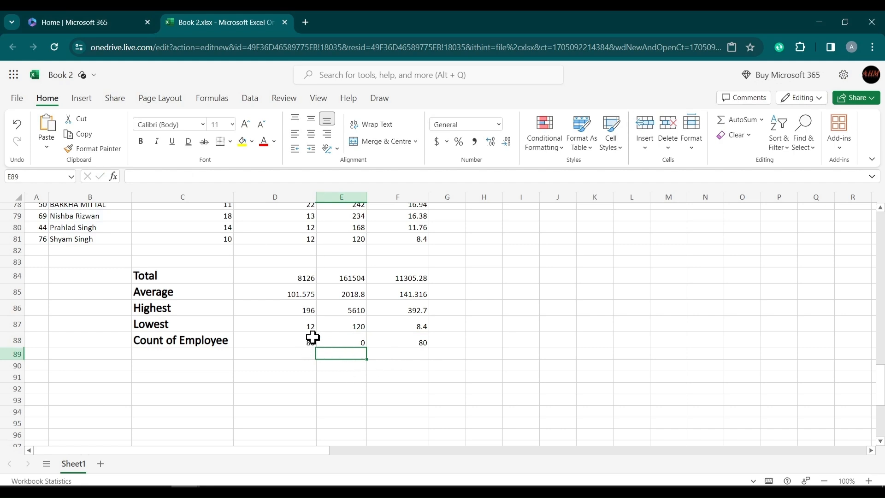
{"action": "left_click", "coordinate": [287, 340]}
{"action": "double_click", "coordinate": [287, 341]}
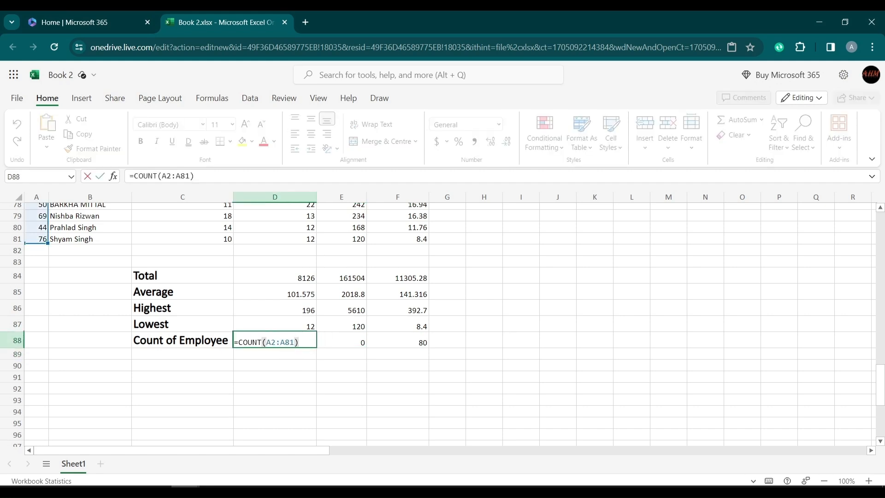
Change the range of the Count of Employee formula in E88 to the Hourly wages column, making it =COUNT(C2:C81)
{"action": "left_click", "coordinate": [352, 342]}
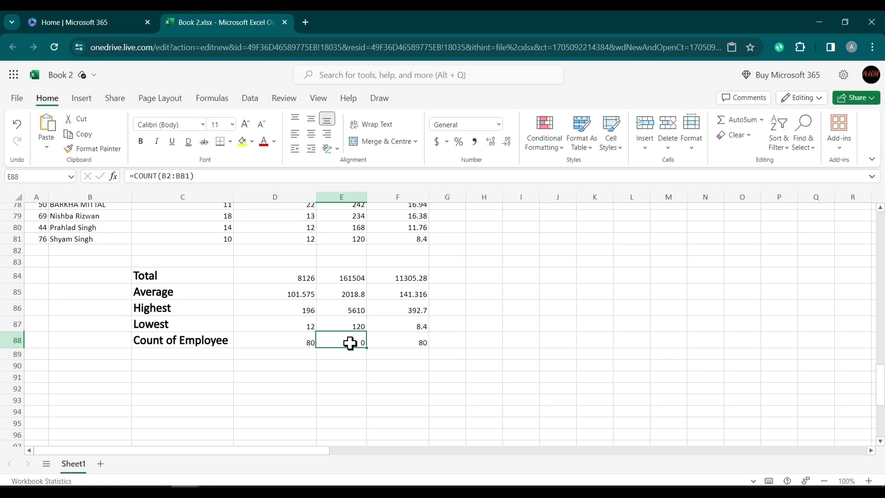
{"action": "double_click", "coordinate": [350, 343]}
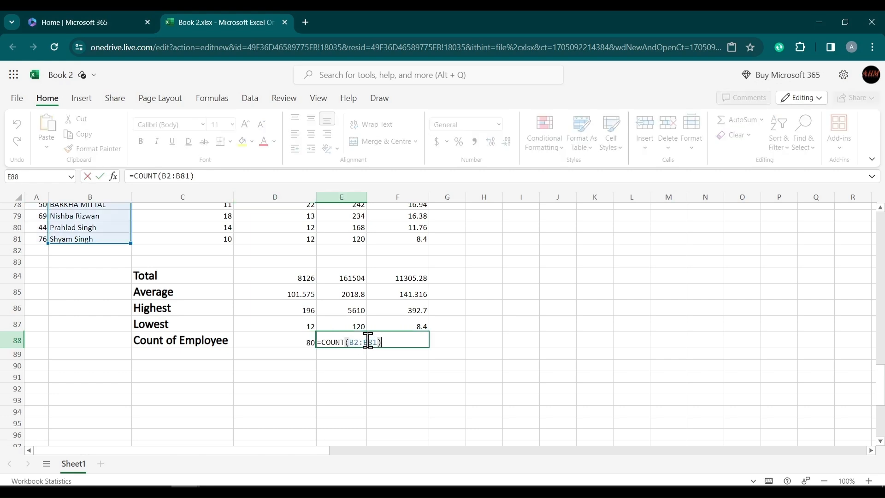
{"action": "left_click", "coordinate": [368, 342]}
{"action": "key", "text": "BackSpace"}
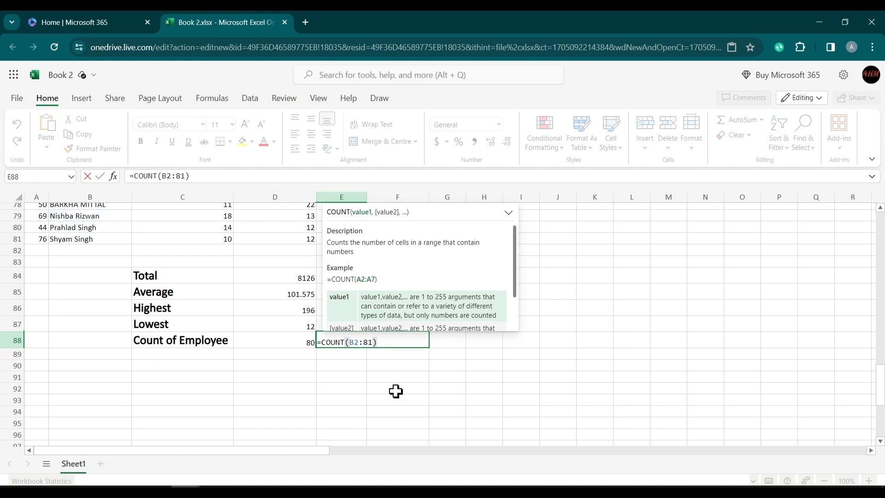
{"action": "type", "text": "C"}
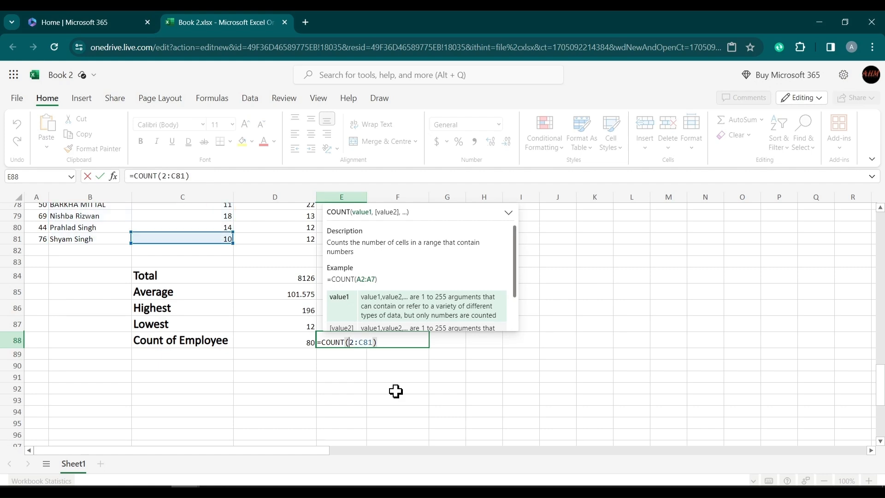
{"action": "key", "text": "Return"}
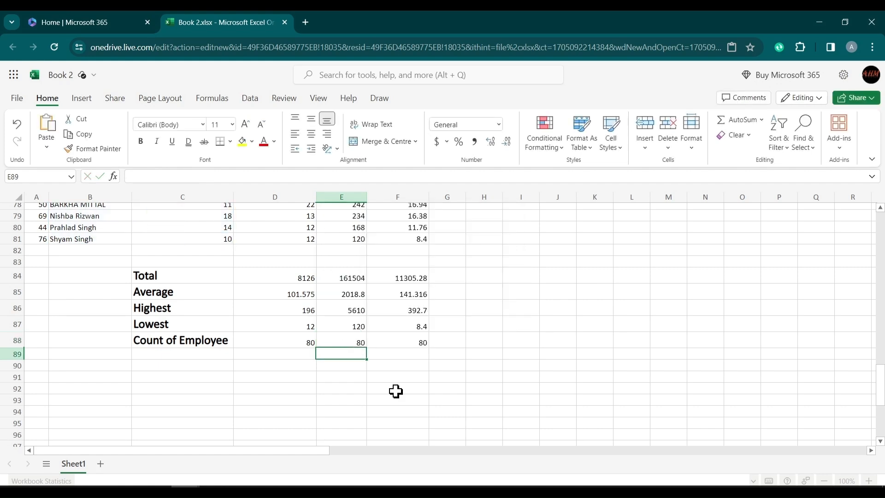
{"action": "left_click", "coordinate": [427, 343]}
{"action": "left_click", "coordinate": [383, 373]}
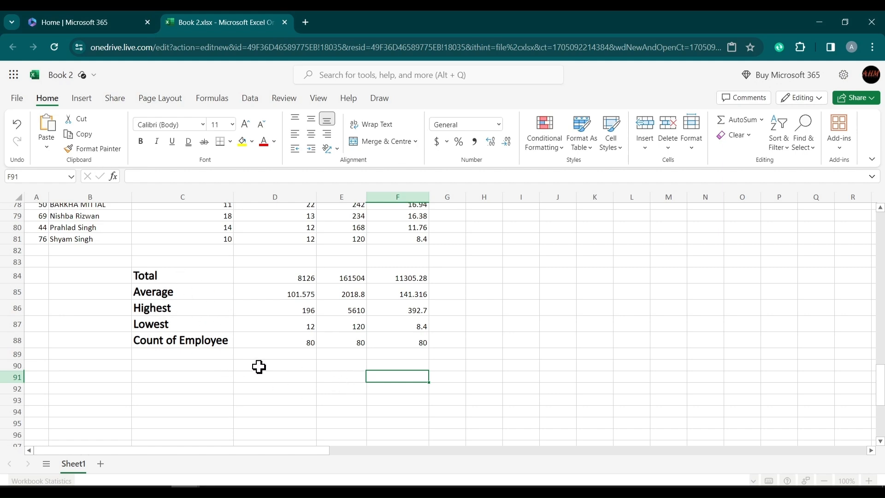
Make the header row 1 bold and give it a gold fill
{"action": "scroll", "coordinate": [293, 336], "scroll_direction": "up", "scroll_amount": 2}
{"action": "scroll", "coordinate": [293, 336], "scroll_direction": "up", "scroll_amount": 20}
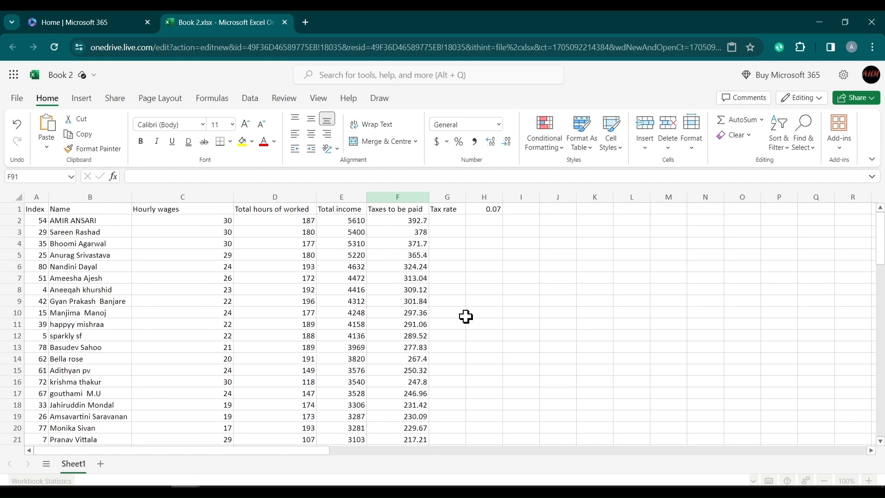
{"action": "scroll", "coordinate": [490, 282], "scroll_direction": "down", "scroll_amount": 4}
{"action": "left_click", "coordinate": [16, 208]}
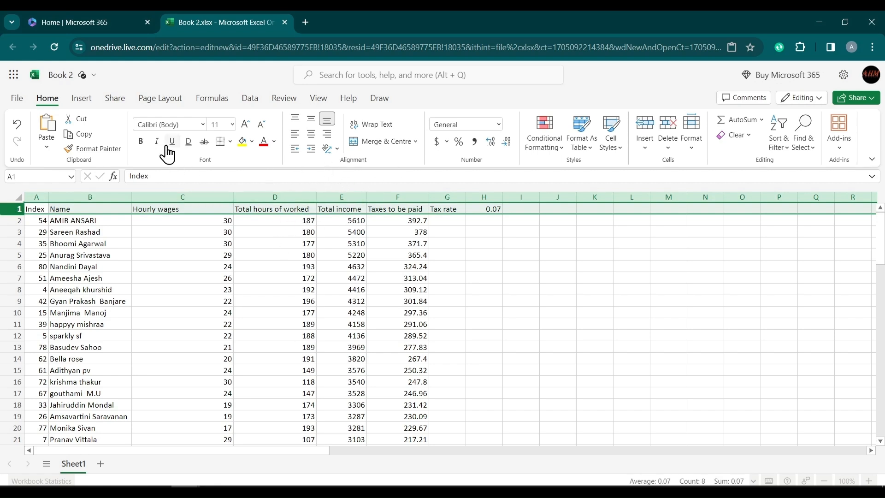
{"action": "left_click", "coordinate": [139, 143]}
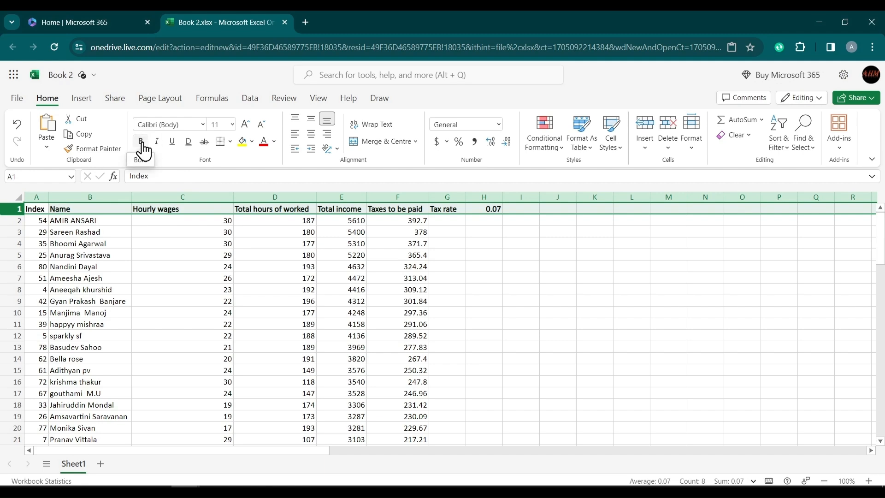
{"action": "left_click", "coordinate": [252, 141]}
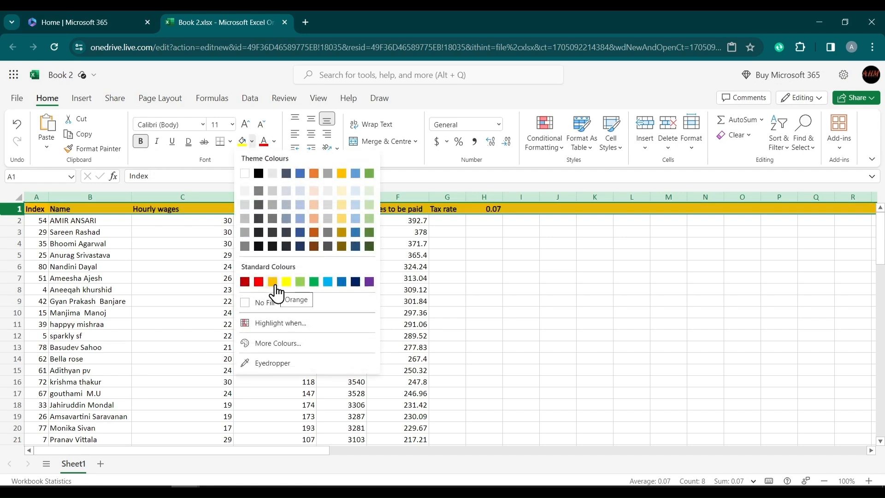
{"action": "left_click", "coordinate": [344, 175]}
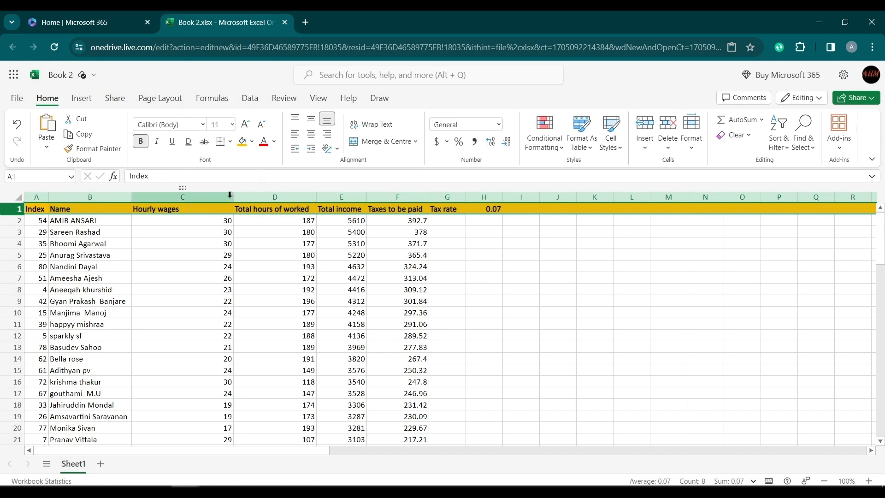
Increase the font size of the header row to 14
{"action": "left_click", "coordinate": [275, 142]}
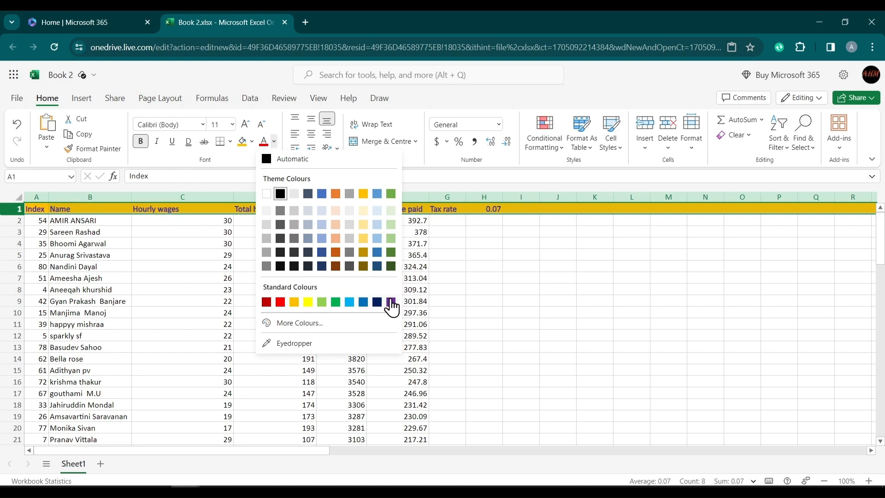
{"action": "left_click", "coordinate": [512, 294]}
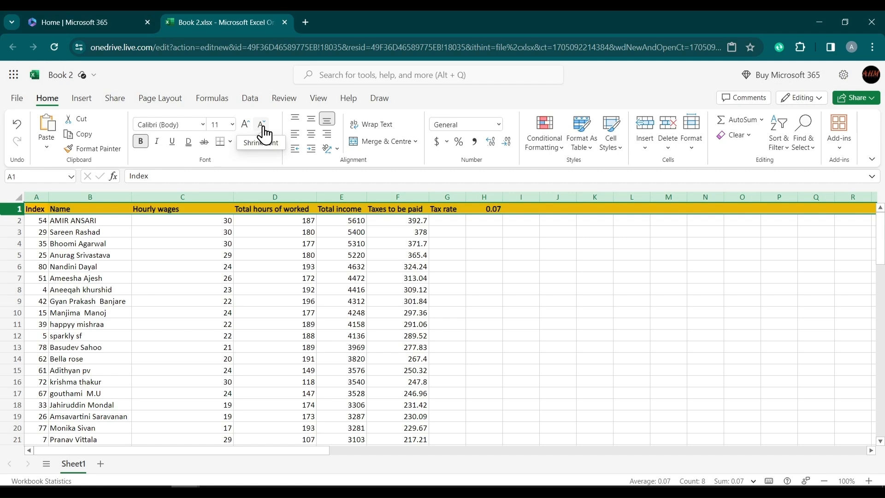
{"action": "left_click", "coordinate": [250, 127]}
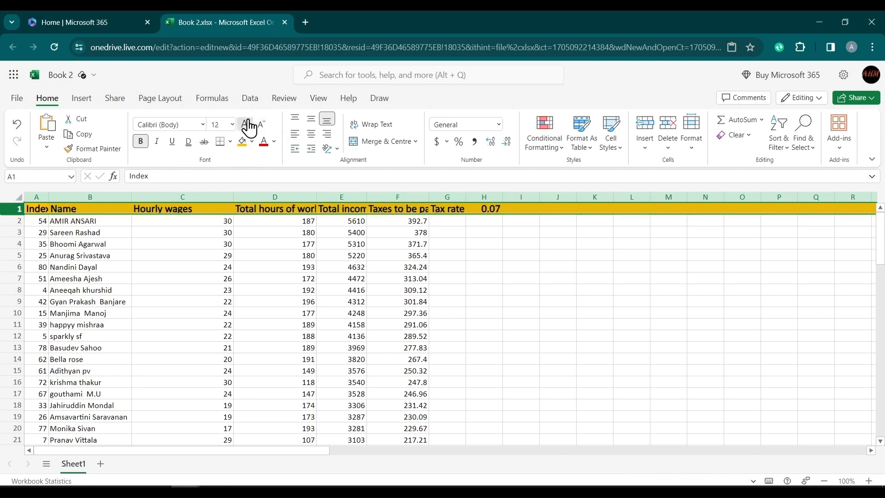
{"action": "left_click", "coordinate": [250, 127]}
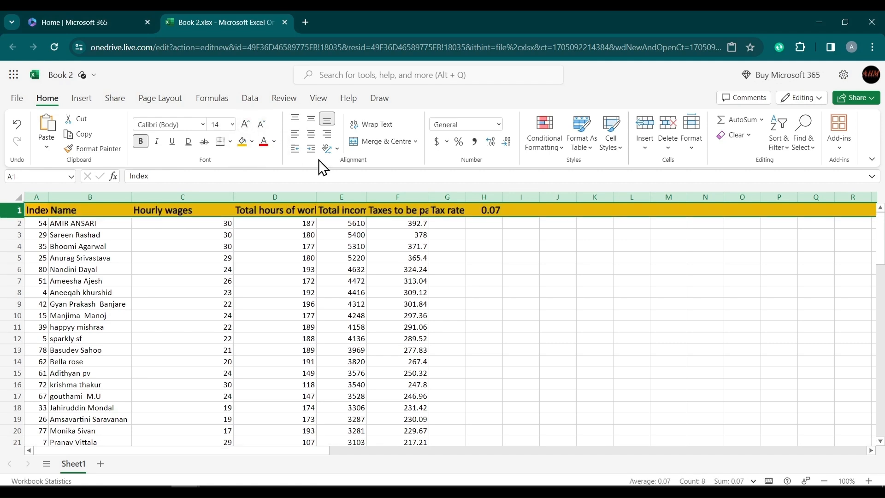
{"action": "left_click", "coordinate": [203, 125]}
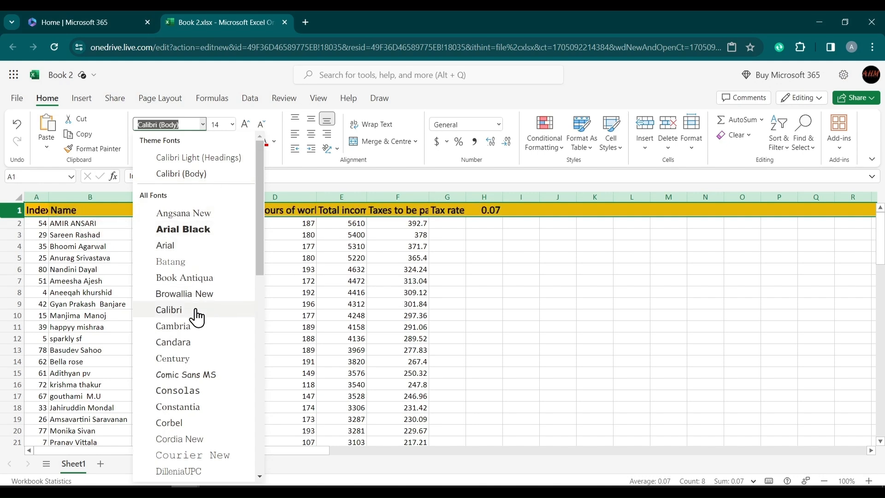
{"action": "scroll", "coordinate": [199, 343], "scroll_direction": "down", "scroll_amount": 3}
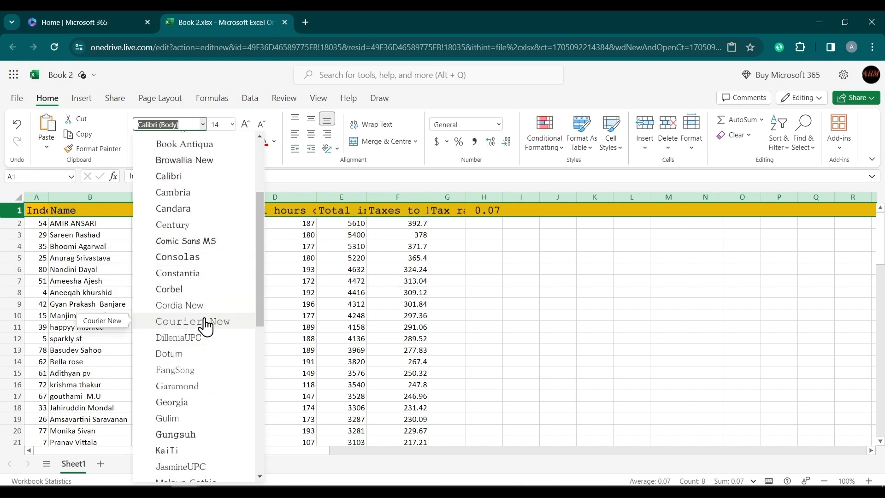
{"action": "scroll", "coordinate": [187, 267], "scroll_direction": "up", "scroll_amount": 1}
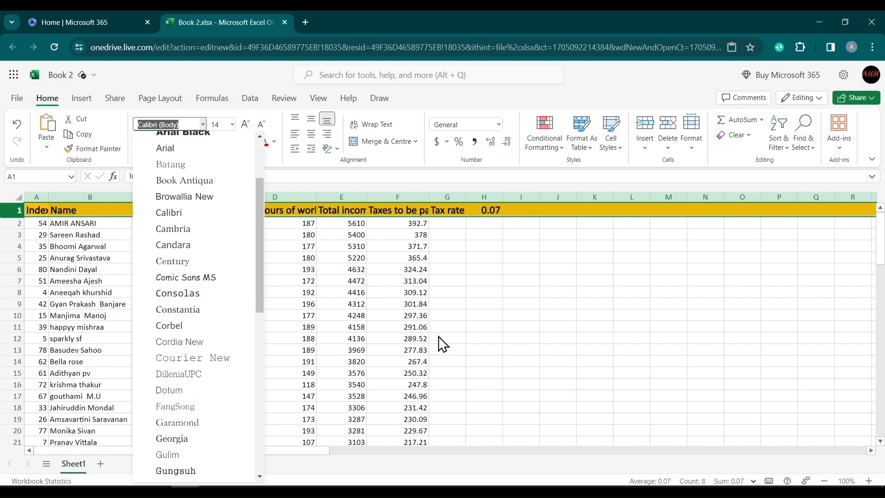
{"action": "key", "text": "Escape"}
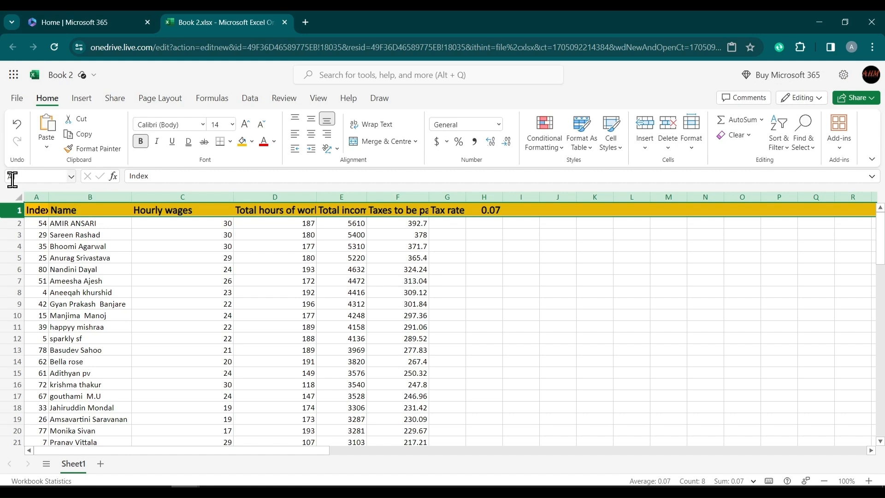
Autofit the widths of all columns in the sheet to their contents
{"action": "left_click", "coordinate": [16, 195]}
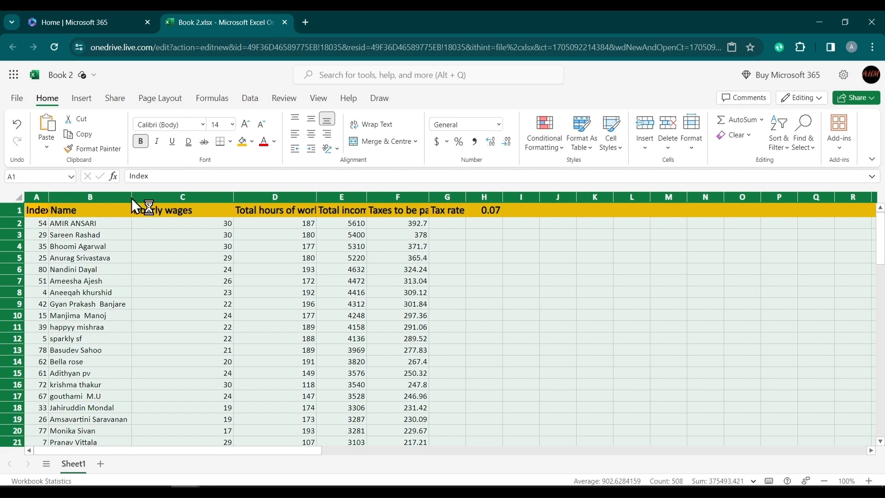
{"action": "double_click", "coordinate": [132, 198]}
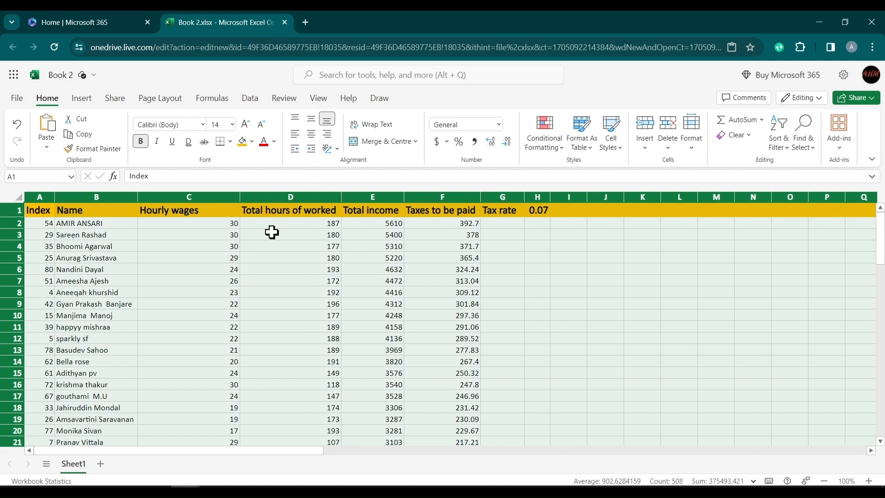
{"action": "left_click", "coordinate": [530, 305]}
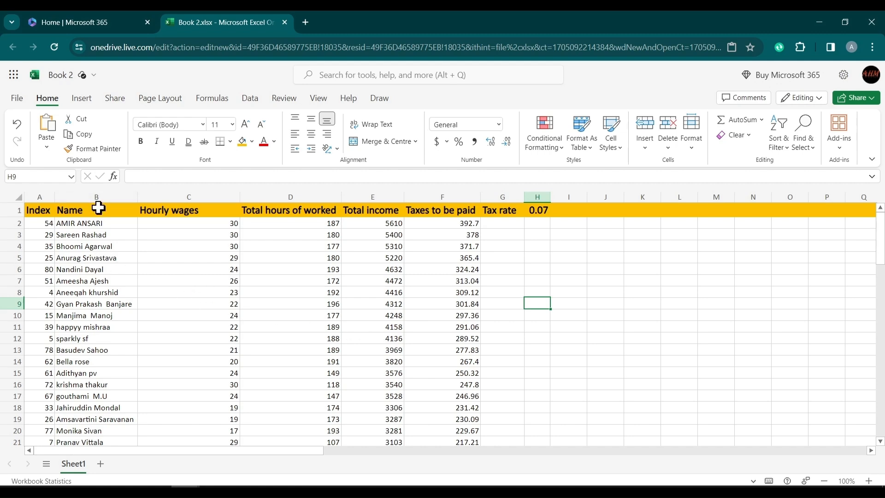
Format the Index column as Number with no decimal places
{"action": "left_click", "coordinate": [40, 196]}
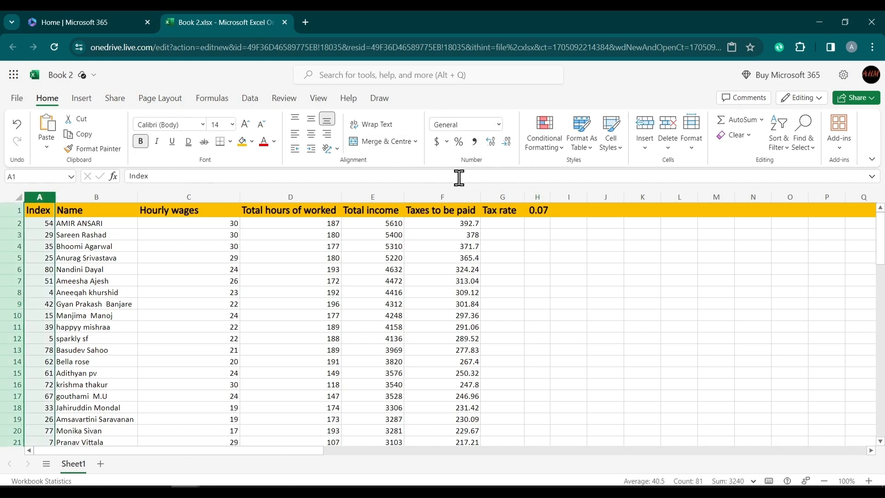
{"action": "left_click", "coordinate": [500, 124]}
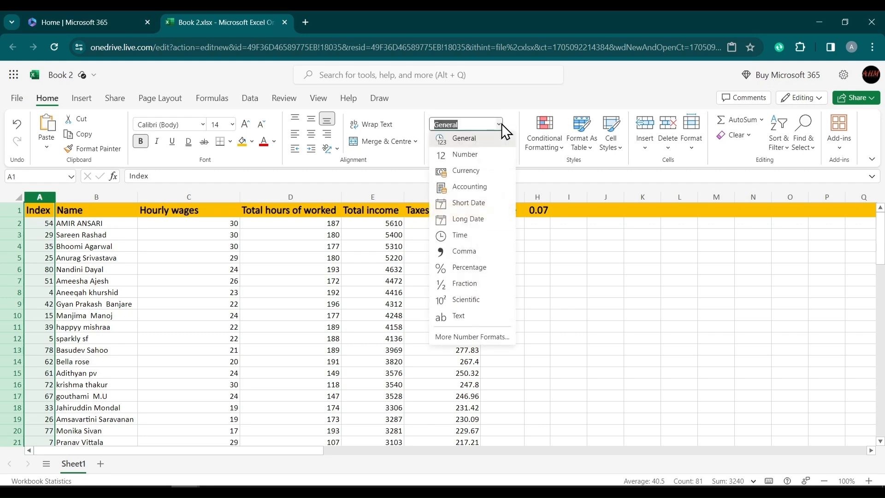
{"action": "left_click", "coordinate": [481, 157]}
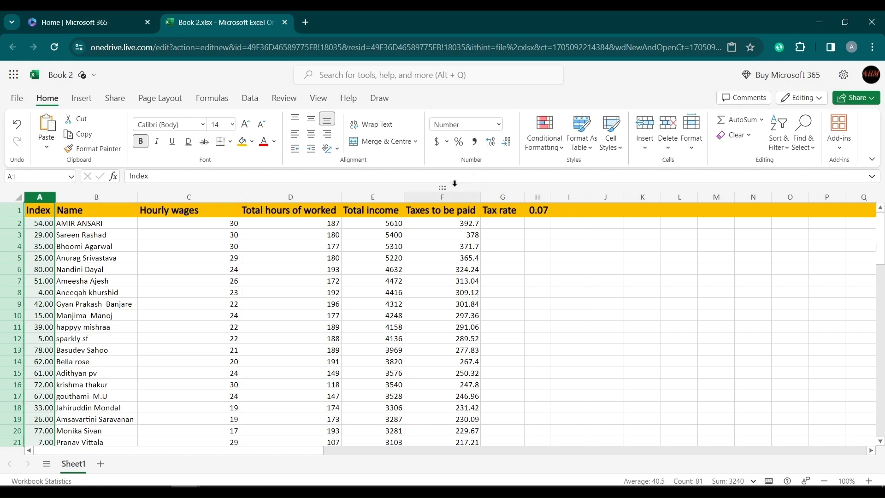
{"action": "left_click", "coordinate": [509, 143]}
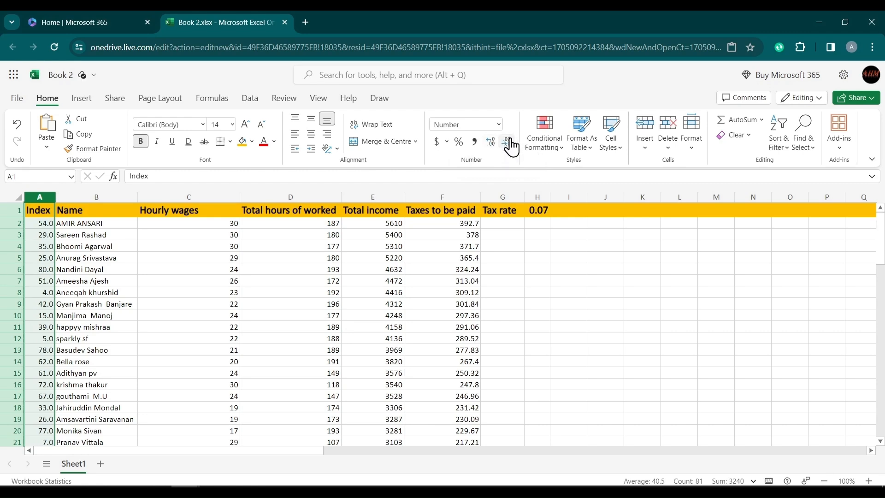
{"action": "left_click", "coordinate": [509, 142]}
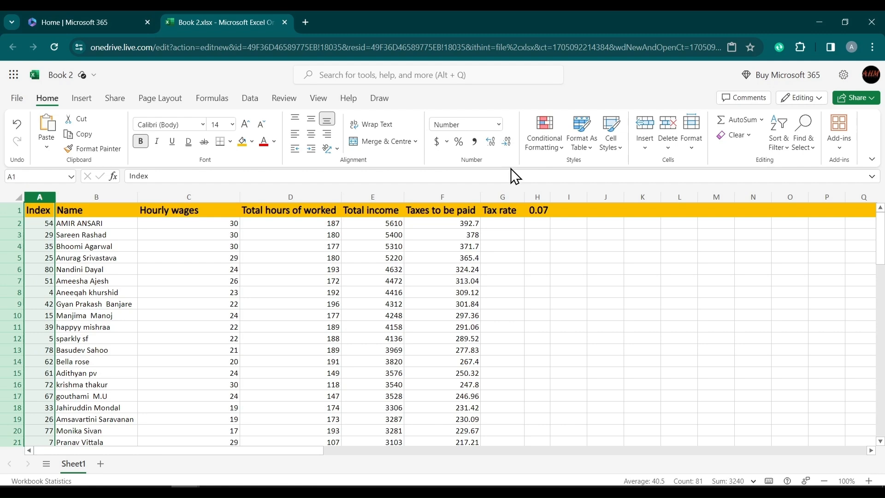
Set the number format of the Name column to Text
{"action": "left_click", "coordinate": [99, 198]}
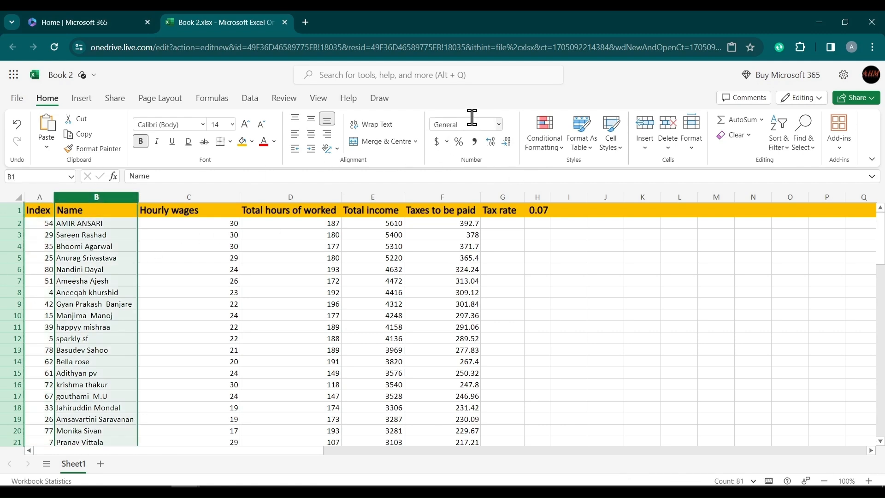
{"action": "left_click", "coordinate": [499, 125]}
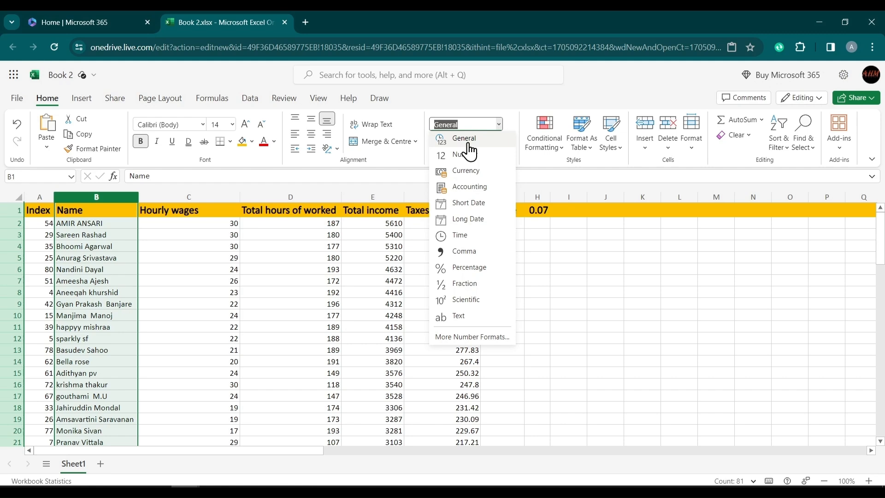
{"action": "left_click", "coordinate": [471, 98]}
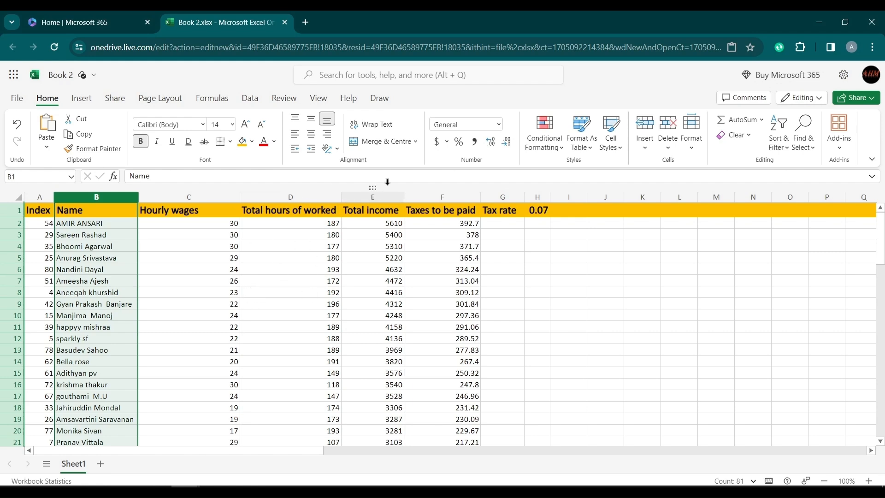
{"action": "left_click", "coordinate": [499, 123]}
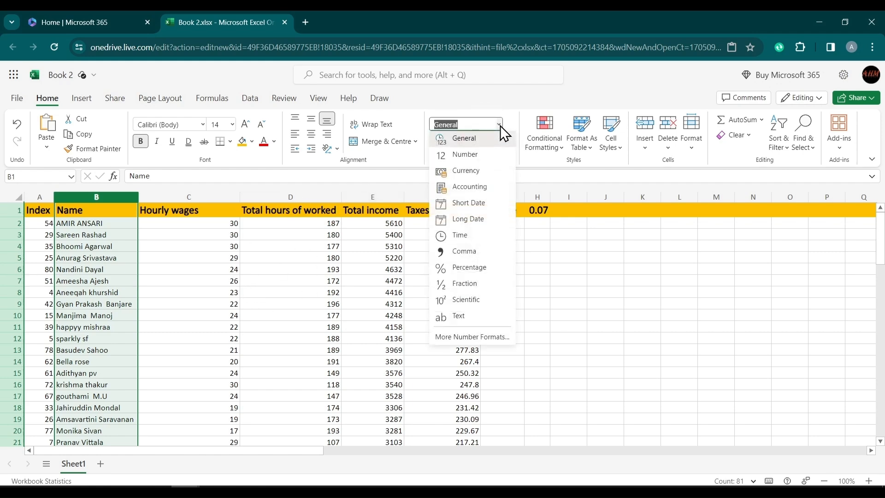
{"action": "left_click", "coordinate": [461, 317]}
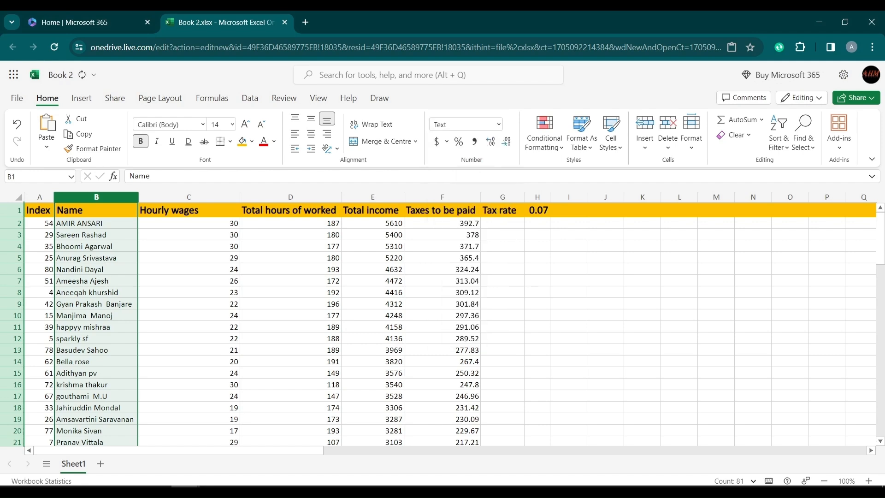
Apply the $ English (United States) accounting format to the Hourly wages column
{"action": "left_click", "coordinate": [200, 195]}
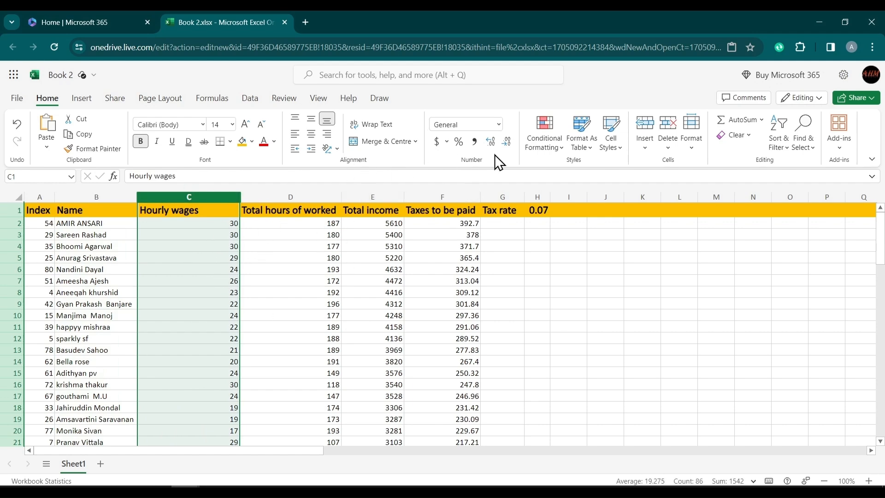
{"action": "left_click", "coordinate": [445, 141]}
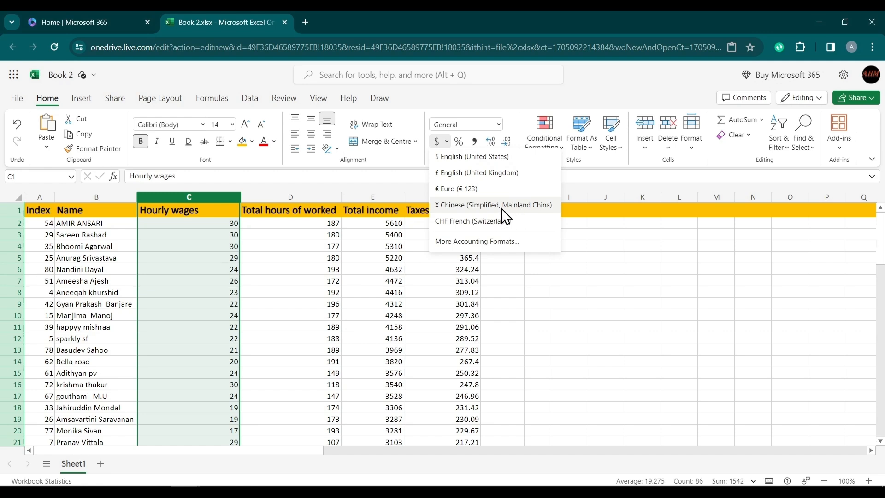
{"action": "left_click", "coordinate": [480, 160]}
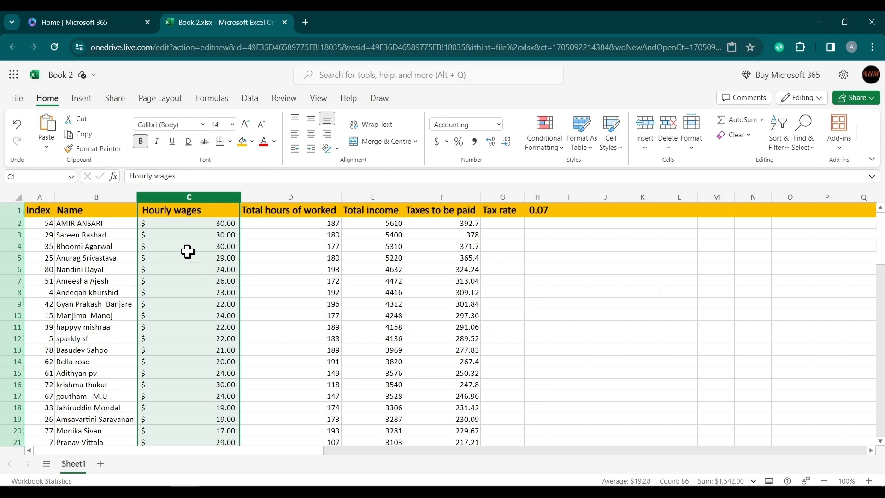
Apply the Currency number format to the Hourly wages and Total income columns
{"action": "left_click", "coordinate": [498, 124]}
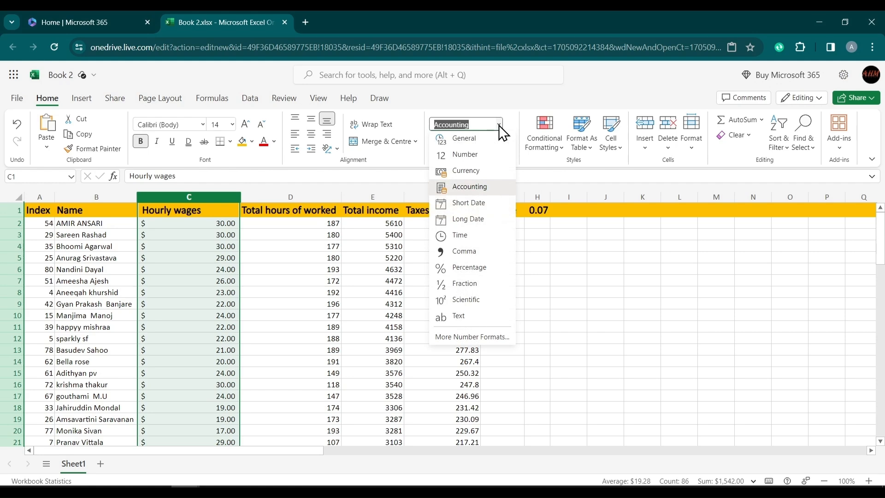
{"action": "left_click", "coordinate": [471, 173]}
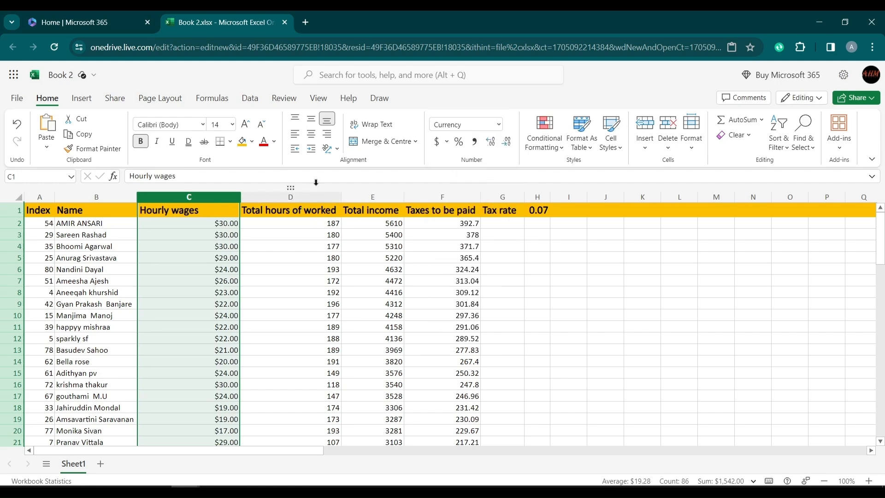
{"action": "left_click", "coordinate": [373, 196]}
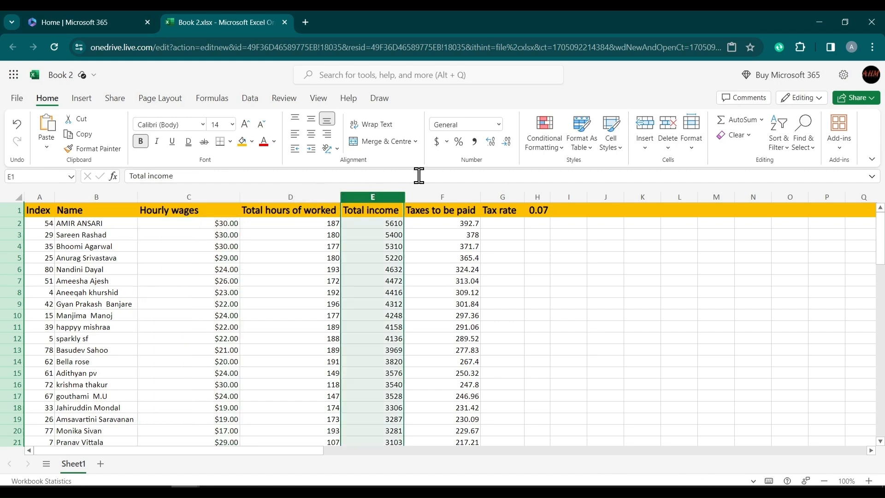
{"action": "left_click", "coordinate": [447, 142]}
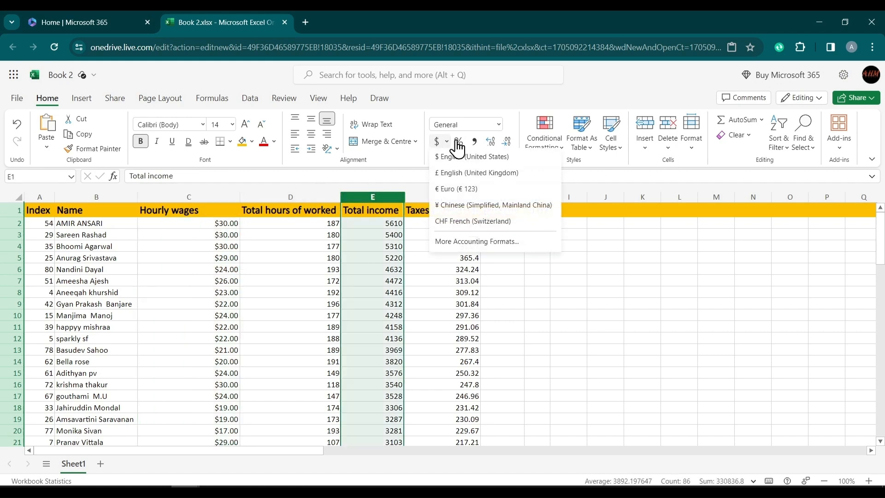
{"action": "left_click", "coordinate": [500, 124]}
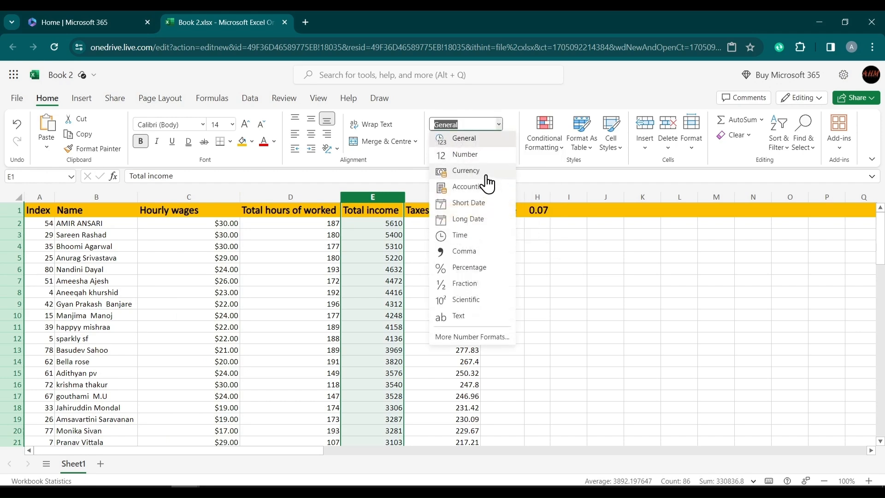
{"action": "left_click", "coordinate": [486, 173]}
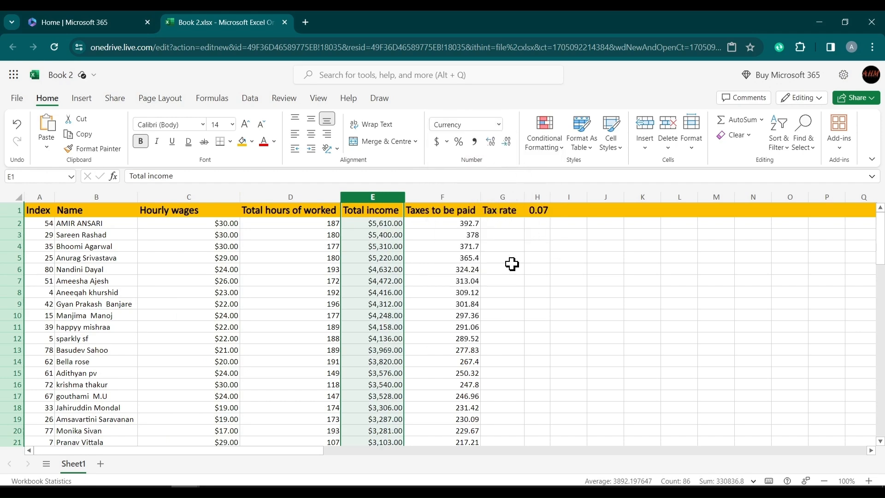
Set the number format of the Taxes to be paid column to Currency
{"action": "left_click", "coordinate": [443, 197]}
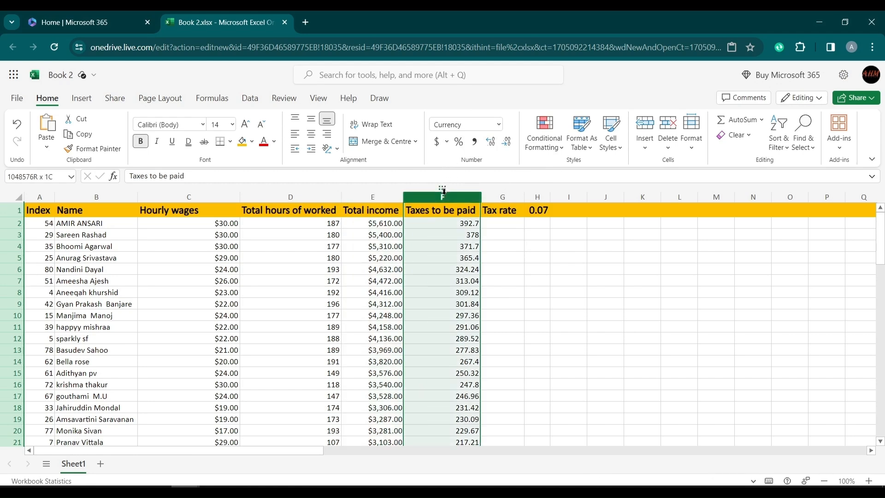
{"action": "left_click", "coordinate": [498, 125]}
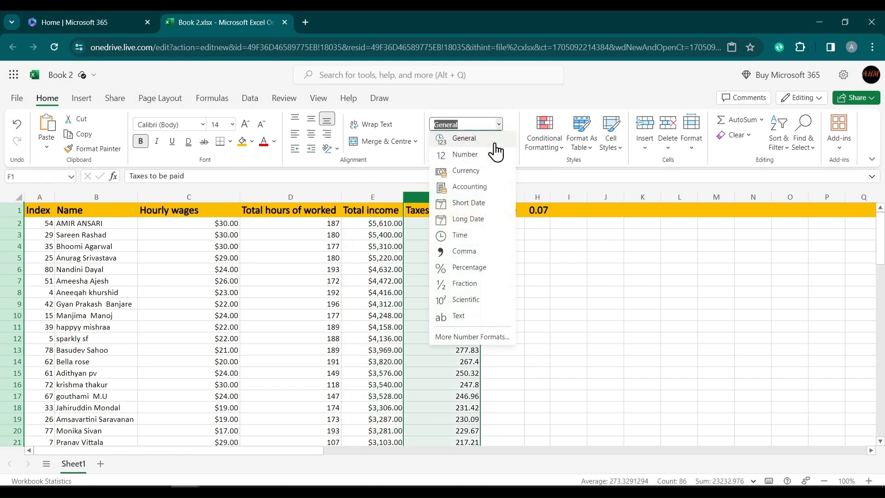
{"action": "left_click", "coordinate": [467, 171]}
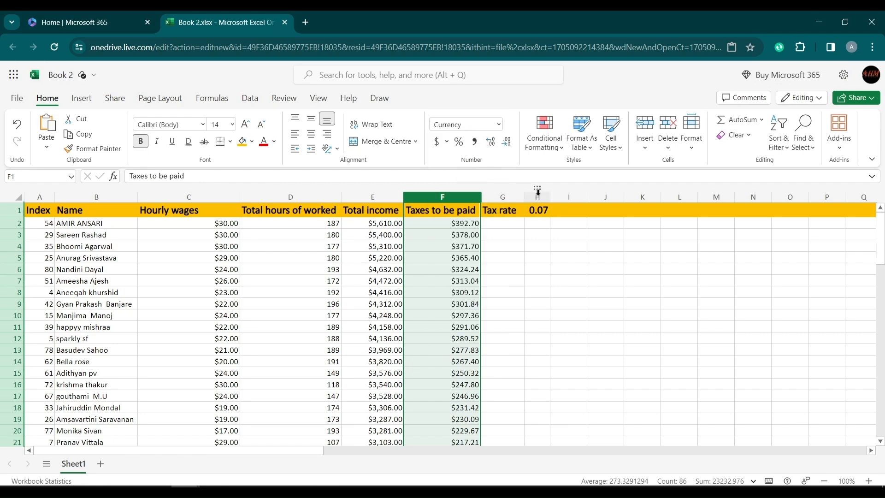
Format the tax rate value in cell H1 as a percentage
{"action": "left_click", "coordinate": [536, 211]}
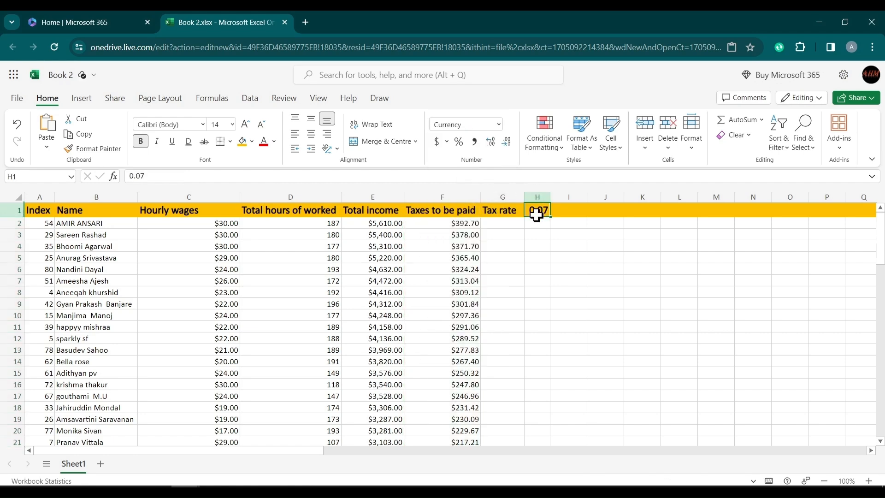
{"action": "left_click", "coordinate": [465, 143]}
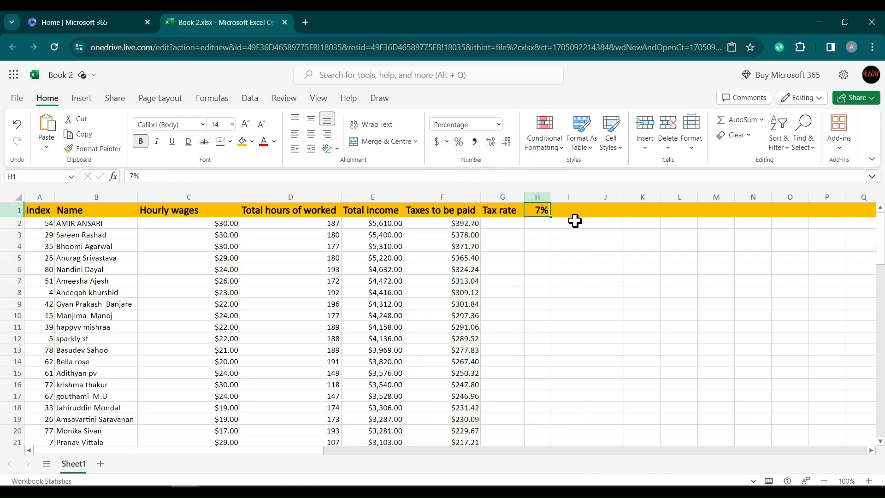
{"action": "left_click", "coordinate": [558, 258]}
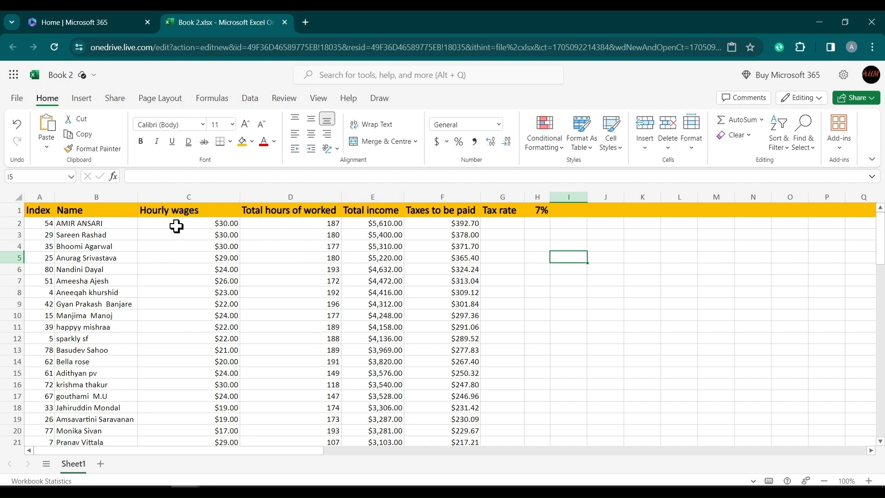
Increase the font size of all data rows below the header, rows 2 to 81, to 12
{"action": "left_click", "coordinate": [19, 223]}
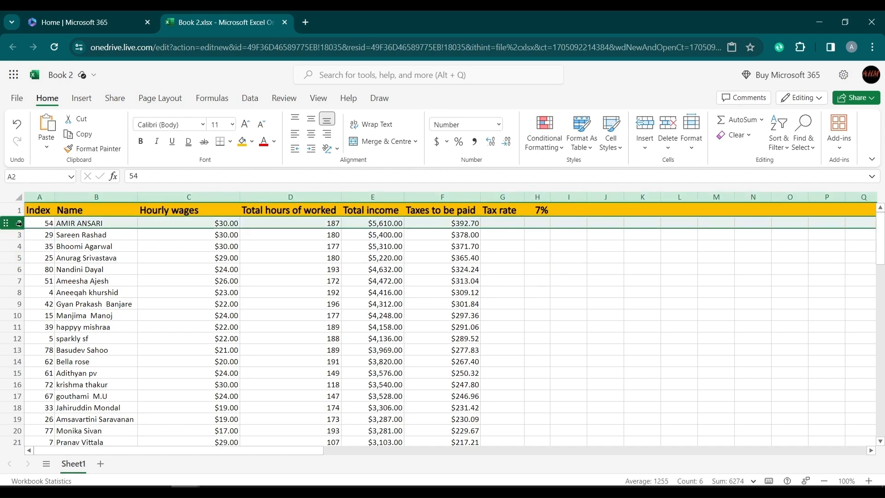
{"action": "key", "text": "ctrl+shift+Down"}
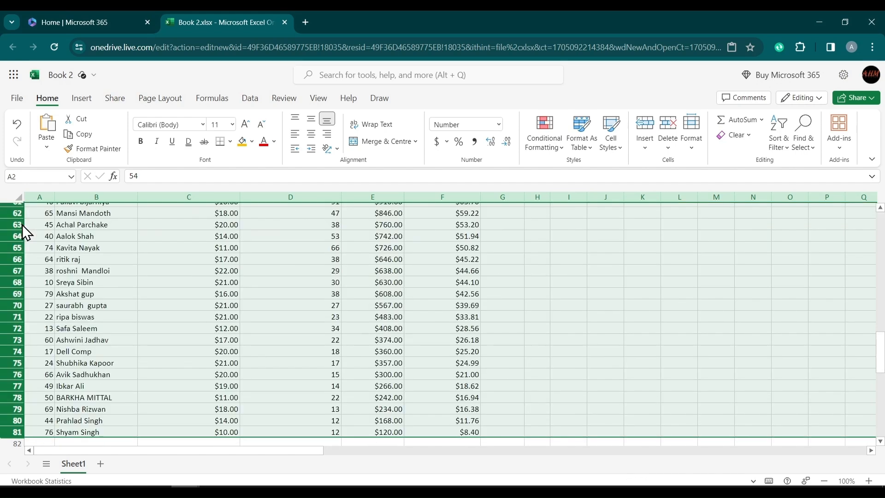
{"action": "scroll", "coordinate": [204, 222], "scroll_direction": "up", "scroll_amount": 20}
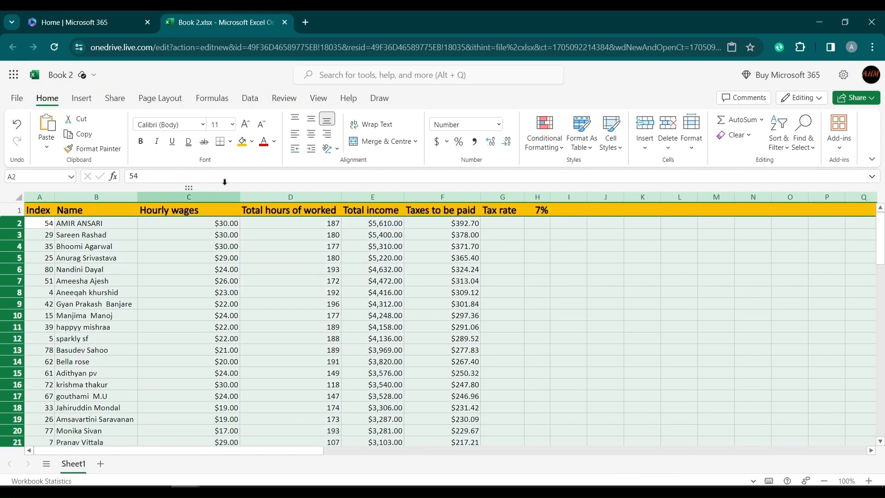
{"action": "left_click", "coordinate": [246, 126]}
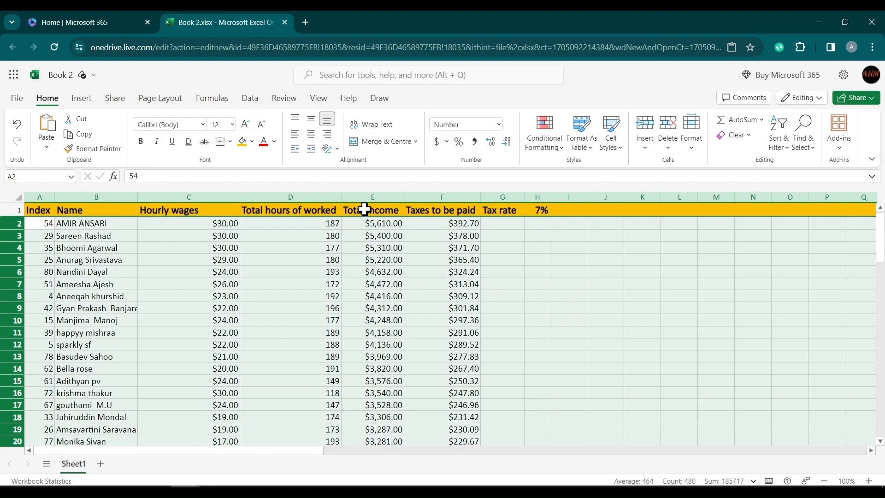
{"action": "left_click", "coordinate": [520, 257]}
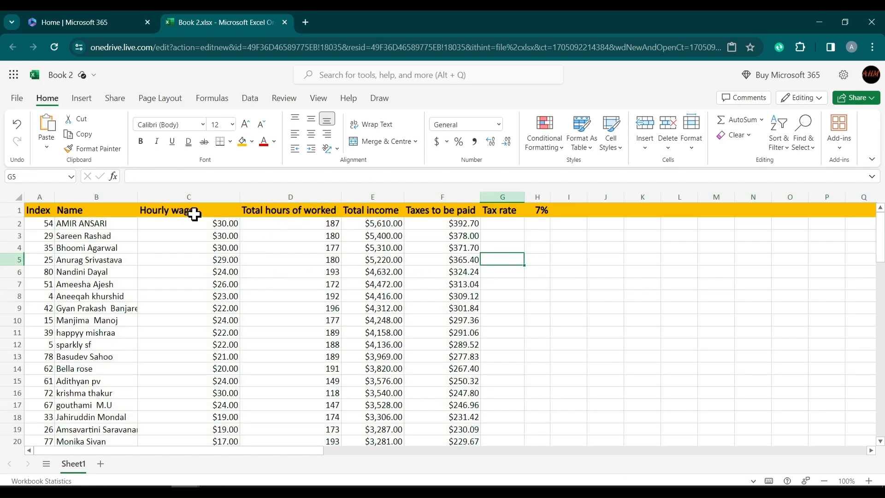
Turn on text wrapping for the Hourly wages column and align its contents to the middle vertically and the centre horizontally
{"action": "left_click", "coordinate": [191, 196]}
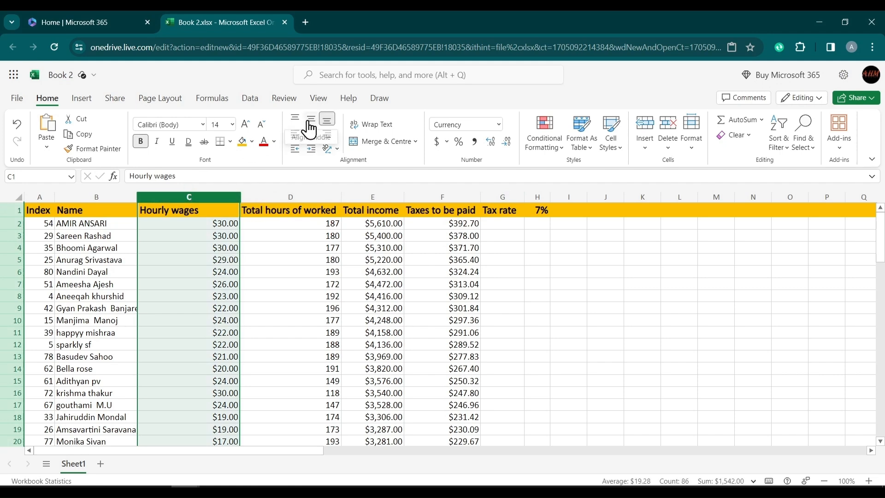
{"action": "left_click", "coordinate": [369, 132]}
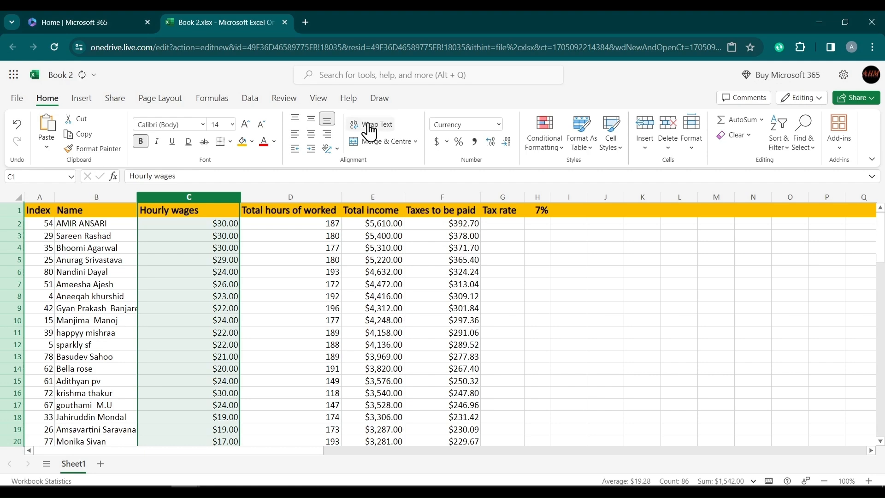
{"action": "left_click", "coordinate": [325, 122]}
{"action": "left_click", "coordinate": [316, 124]}
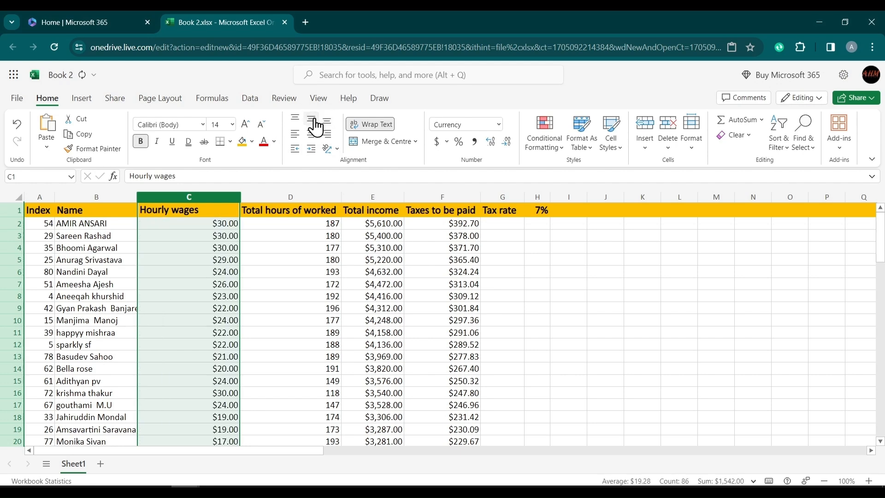
{"action": "left_click", "coordinate": [313, 135]}
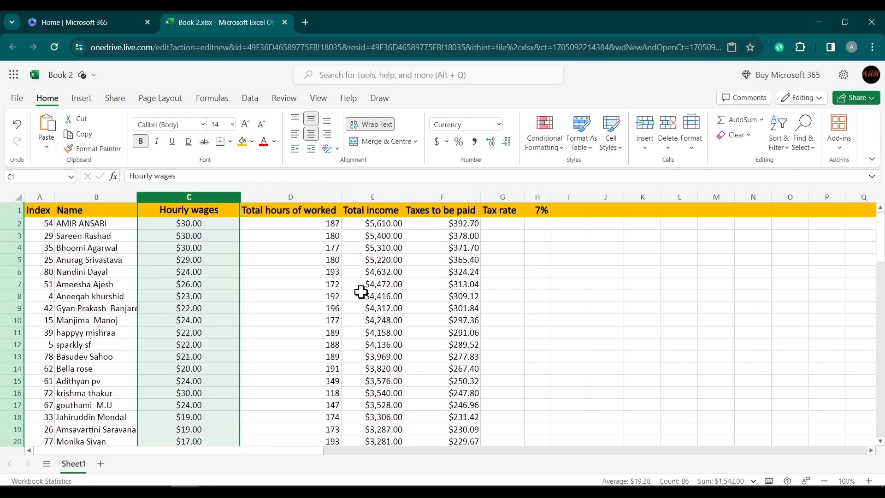
Centre the contents of the Total hours of worked column horizontally and check the alignment down the rows
{"action": "left_click", "coordinate": [301, 197]}
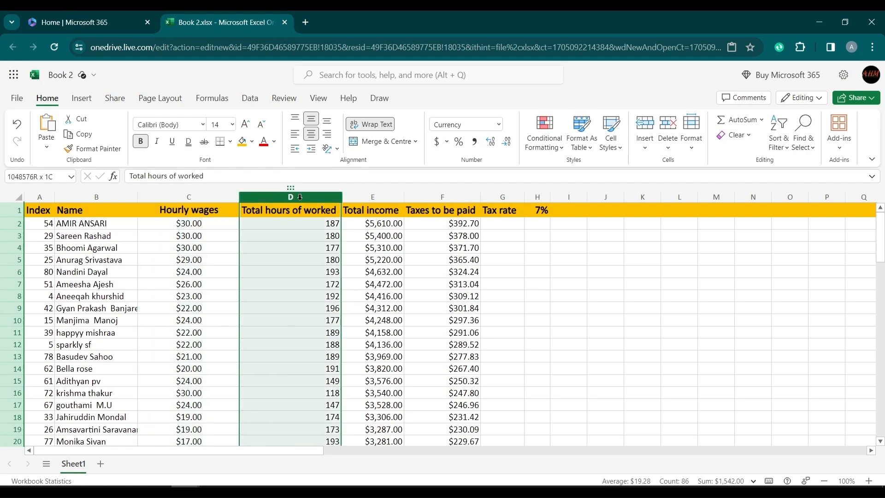
{"action": "left_click", "coordinate": [312, 136]}
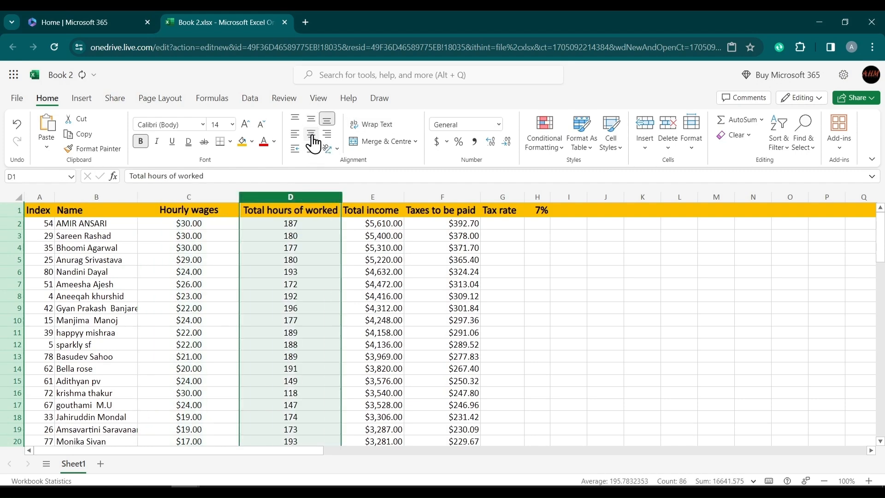
{"action": "scroll", "coordinate": [434, 303], "scroll_direction": "down", "scroll_amount": 1}
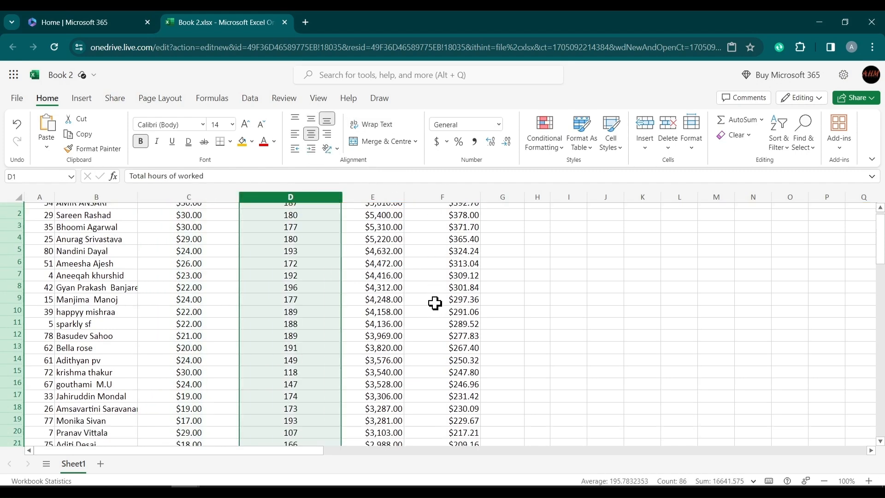
{"action": "scroll", "coordinate": [435, 303], "scroll_direction": "down", "scroll_amount": 8}
{"action": "scroll", "coordinate": [434, 302], "scroll_direction": "down", "scroll_amount": 20}
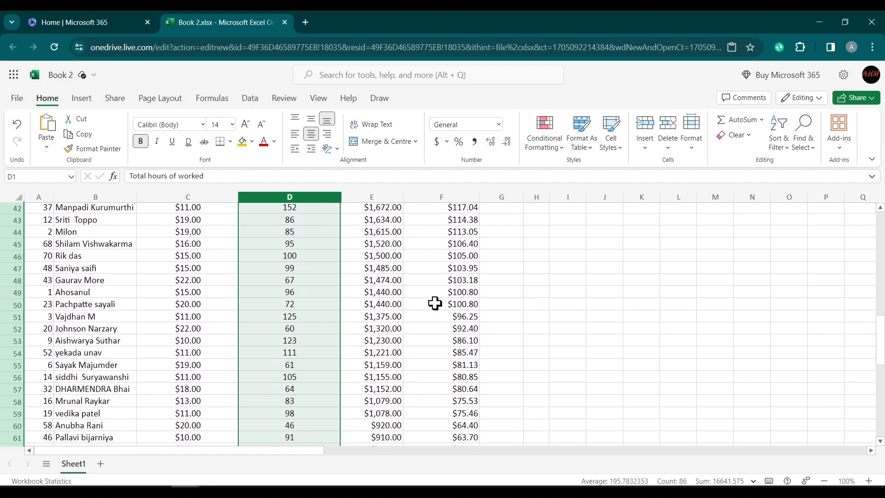
{"action": "scroll", "coordinate": [435, 303], "scroll_direction": "up", "scroll_amount": 20}
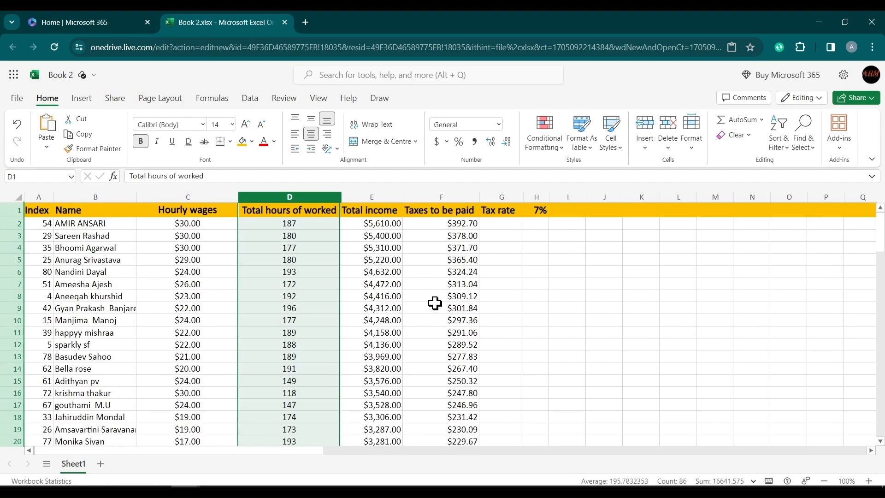
{"action": "left_click", "coordinate": [631, 320]}
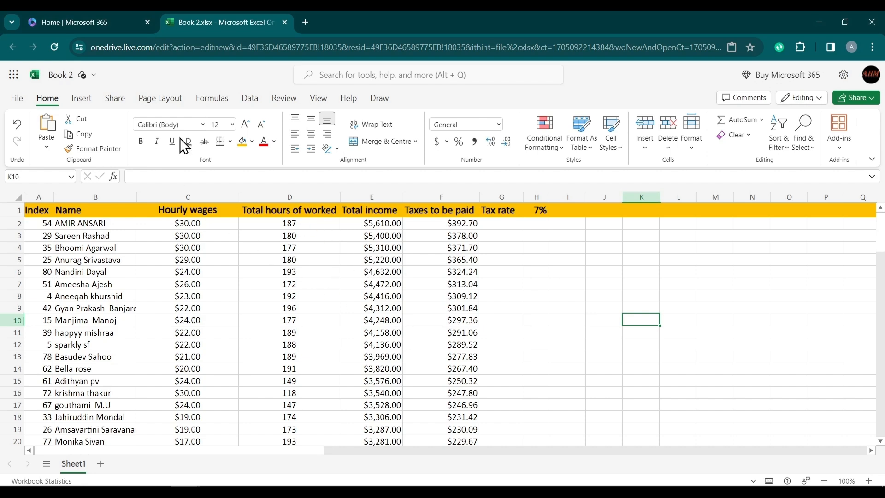
Examine the chart types available for insertion, including the 2-D Column, 2-D Pie and Doughnut options
{"action": "left_click", "coordinate": [81, 98]}
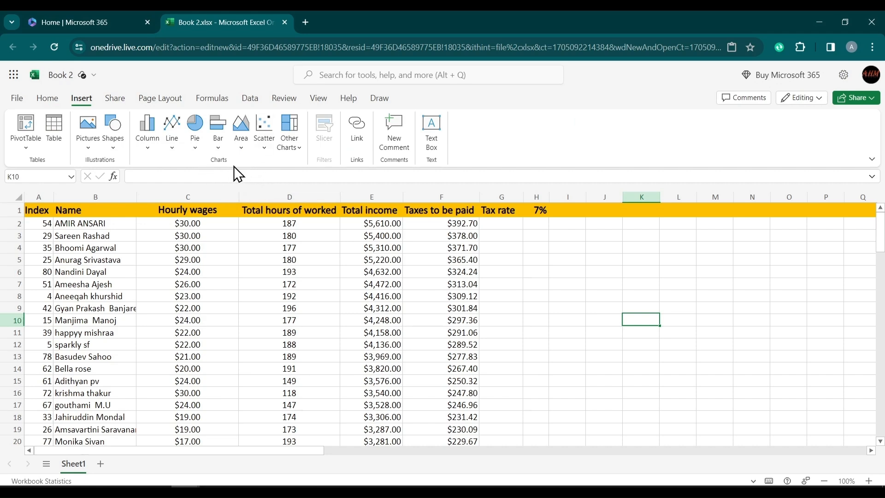
{"action": "left_click", "coordinate": [151, 156]}
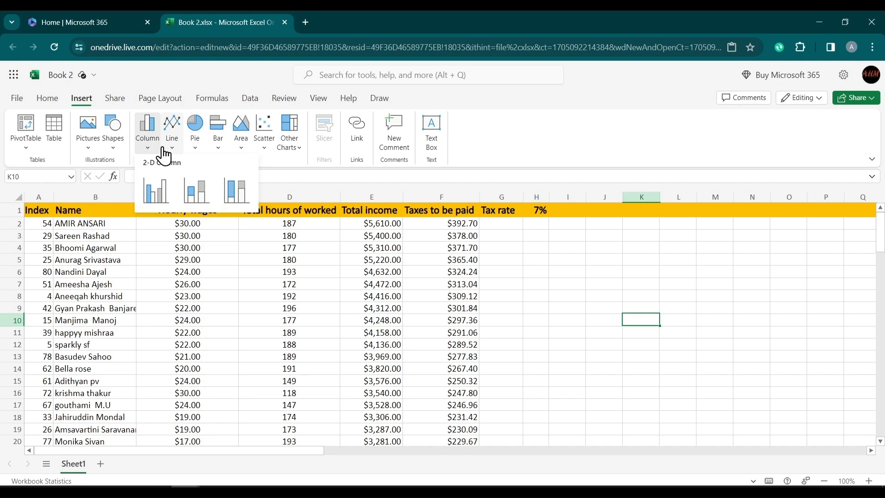
{"action": "left_click", "coordinate": [159, 154]}
{"action": "left_click", "coordinate": [191, 154]}
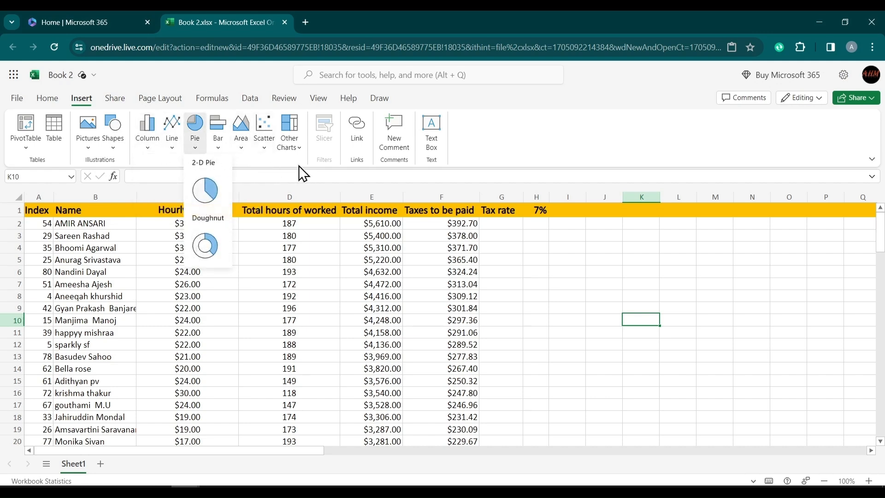
{"action": "left_click", "coordinate": [508, 132]}
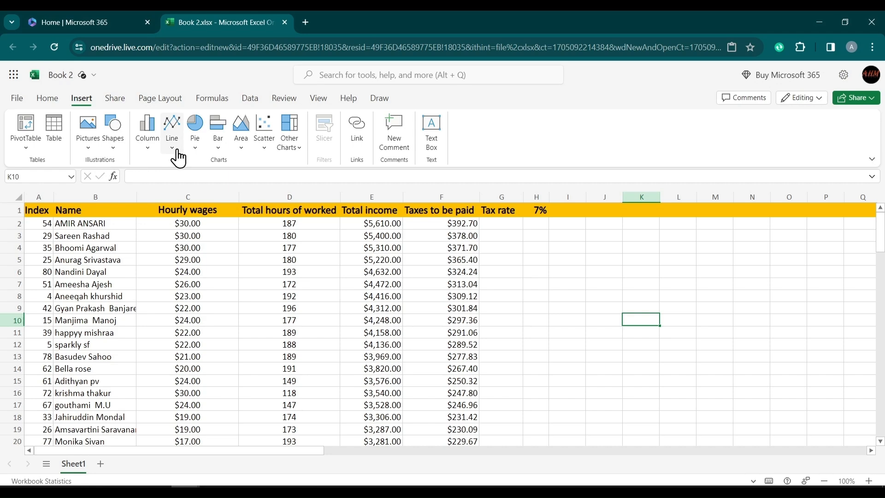
{"action": "left_click", "coordinate": [148, 152]}
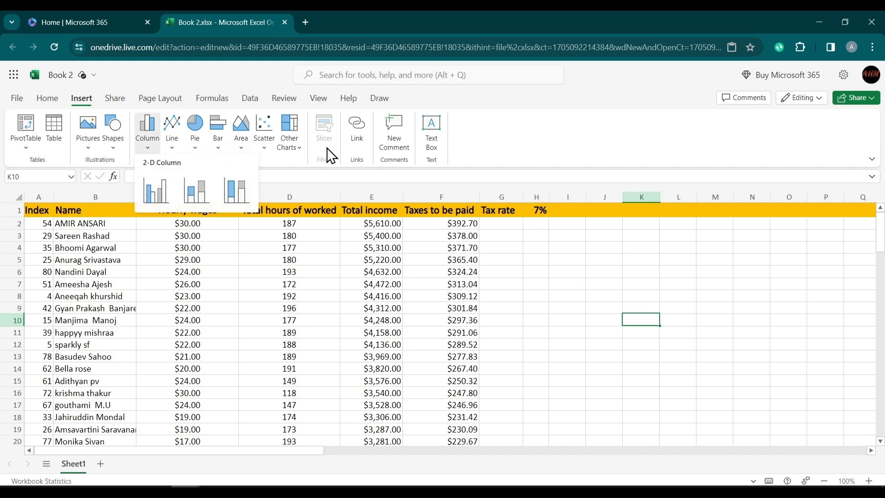
{"action": "left_click", "coordinate": [509, 125]}
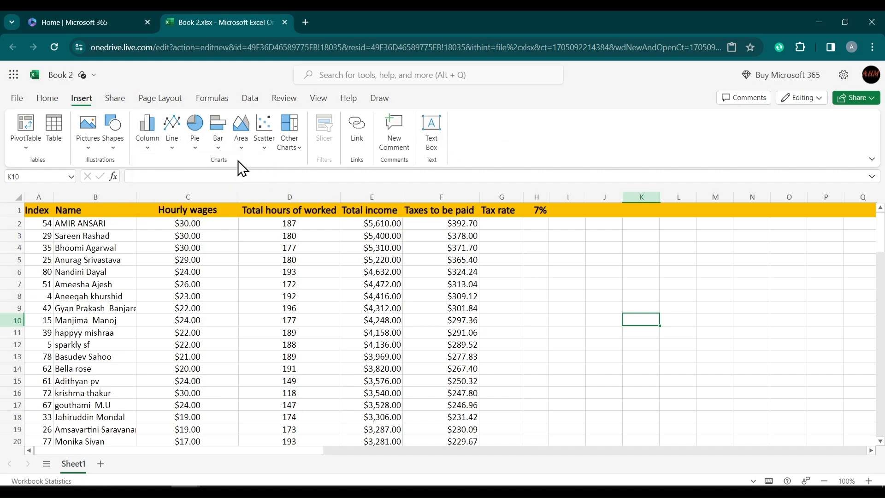
{"action": "left_click", "coordinate": [199, 155]}
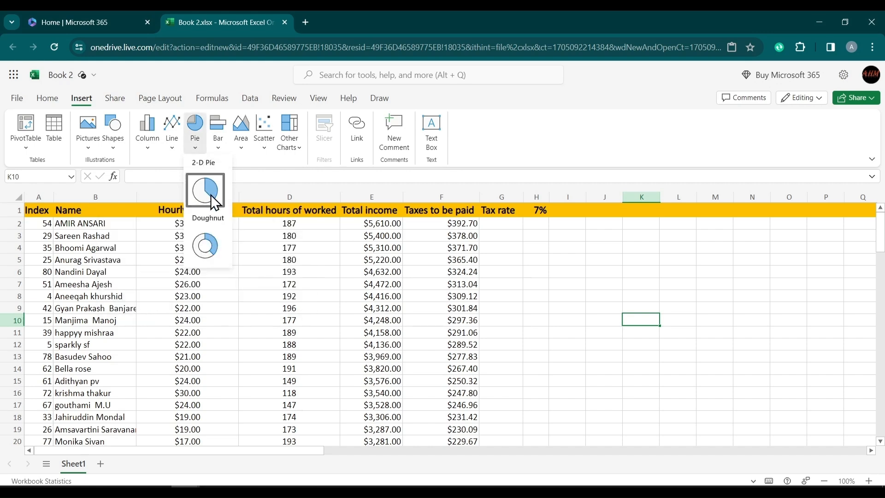
{"action": "left_click", "coordinate": [522, 159]}
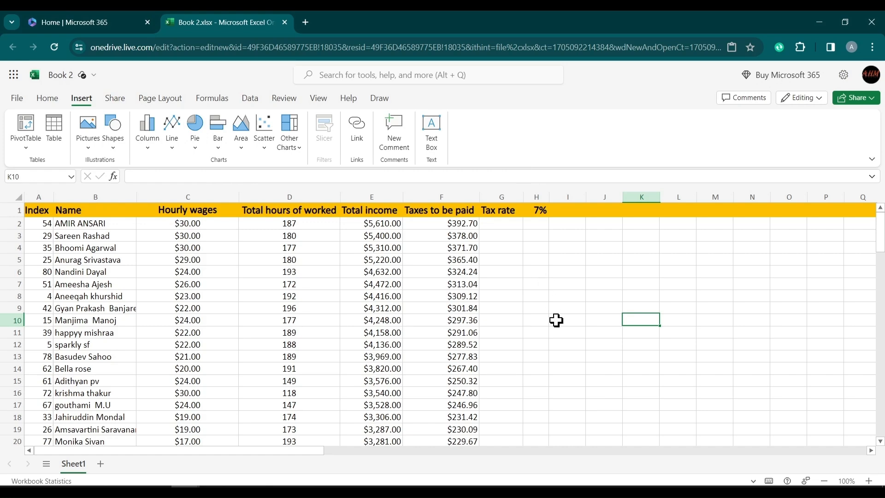
Insert a blank 2-D line chart and place it beside the data table, over columns H to O
{"action": "scroll", "coordinate": [557, 320], "scroll_direction": "down", "scroll_amount": 3}
{"action": "scroll", "coordinate": [557, 319], "scroll_direction": "up", "scroll_amount": 3}
{"action": "left_click", "coordinate": [176, 148]}
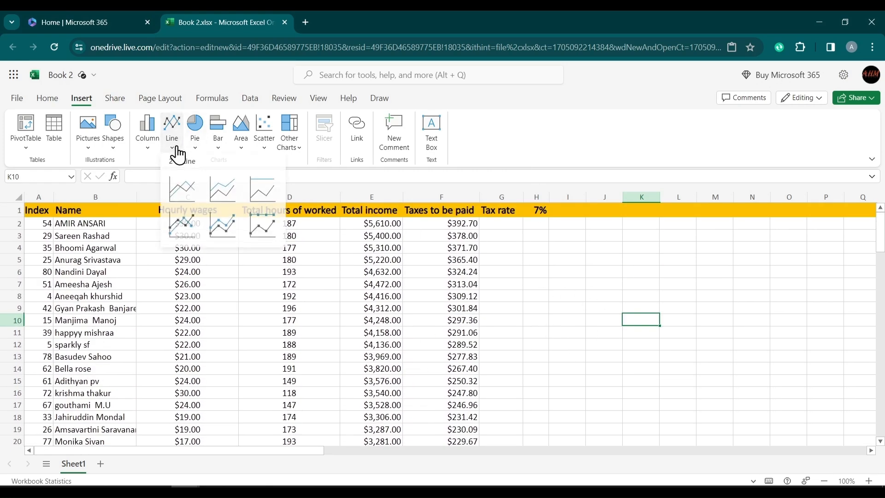
{"action": "left_click", "coordinate": [199, 187]}
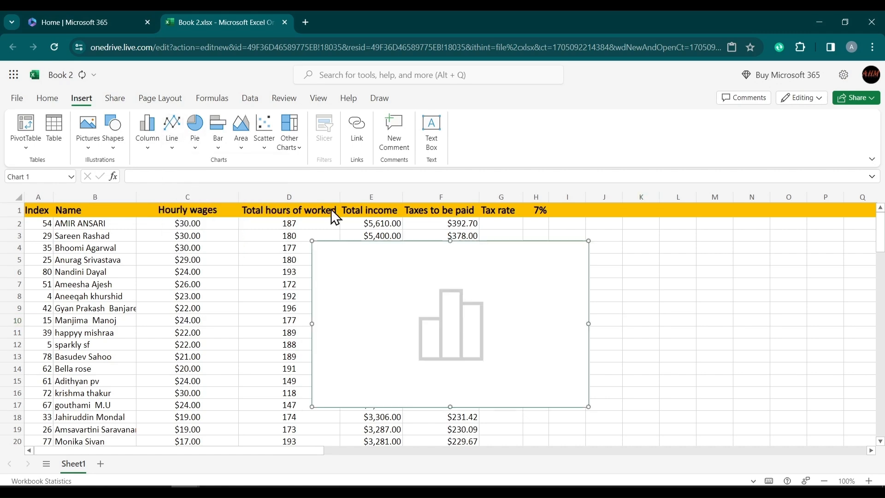
{"action": "left_click_drag", "start_coordinate": [508, 258], "coordinate": [719, 239]}
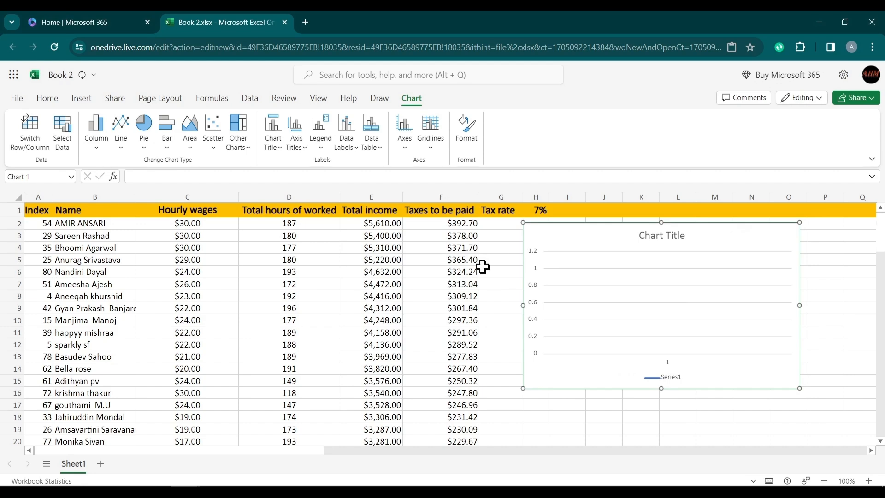
Move the chart's source range to cell C2 and reposition the chart beside the table, over columns H to O from row 3
{"action": "left_click_drag", "start_coordinate": [577, 247], "coordinate": [711, 285]}
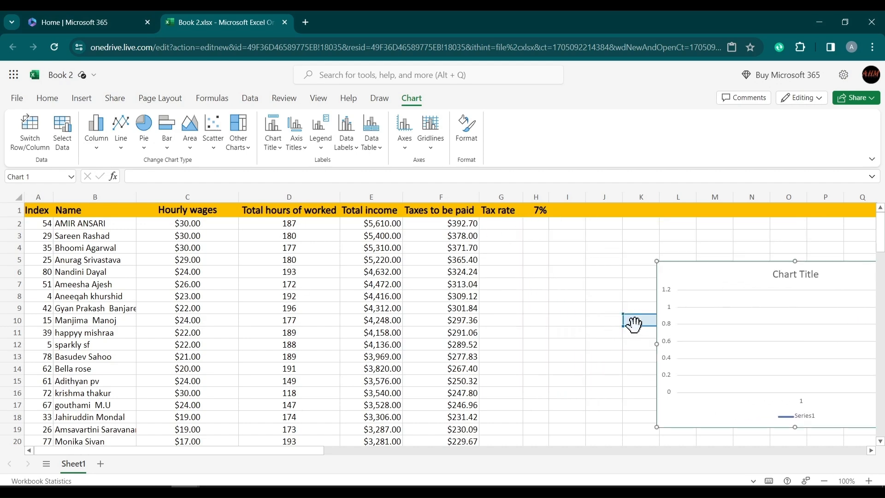
{"action": "left_click_drag", "start_coordinate": [634, 328], "coordinate": [396, 299]}
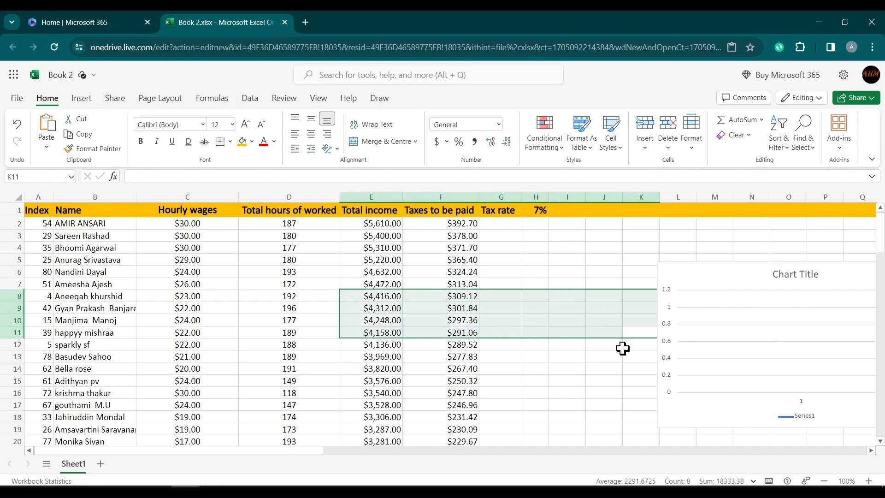
{"action": "left_click", "coordinate": [582, 303]}
{"action": "left_click", "coordinate": [701, 294]}
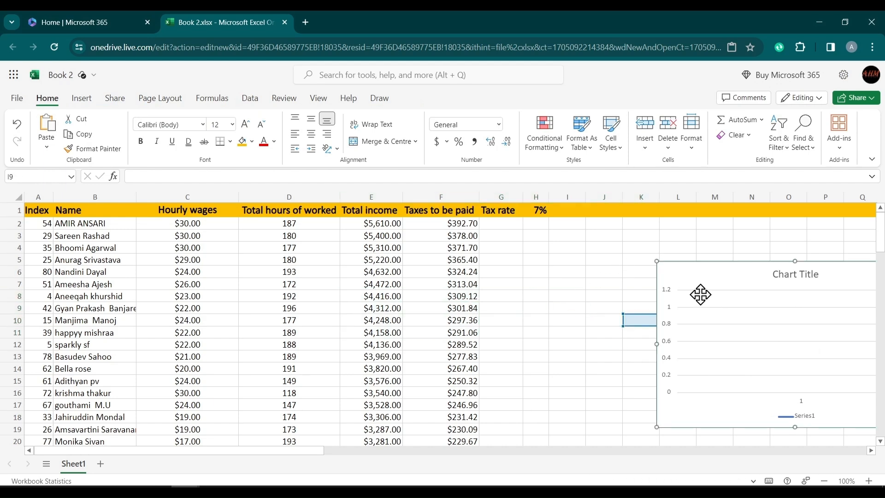
{"action": "left_click_drag", "start_coordinate": [701, 294], "coordinate": [701, 391]}
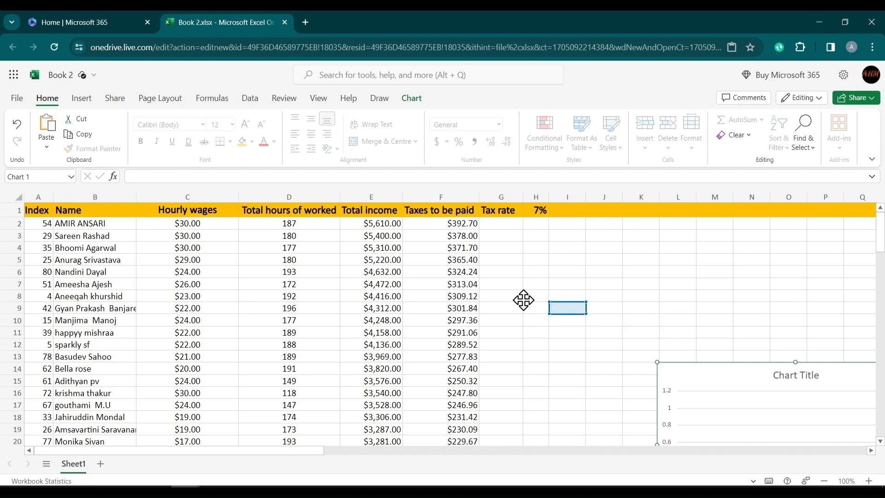
{"action": "left_click_drag", "start_coordinate": [524, 300], "coordinate": [218, 226]}
{"action": "left_click_drag", "start_coordinate": [712, 375], "coordinate": [580, 255]}
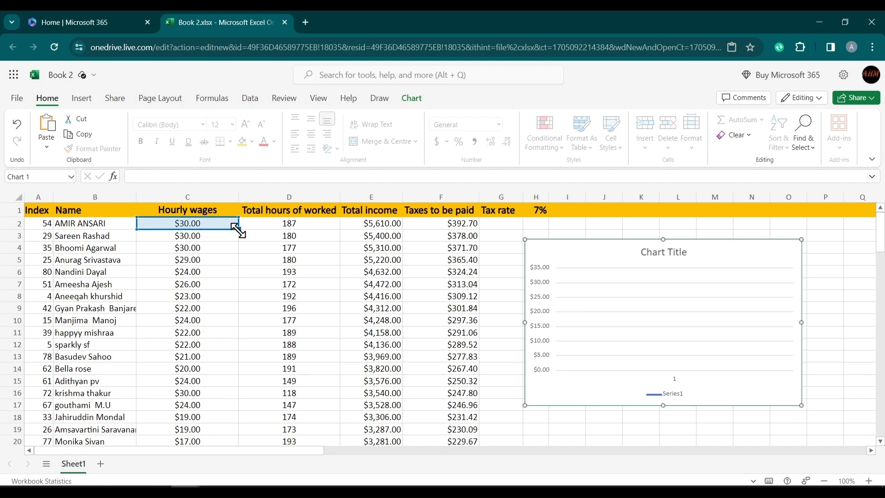
Resize the chart's source range to cover the names and hourly wages in B2:C18
{"action": "left_click_drag", "start_coordinate": [235, 227], "coordinate": [344, 352]}
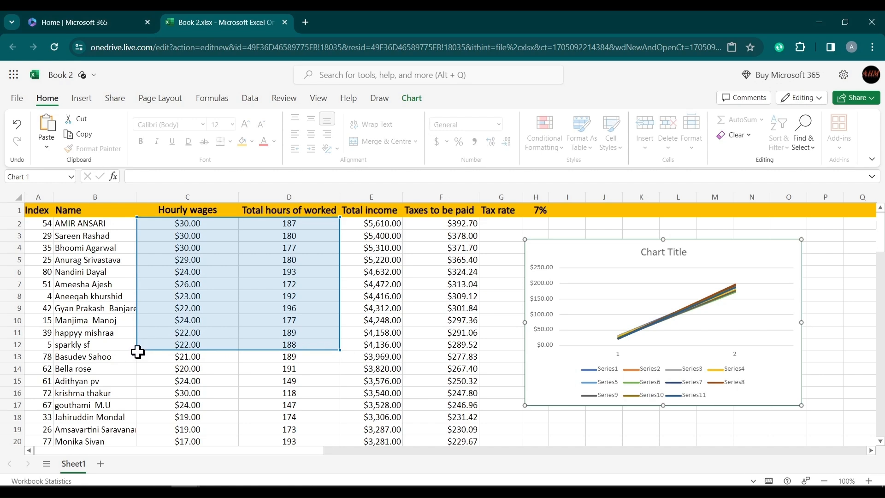
{"action": "left_click_drag", "start_coordinate": [138, 351], "coordinate": [74, 350]}
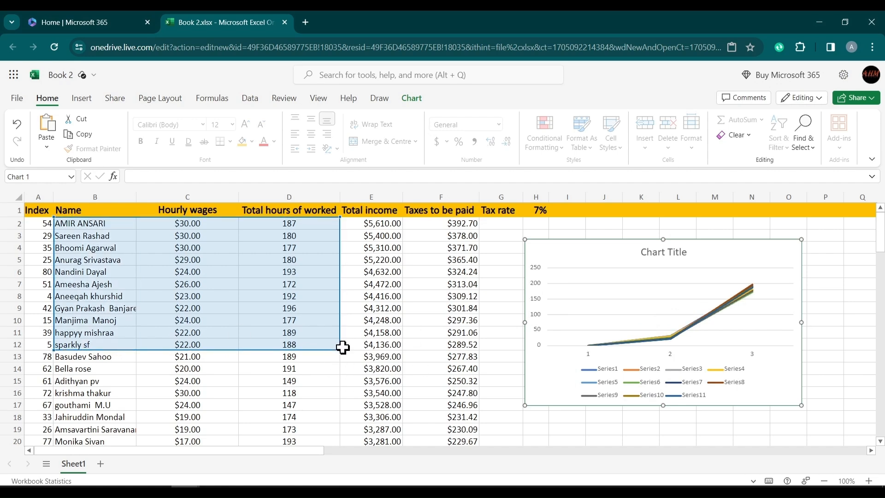
{"action": "left_click_drag", "start_coordinate": [340, 350], "coordinate": [223, 422]}
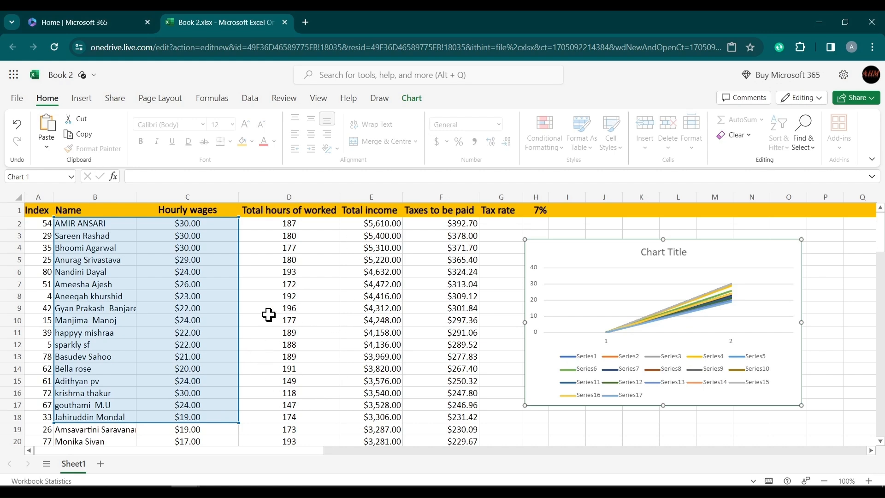
Change the line chart to a 2-D Clustered Column chart and enlarge it from its upper-left corner into column G
{"action": "left_click", "coordinate": [81, 99]}
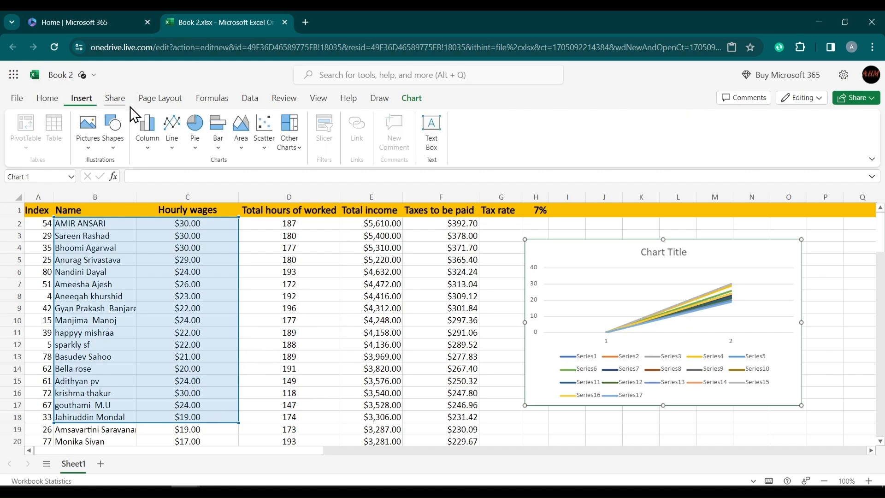
{"action": "left_click", "coordinate": [151, 152]}
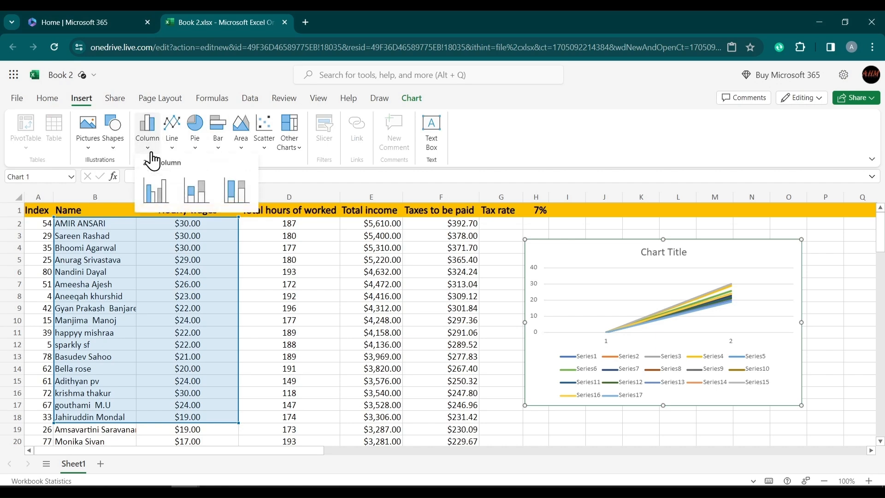
{"action": "left_click", "coordinate": [157, 189]}
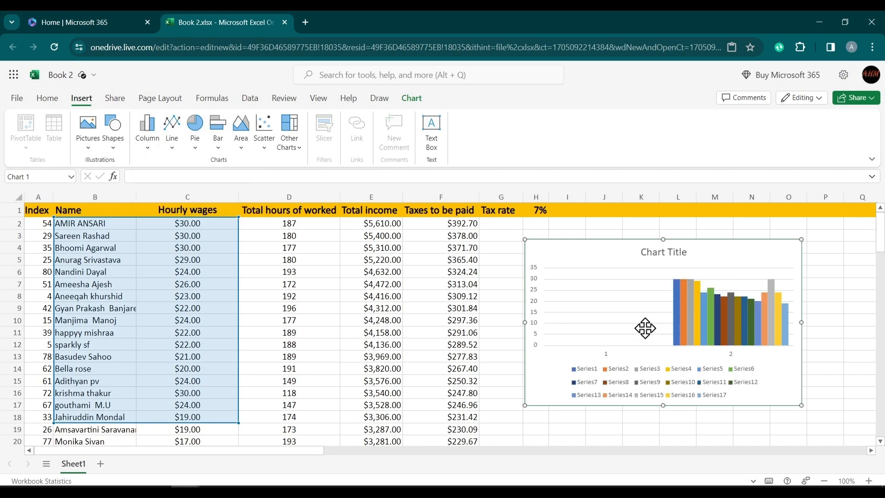
{"action": "left_click_drag", "start_coordinate": [526, 241], "coordinate": [493, 222]}
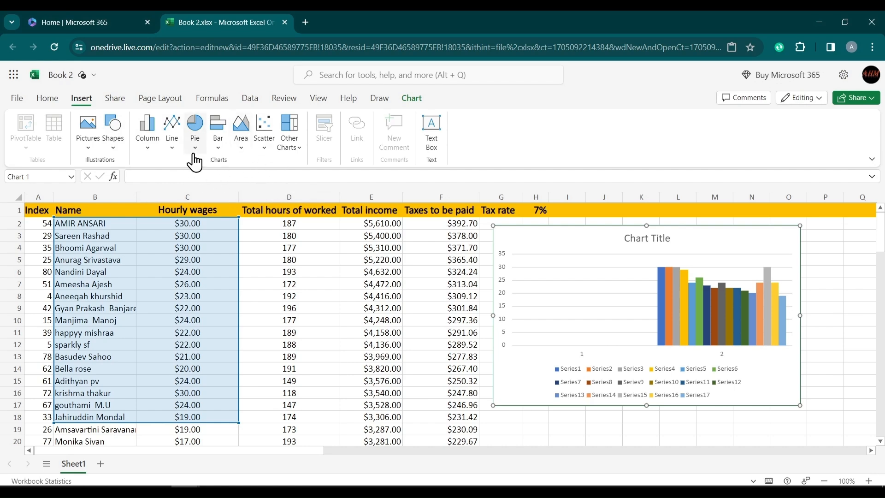
Reapply the Clustered Column type to the chart, then switch it to Stacked Column
{"action": "left_click", "coordinate": [151, 155]}
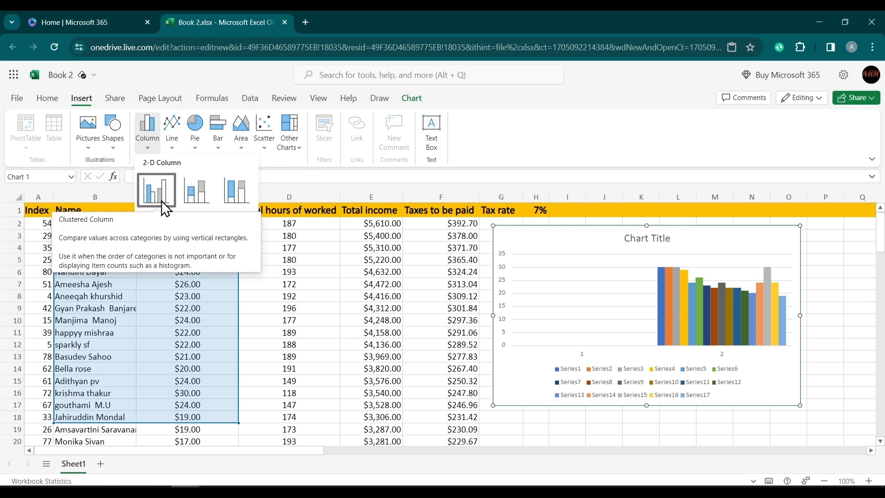
{"action": "left_click", "coordinate": [157, 189]}
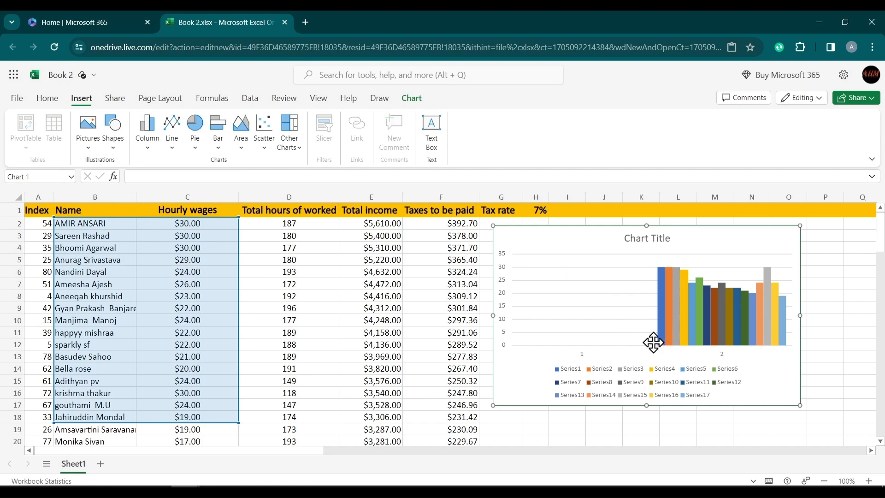
{"action": "left_click", "coordinate": [147, 147]}
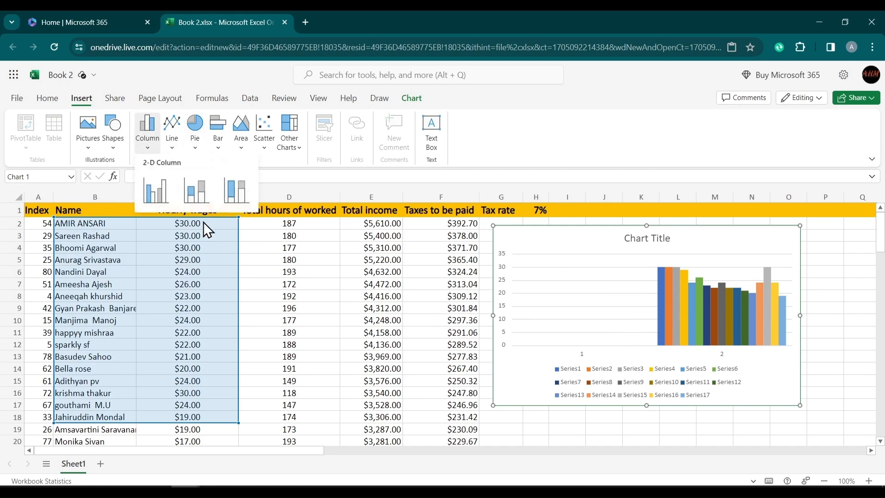
{"action": "left_click", "coordinate": [208, 199]}
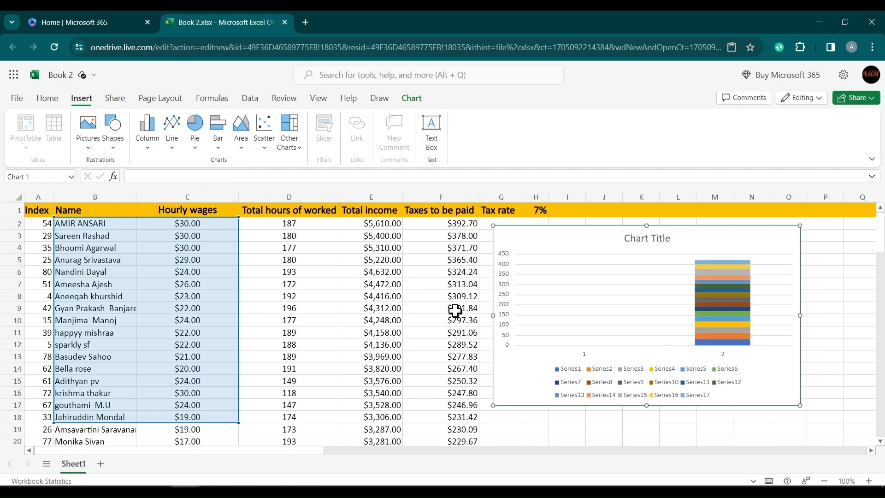
Extend the chart's source range from the Name column through the Taxes to be paid column, covering B2:F20
{"action": "left_click", "coordinate": [342, 330]}
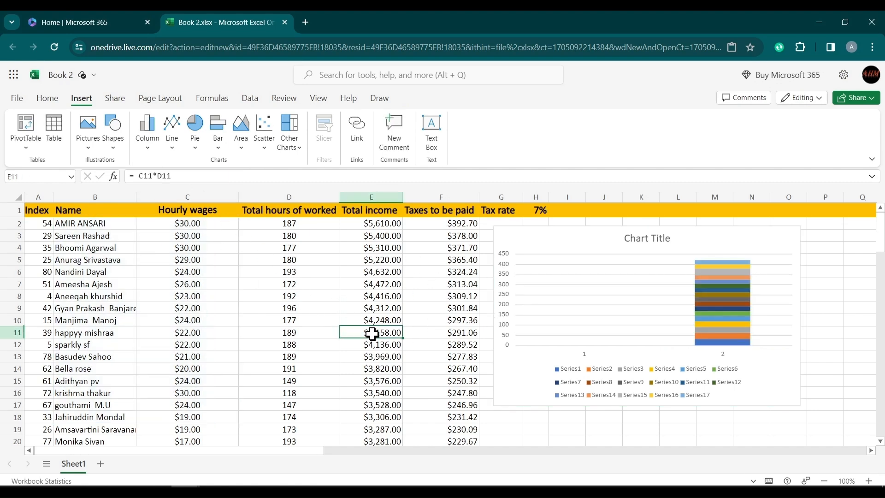
{"action": "left_click", "coordinate": [275, 296]}
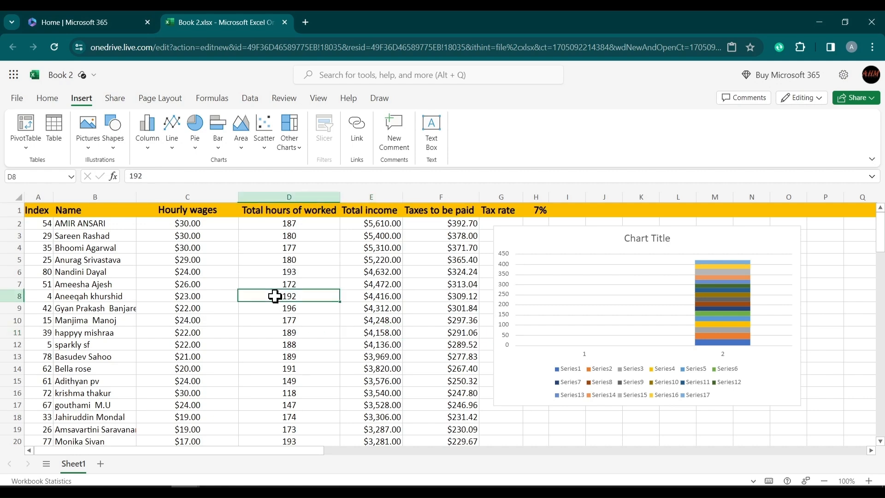
{"action": "left_click", "coordinate": [653, 305]}
{"action": "left_click", "coordinate": [577, 239]}
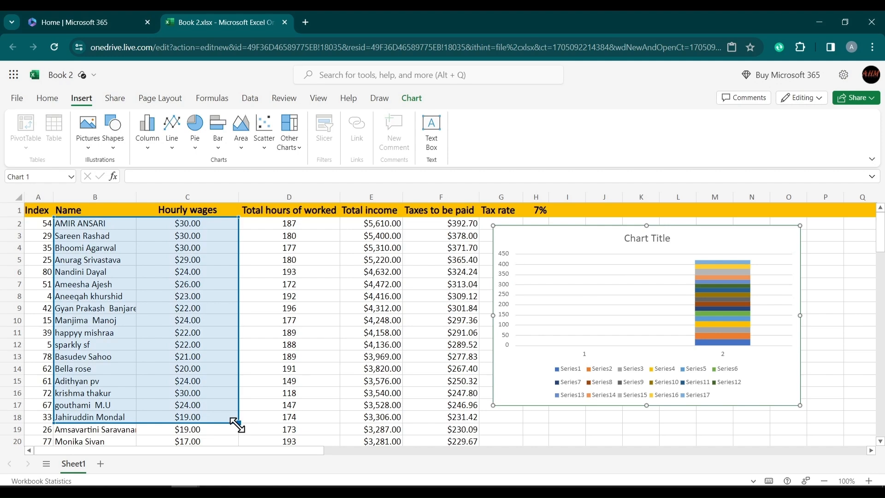
{"action": "left_click_drag", "start_coordinate": [238, 423], "coordinate": [479, 450]}
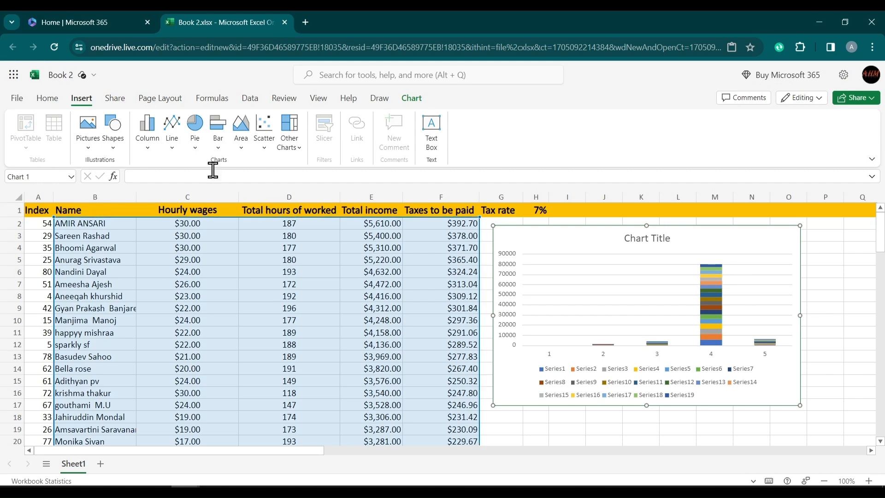
Change the chart to a 2-D Pie chart and then to a Doughnut chart
{"action": "left_click", "coordinate": [194, 150]}
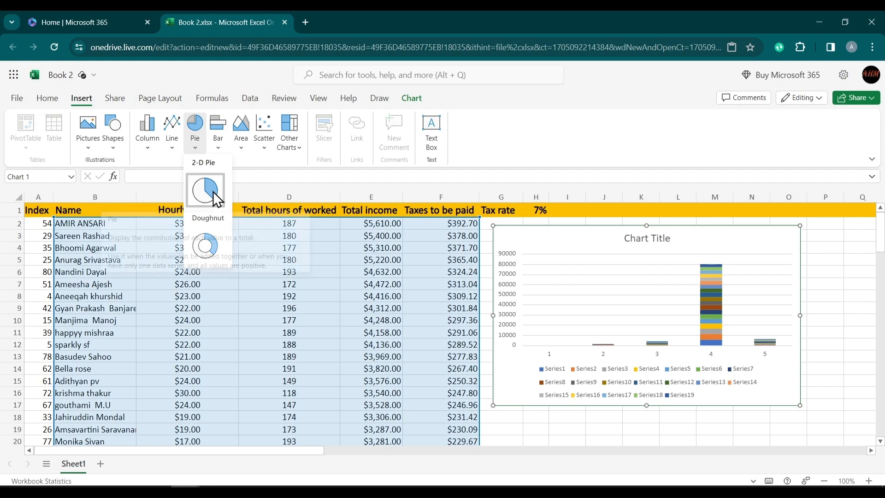
{"action": "key", "text": "Escape"}
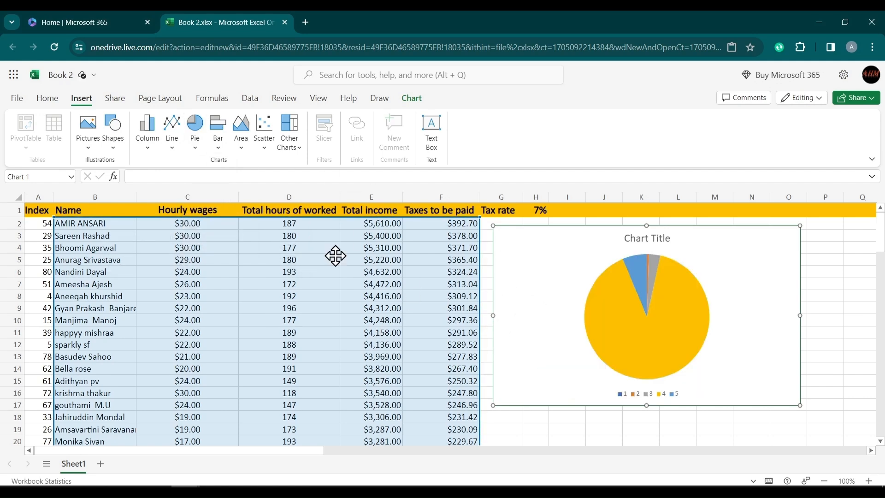
{"action": "left_click", "coordinate": [197, 152]}
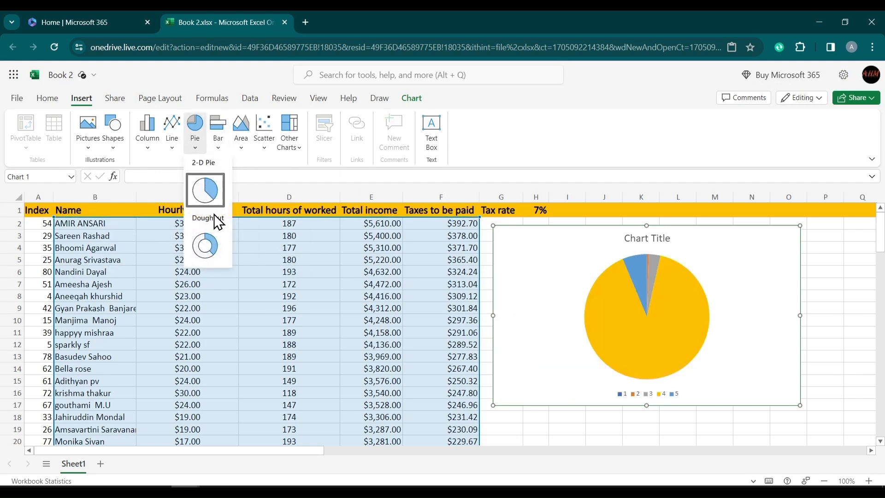
{"action": "left_click", "coordinate": [211, 253]}
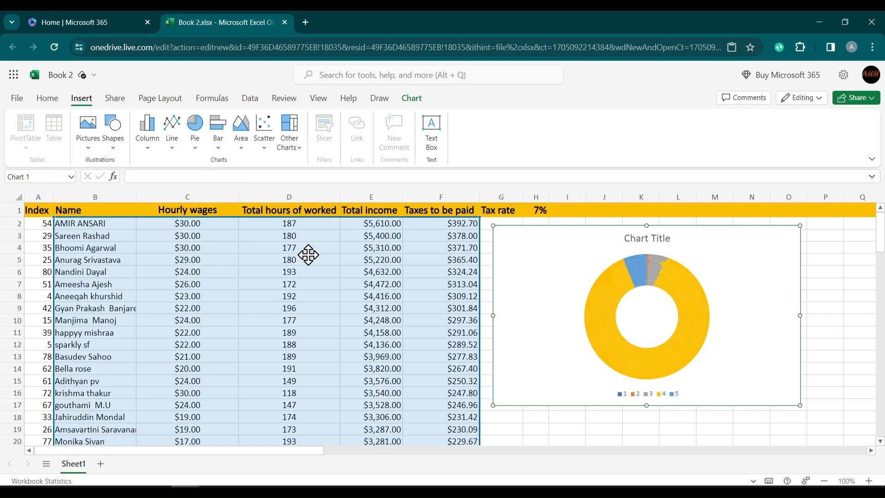
Try the 2-D Bar types on the chart: Clustered Bar, Stacked Bar and 100% Stacked Bar
{"action": "left_click", "coordinate": [226, 148]}
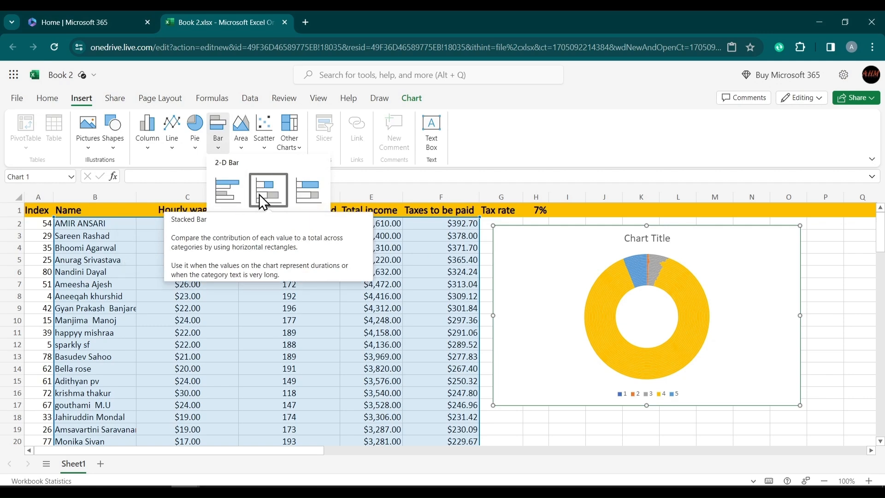
{"action": "left_click", "coordinate": [231, 195]}
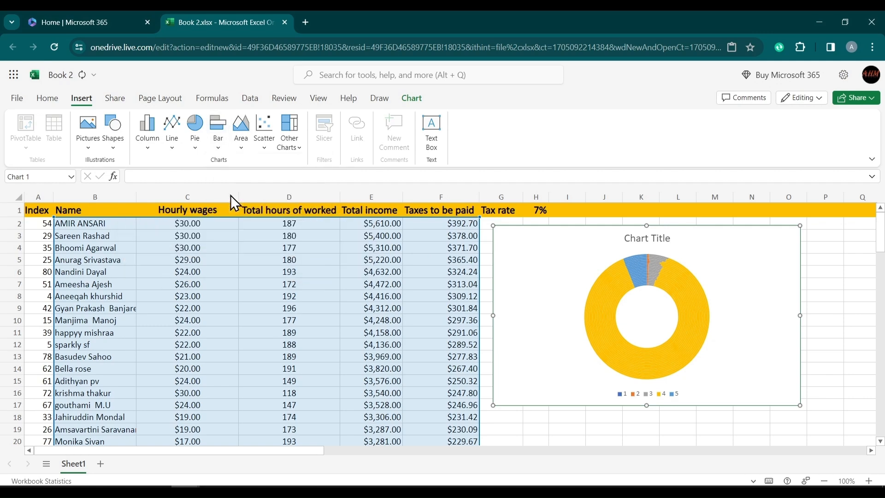
{"action": "left_click", "coordinate": [222, 155]}
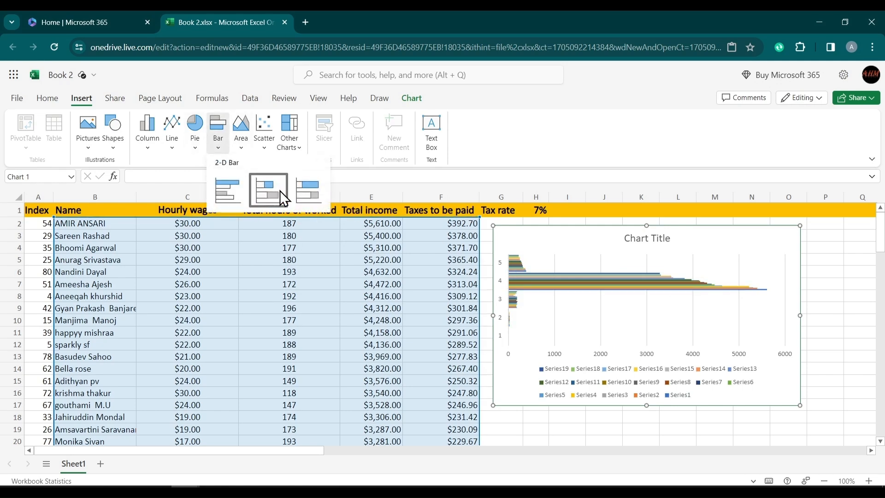
{"action": "left_click", "coordinate": [278, 190]}
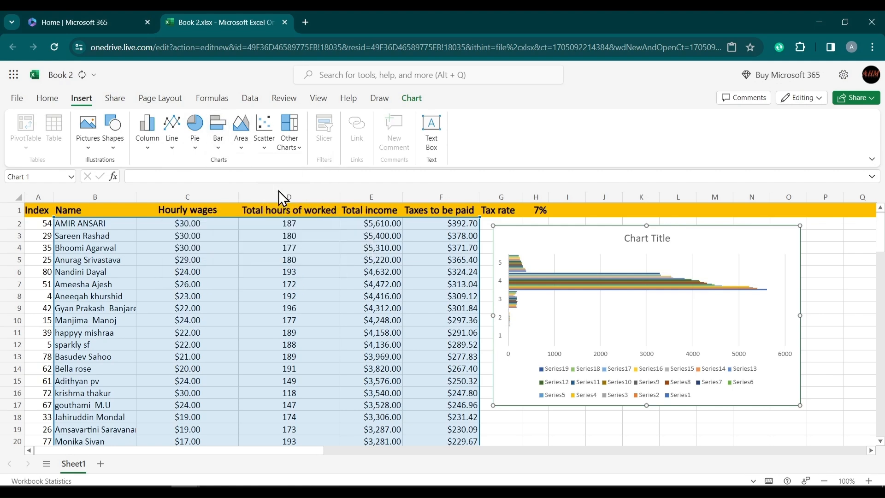
{"action": "left_click", "coordinate": [218, 152]}
{"action": "left_click", "coordinate": [315, 187]}
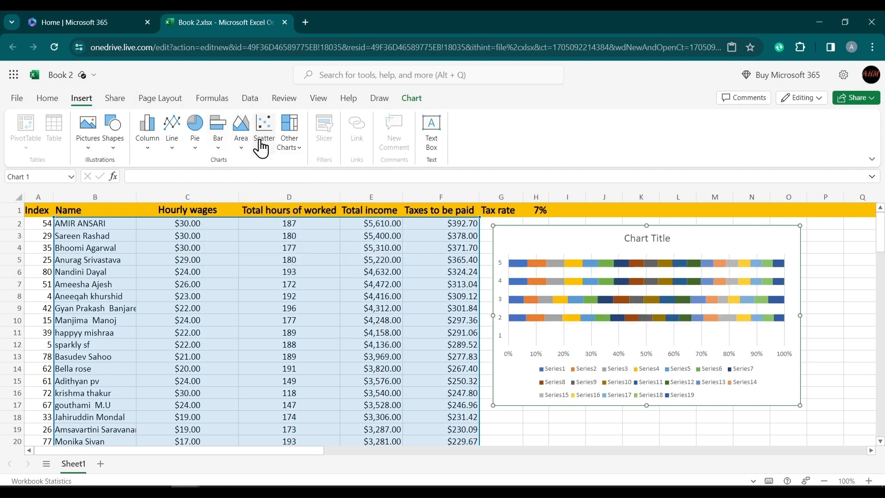
Change the chart to a 2-D Stacked Area chart and then to a Scatter chart with markers only
{"action": "left_click", "coordinate": [241, 132]}
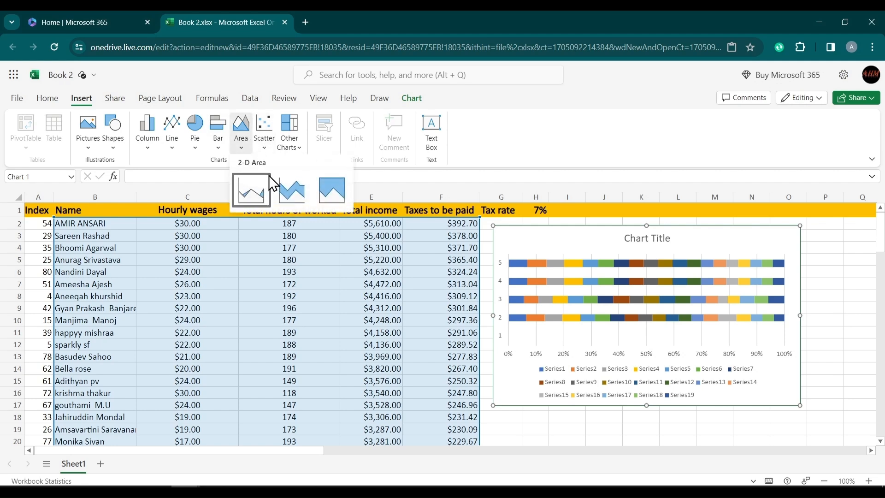
{"action": "left_click", "coordinate": [295, 188]}
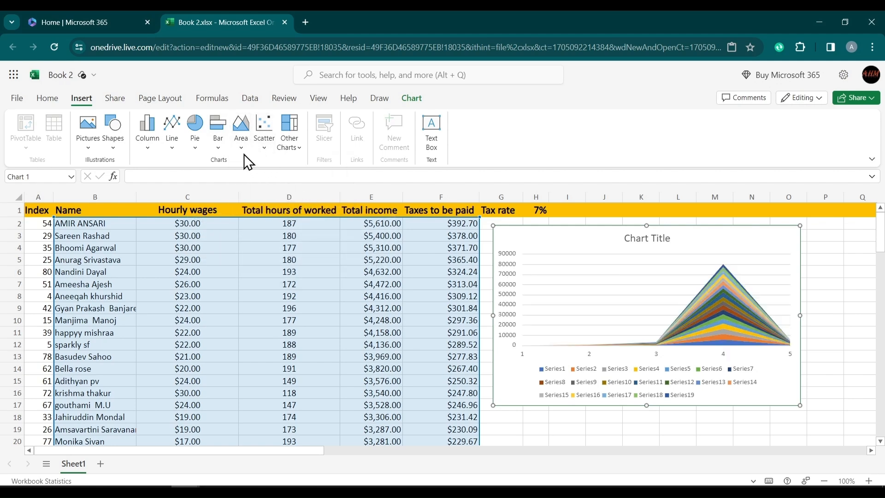
{"action": "left_click", "coordinate": [264, 145]}
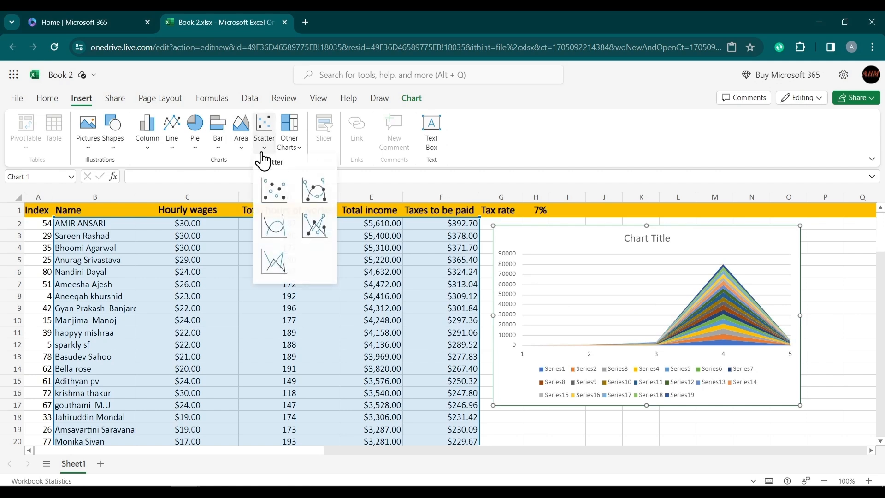
{"action": "left_click", "coordinate": [282, 189]}
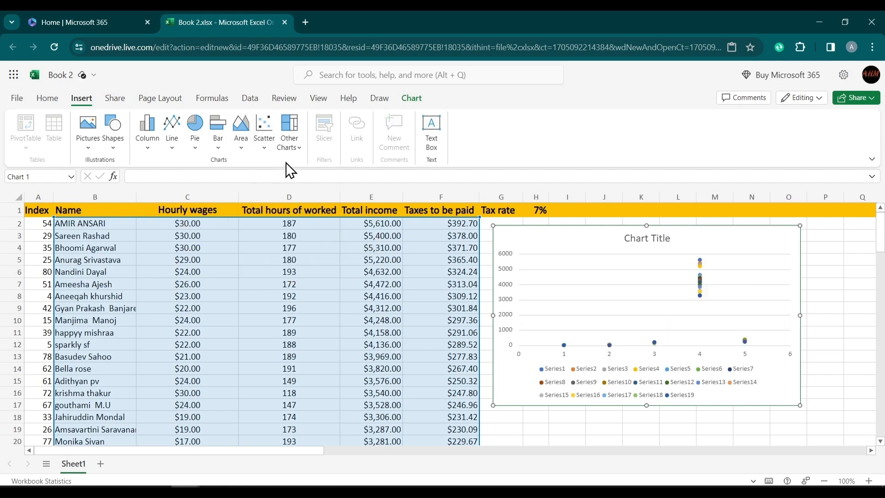
Try the Waterfall type on the chart, then switch it to a Funnel chart
{"action": "left_click", "coordinate": [290, 146]}
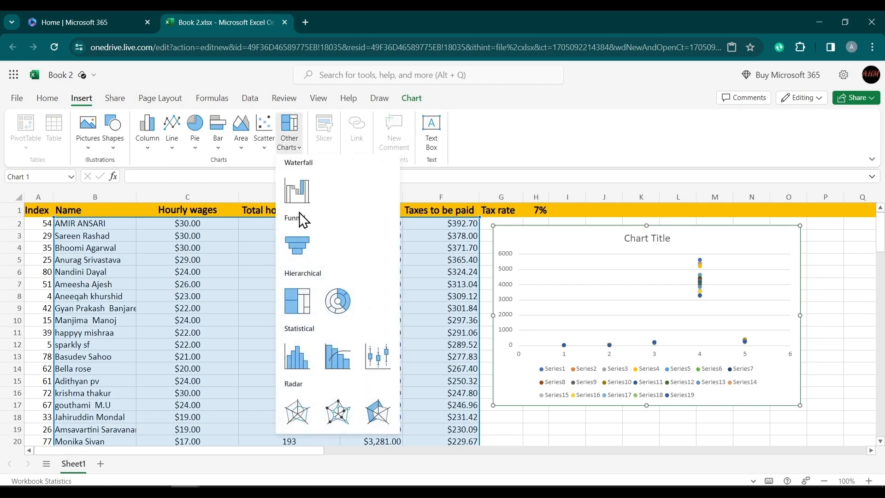
{"action": "left_click", "coordinate": [312, 192]}
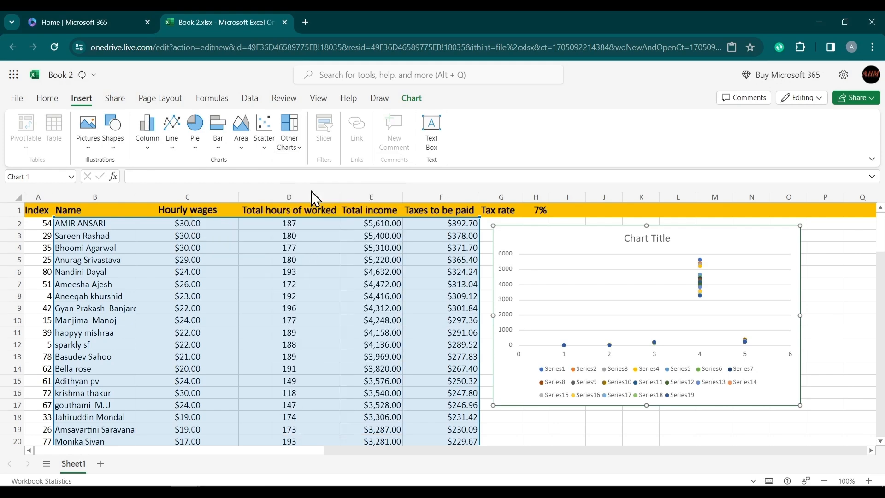
{"action": "left_click", "coordinate": [290, 152]}
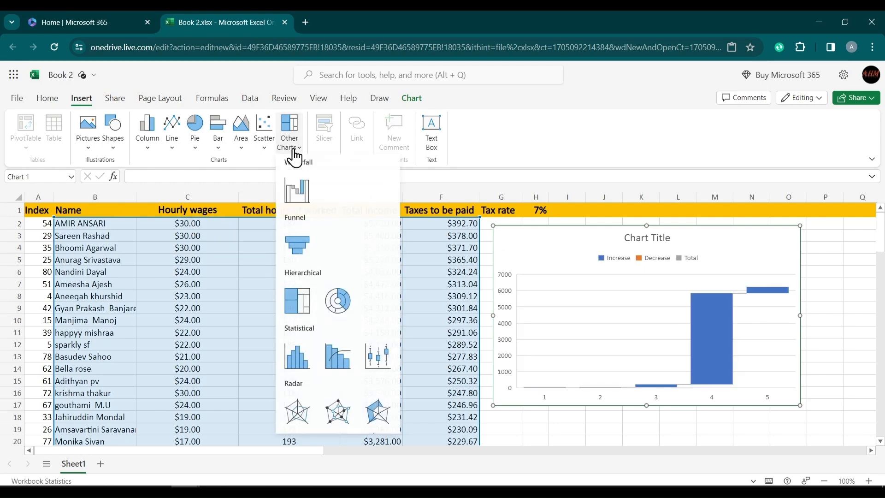
{"action": "left_click", "coordinate": [308, 247]}
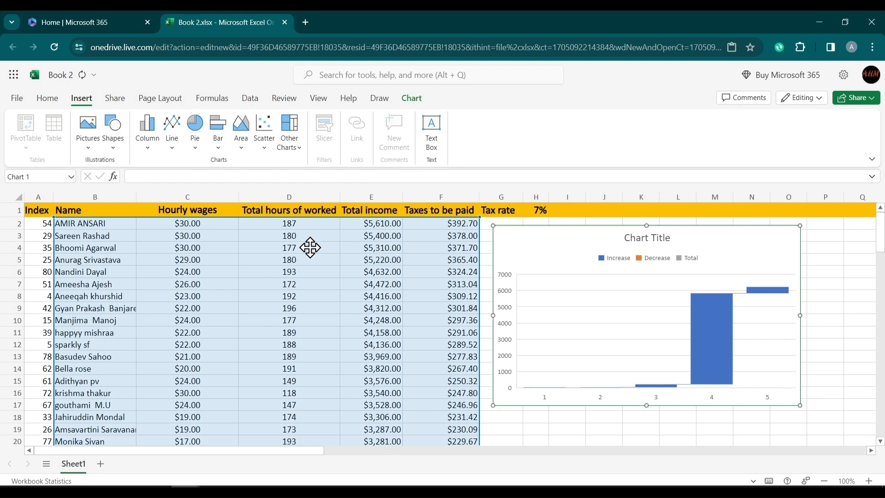
Change the chart to a hierarchical Treemap, then deselect it by returning to the worksheet cells
{"action": "left_click", "coordinate": [295, 149]}
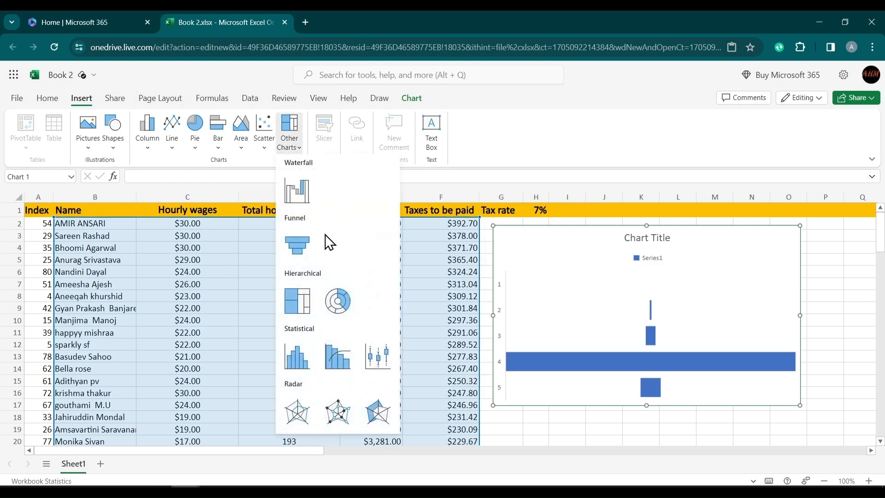
{"action": "left_click", "coordinate": [307, 302]}
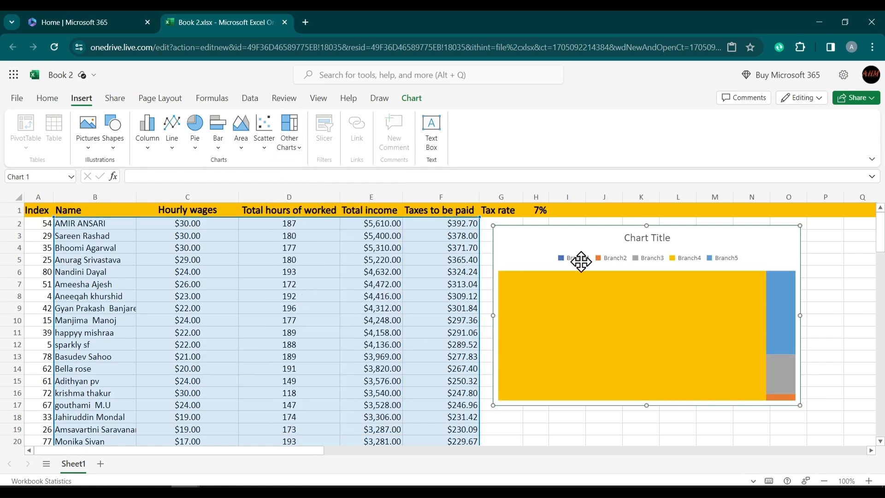
{"action": "scroll", "coordinate": [617, 328], "scroll_direction": "down", "scroll_amount": 1}
{"action": "scroll", "coordinate": [617, 328], "scroll_direction": "up", "scroll_amount": 1}
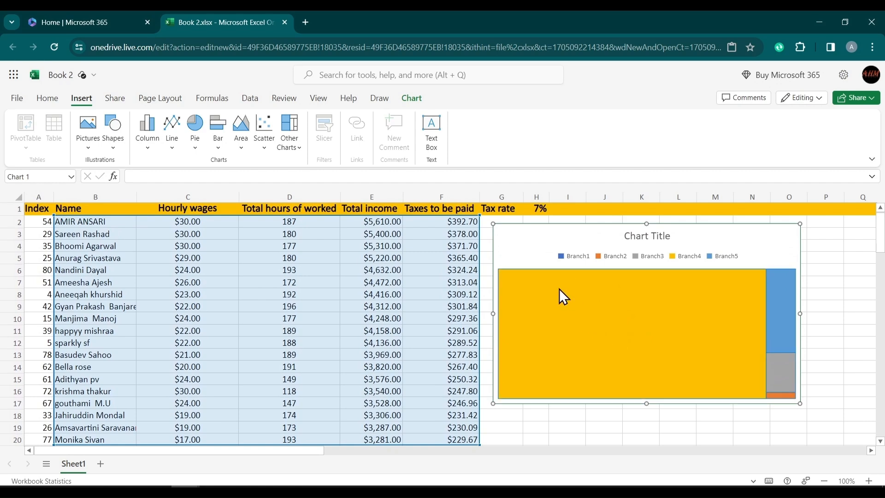
{"action": "left_click", "coordinate": [290, 147]}
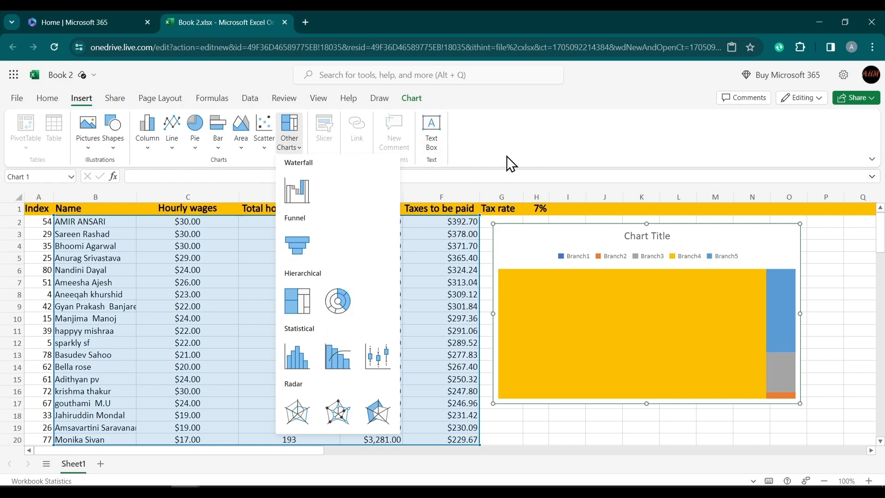
{"action": "left_click", "coordinate": [513, 121]}
{"action": "left_click", "coordinate": [456, 331]}
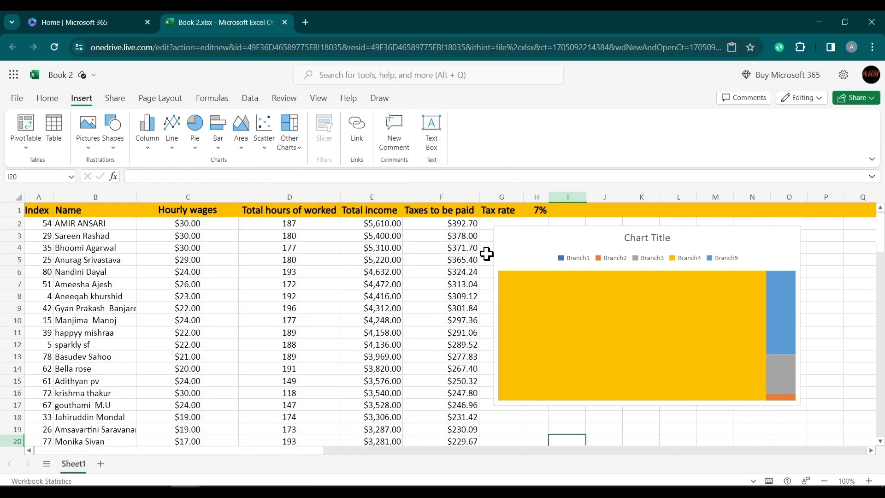